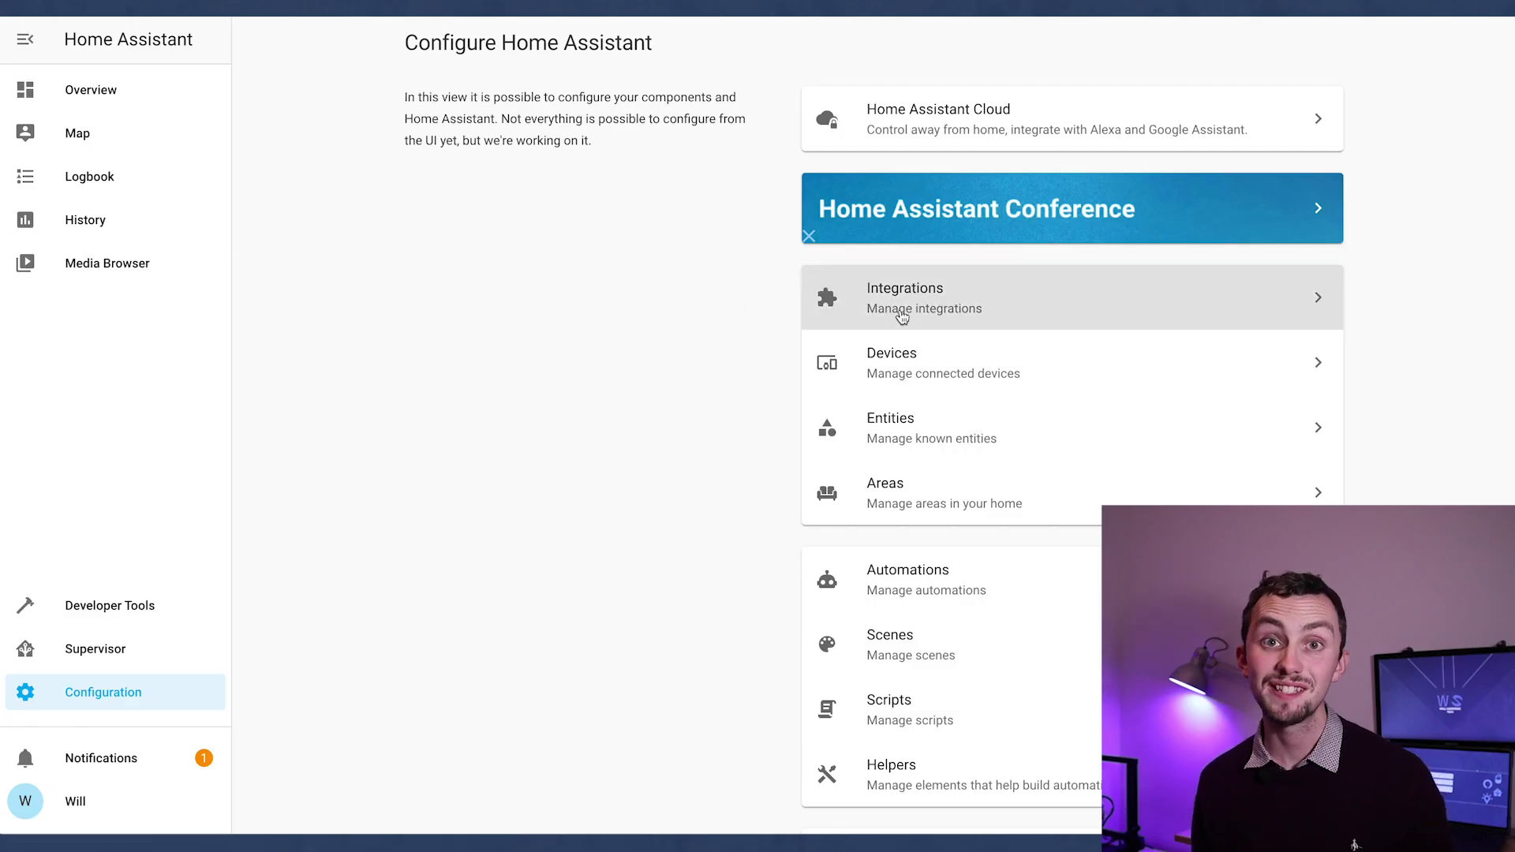
# Add the discovered Sonos integration from the Integrations page.
pyautogui.click(898, 309)
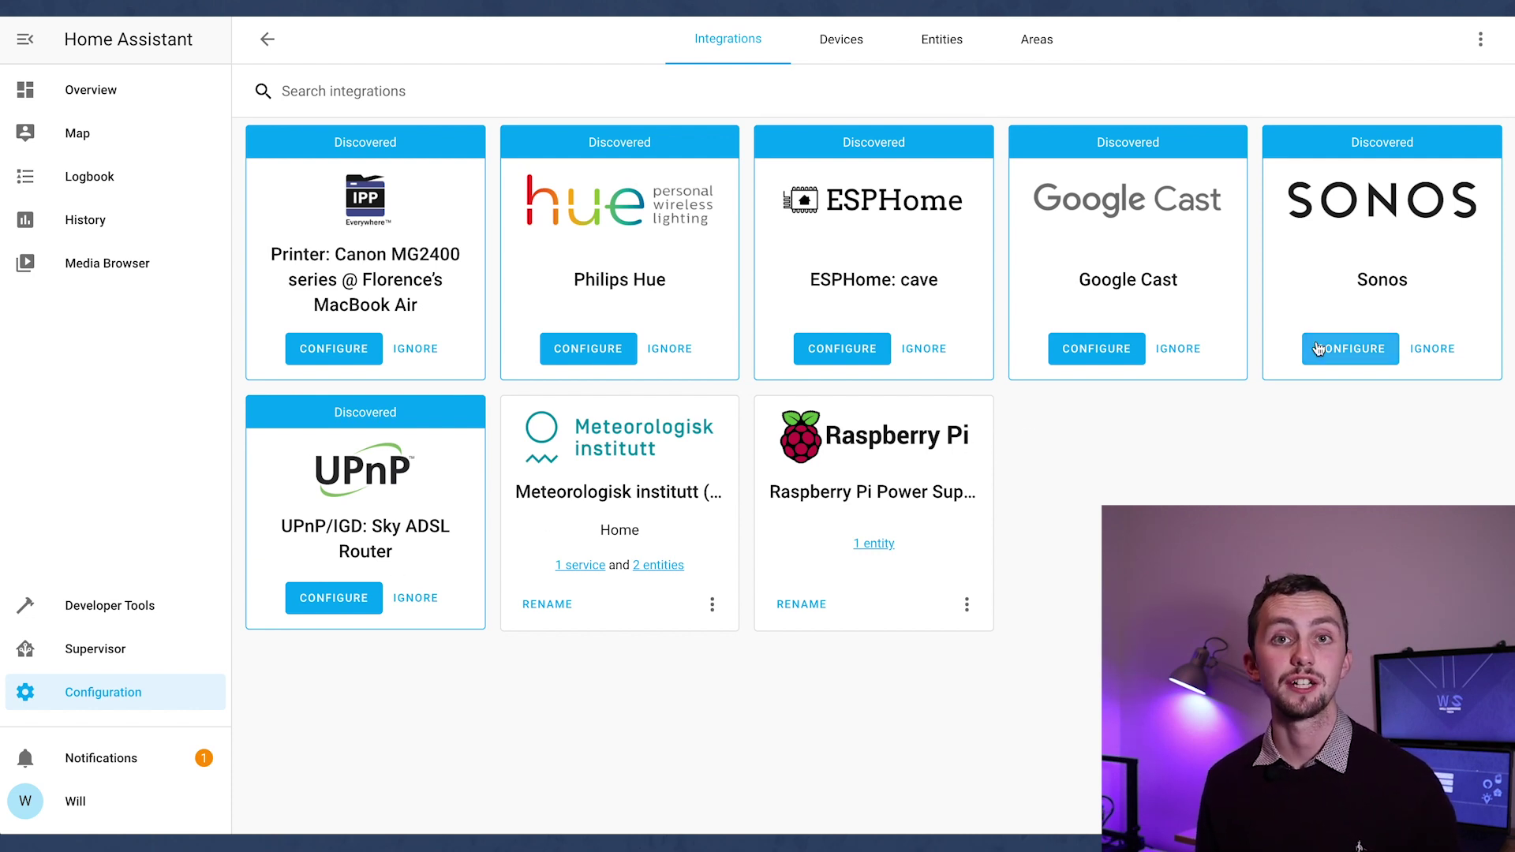
pyautogui.click(1318, 349)
pyautogui.click(910, 465)
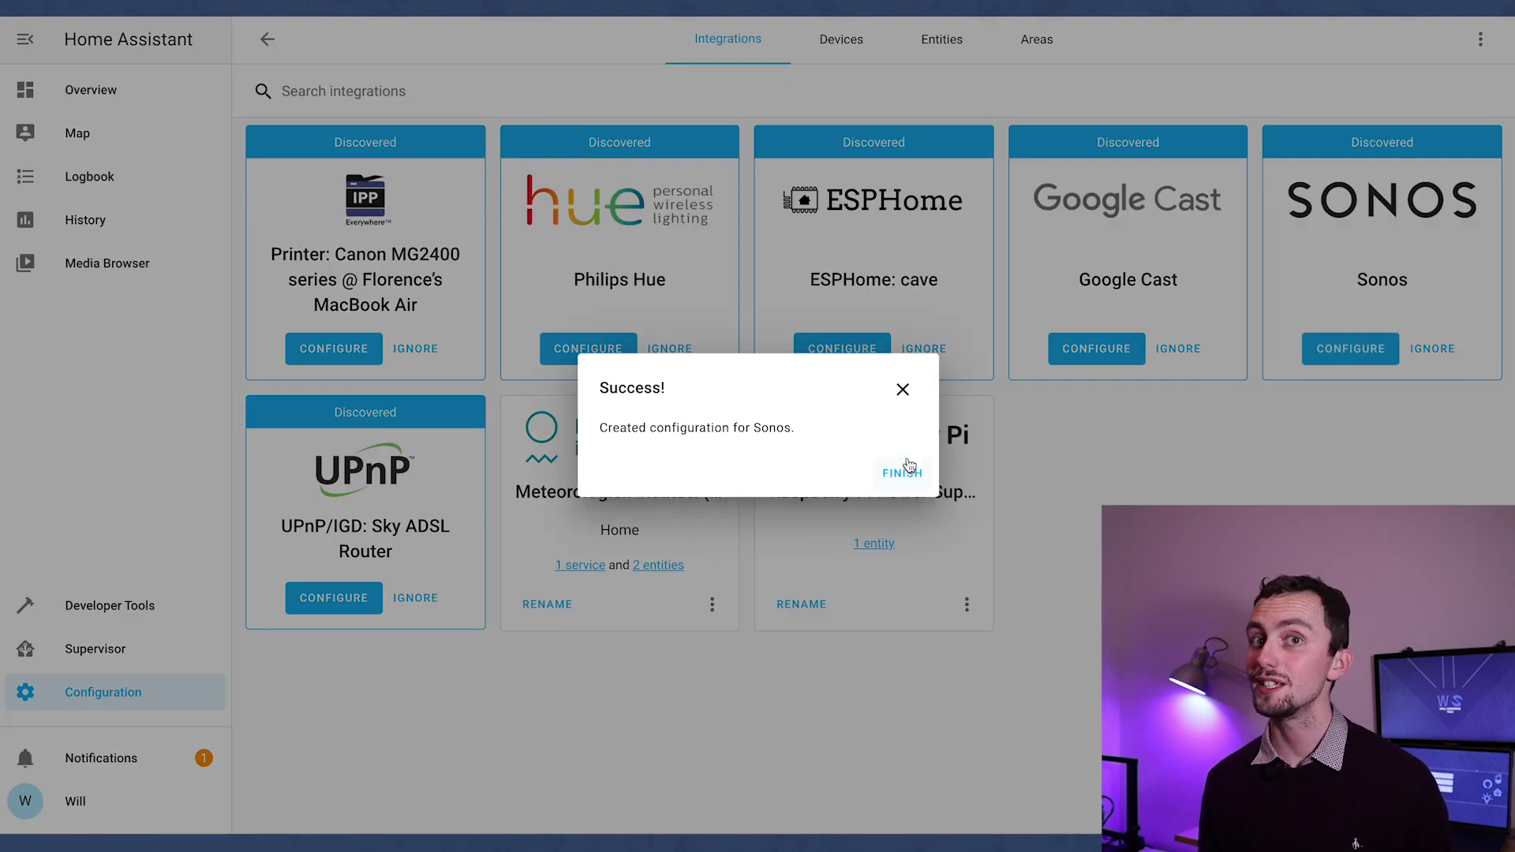
# Assign the Sonos speakers to Living Room, Kitchen and Bedroom areas.
pyautogui.click(693, 502)
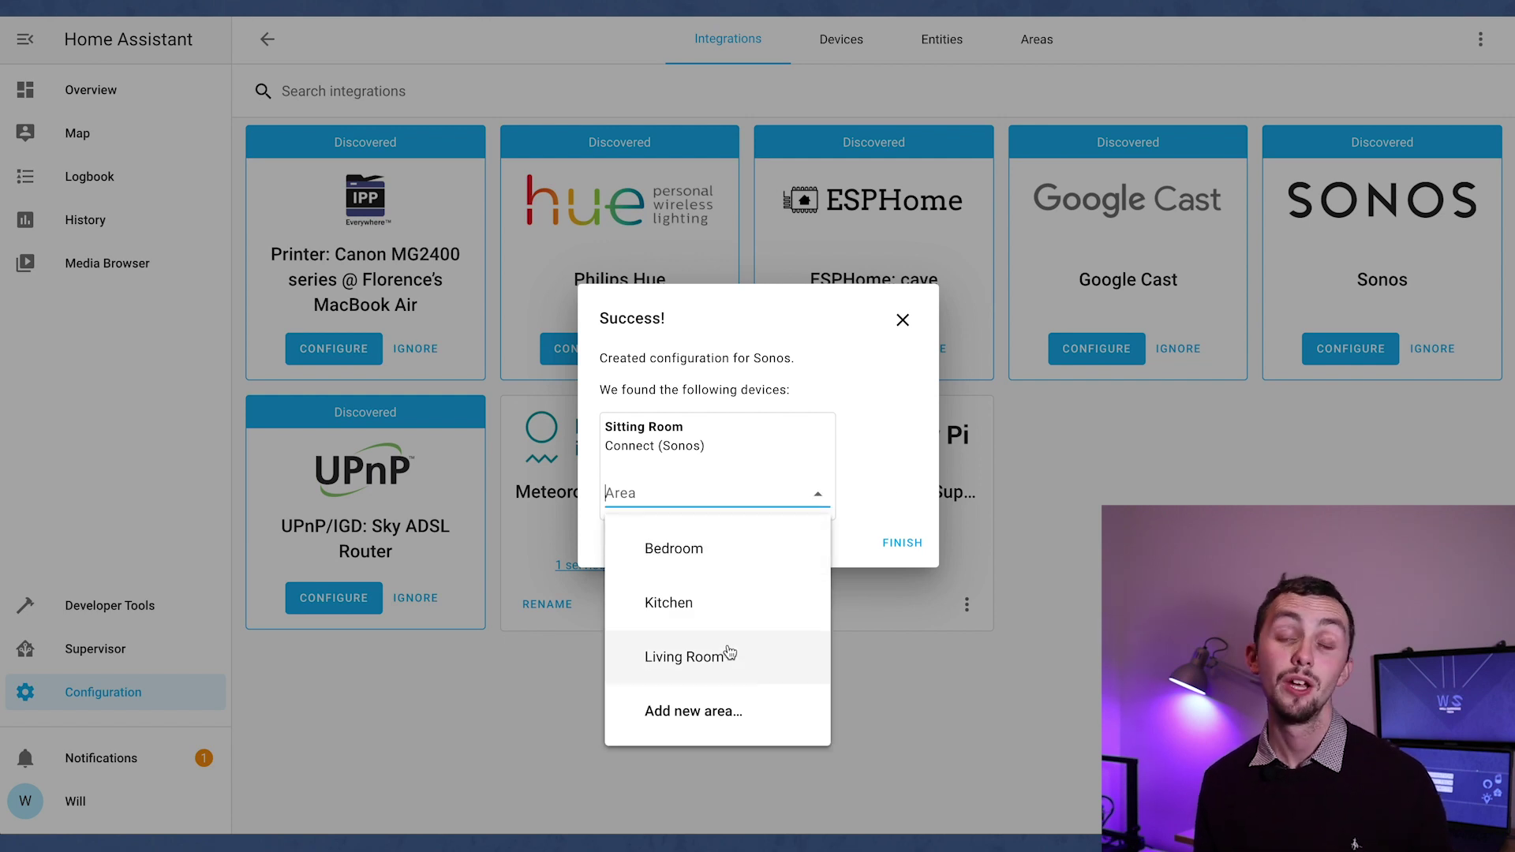
pyautogui.click(731, 676)
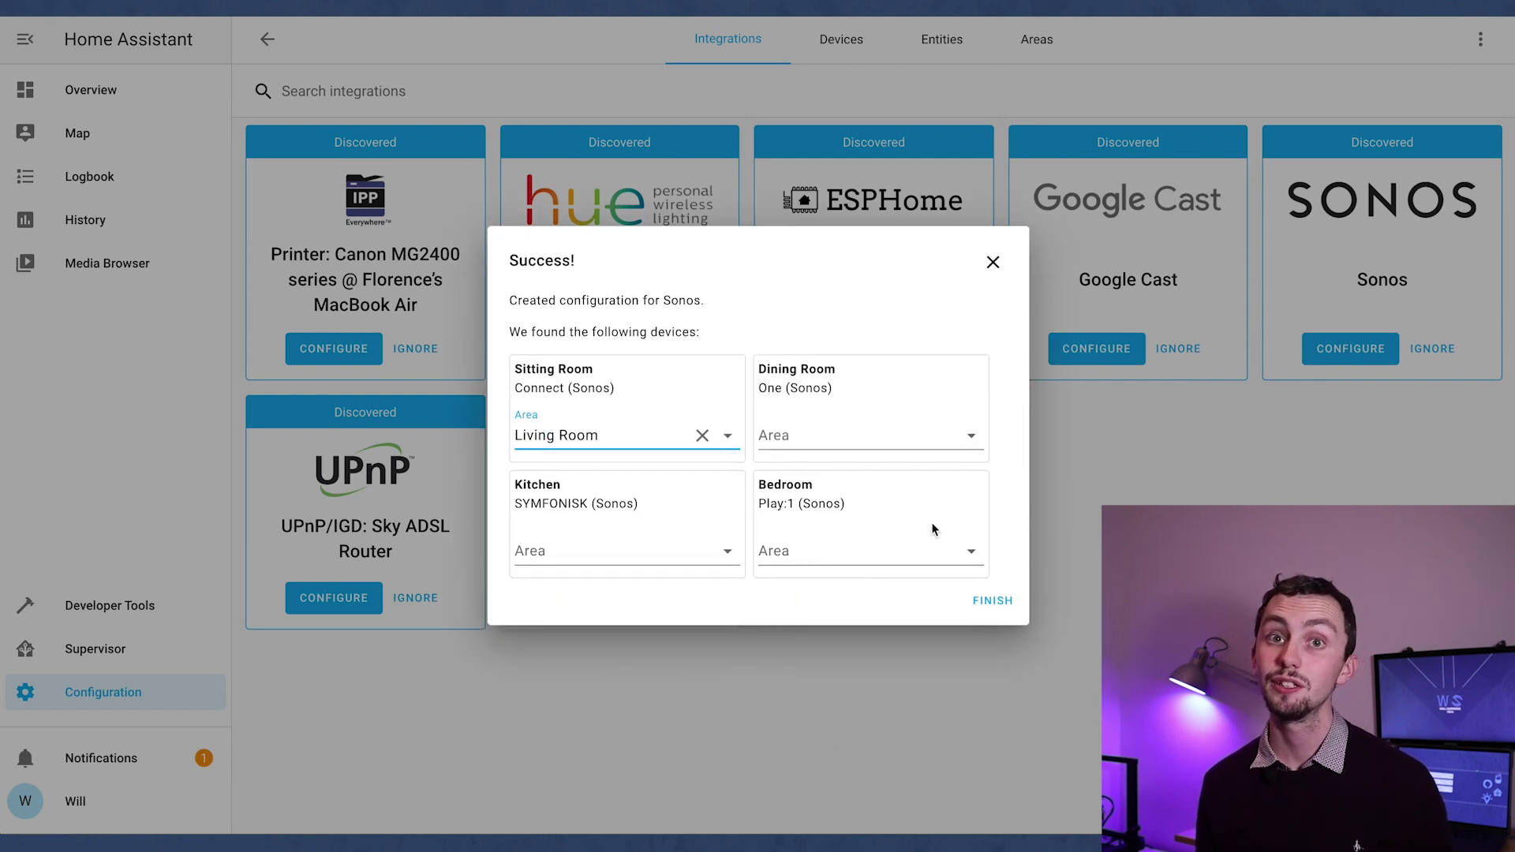
pyautogui.click(821, 436)
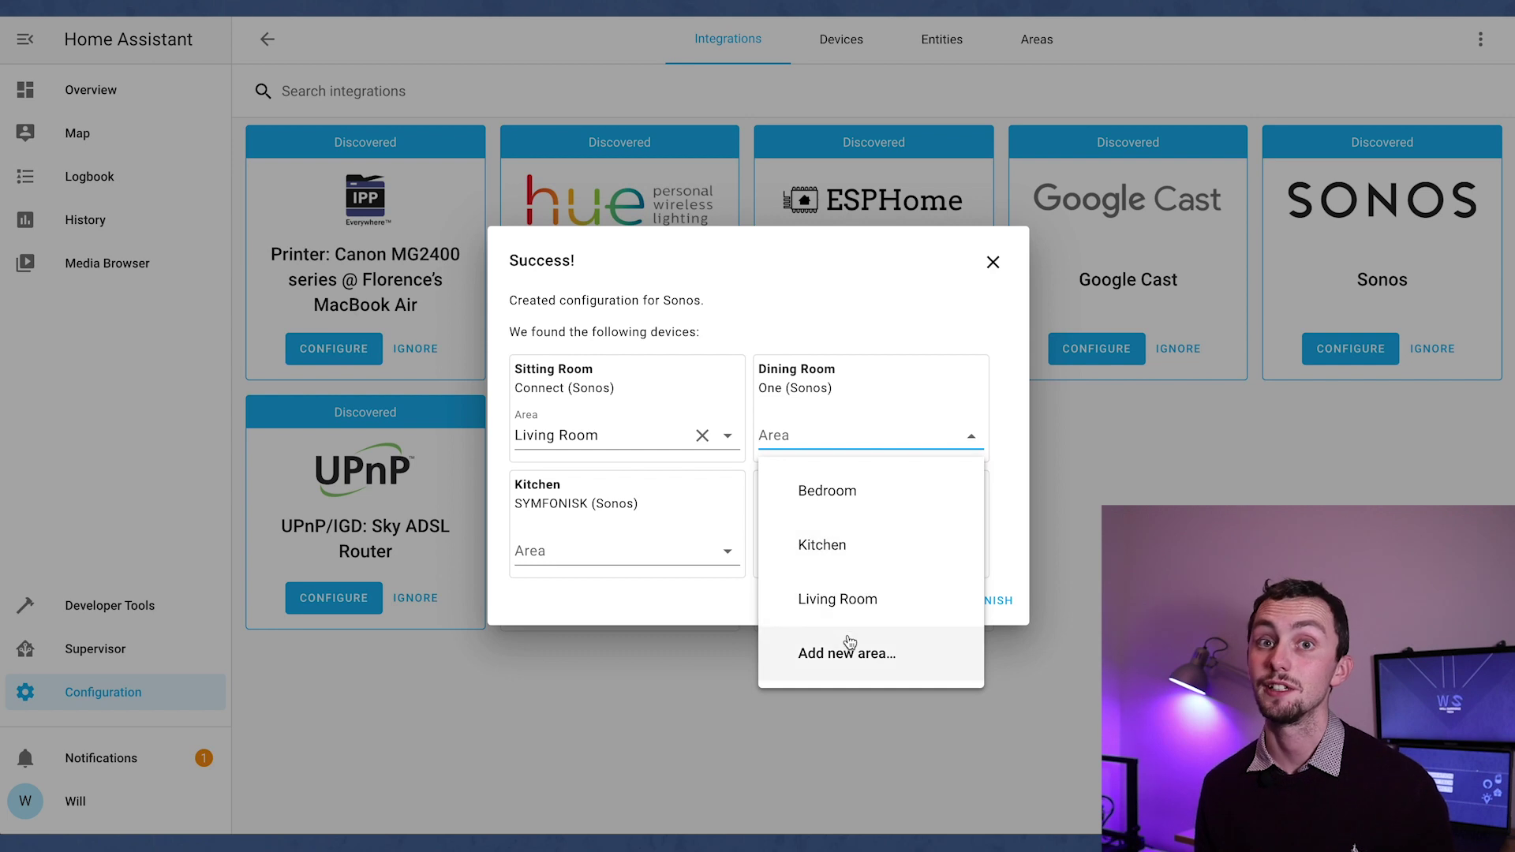
pyautogui.click(848, 641)
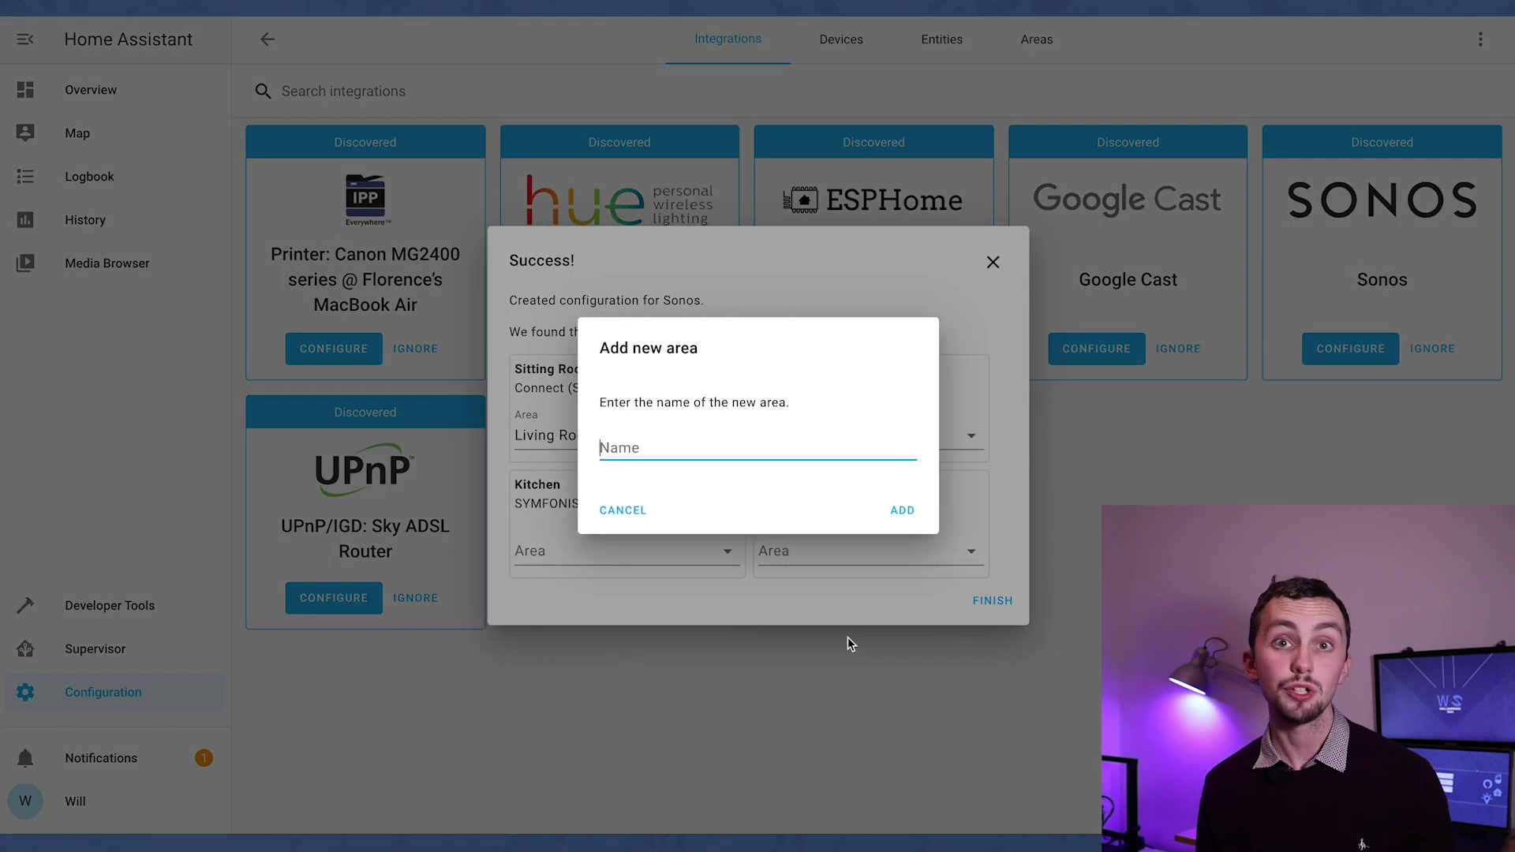
pyautogui.click(614, 510)
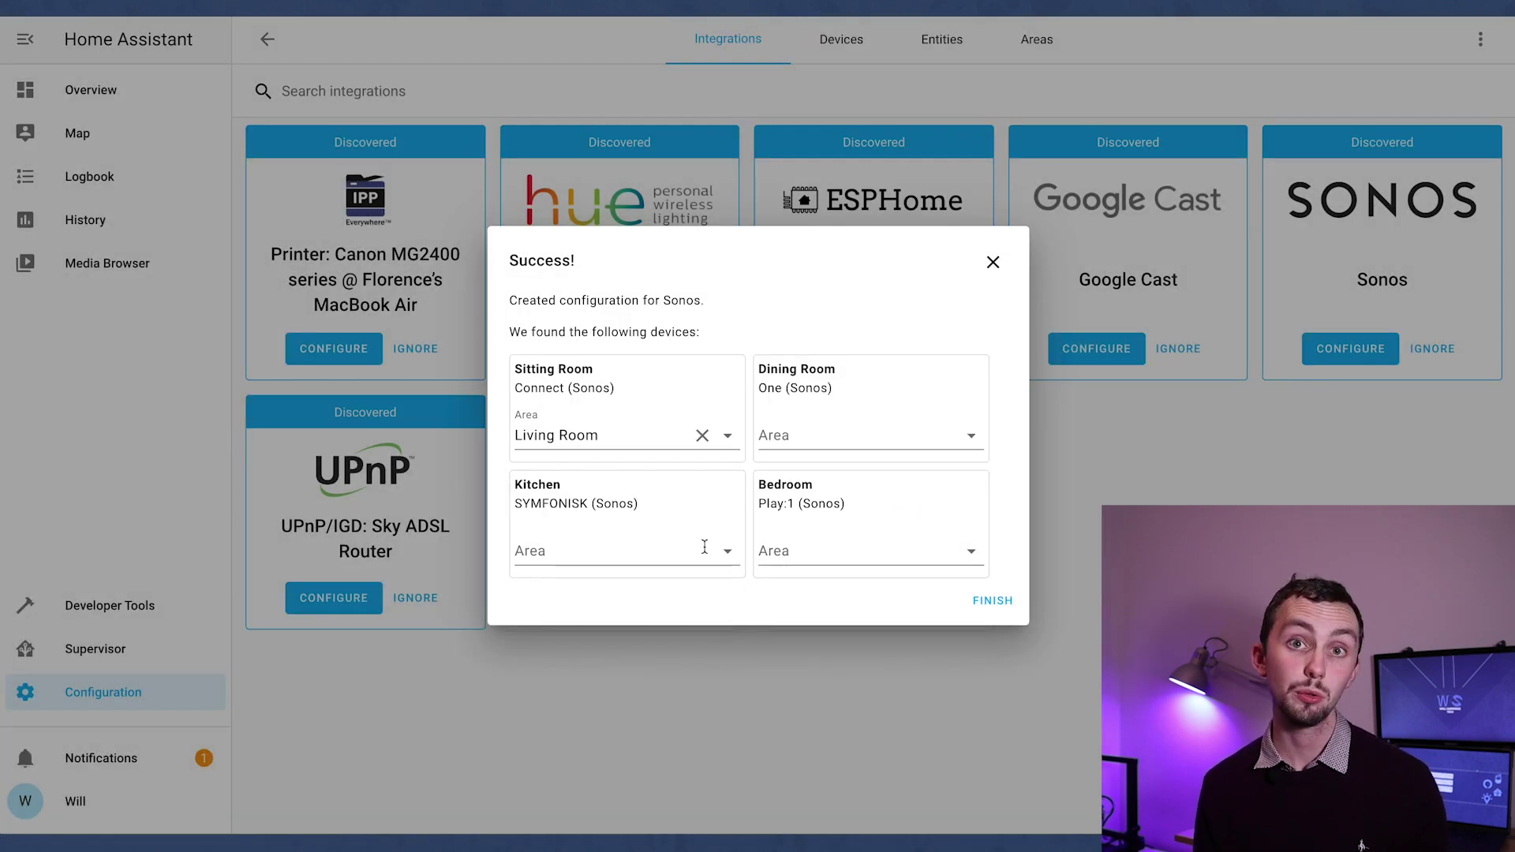
pyautogui.click(669, 546)
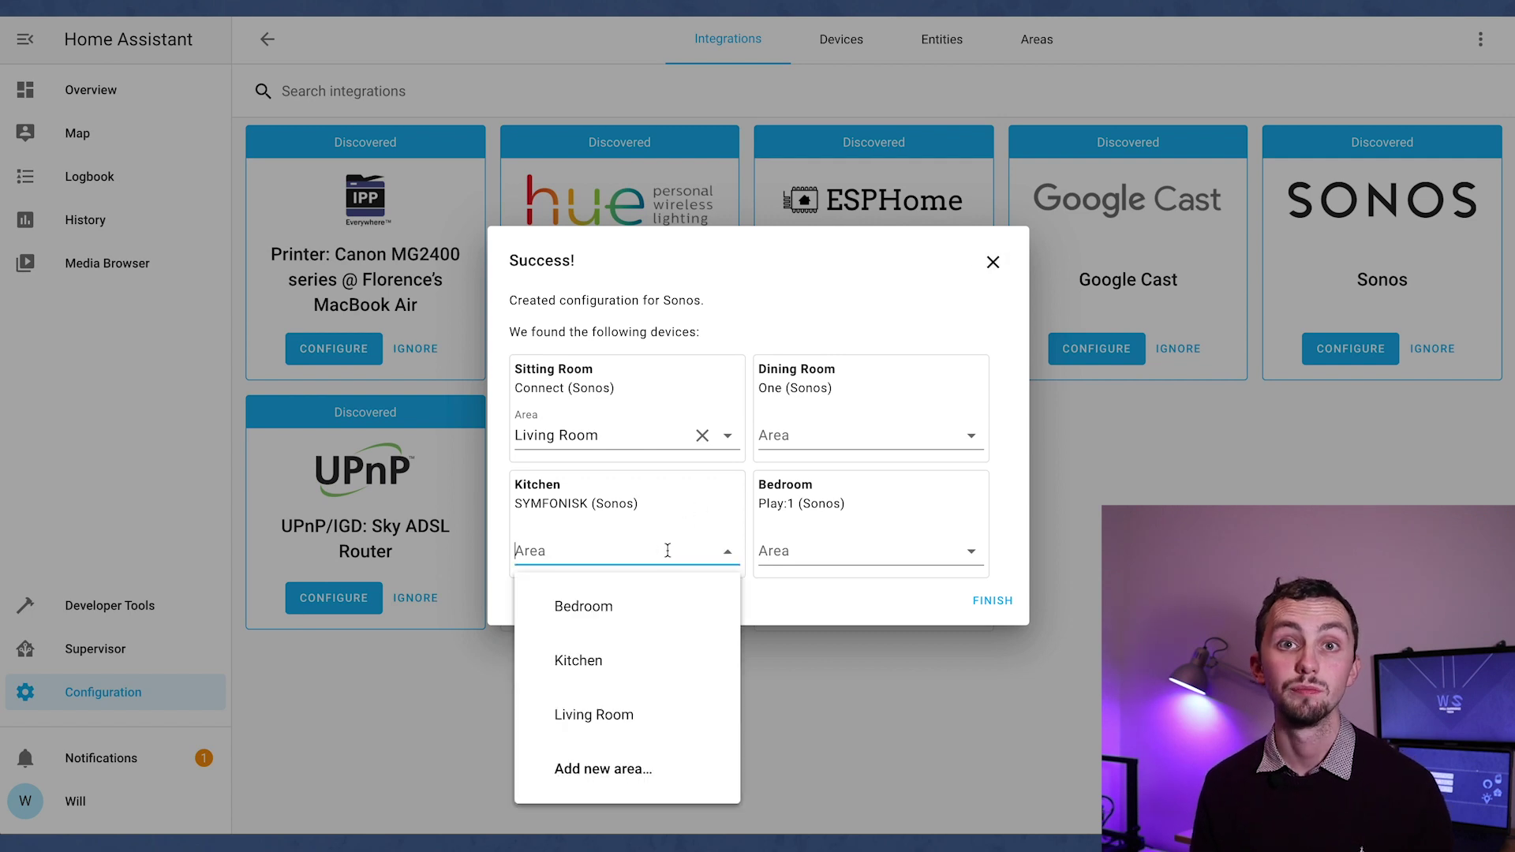
pyautogui.click(648, 660)
pyautogui.click(821, 543)
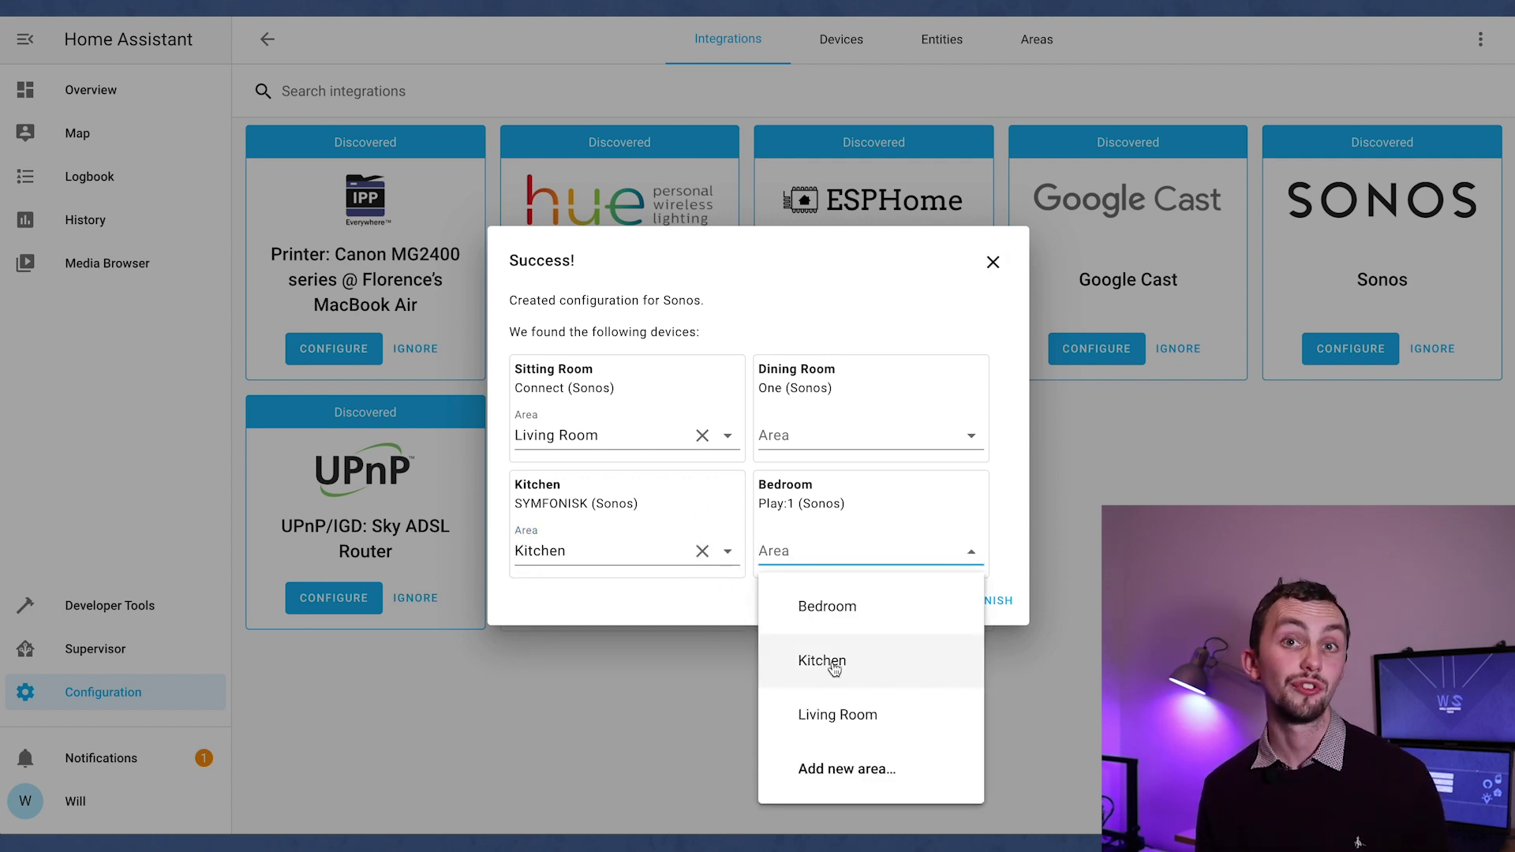
pyautogui.click(868, 624)
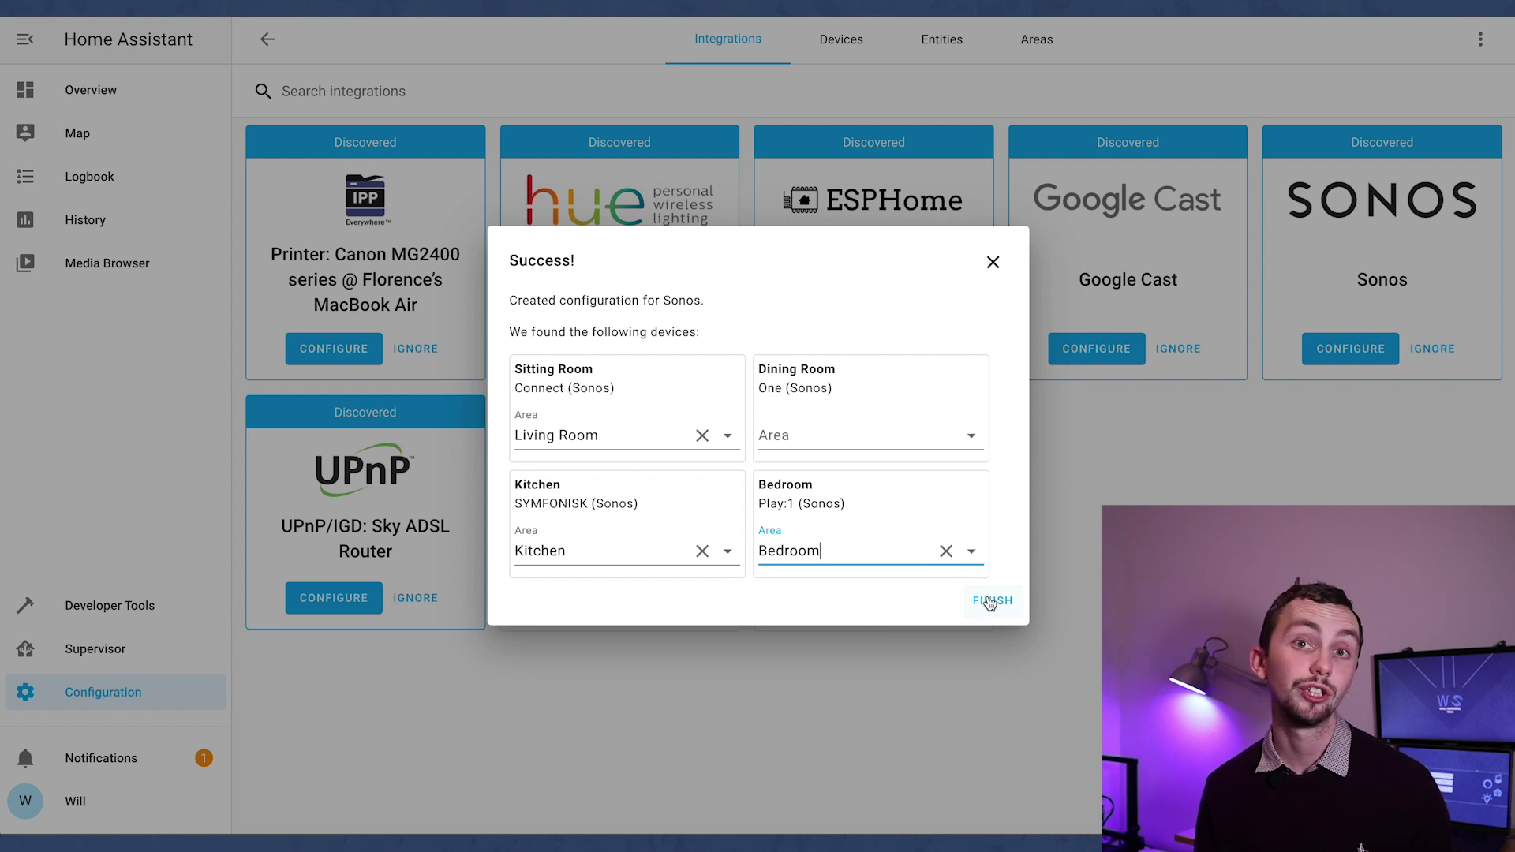
# Put the Dining Room speaker in a new 'Cave' area and finish the Sonos setup.
pyautogui.click(871, 441)
pyautogui.click(904, 650)
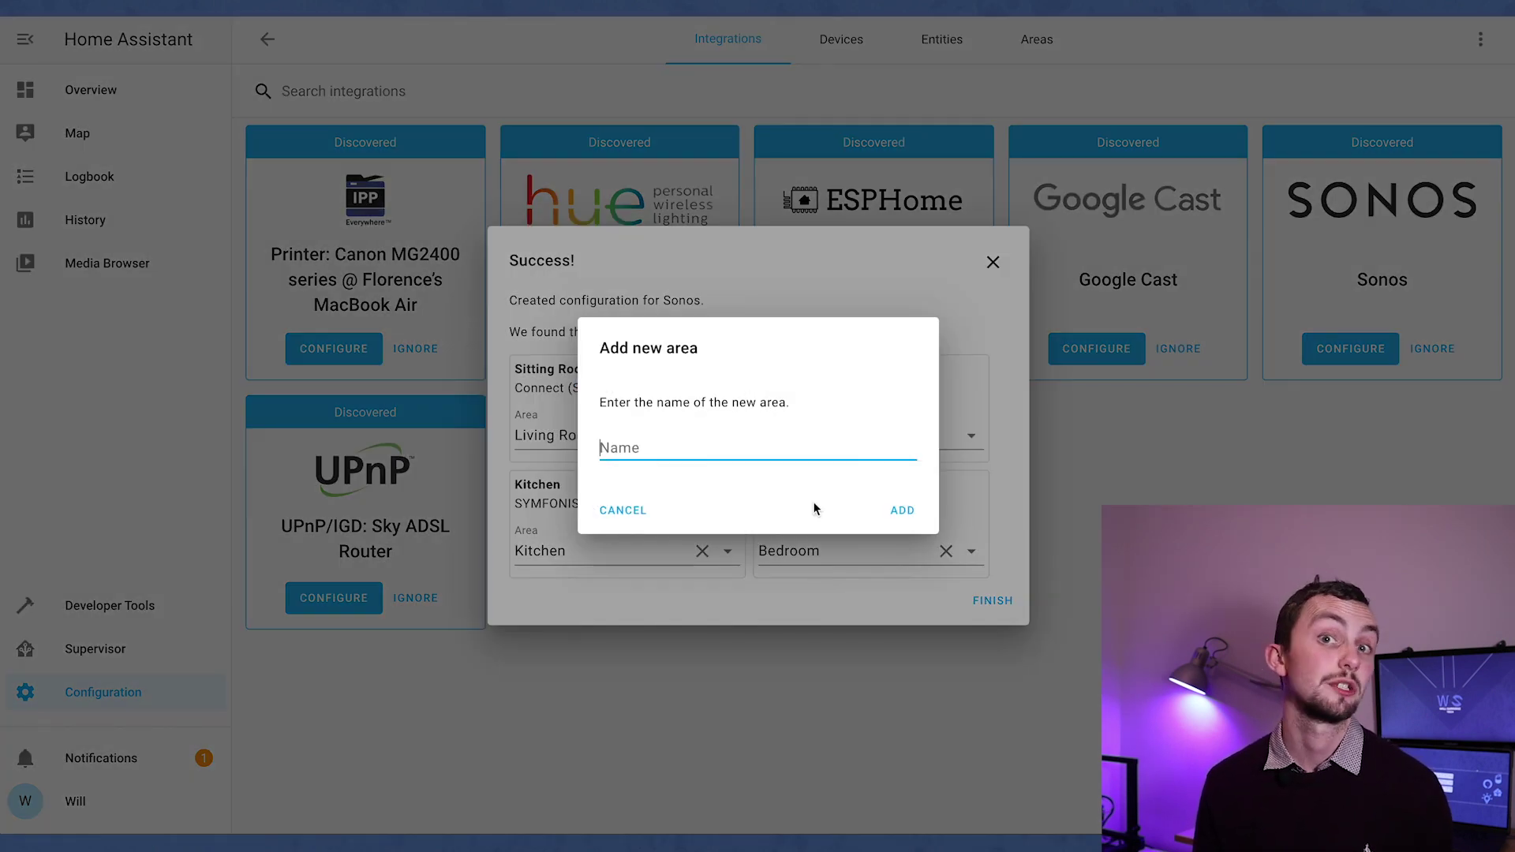
pyautogui.write('Cave')
pyautogui.click(892, 511)
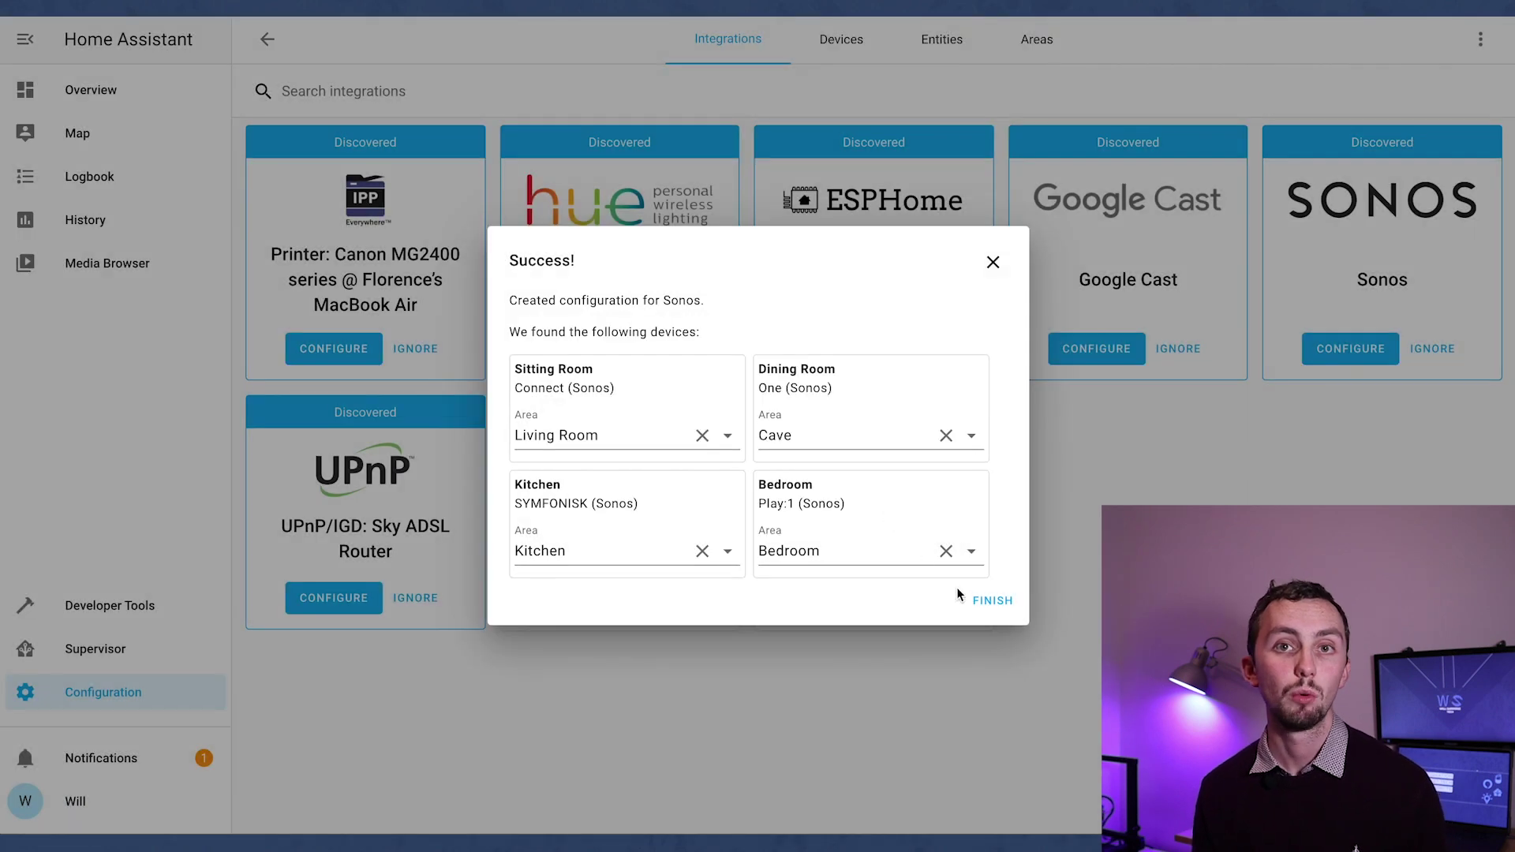
pyautogui.click(981, 597)
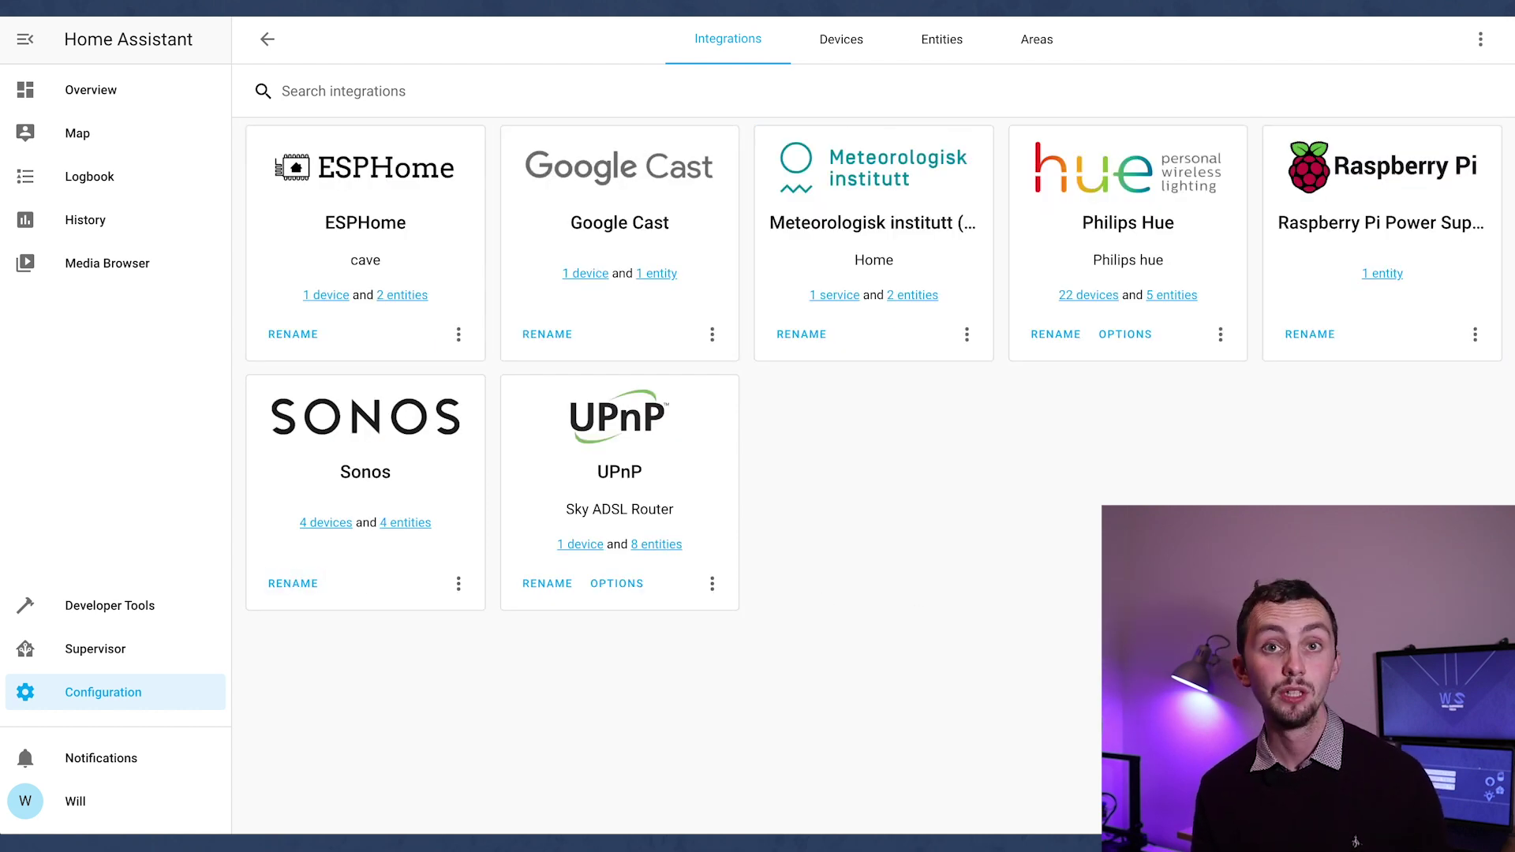
# Search 'zig' to set up Zigbee Home Automation and list serial ports, showing /dev/ttyAMA0.
pyautogui.click(1420, 797)
pyautogui.scroll(-20, 721, 281)
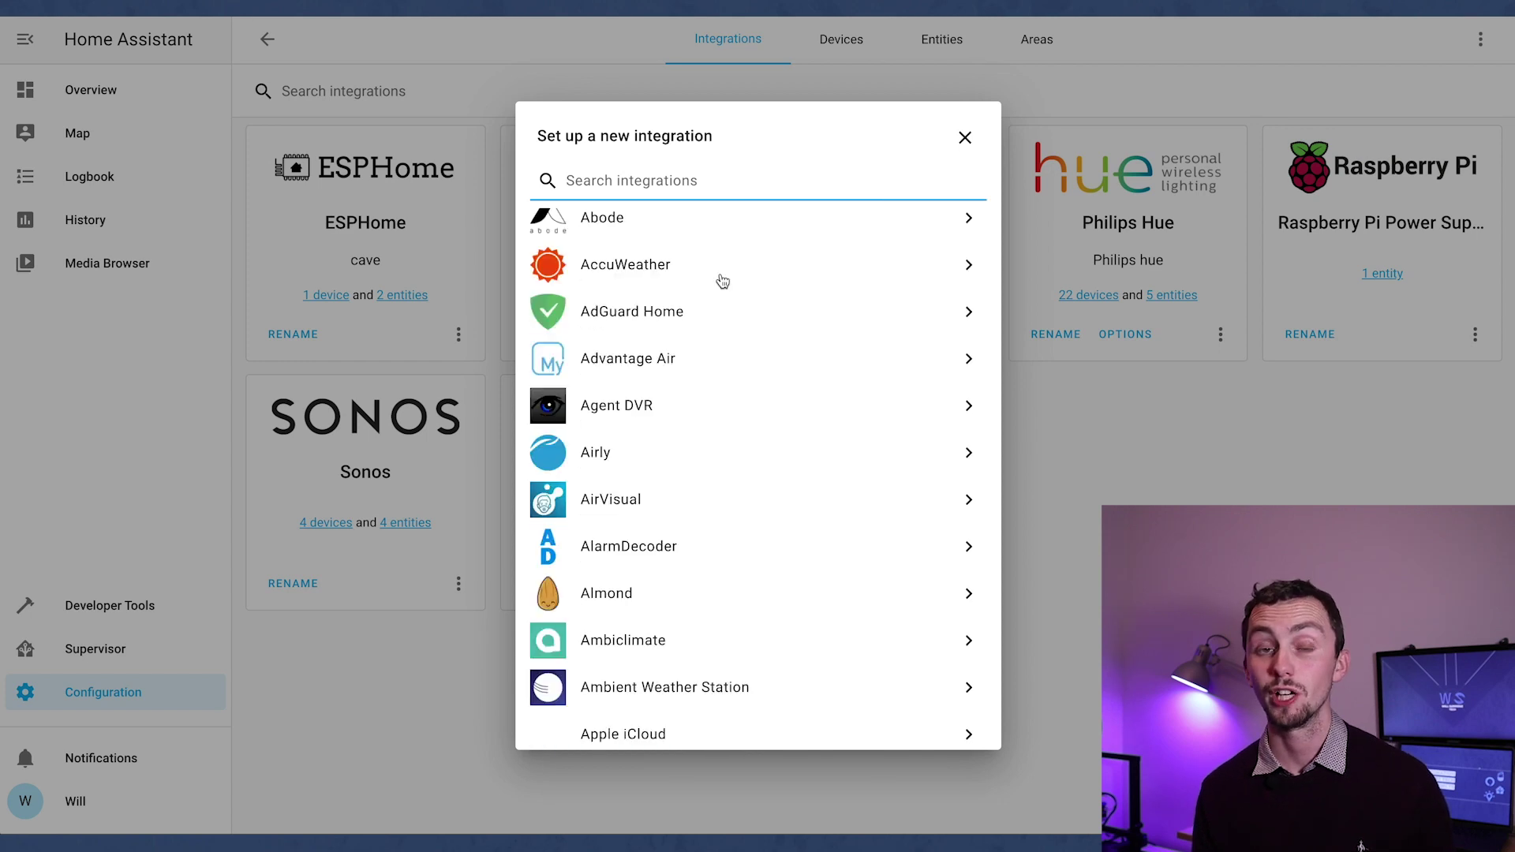
pyautogui.scroll(-20, 722, 281)
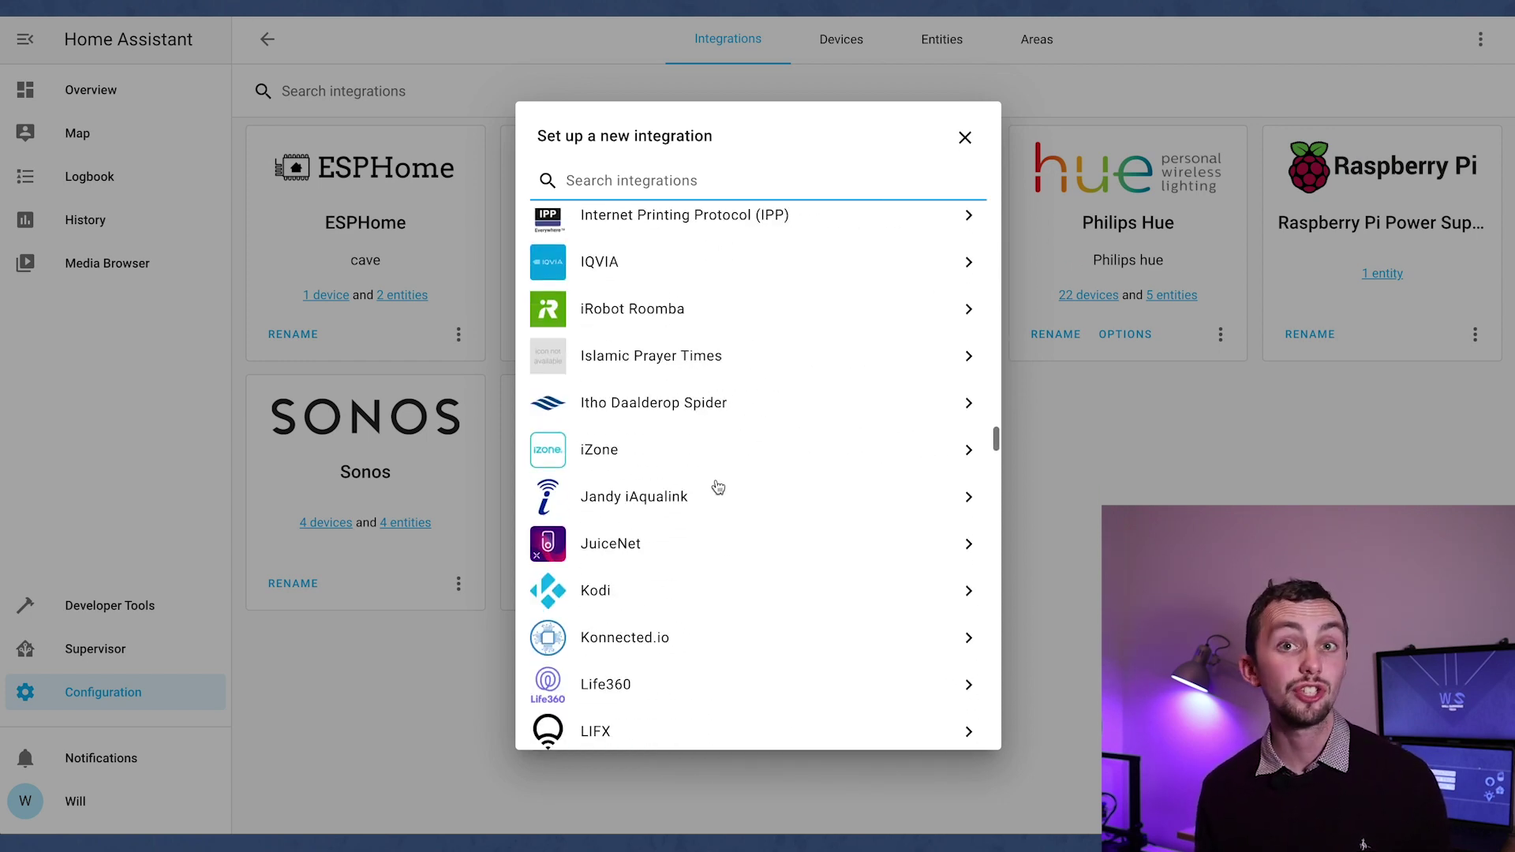
pyautogui.write('zig')
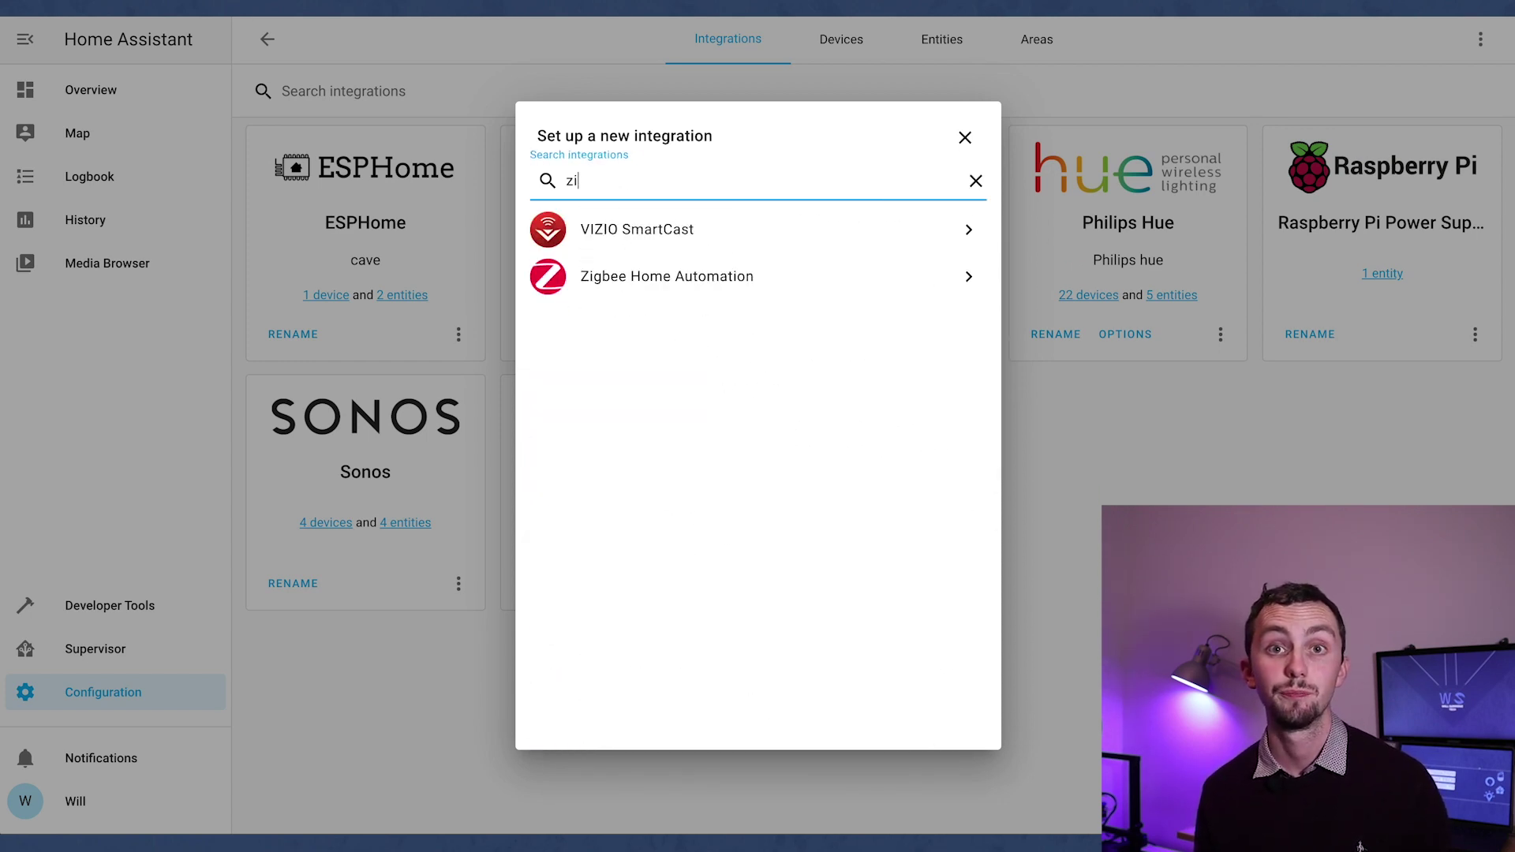
pyautogui.click(681, 234)
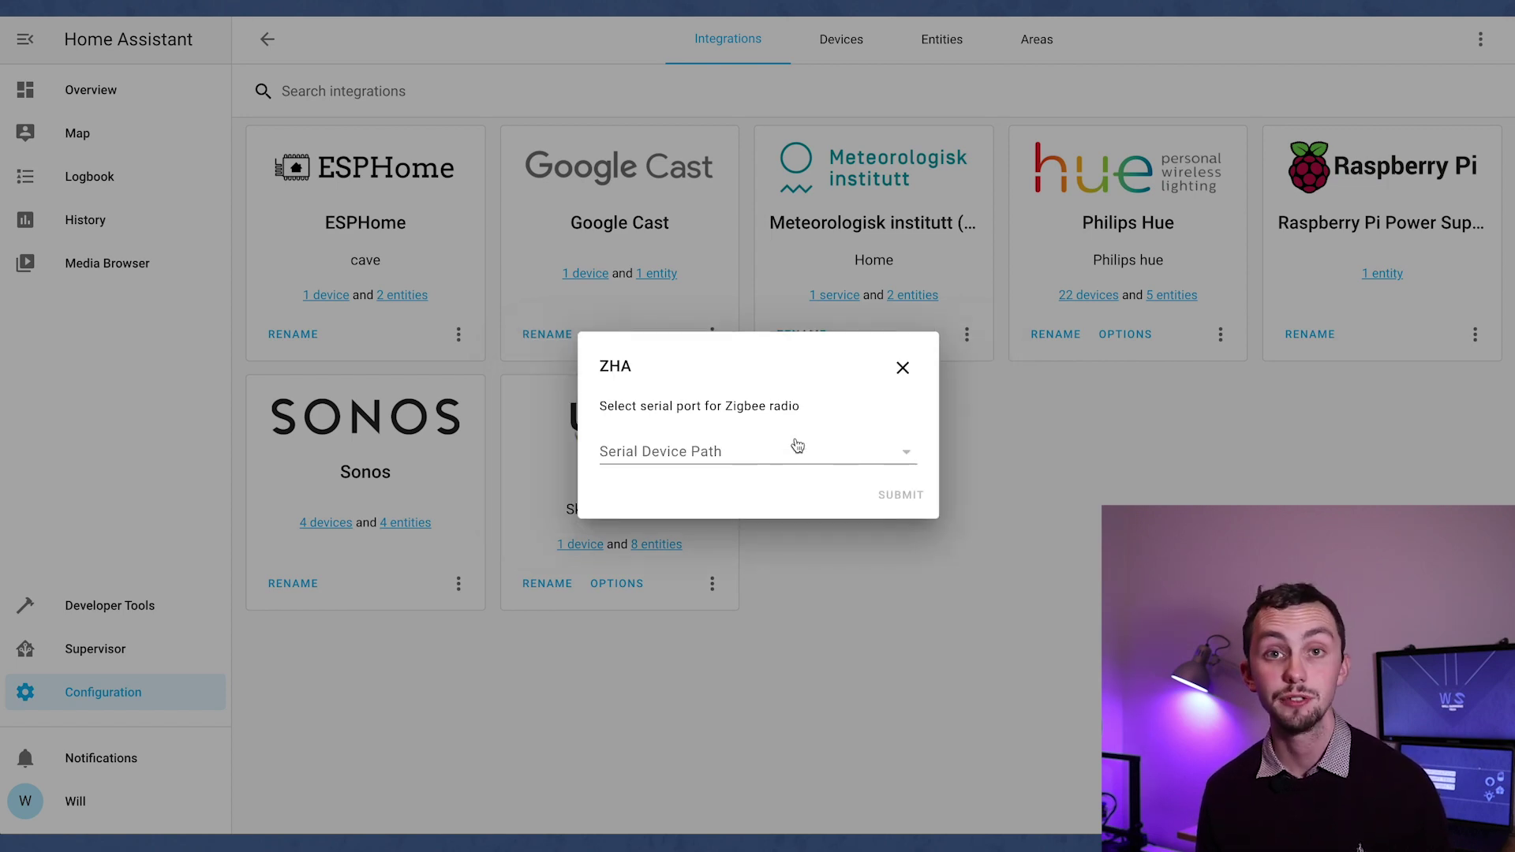
pyautogui.click(764, 445)
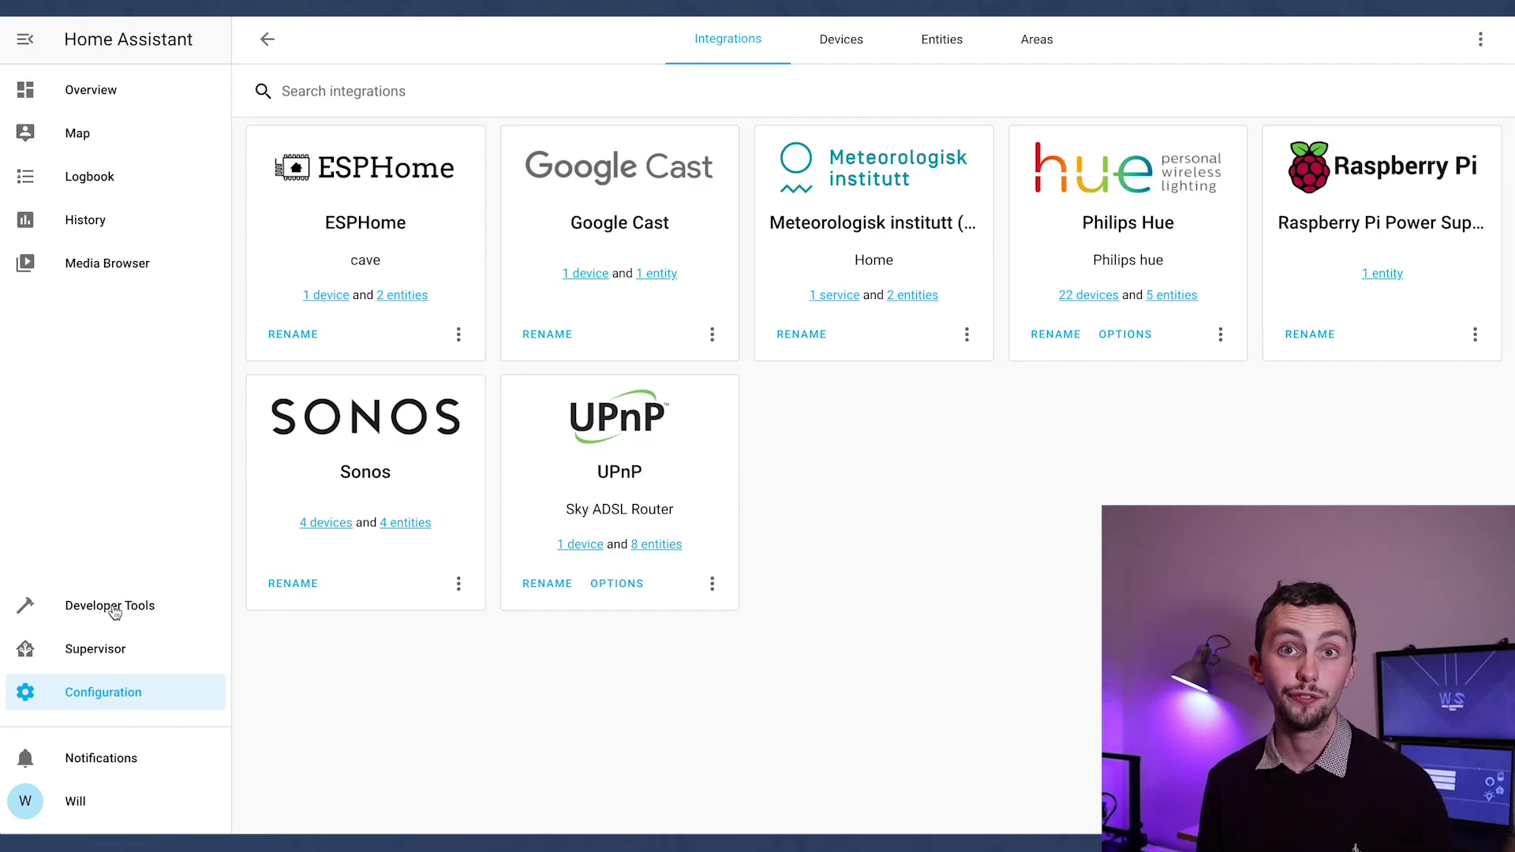
# Go to the Overview dashboard and scroll through its cards.
pyautogui.click(104, 94)
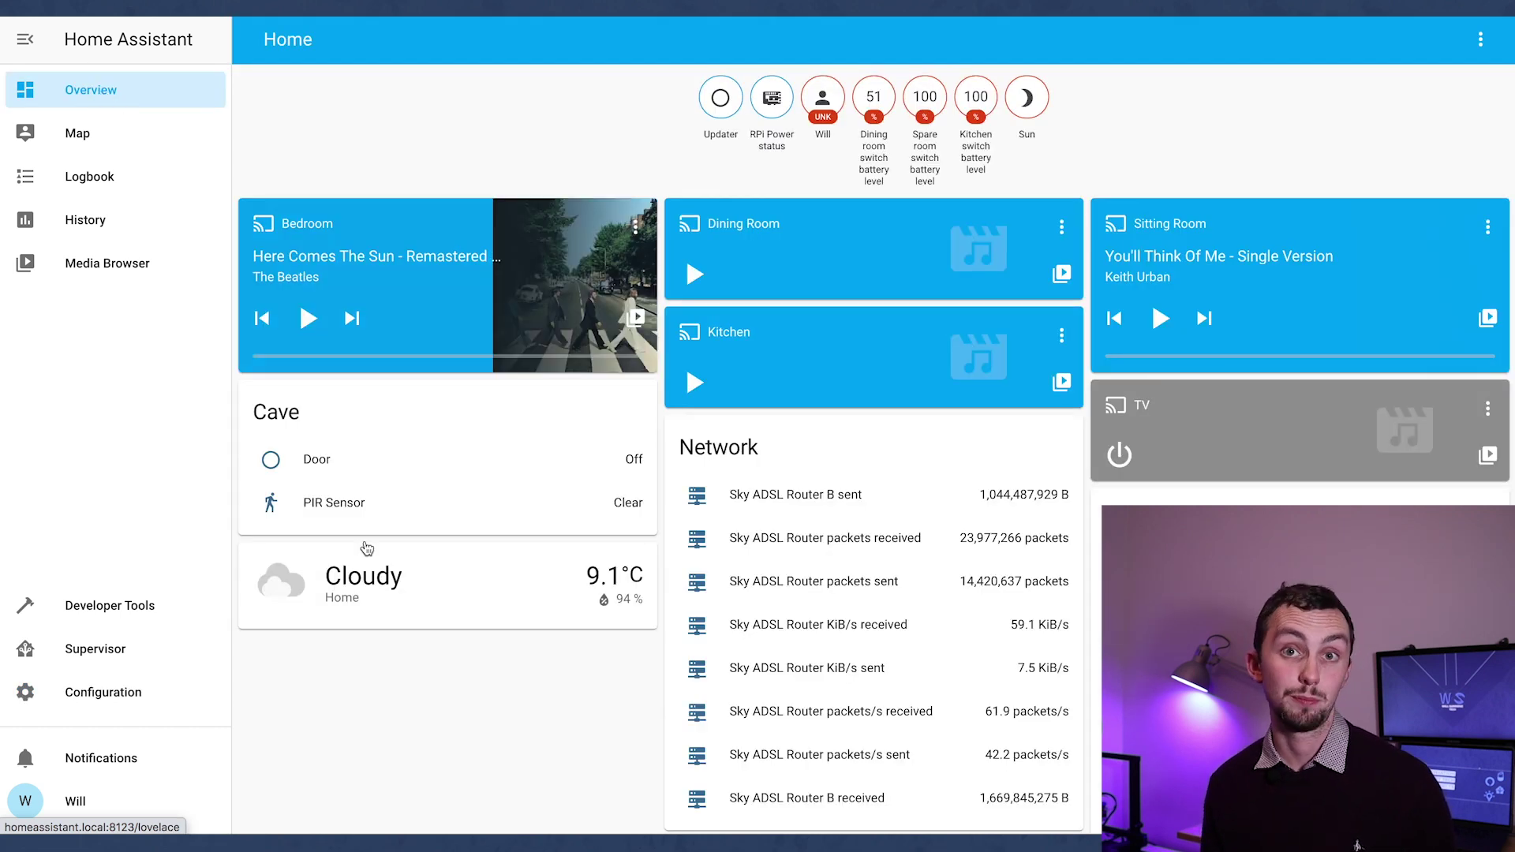
pyautogui.scroll(-10, 364, 545)
pyautogui.scroll(5, 366, 543)
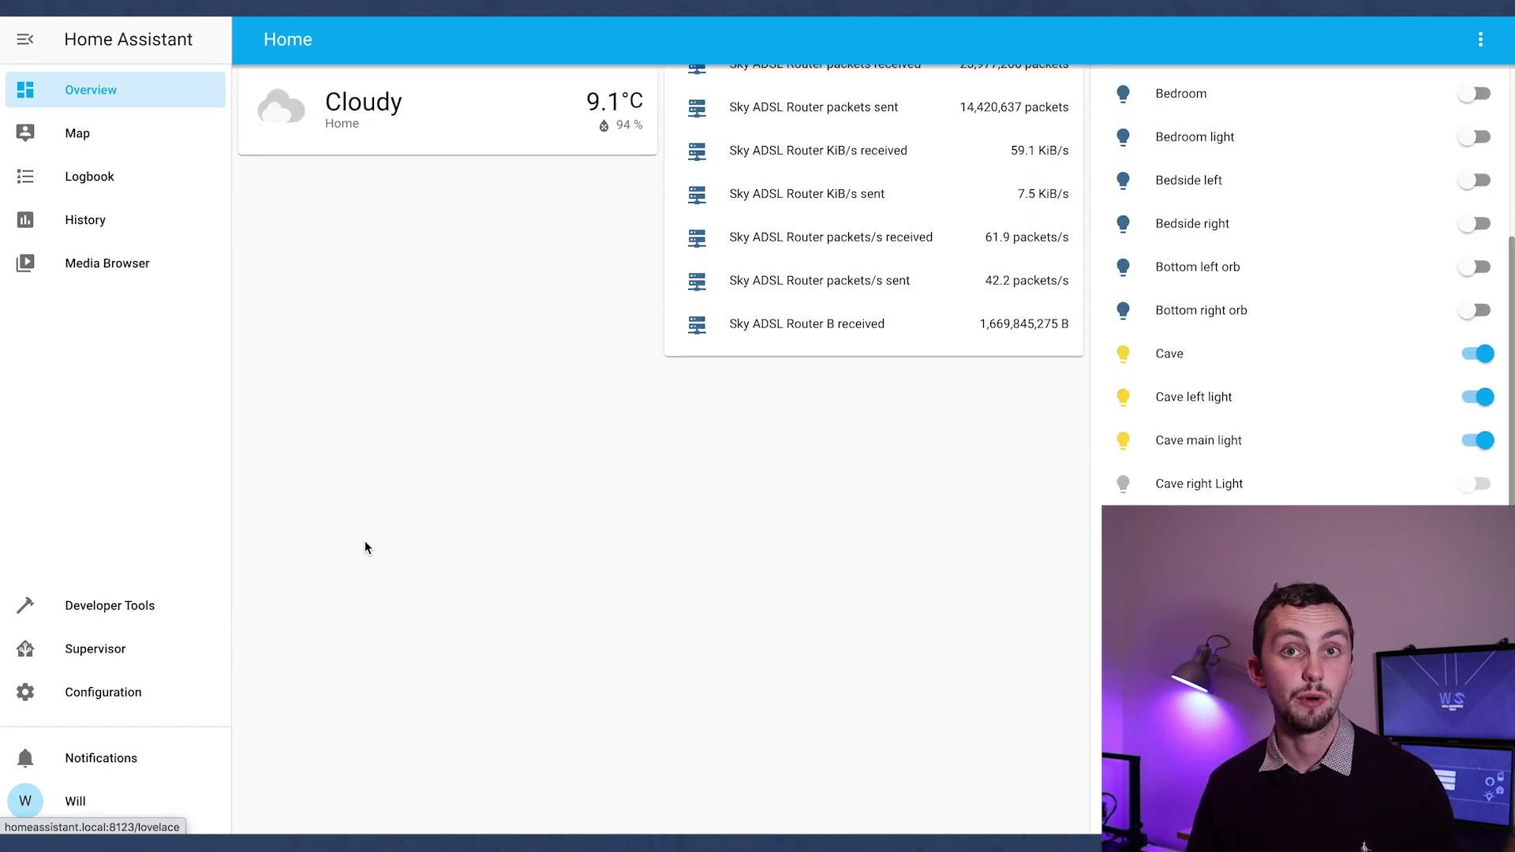
pyautogui.scroll(5, 366, 548)
pyautogui.scroll(2, 366, 548)
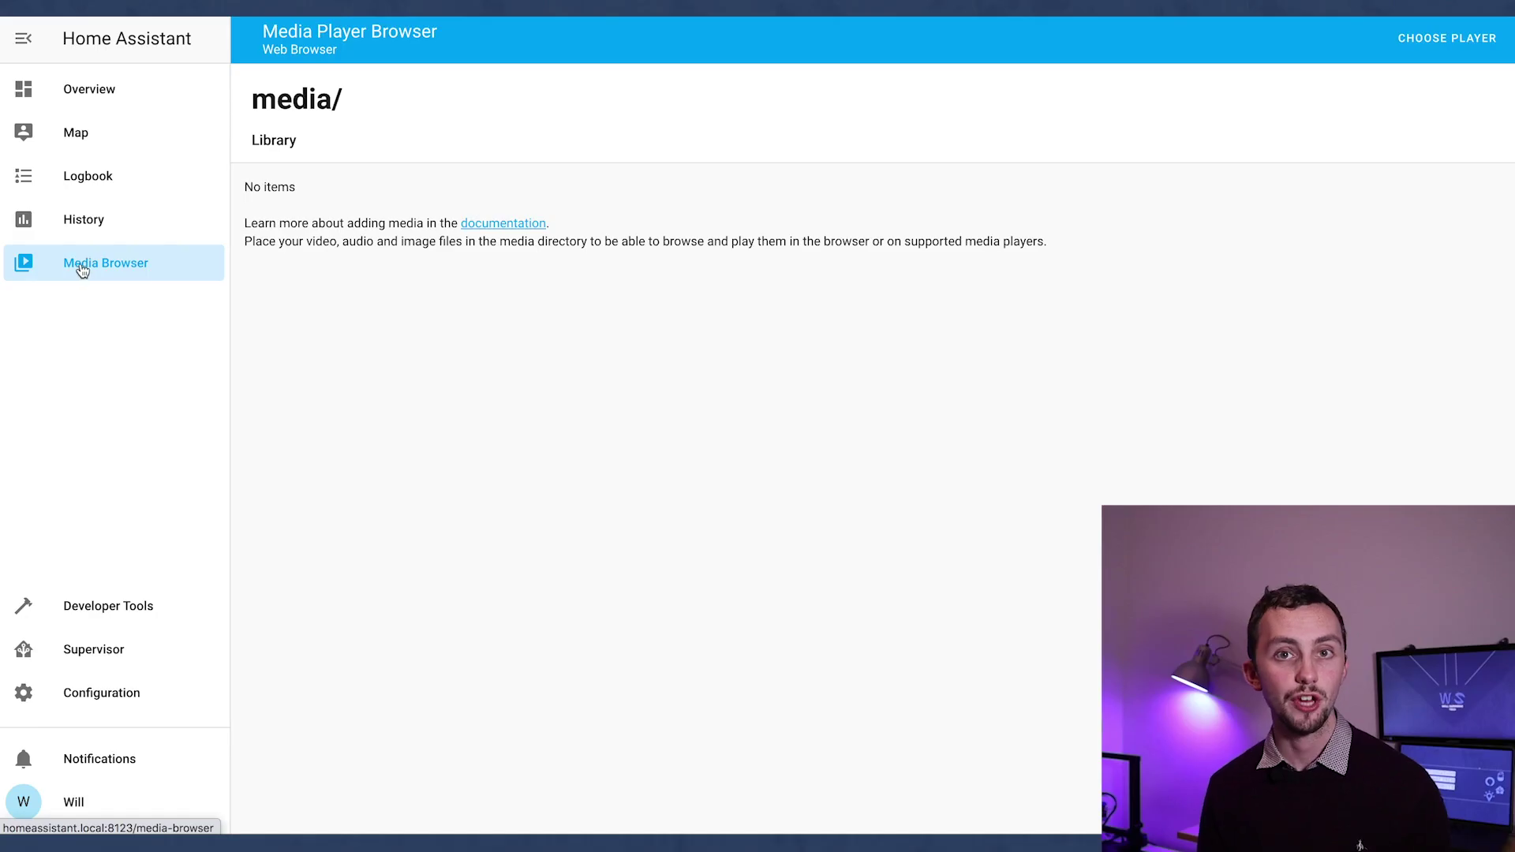
# Switch the Media Browser player to Kitchen, then back to Web Browser.
pyautogui.moveTo(304, 174); pyautogui.dragTo(1049, 230)
pyautogui.click(1050, 232)
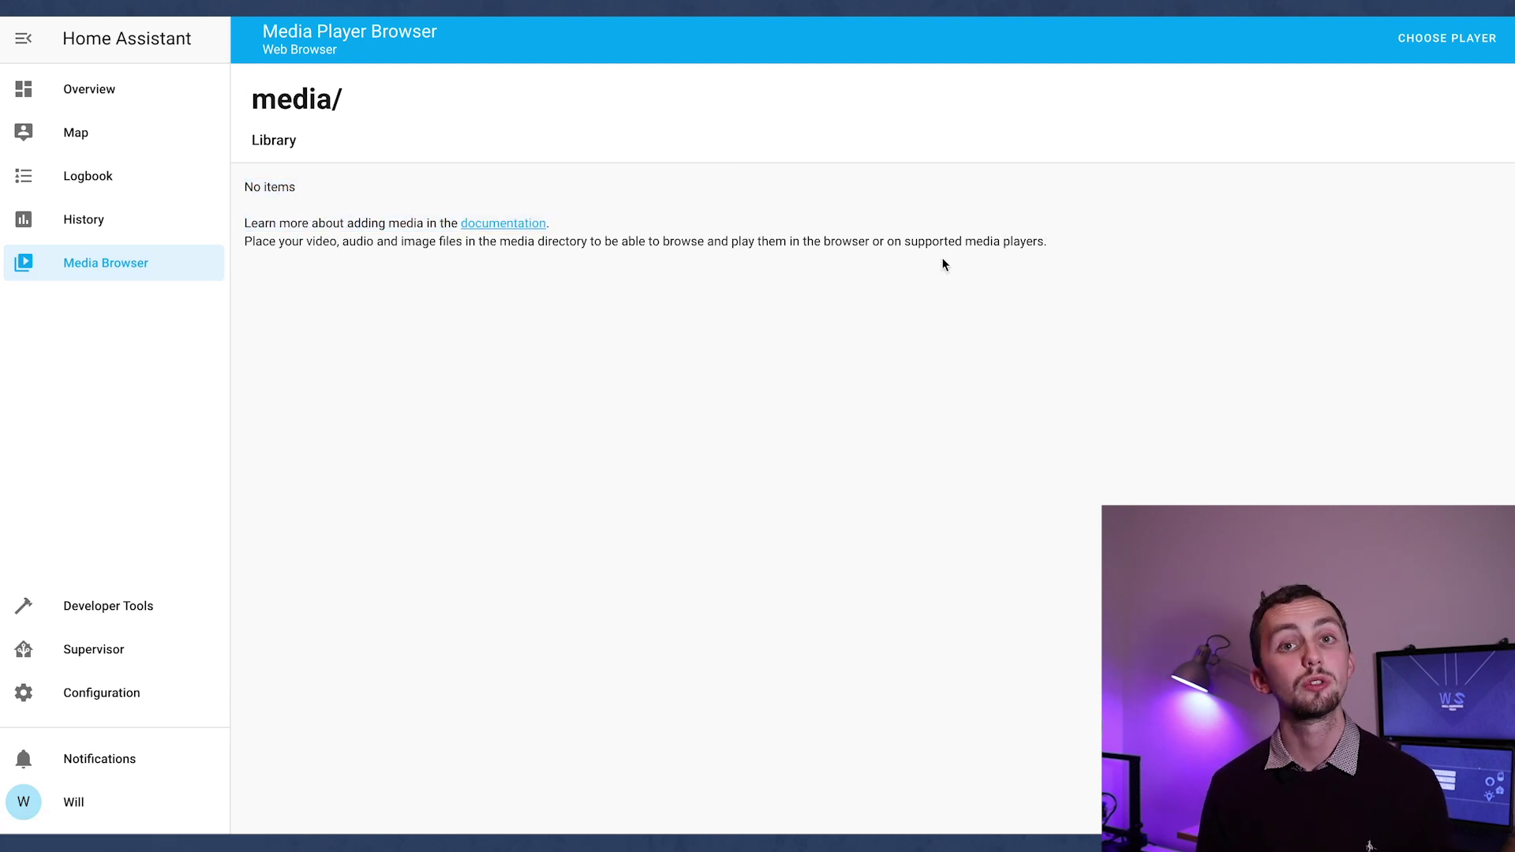
pyautogui.click(1421, 47)
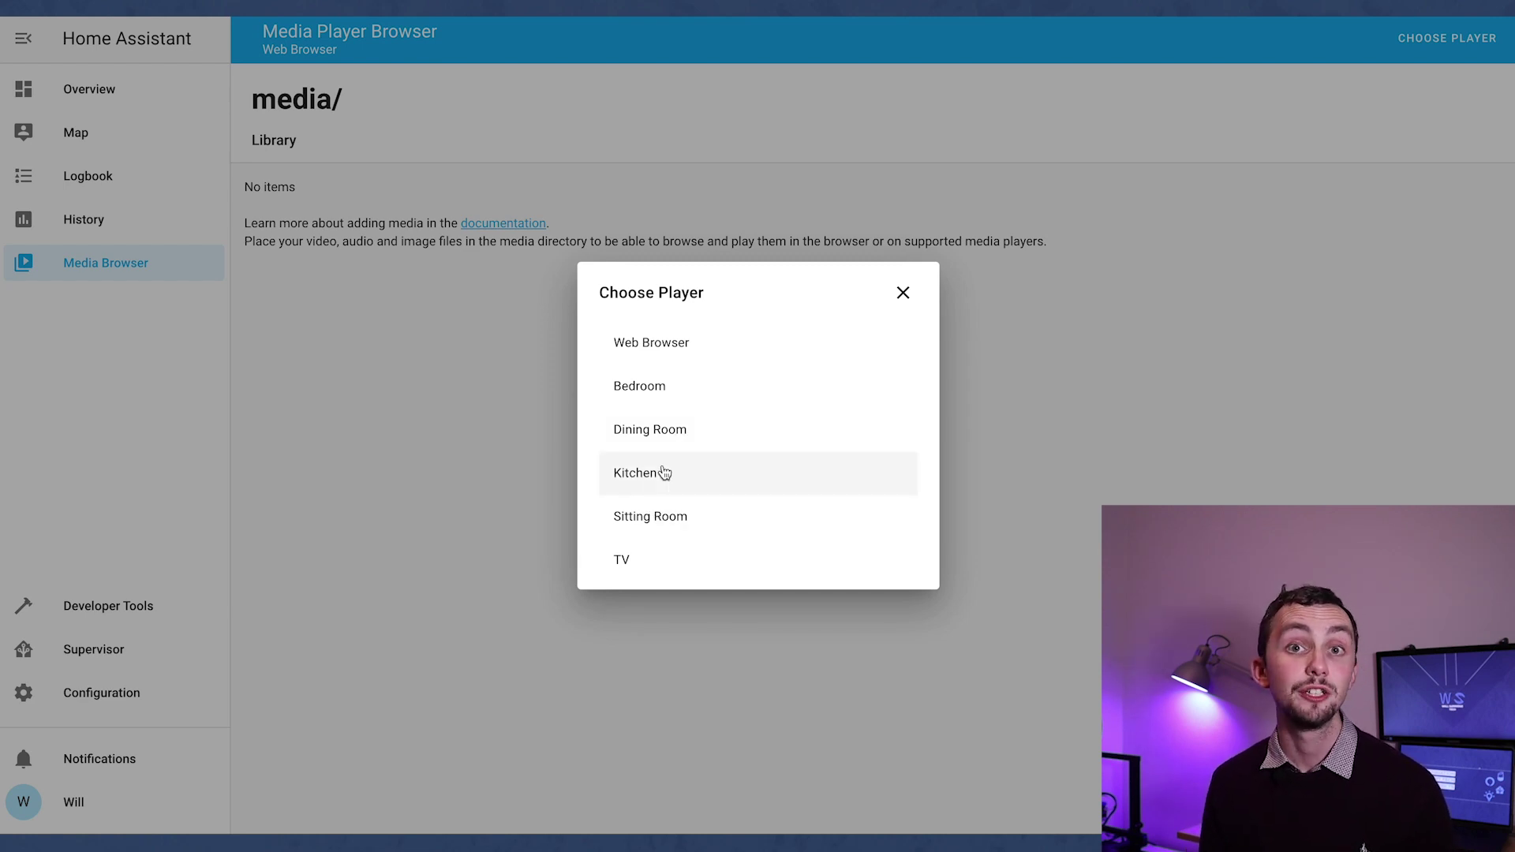
pyautogui.click(664, 472)
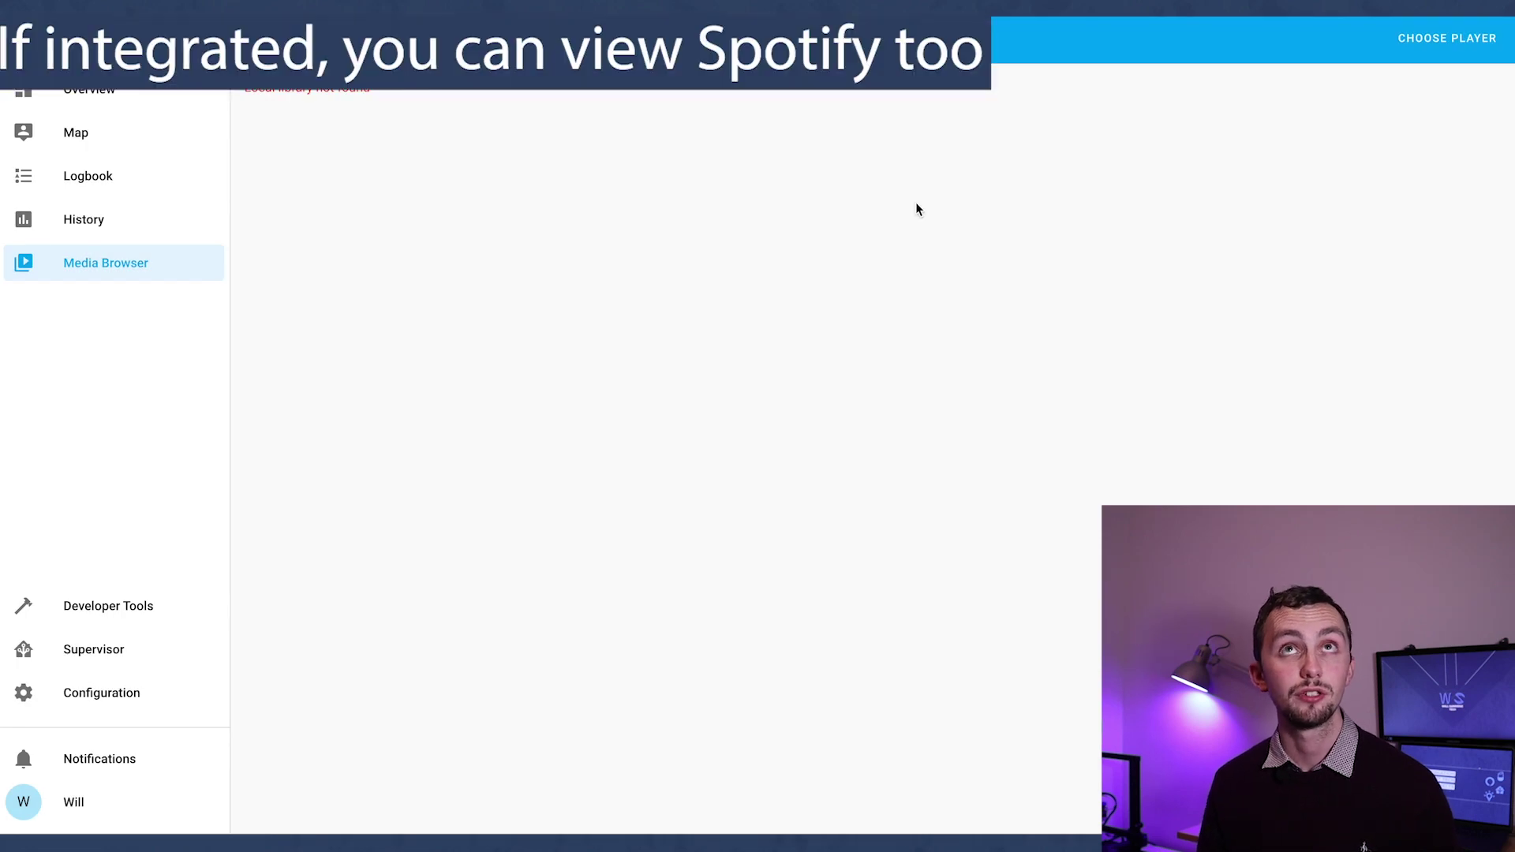
pyautogui.click(1449, 39)
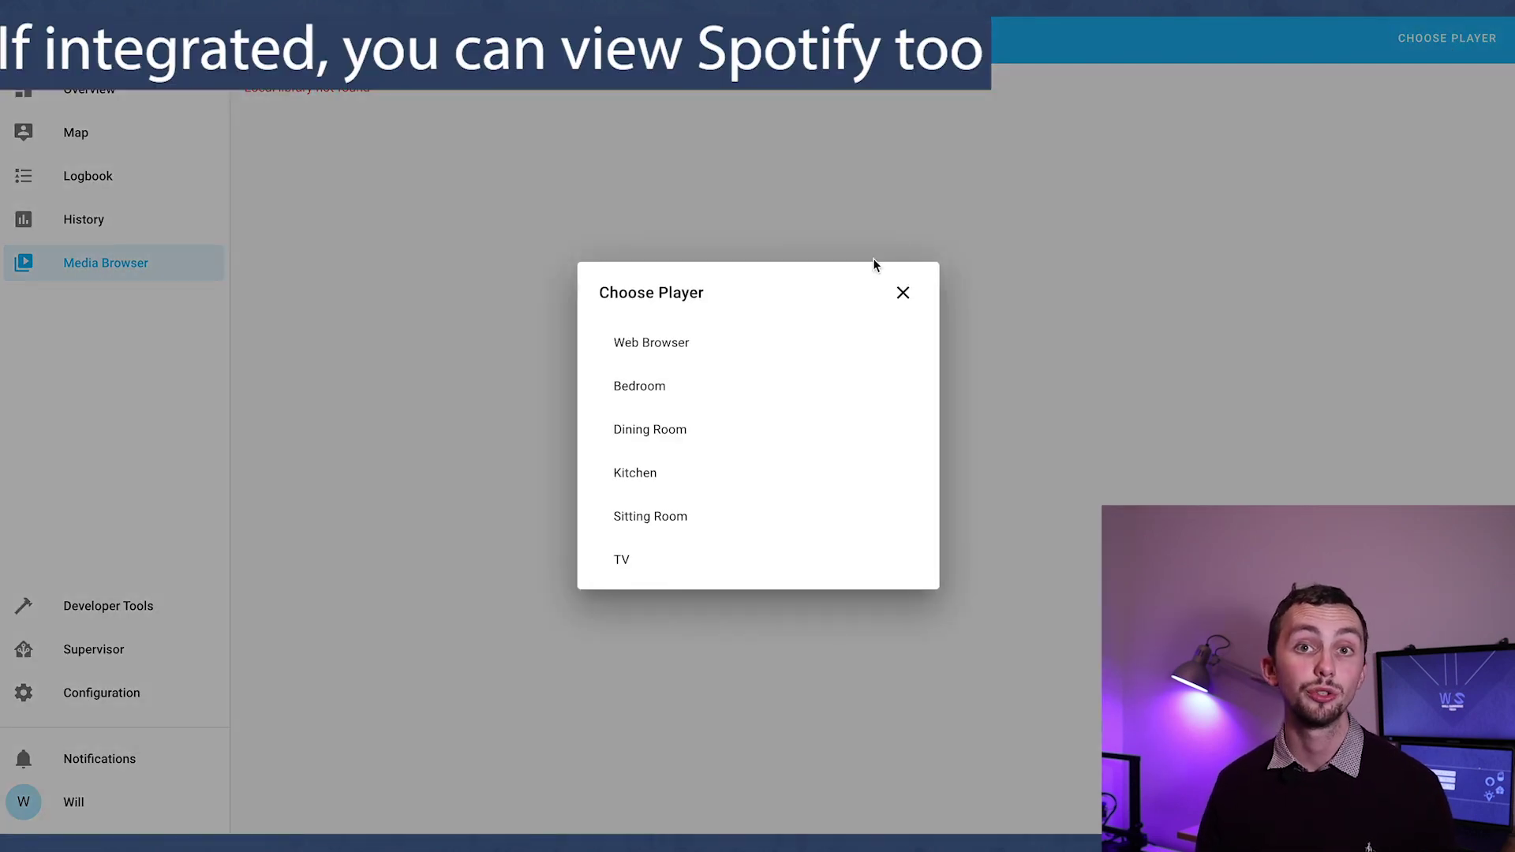
pyautogui.click(763, 345)
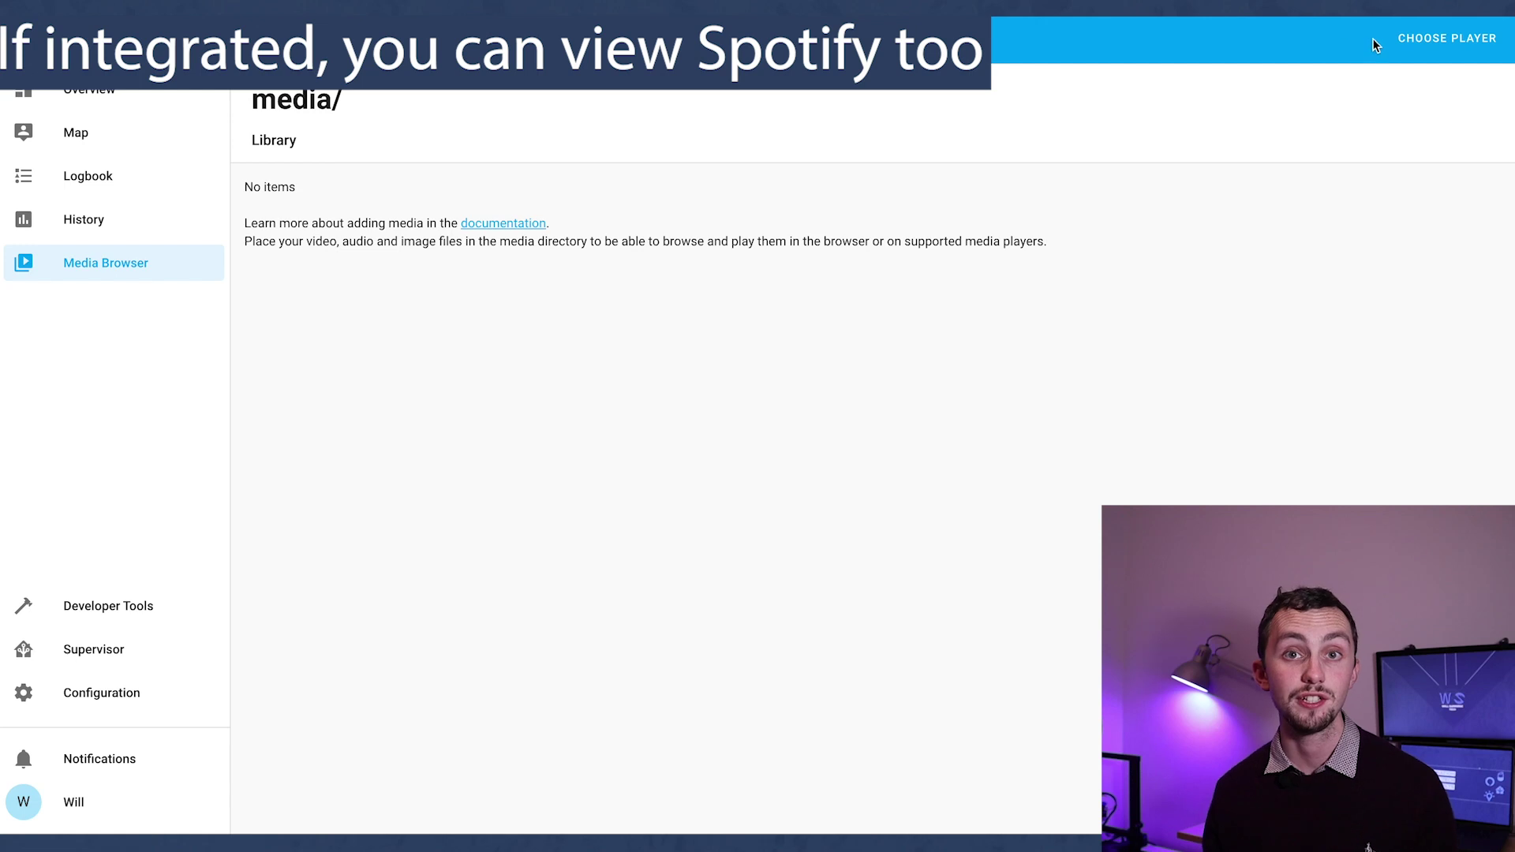
# Highlight the add-media instructions, then move on to the History page.
pyautogui.moveTo(551, 170); pyautogui.dragTo(821, 263)
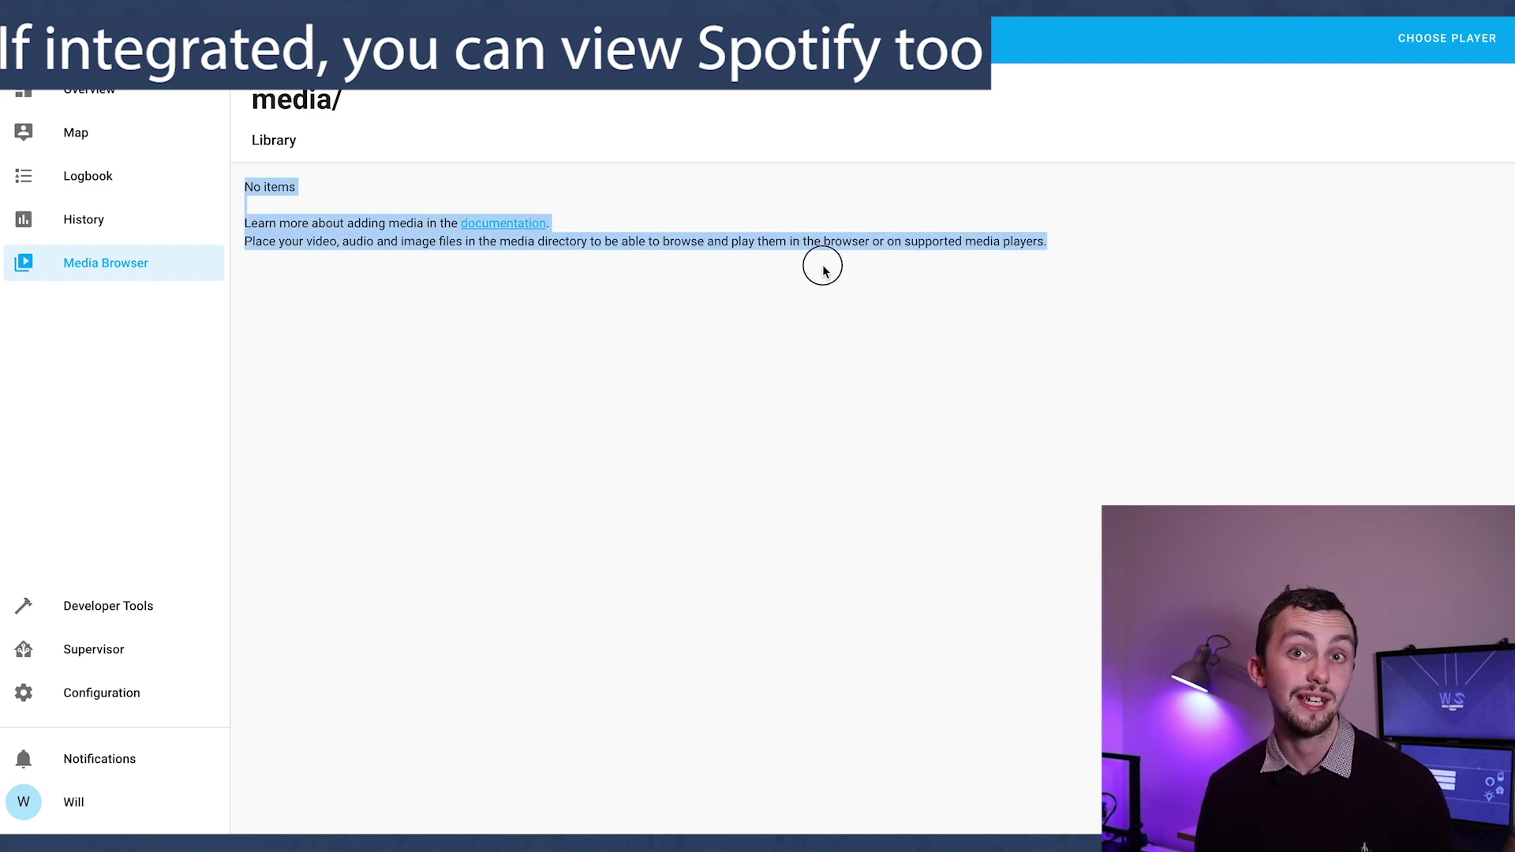
pyautogui.click(822, 265)
pyautogui.click(132, 218)
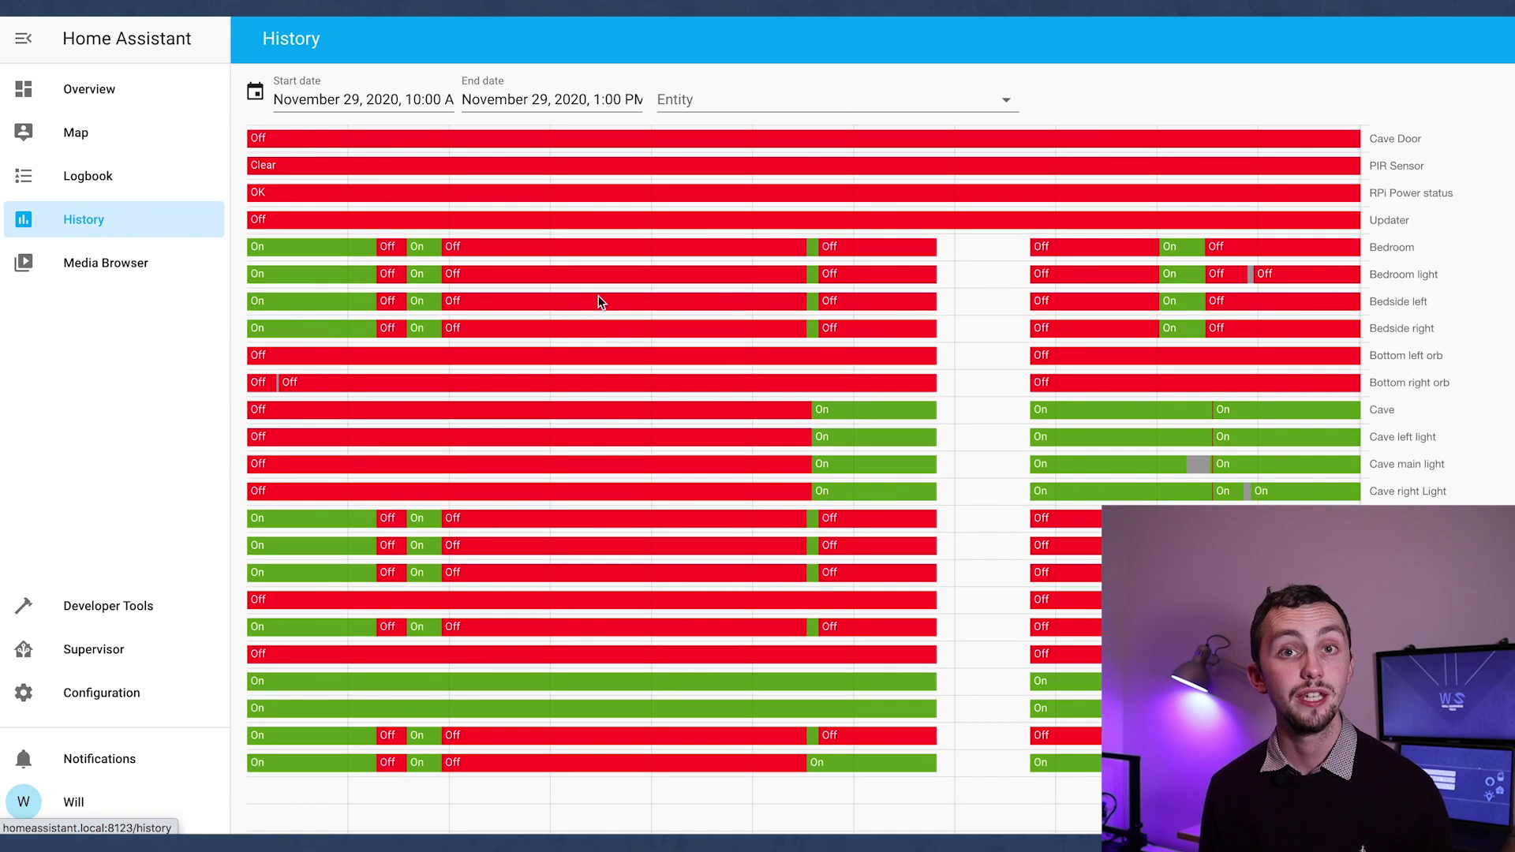
# Scroll through the History timelines of entity states.
pyautogui.scroll(-10, 1042, 527)
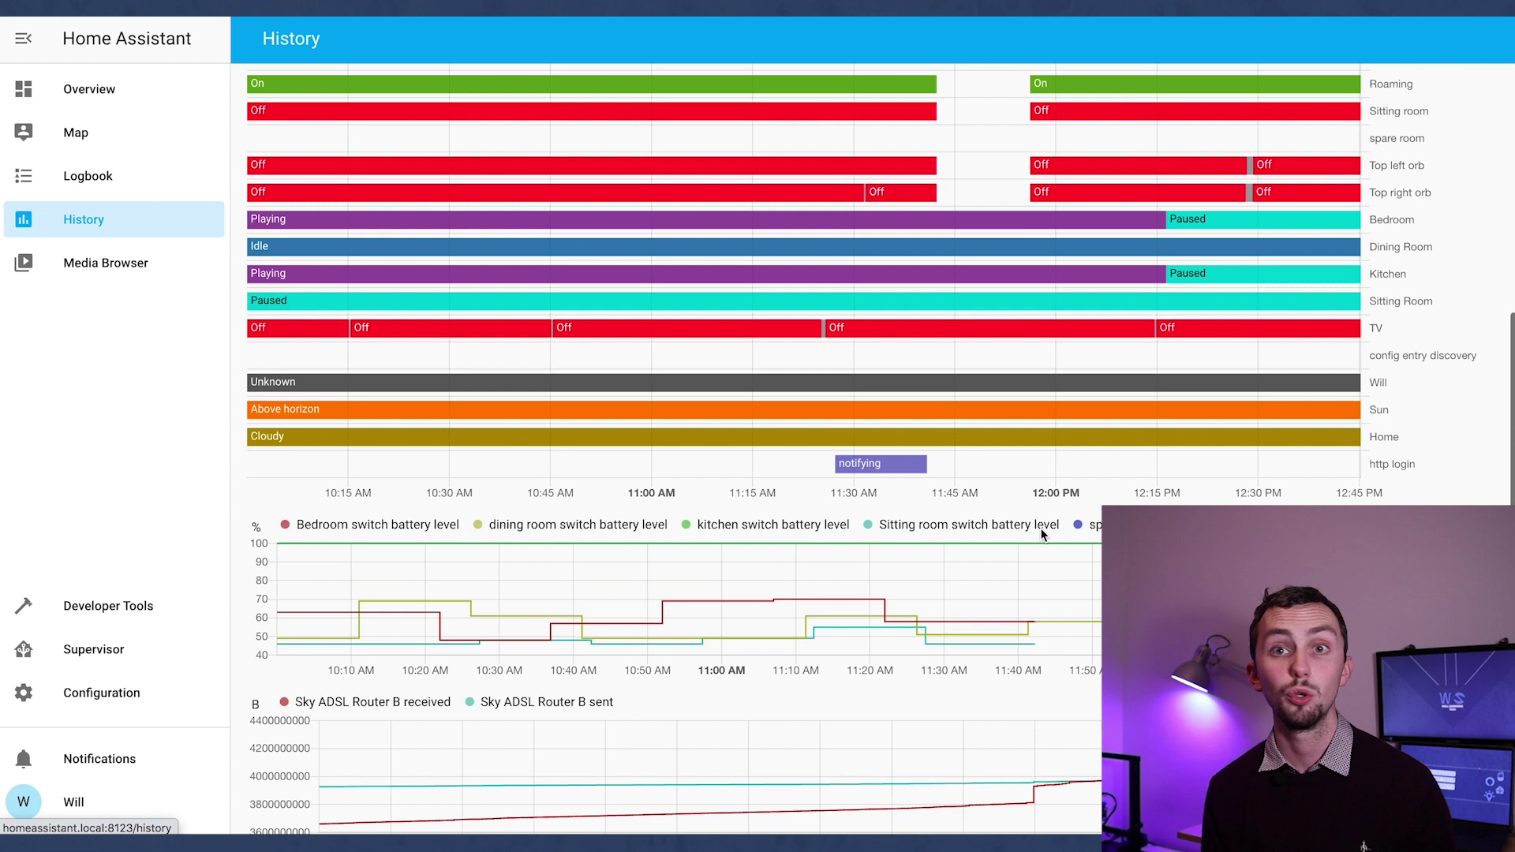
pyautogui.scroll(5, 1110, 315)
pyautogui.scroll(5, 1110, 311)
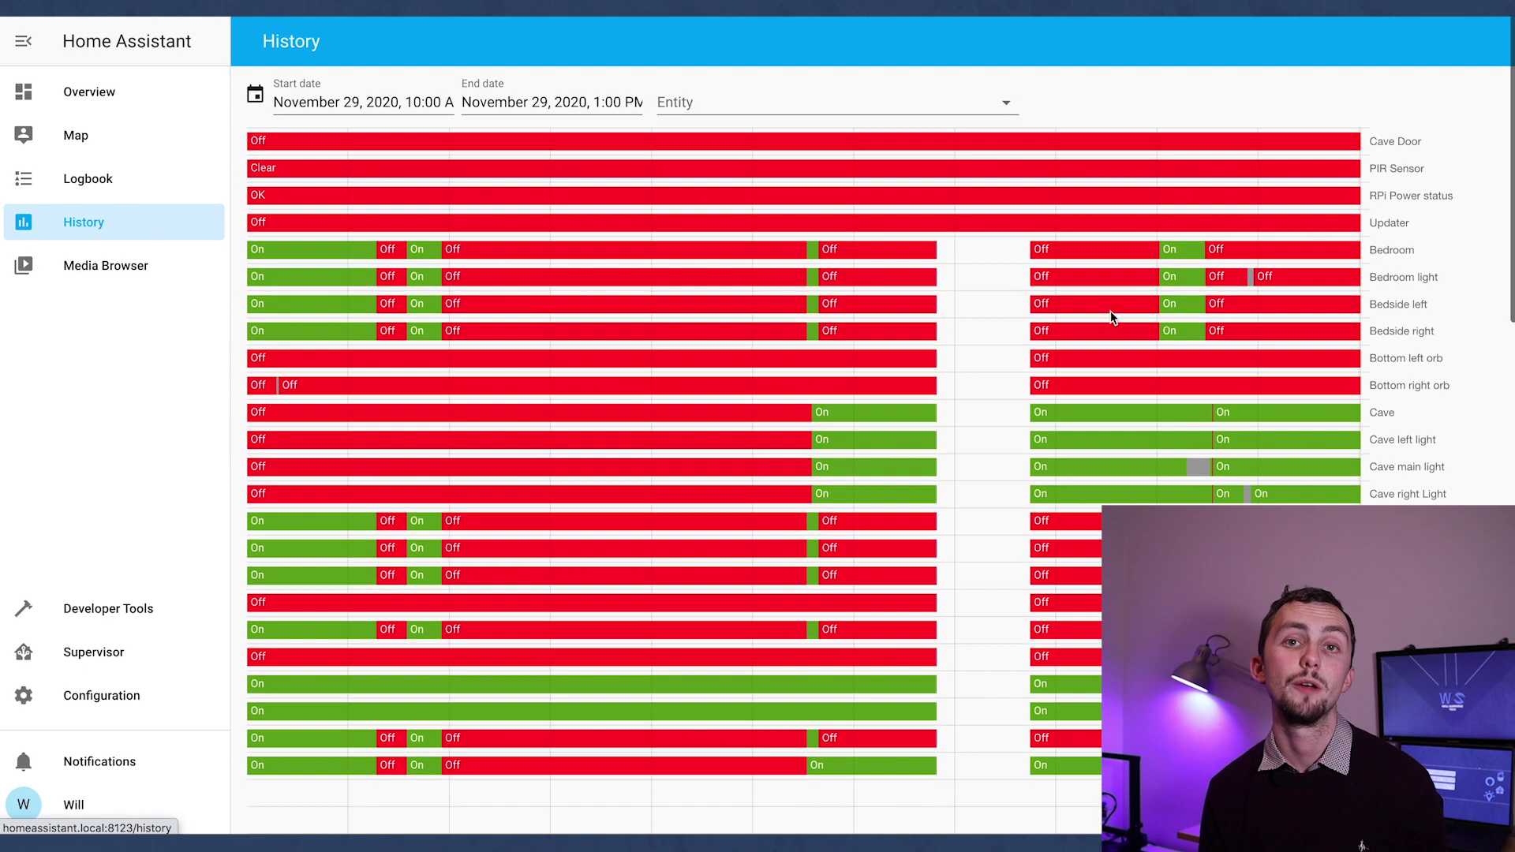
pyautogui.scroll(-10, 1113, 318)
pyautogui.scroll(-8, 1112, 318)
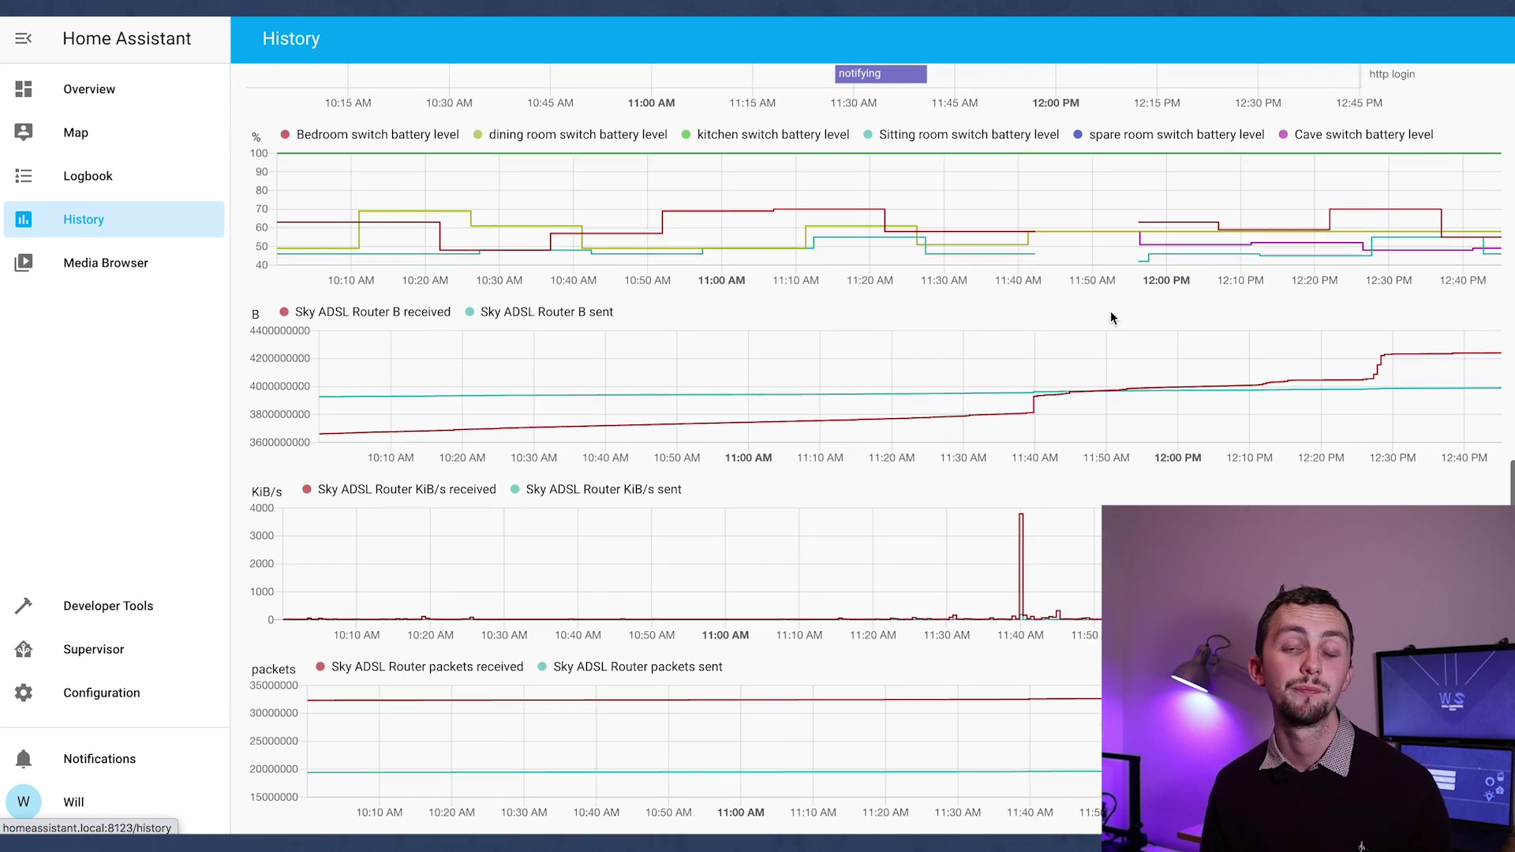
pyautogui.scroll(15, 1111, 311)
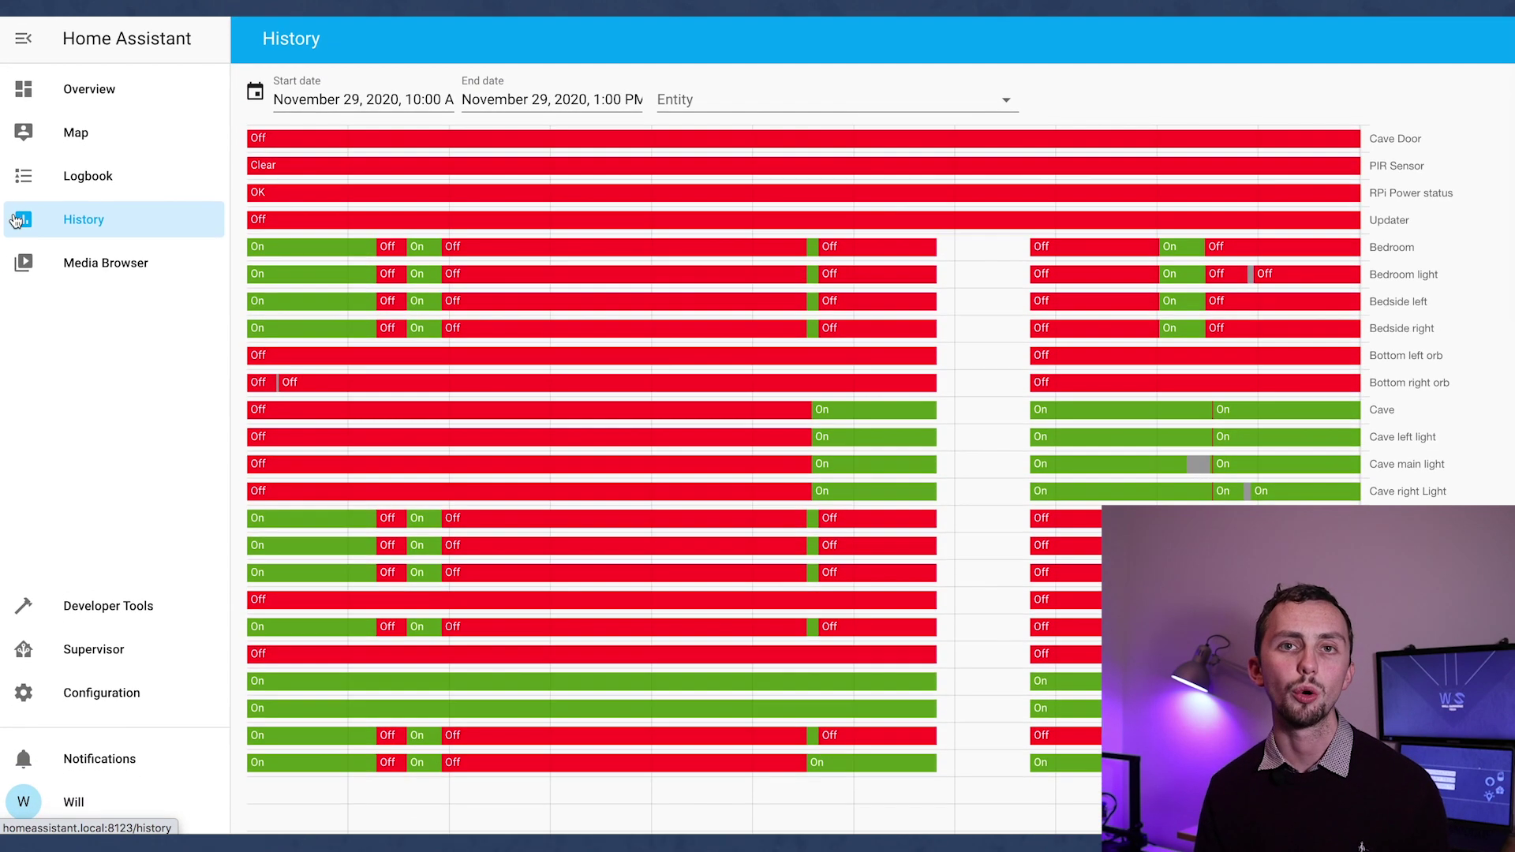
# Review the Logbook's recent device events, then go to the Map page.
pyautogui.click(104, 180)
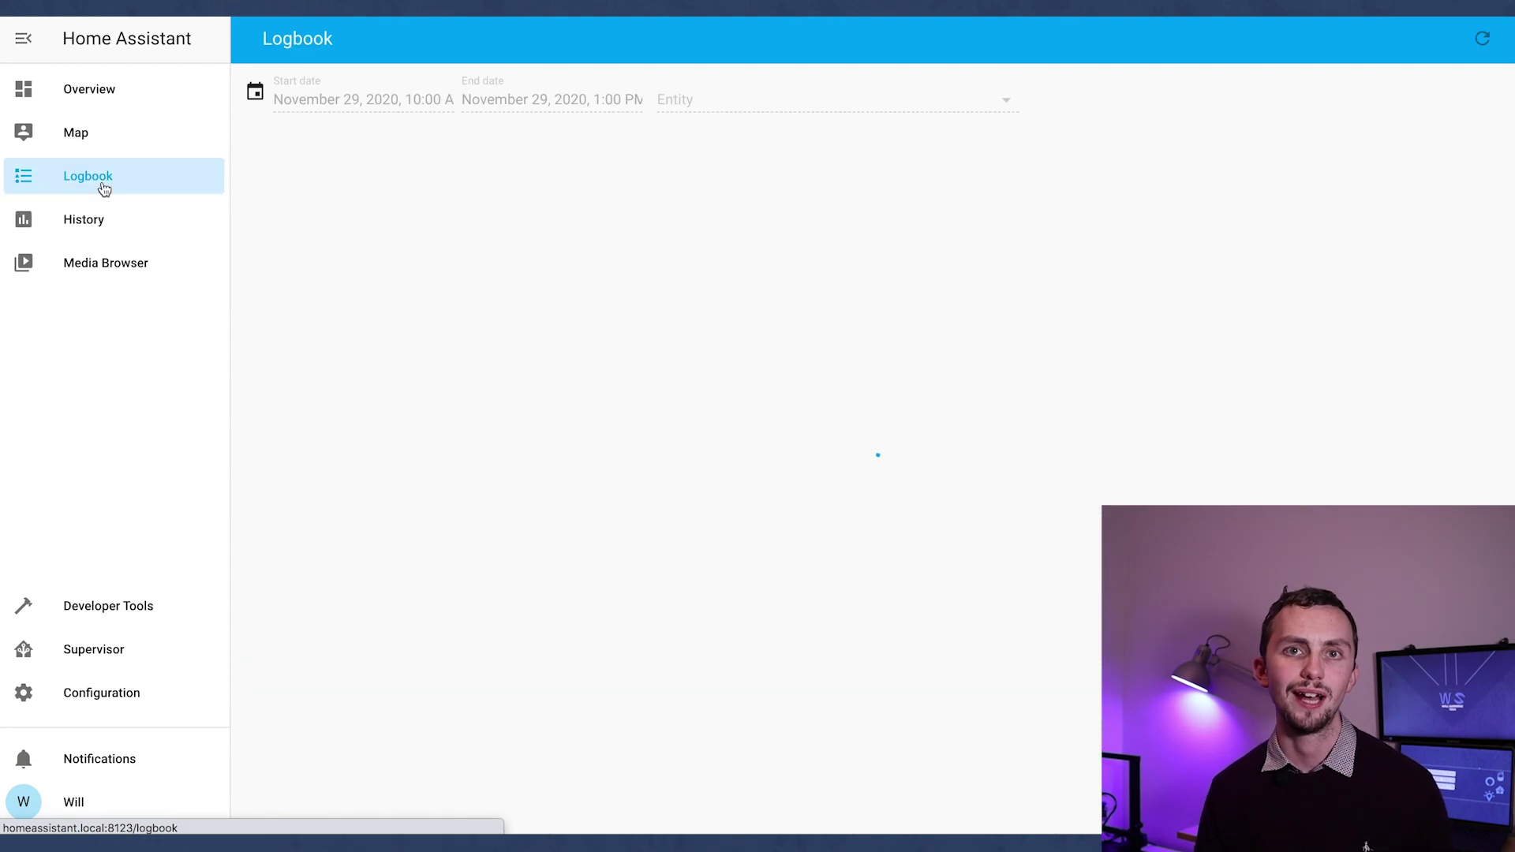
pyautogui.scroll(-5, 503, 400)
pyautogui.scroll(10, 504, 400)
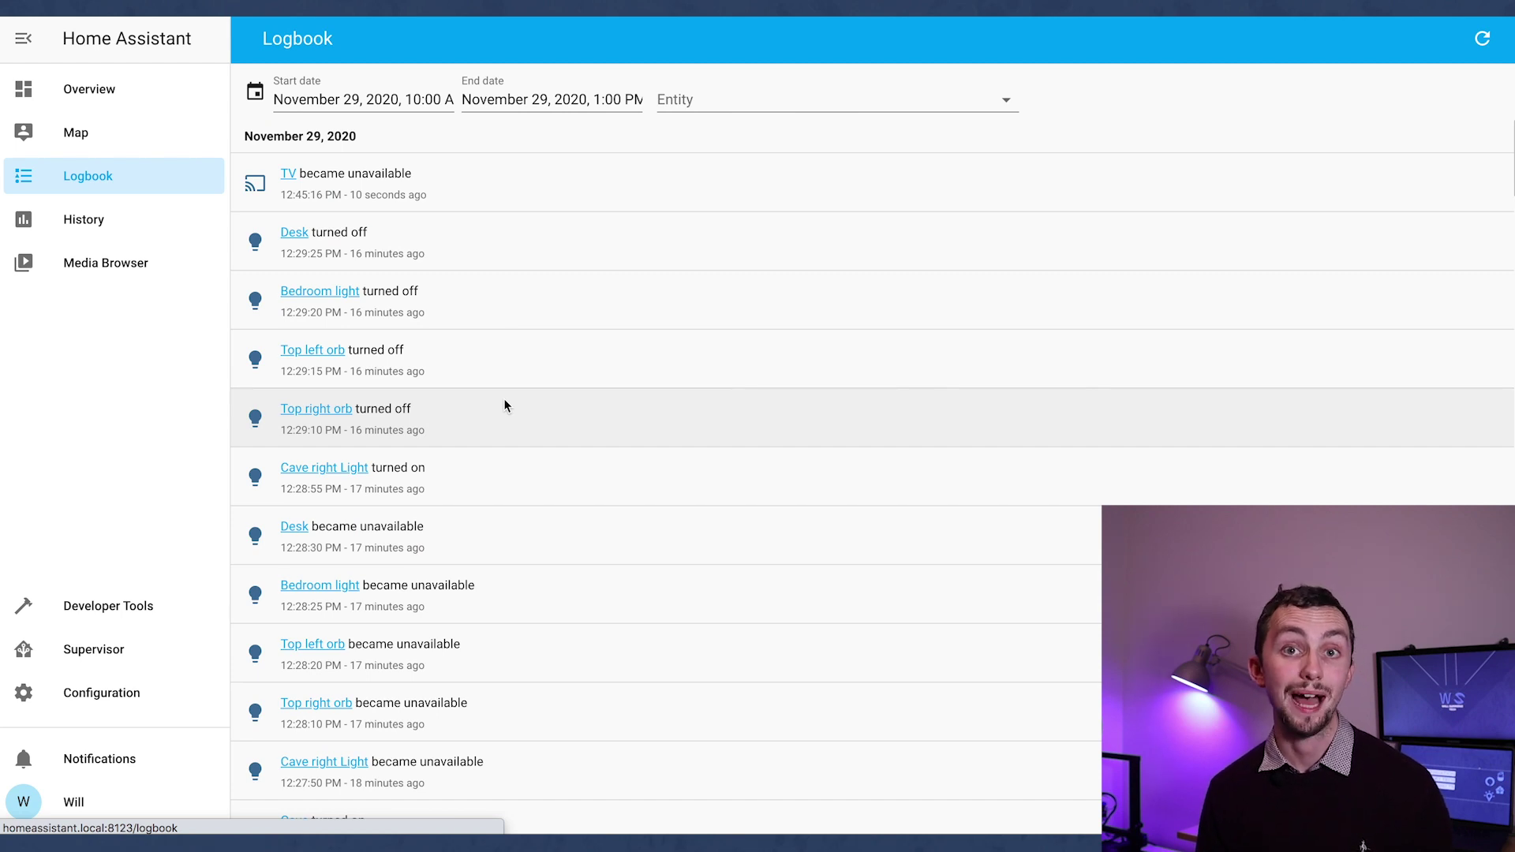
pyautogui.click(160, 150)
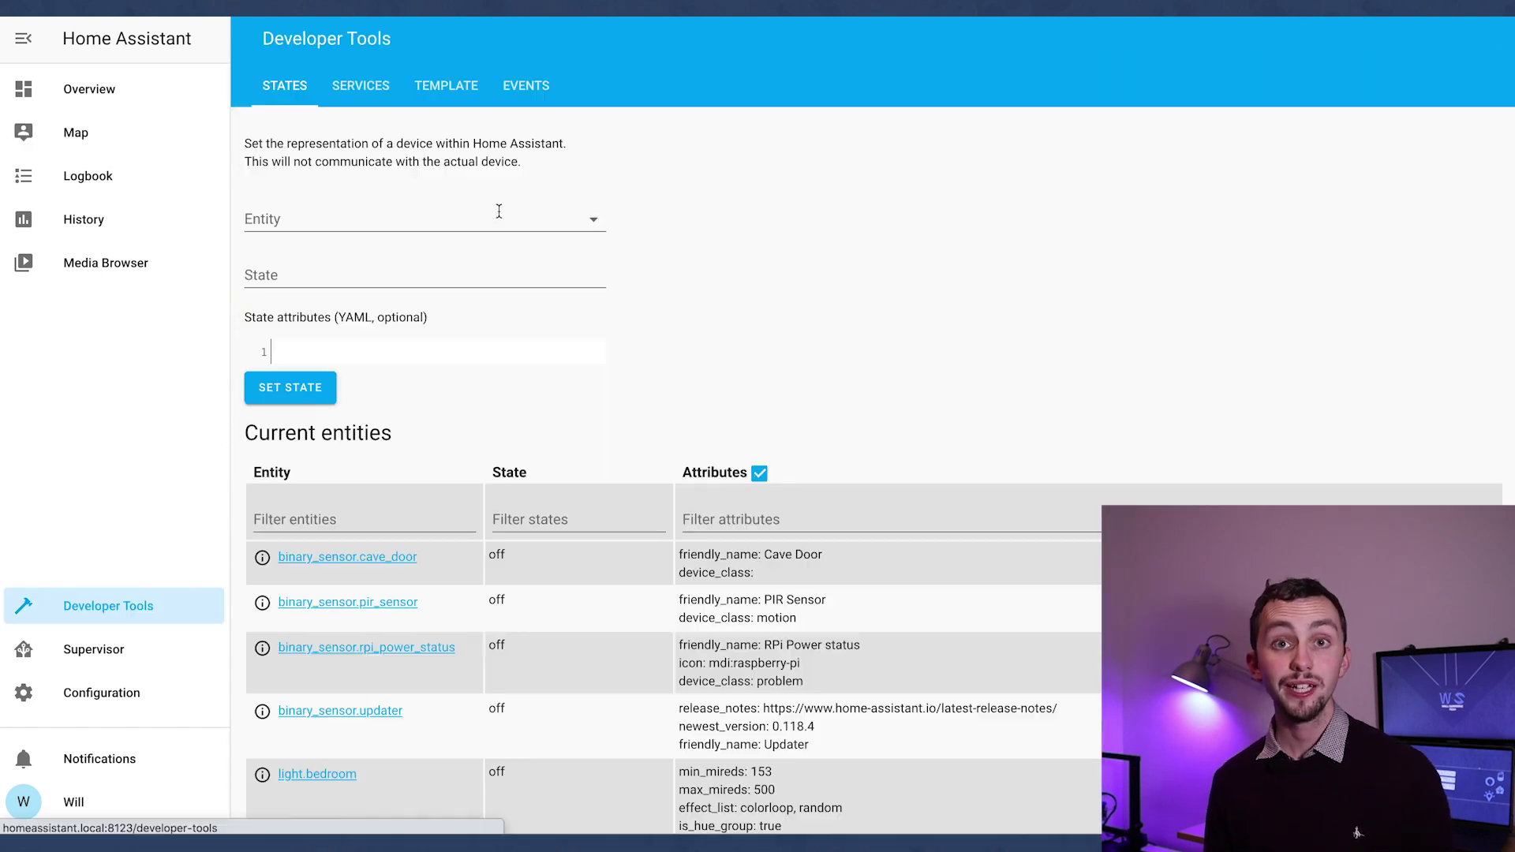
# Open Developer Tools and scroll the States table to light.cave.
pyautogui.click(108, 607)
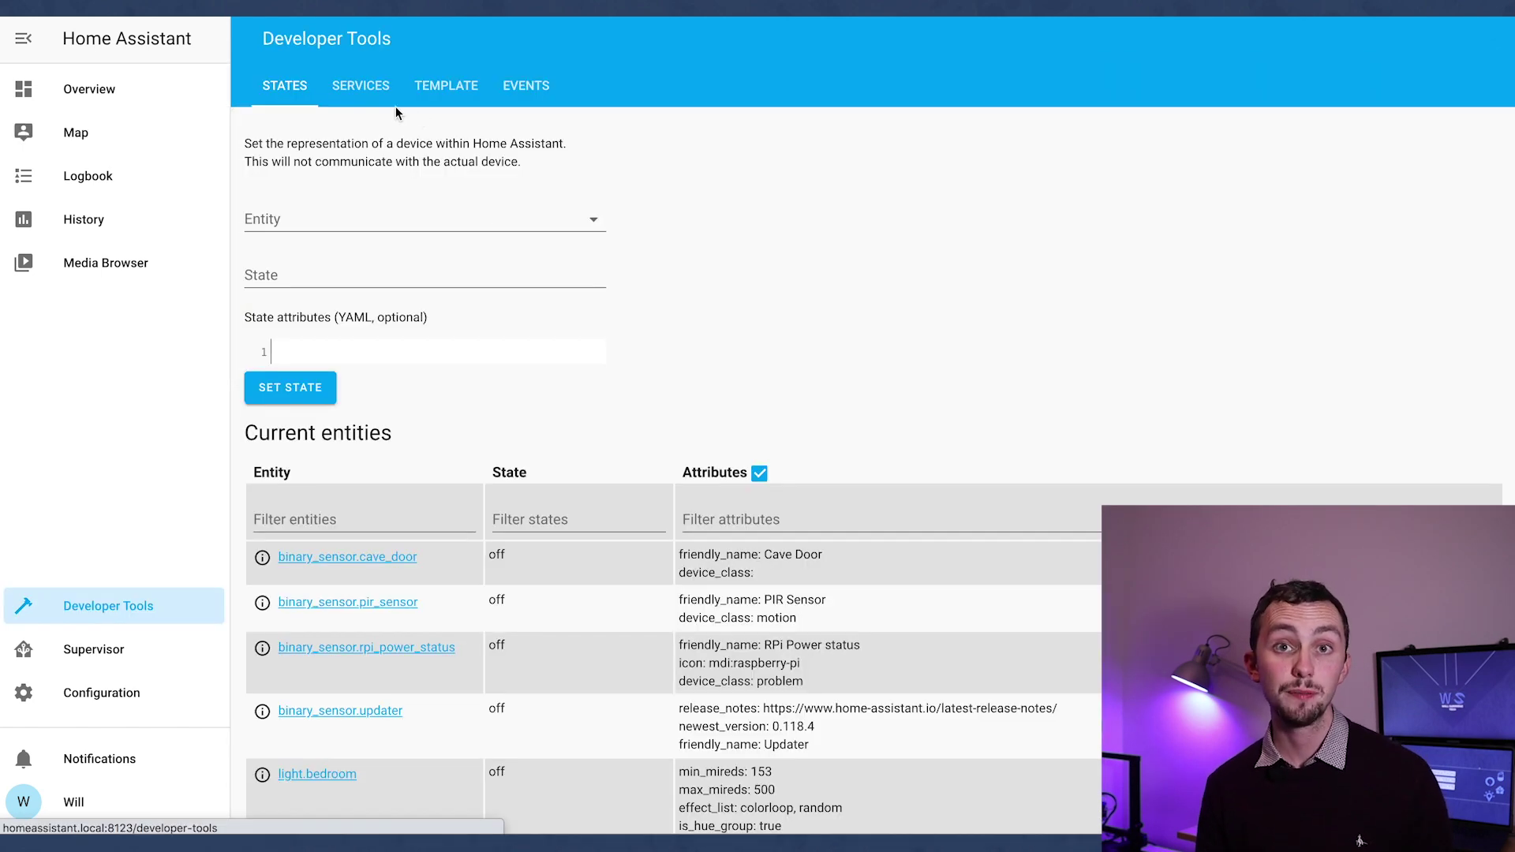
pyautogui.scroll(-15, 599, 298)
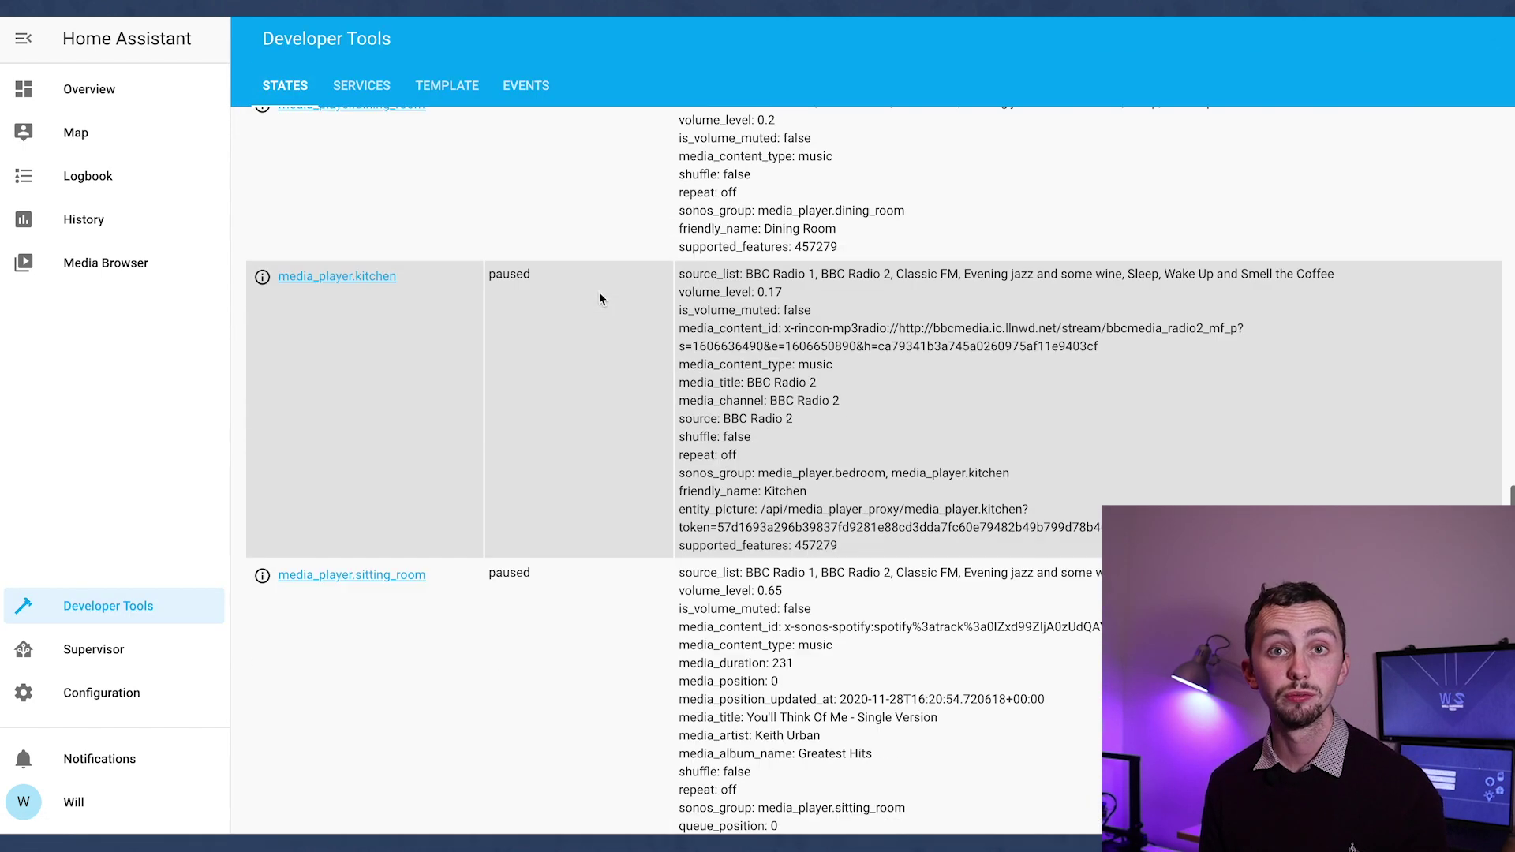
pyautogui.scroll(15, 599, 299)
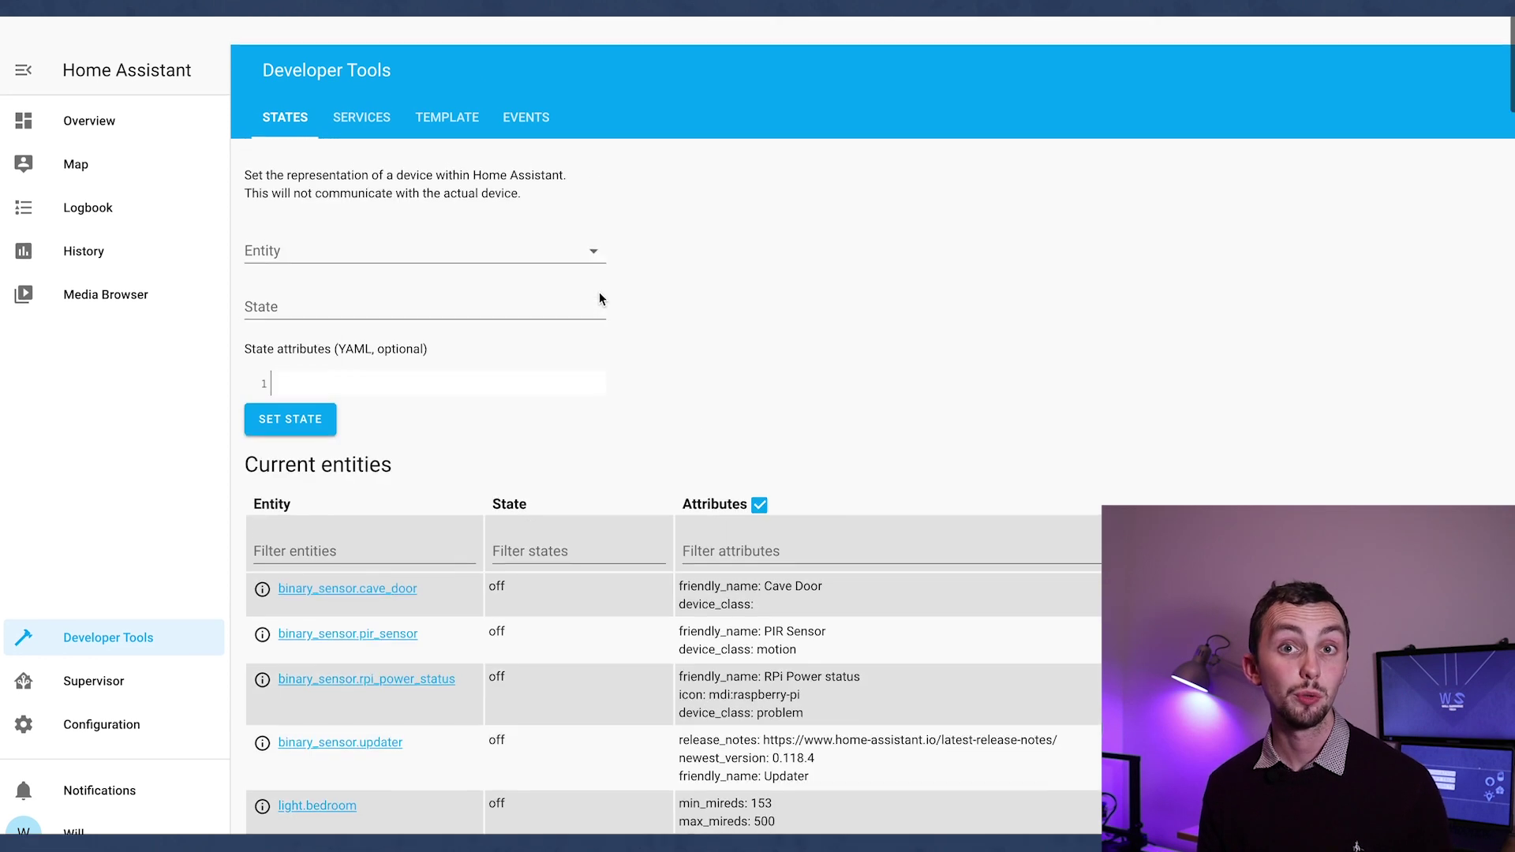
pyautogui.scroll(-2, 599, 298)
pyautogui.moveTo(490, 468); pyautogui.dragTo(662, 499)
pyautogui.scroll(-6, 662, 499)
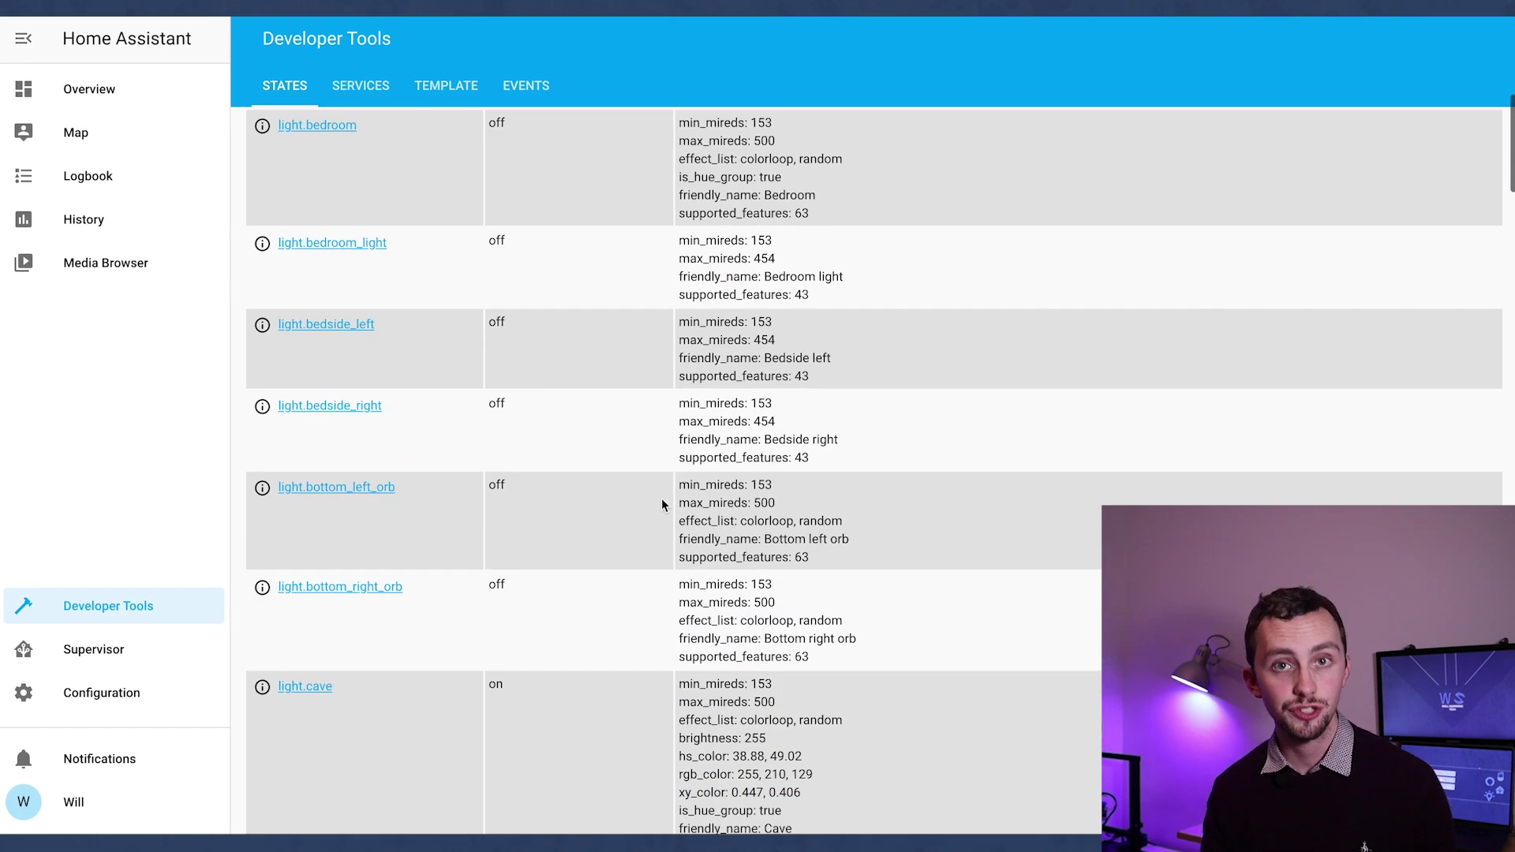
pyautogui.scroll(-7, 662, 502)
pyautogui.scroll(2, 666, 501)
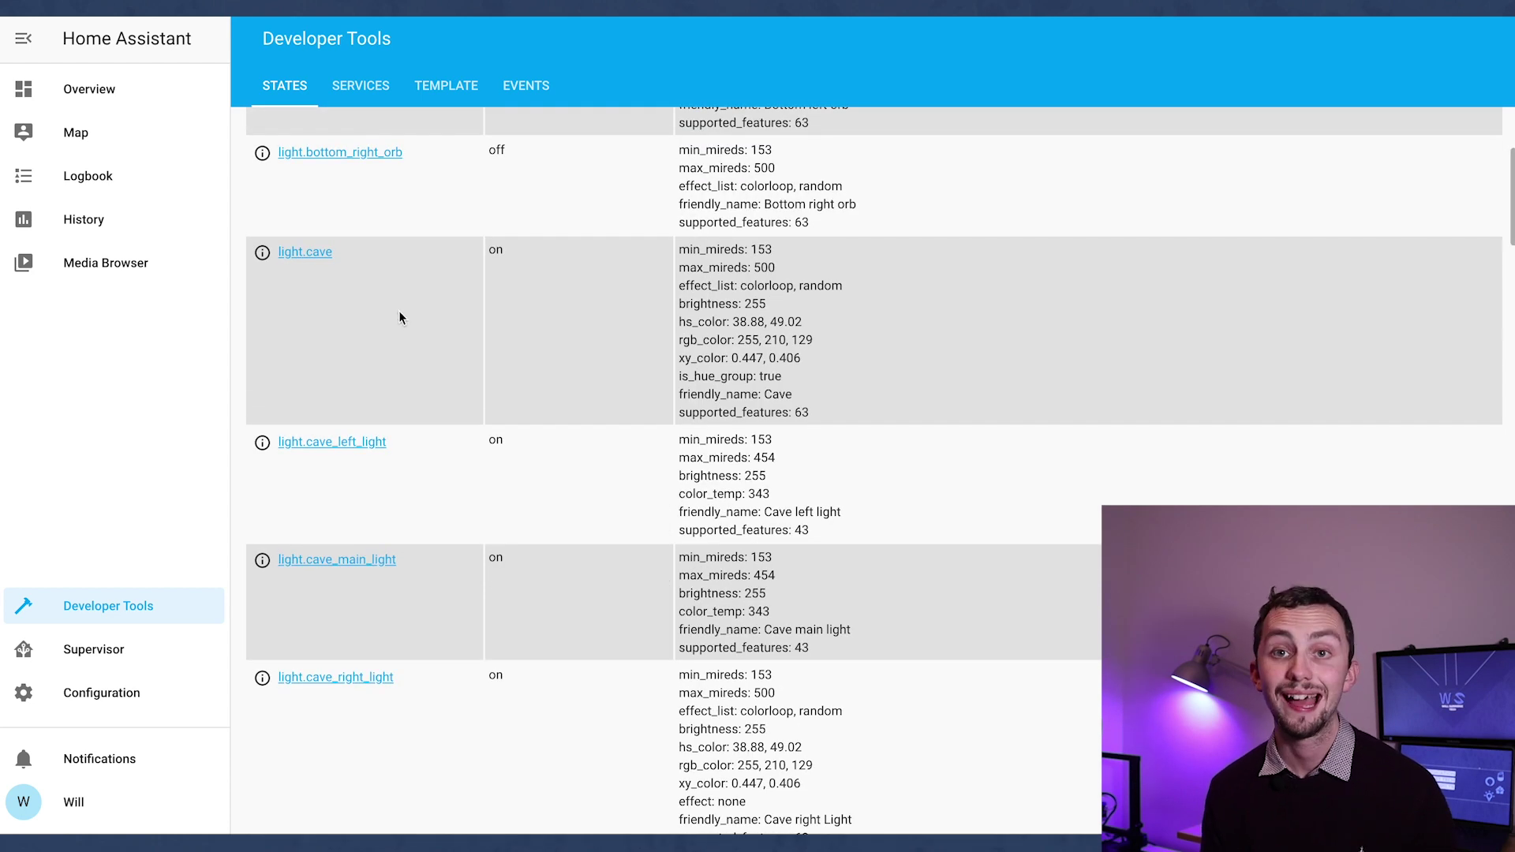
# Highlight light.cave's on state and its rgb_color, xy_color, hs_color and brightness attributes.
pyautogui.keyDown('shift'); pyautogui.click(372, 244); pyautogui.keyUp('shift')
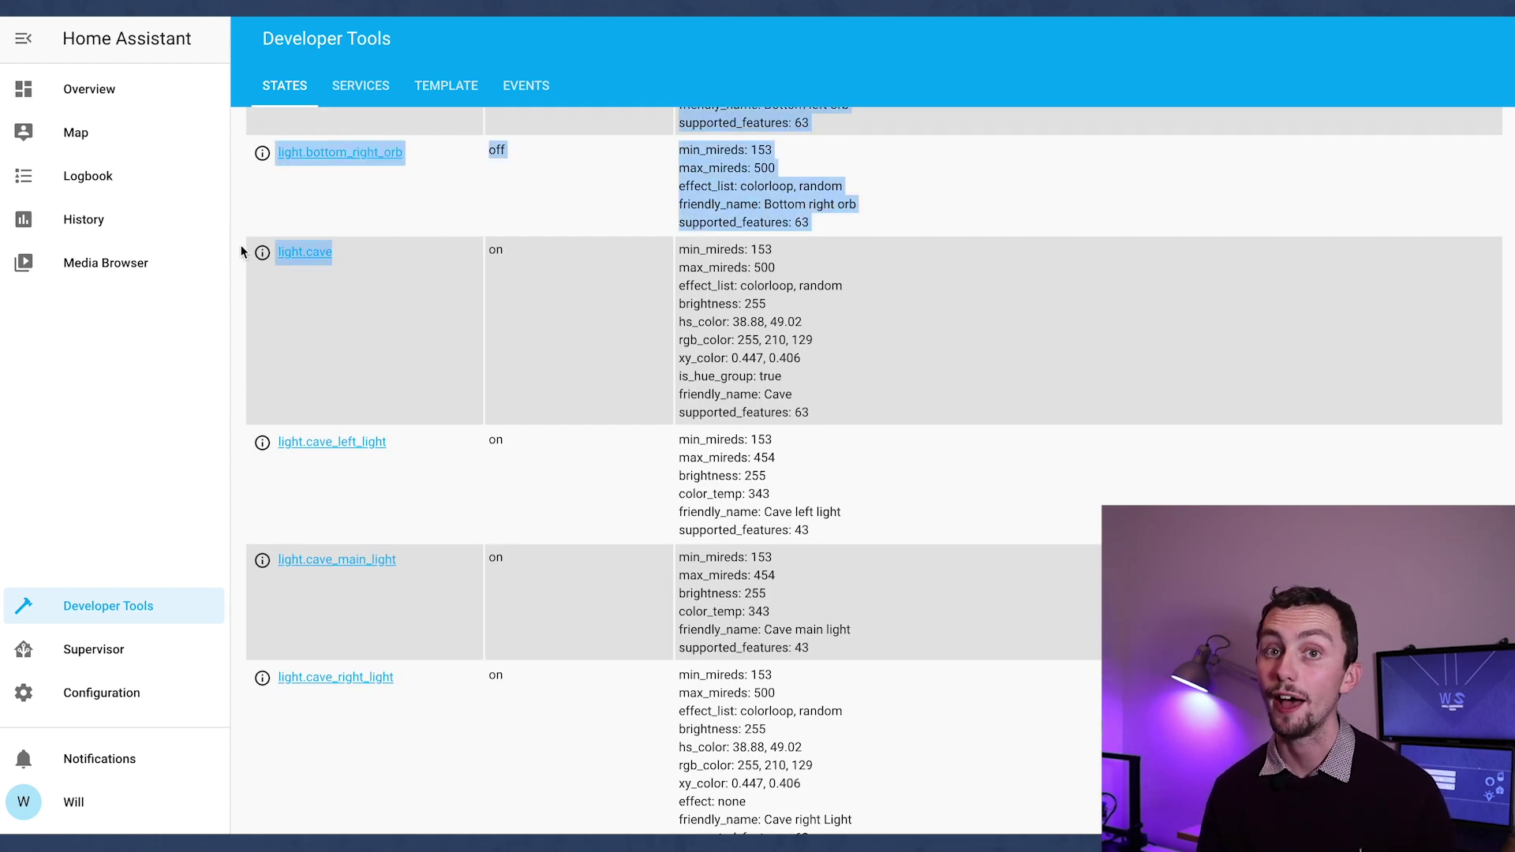
pyautogui.click(383, 260)
pyautogui.click(507, 250)
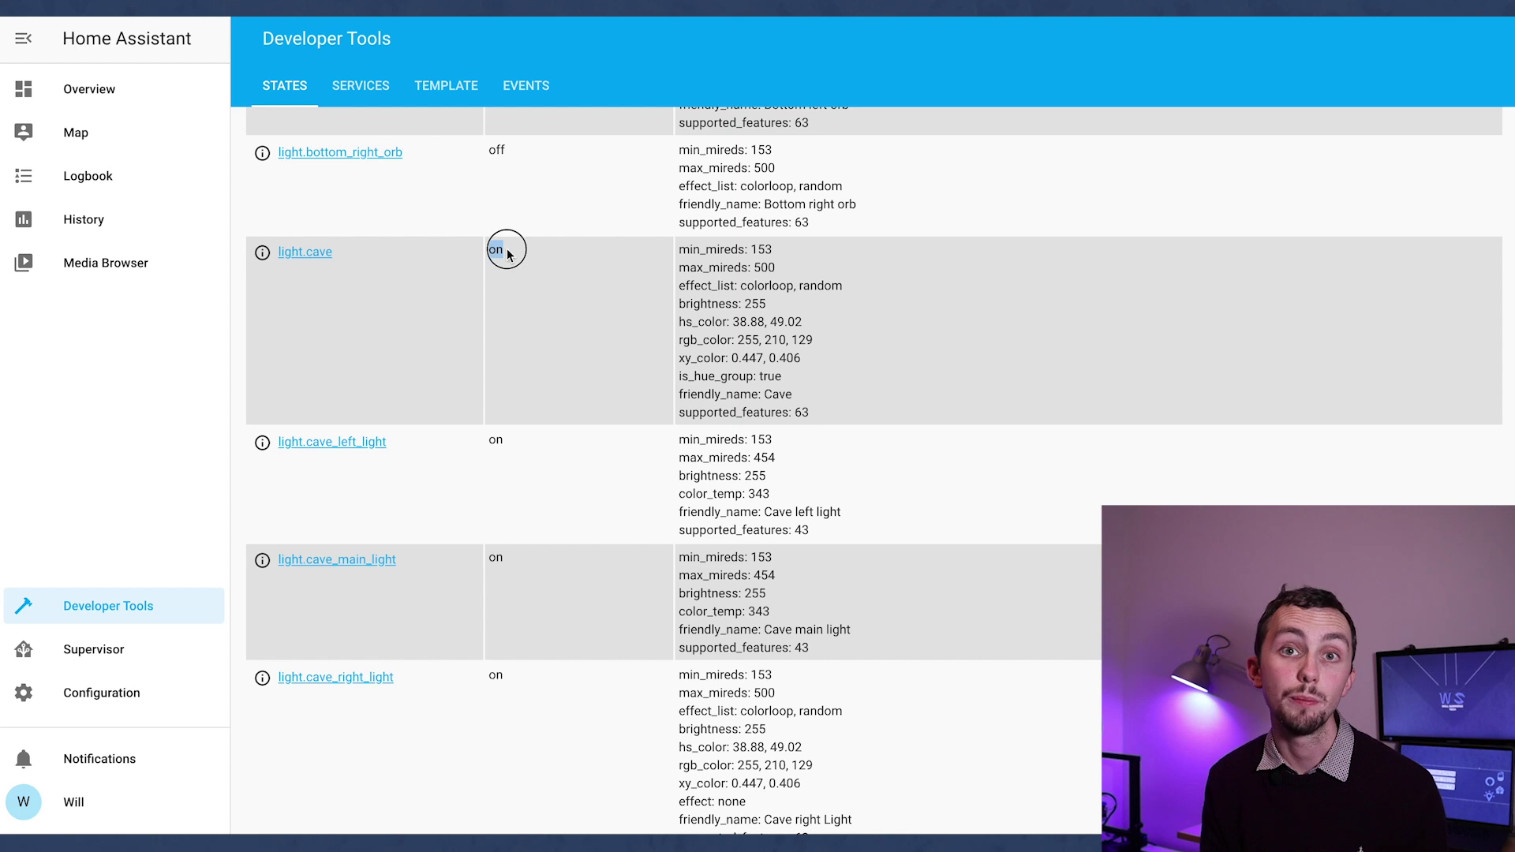
pyautogui.moveTo(822, 406); pyautogui.dragTo(682, 250)
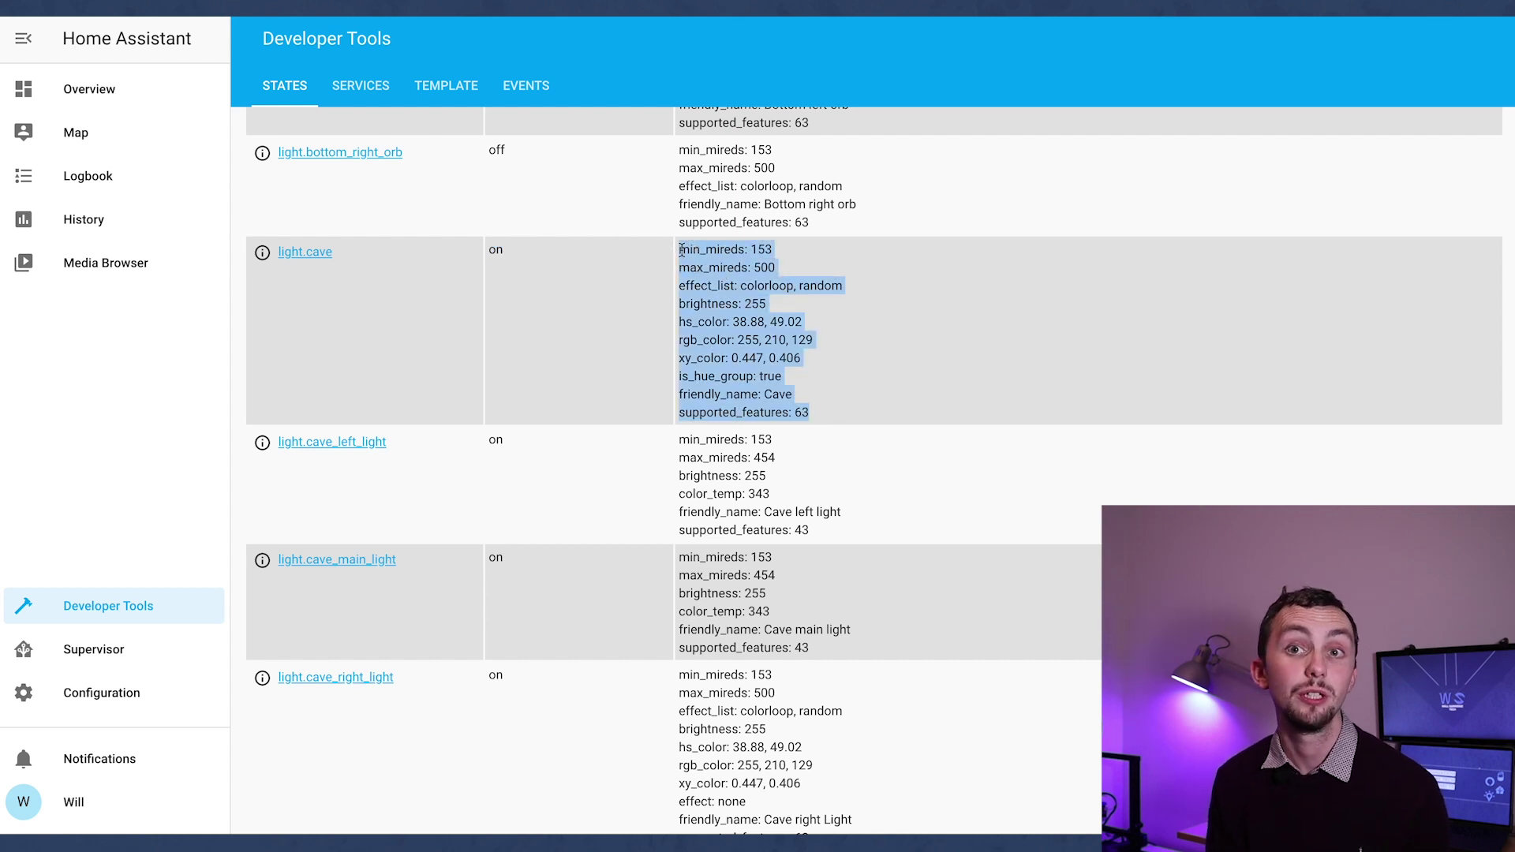
pyautogui.click(682, 250)
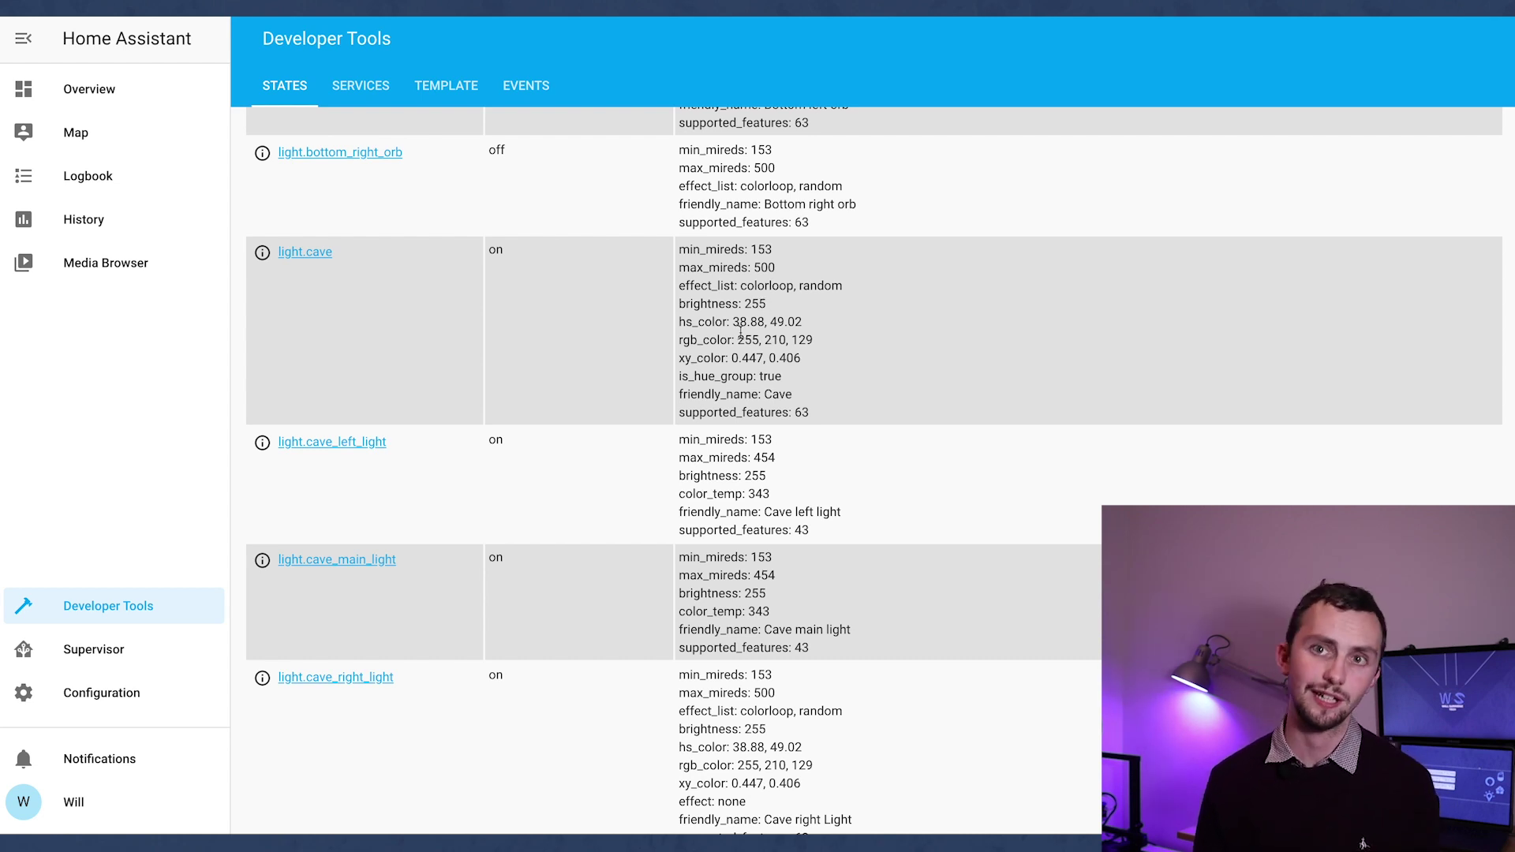
pyautogui.doubleClick(683, 340)
pyautogui.doubleClick(684, 360)
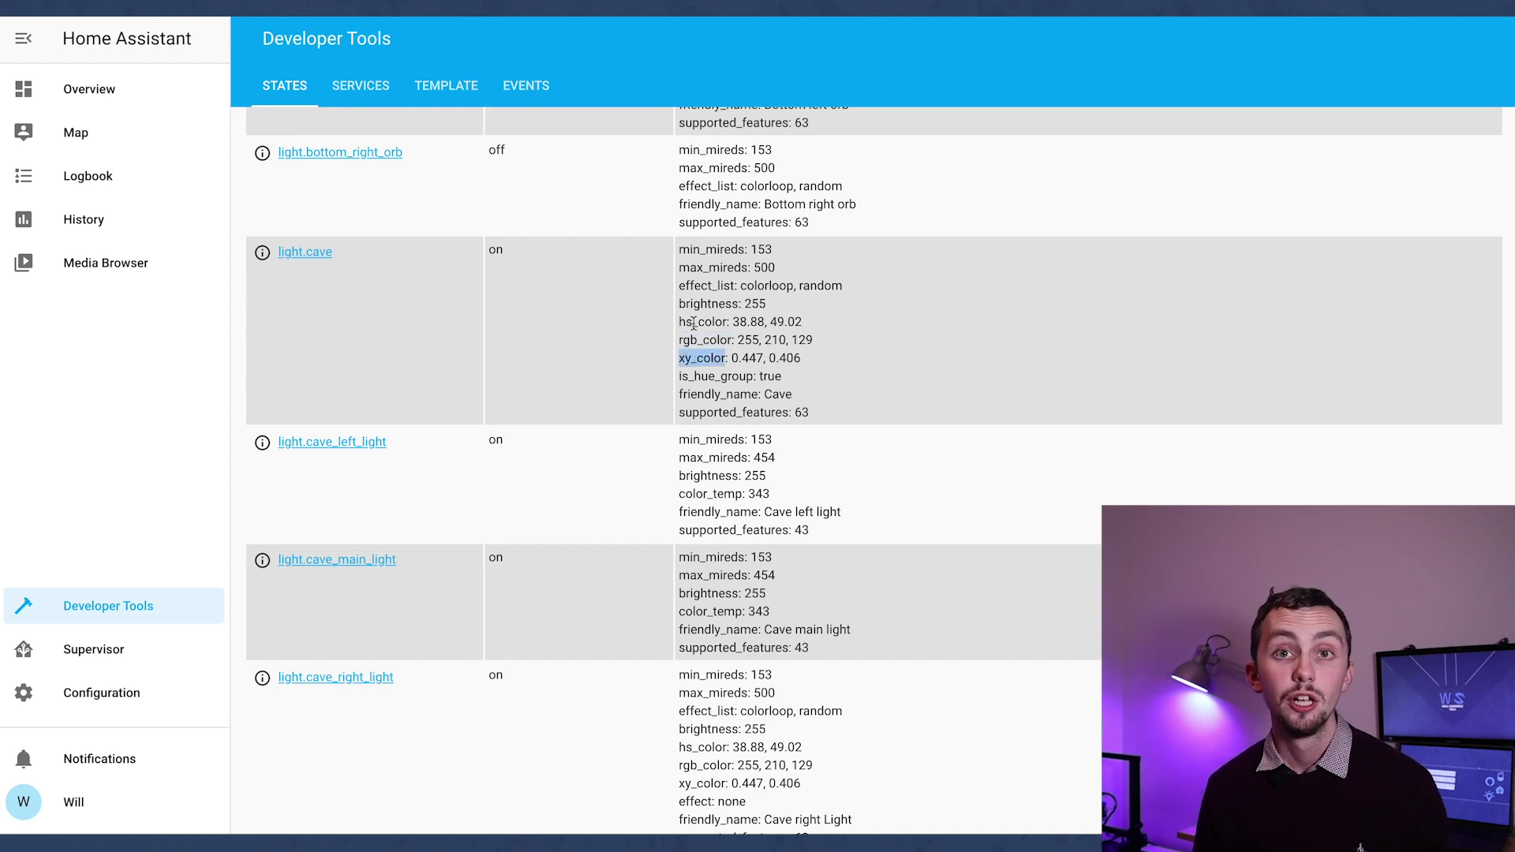
pyautogui.doubleClick(695, 321)
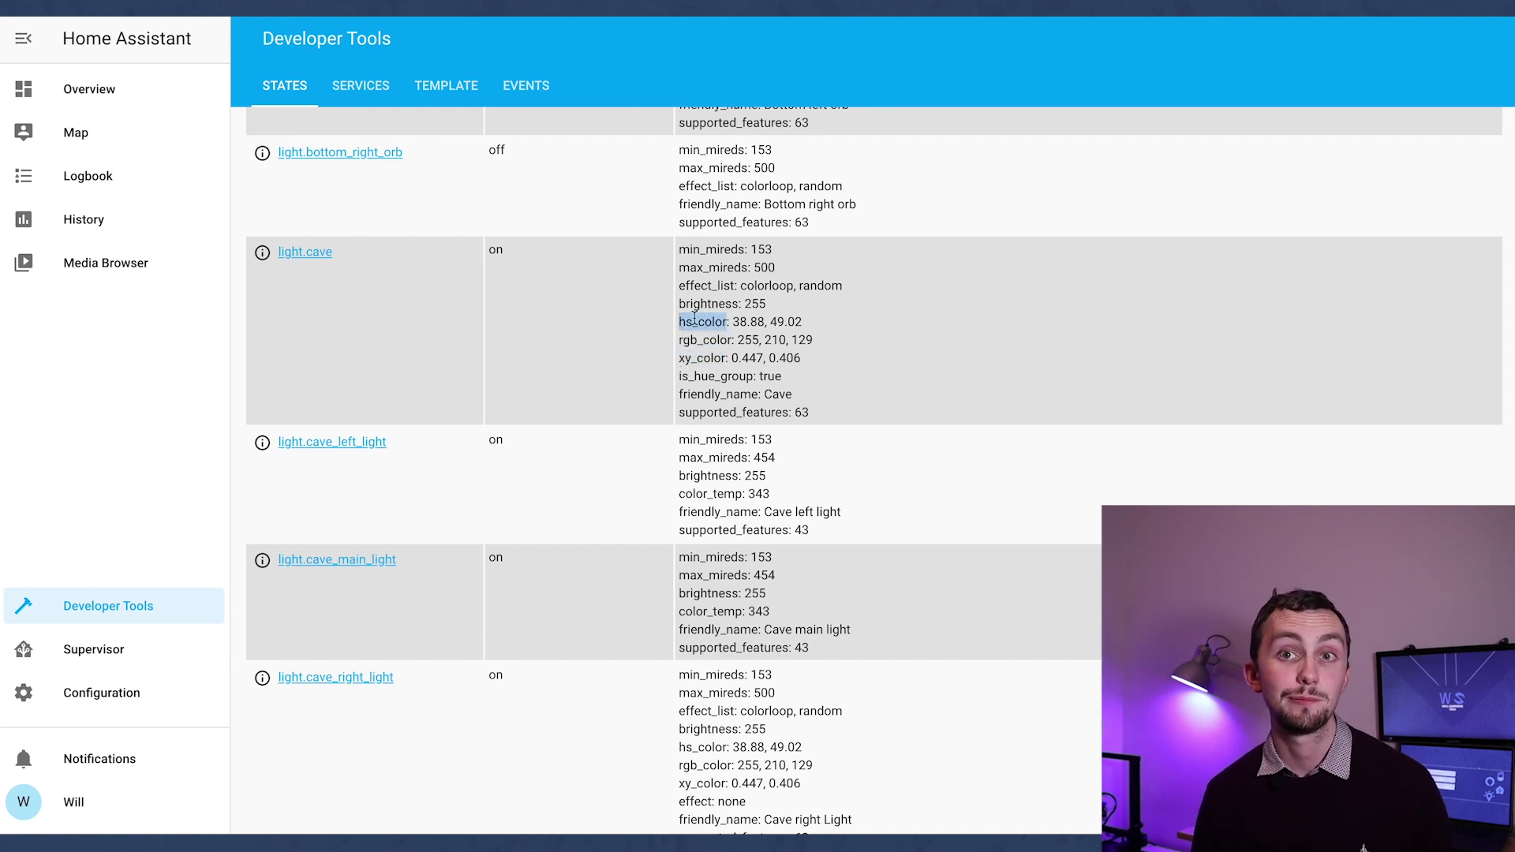
pyautogui.doubleClick(714, 304)
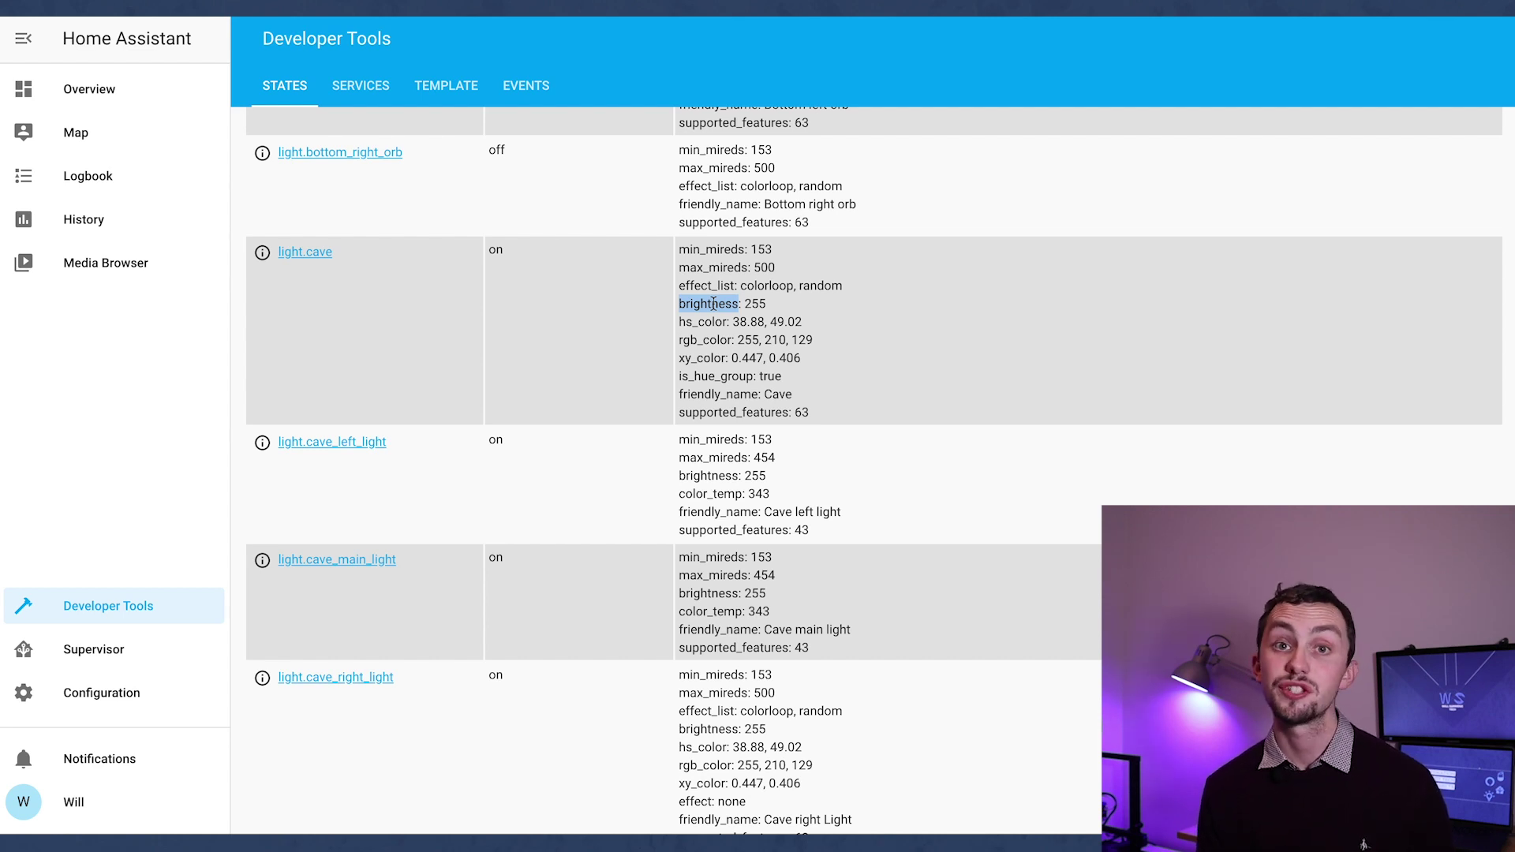
# Select the light.turn_on service on the Services tab.
pyautogui.click(346, 84)
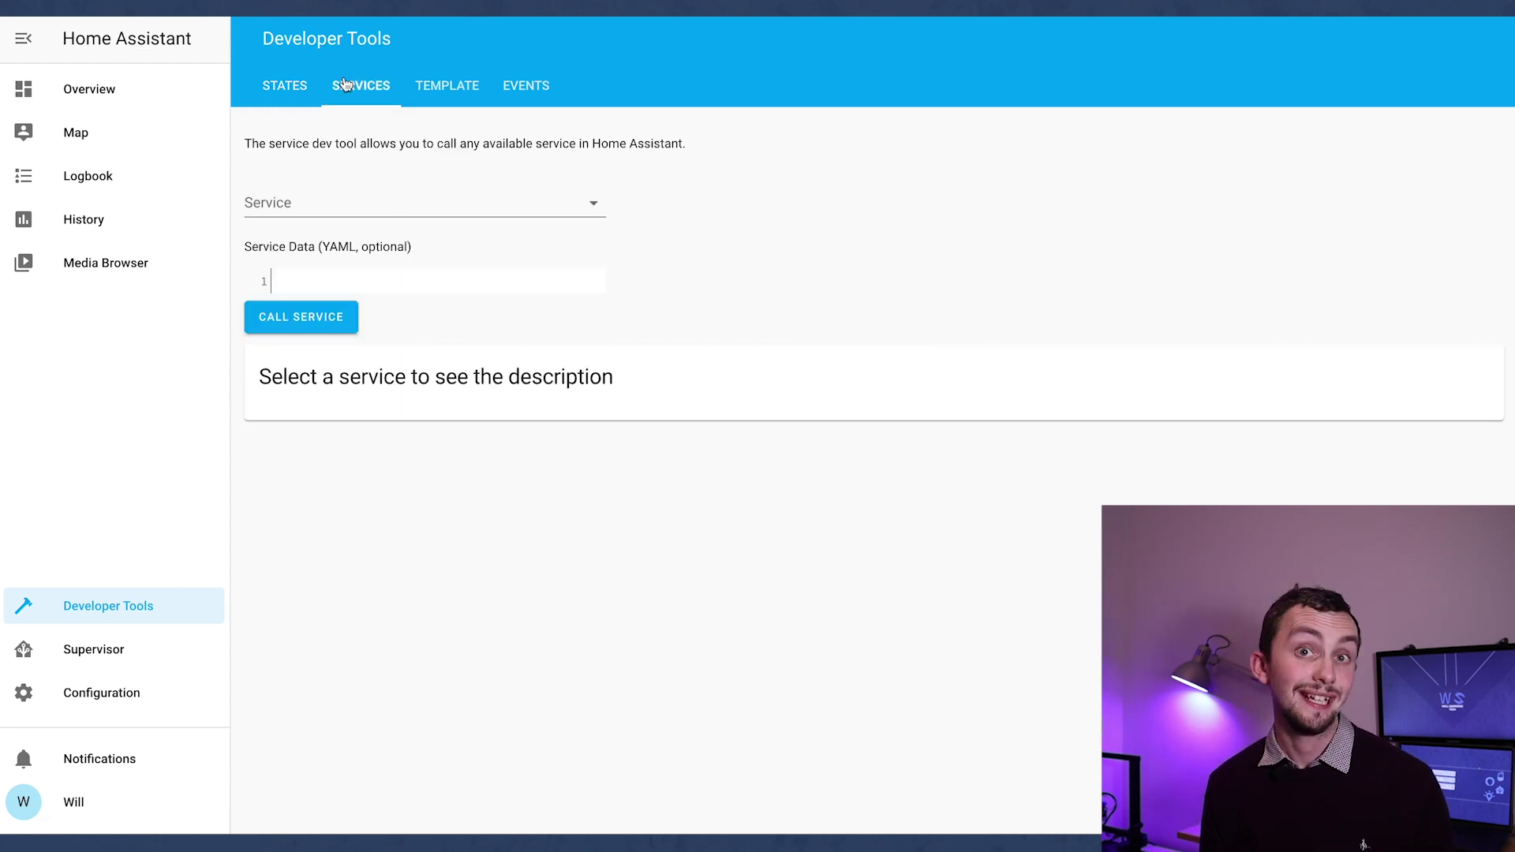
pyautogui.click(484, 205)
pyautogui.scroll(-15, 486, 703)
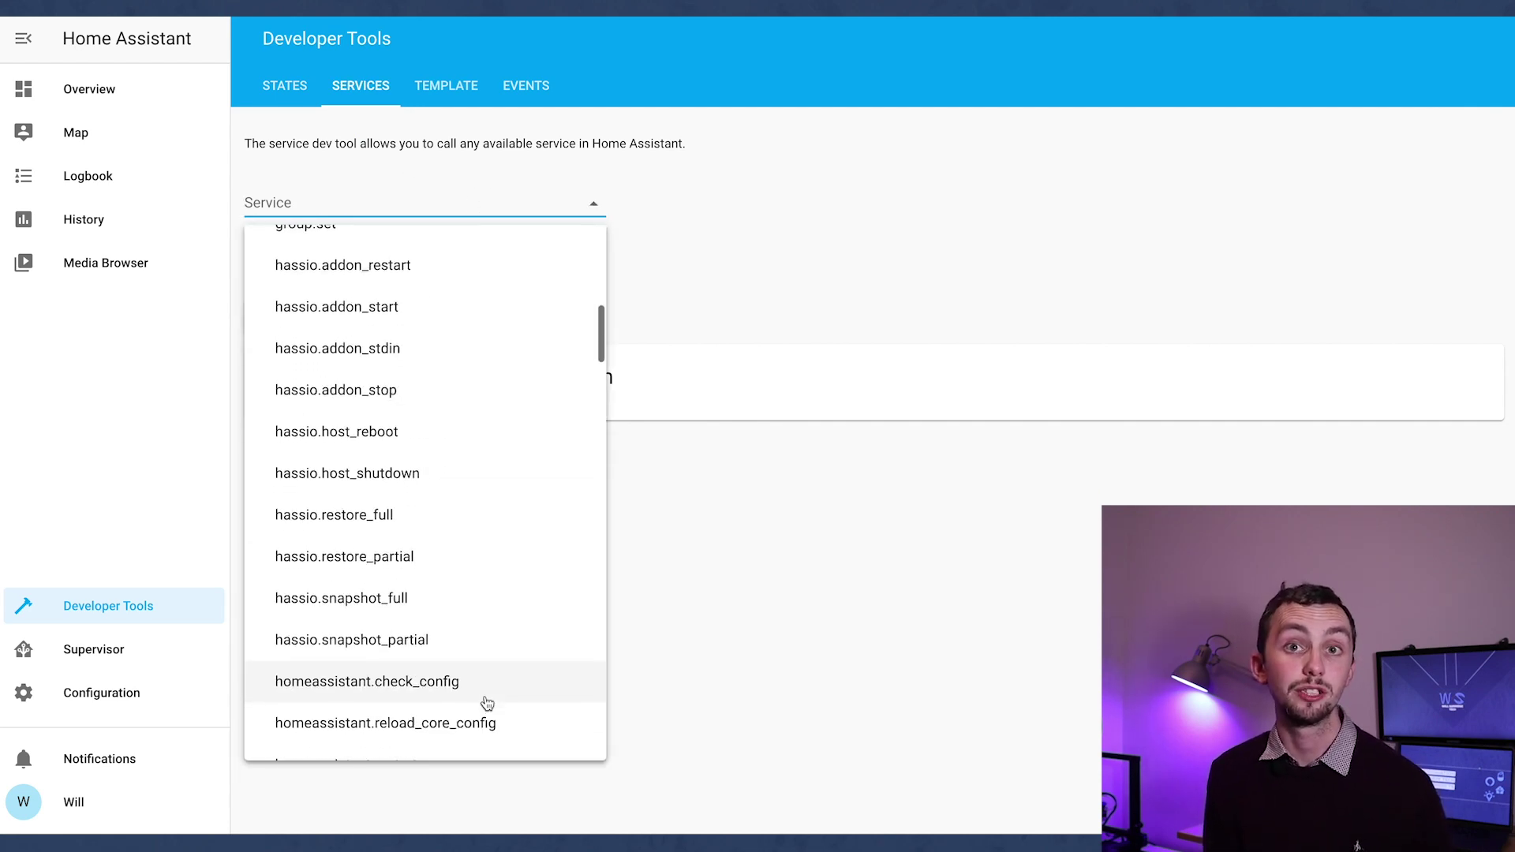
pyautogui.scroll(-20, 487, 702)
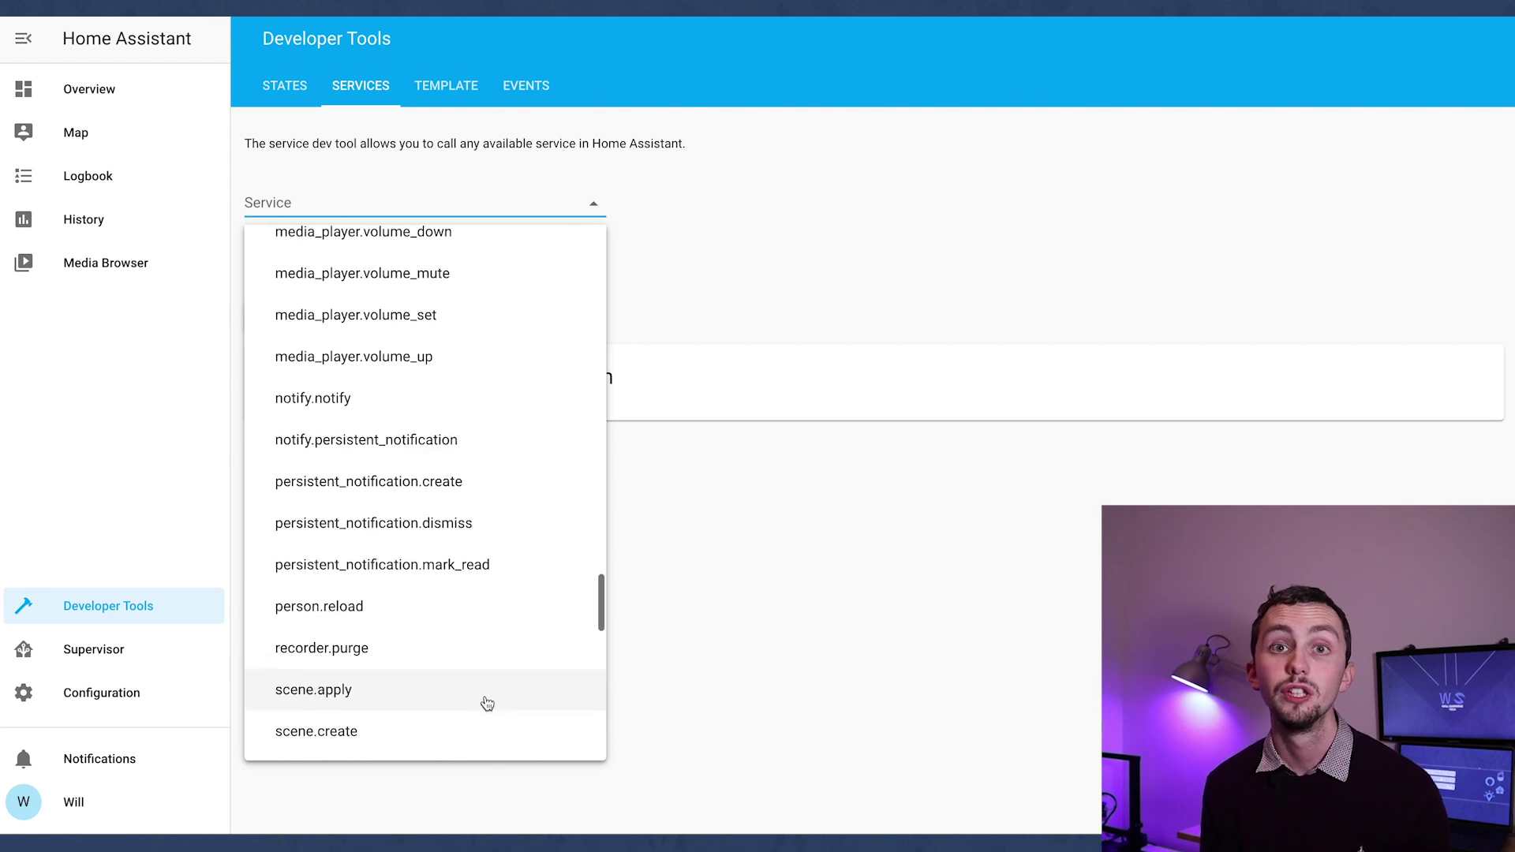
pyautogui.scroll(-5, 487, 703)
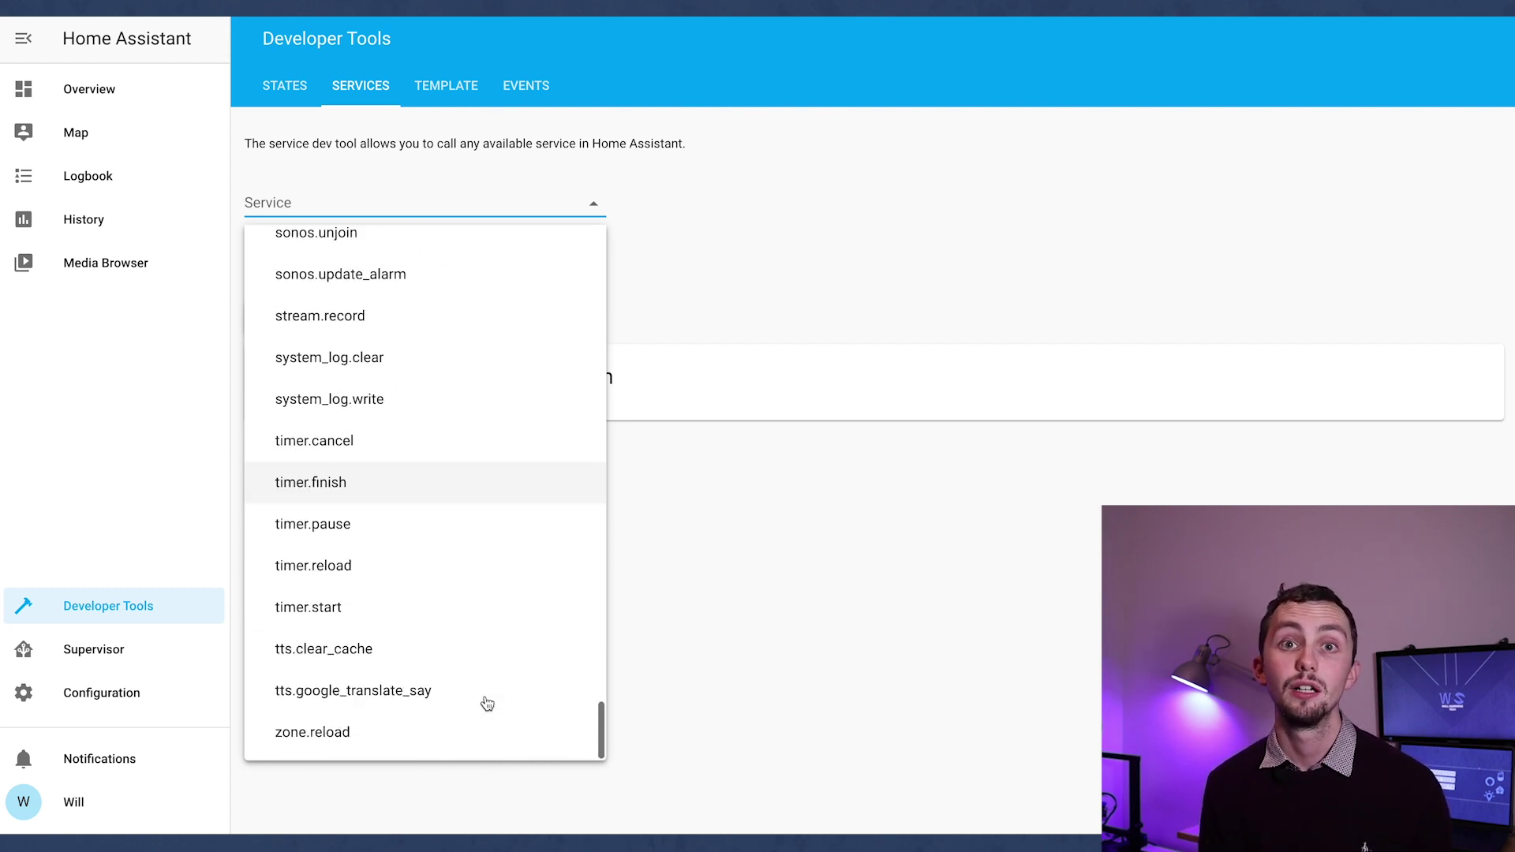
pyautogui.scroll(10, 487, 702)
pyautogui.scroll(15, 487, 702)
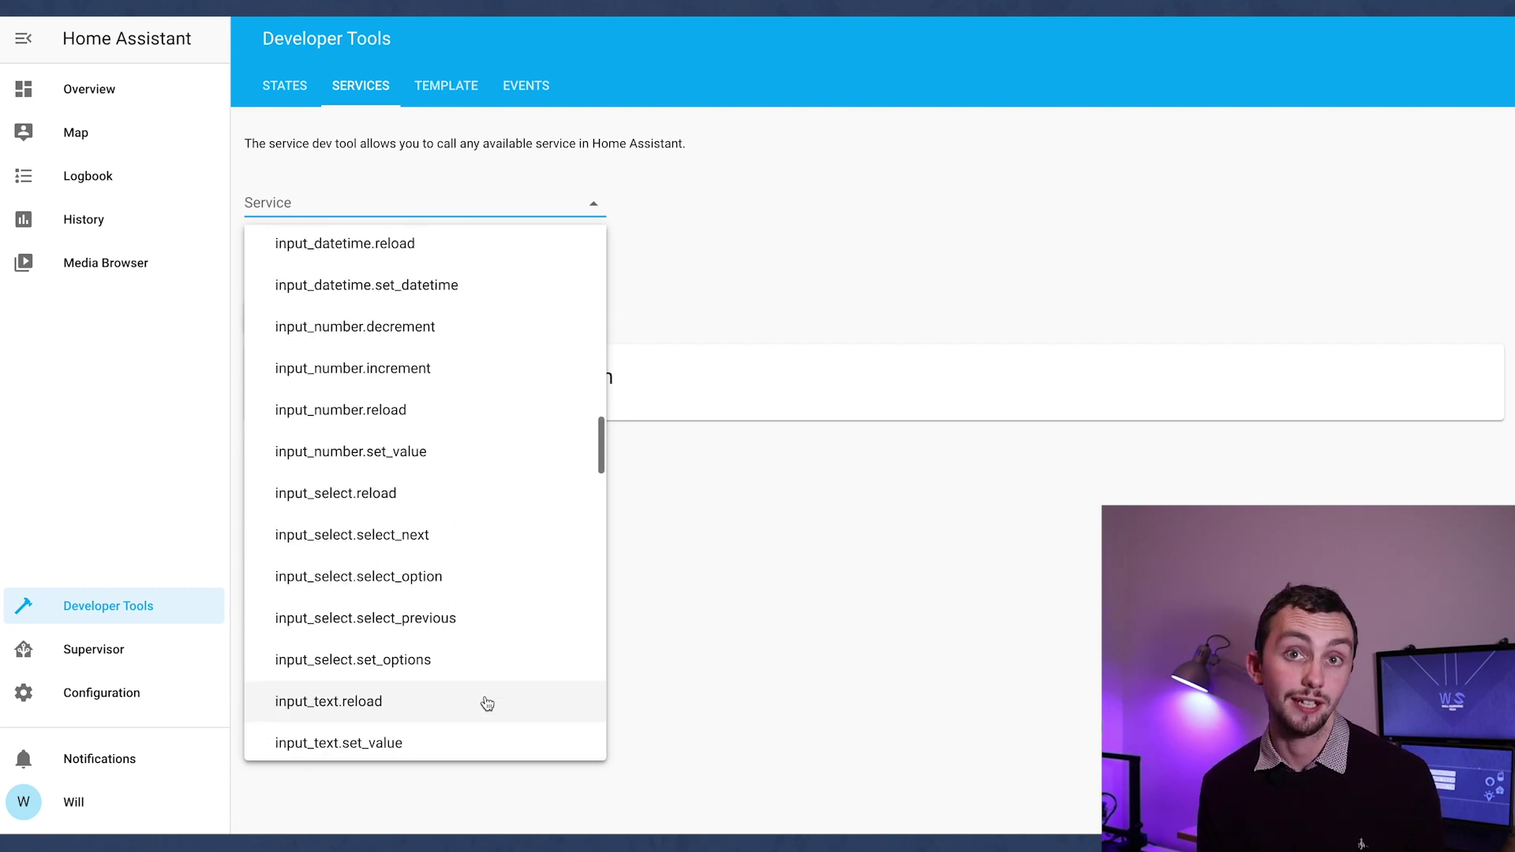
pyautogui.scroll(-3, 487, 703)
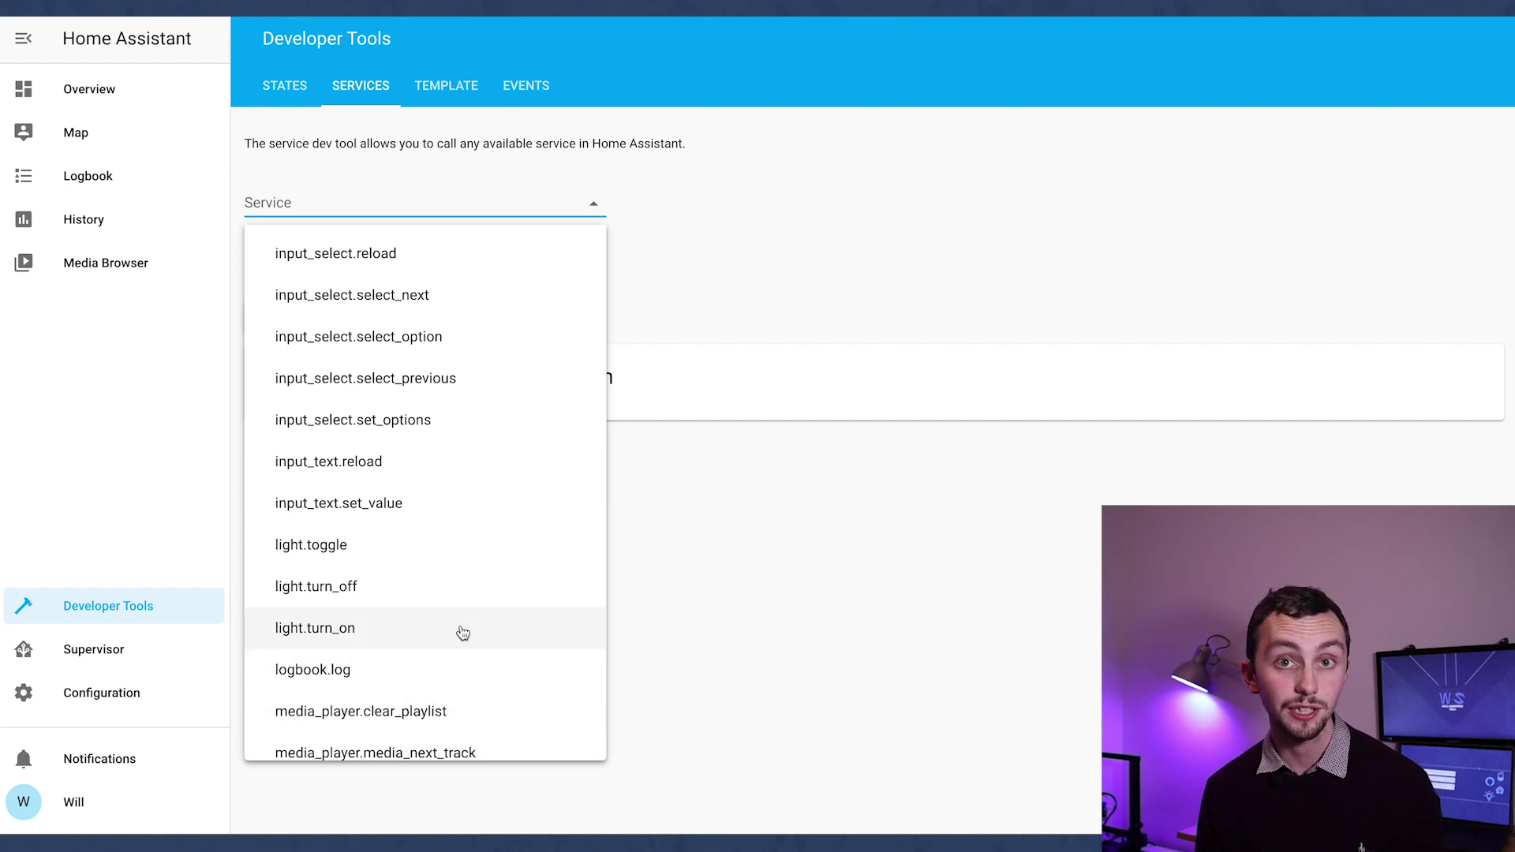
pyautogui.click(463, 633)
# Target the Cave right Light with rgb_color [0,220,0] and call the service.
pyautogui.click(350, 262)
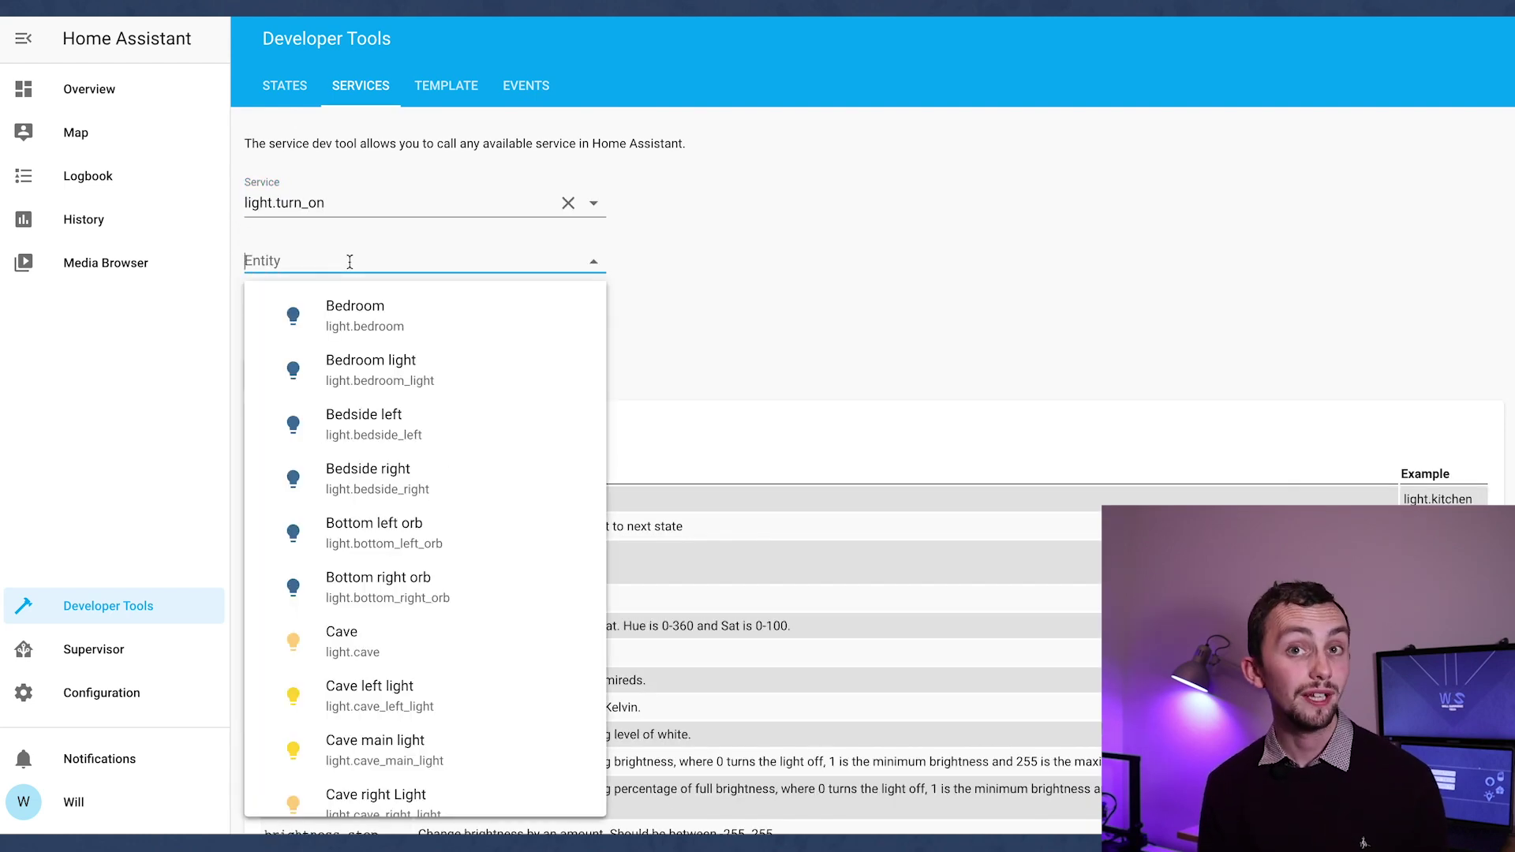
pyautogui.scroll(-1, 443, 690)
pyautogui.click(391, 728)
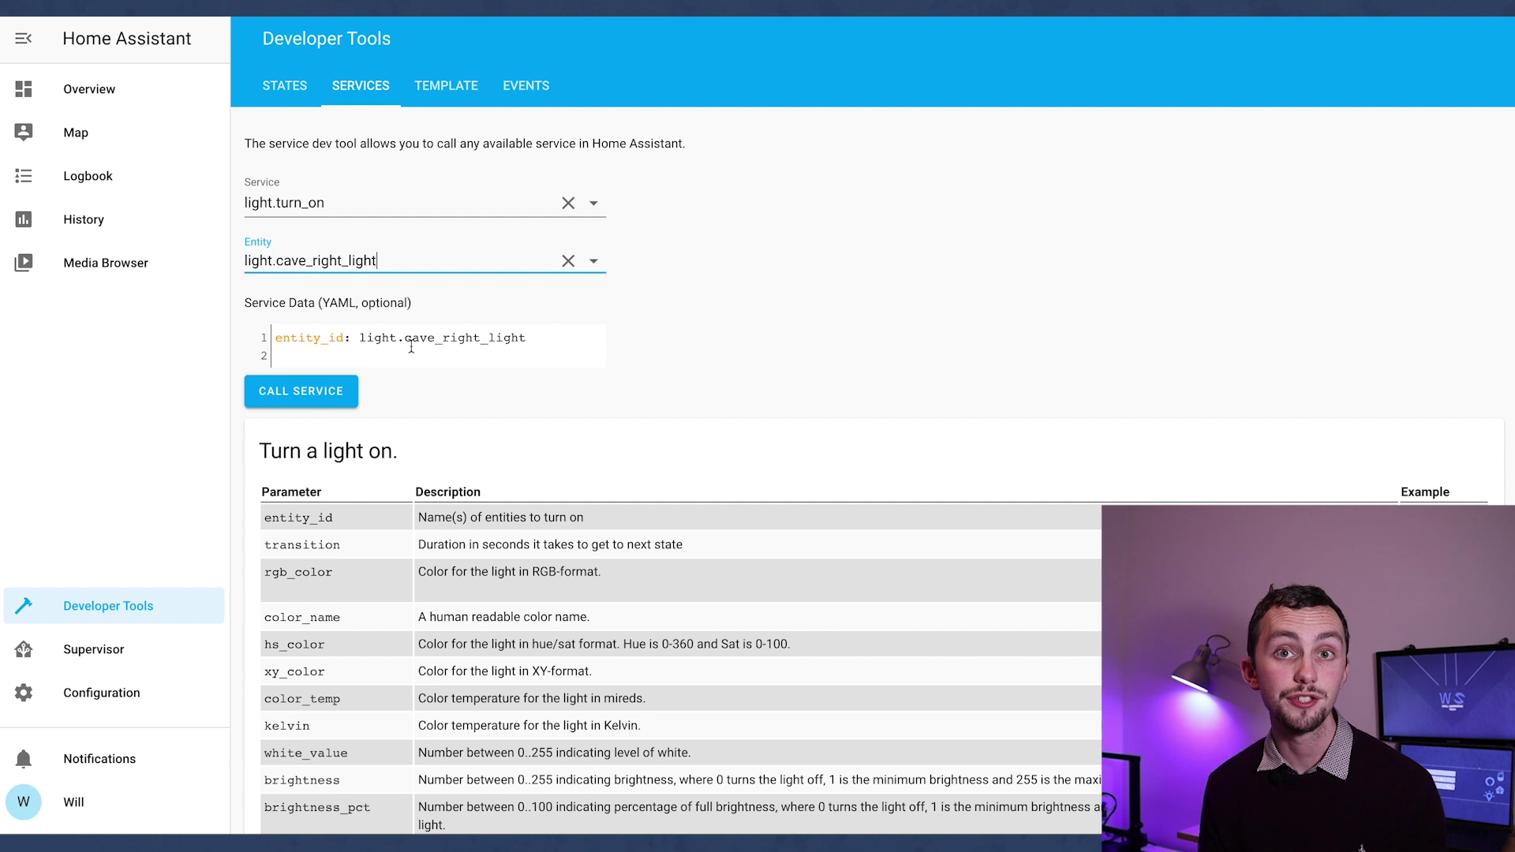
pyautogui.click(382, 355)
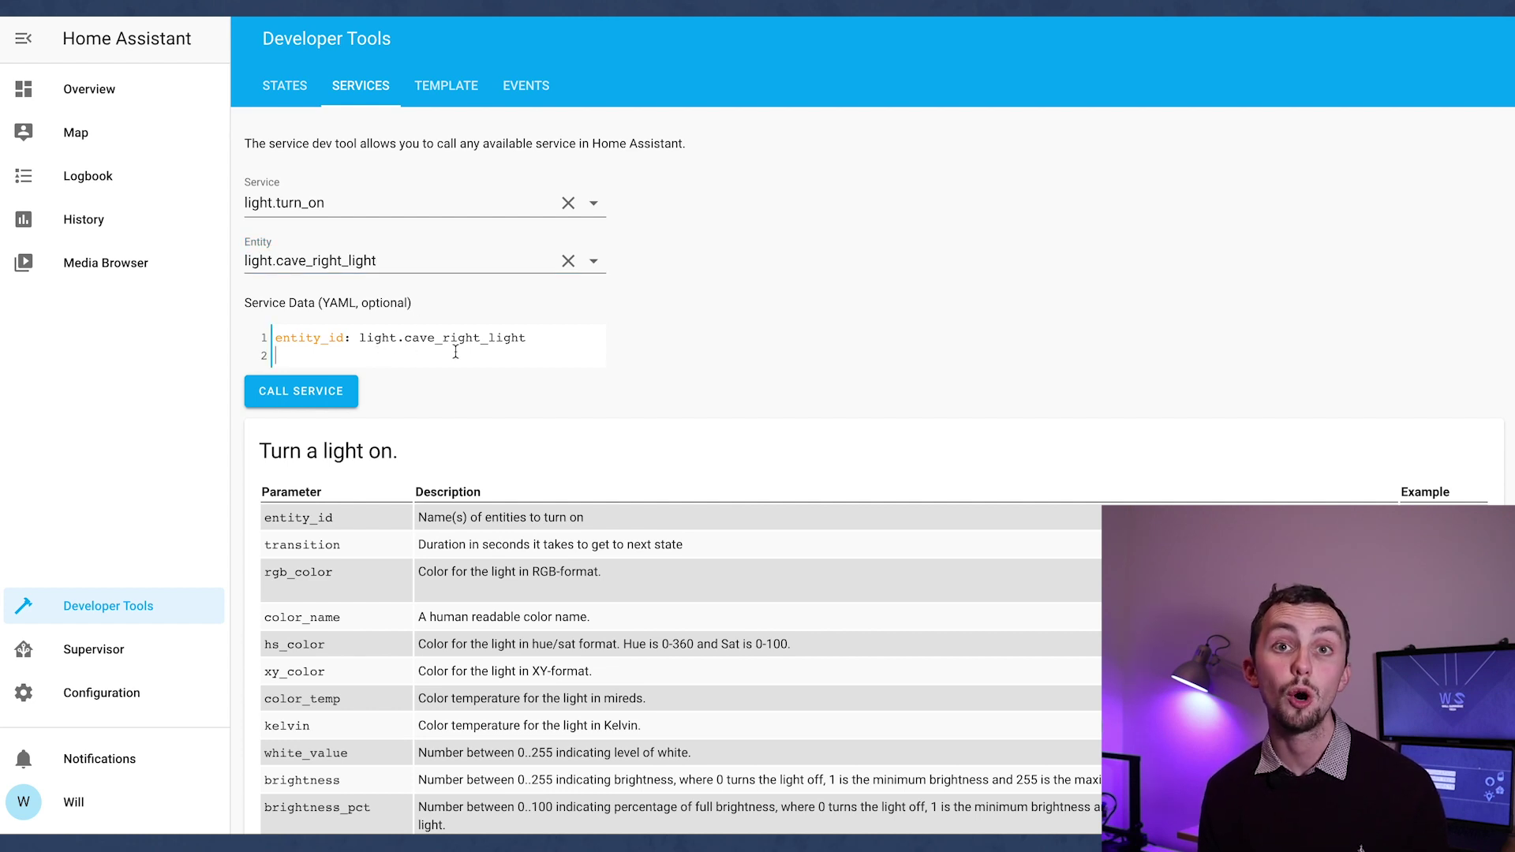
pyautogui.write('rgb+')
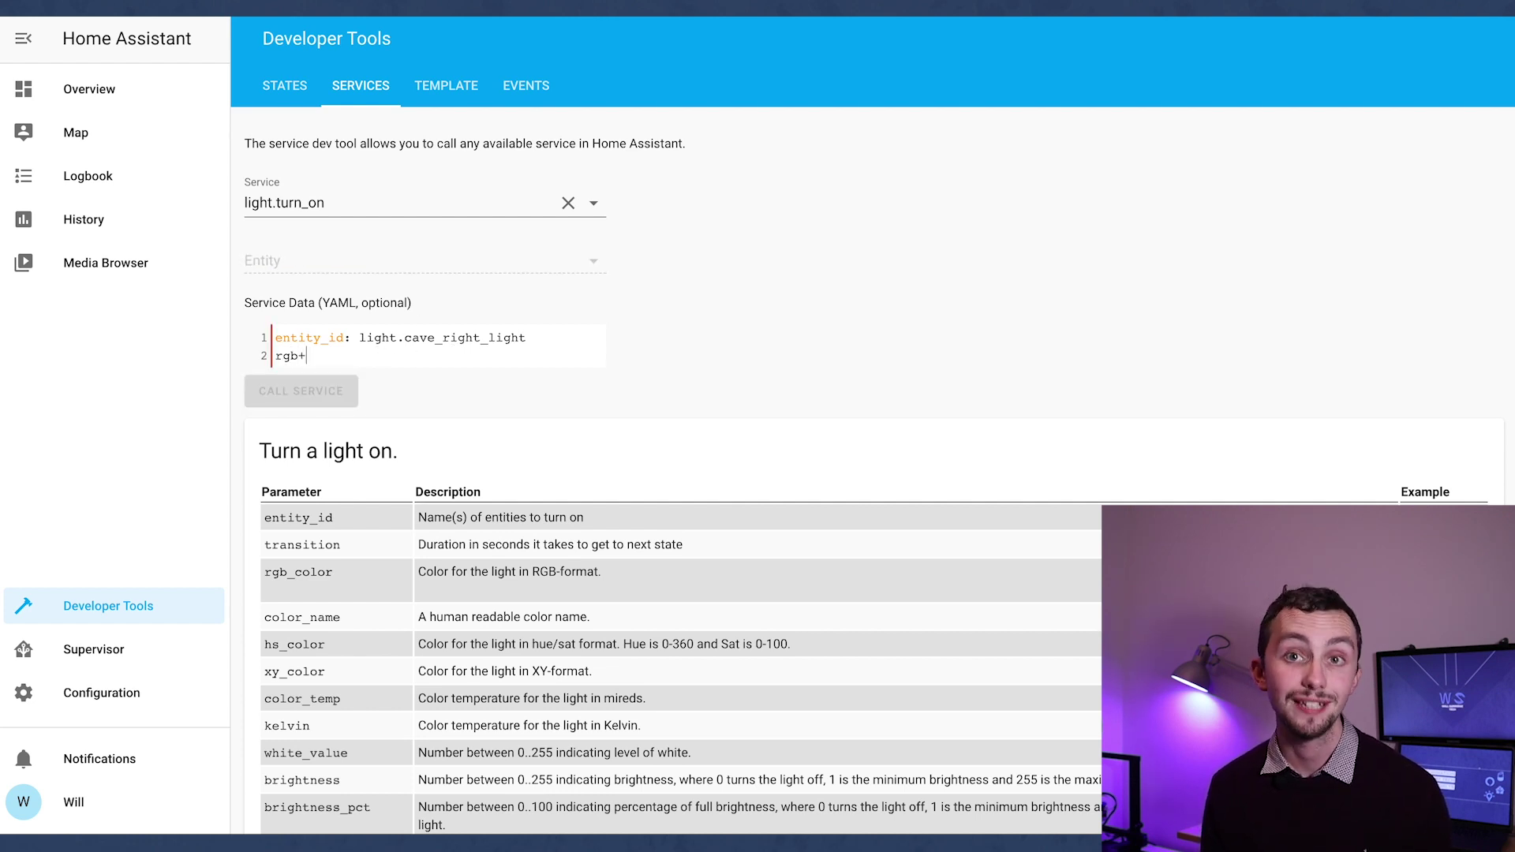
pyautogui.press('BackSpace')
pyautogui.write('_color: ')
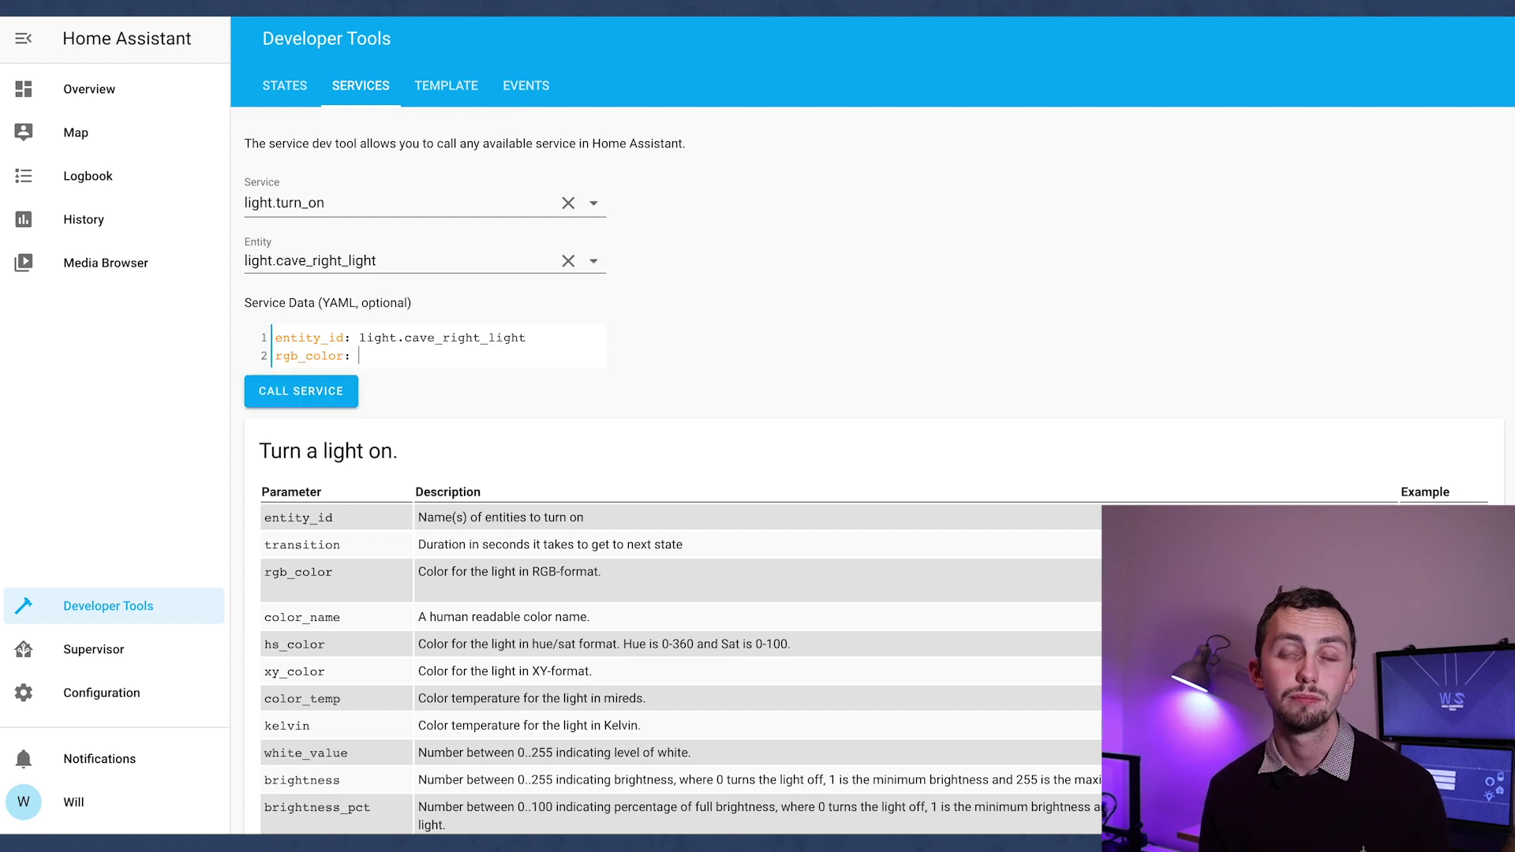
pyautogui.write('[')
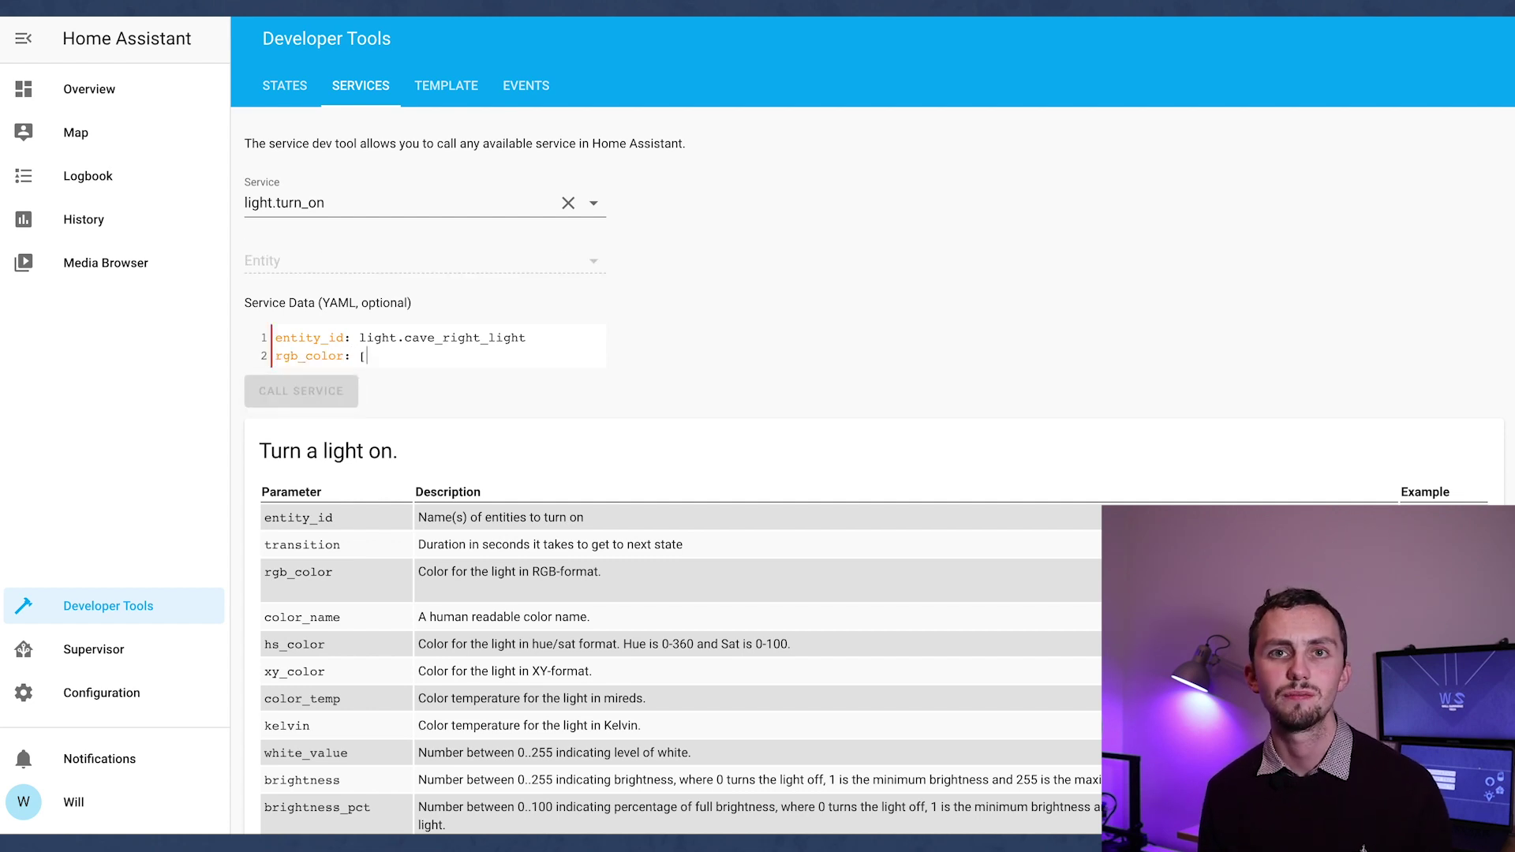
pyautogui.write('0,220,0')
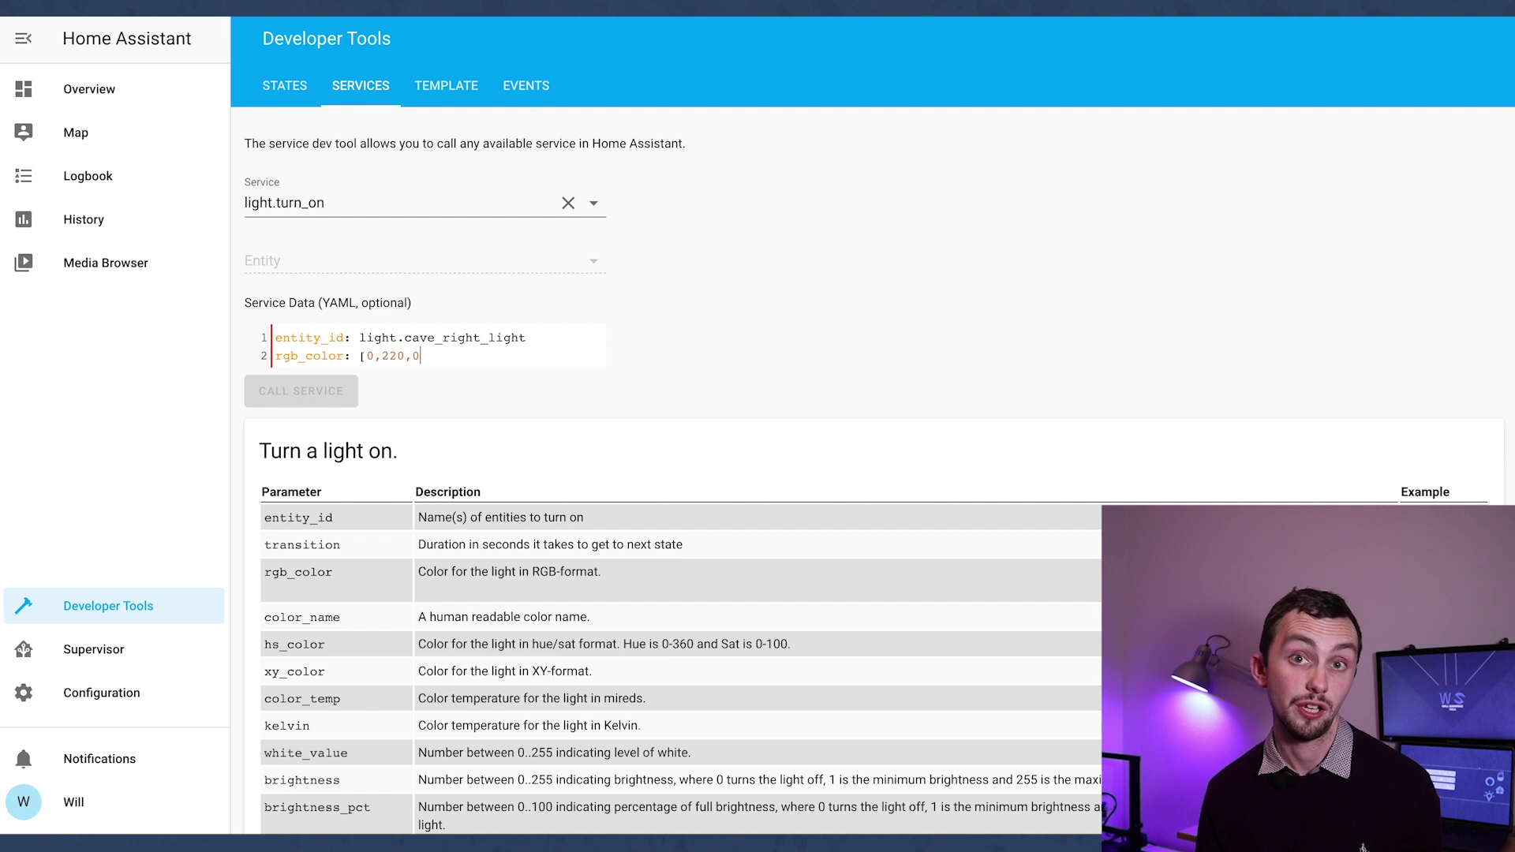
pyautogui.write(']')
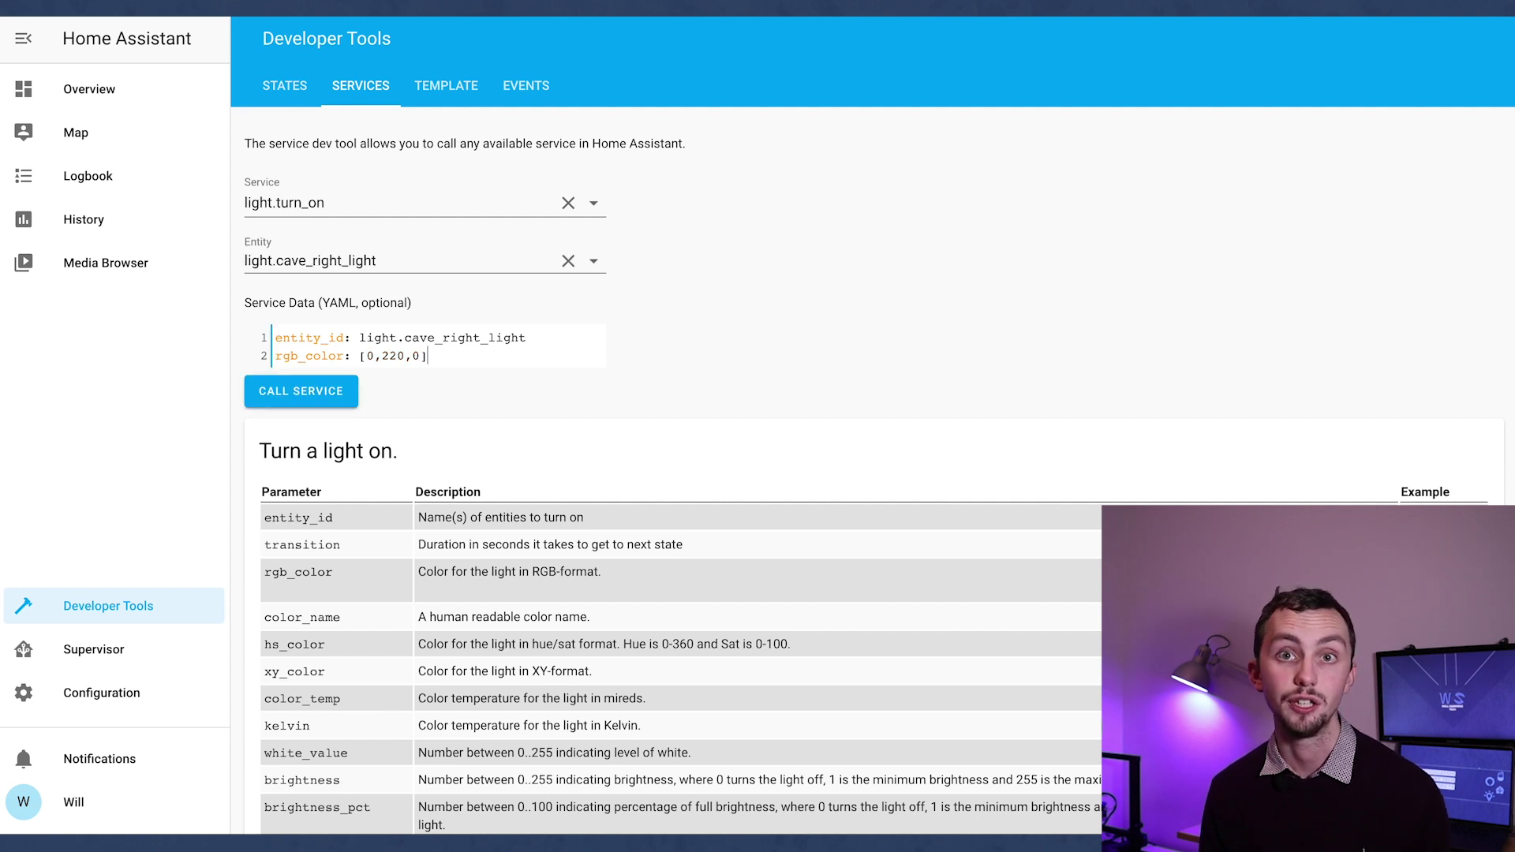
pyautogui.click(304, 393)
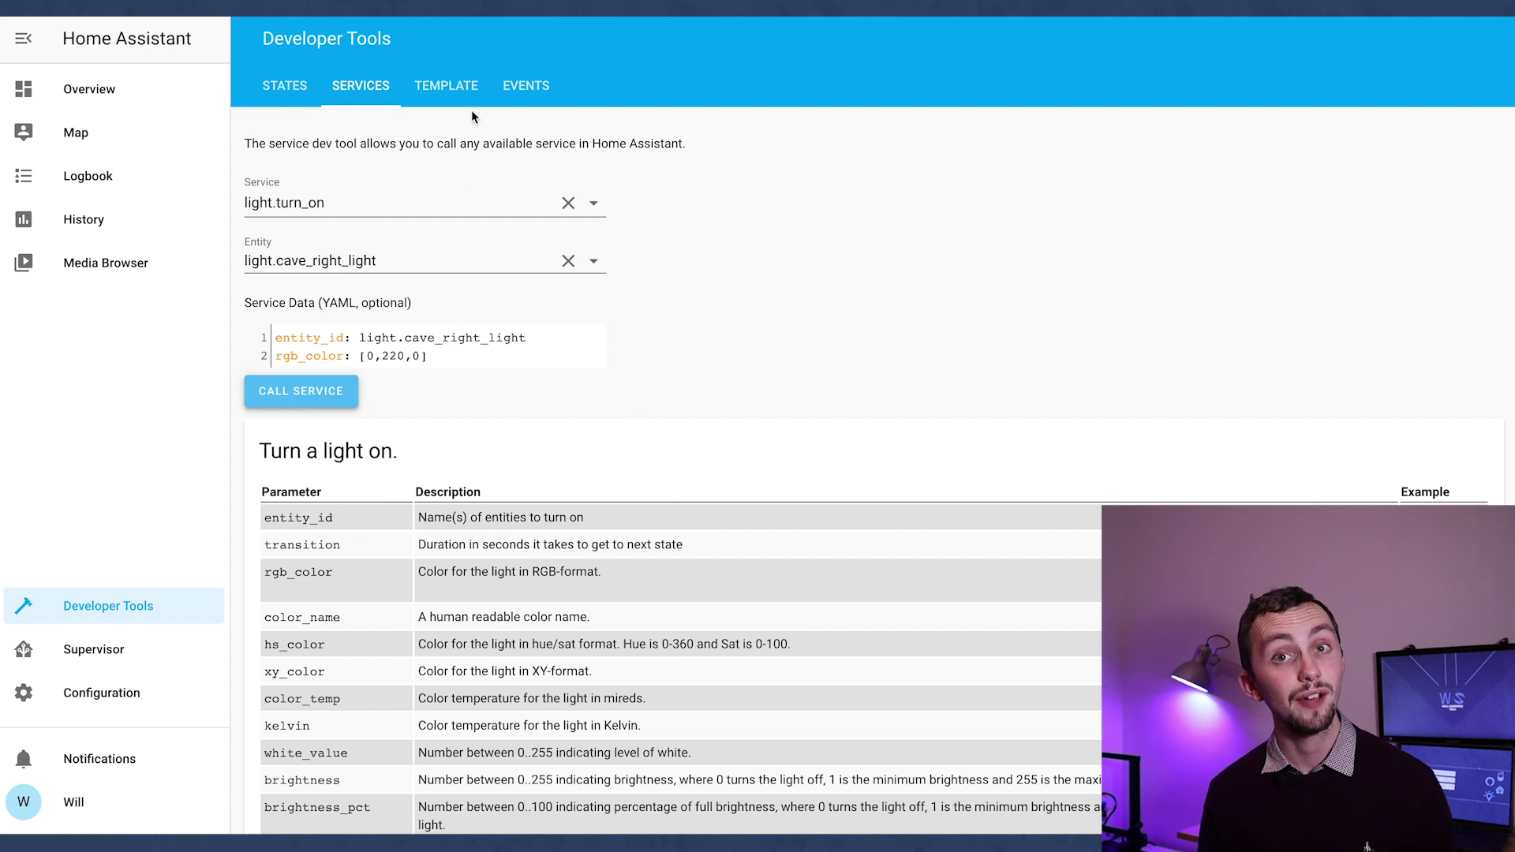
# Replace the demo template with a state_attr lookup of light.cave's color_temp, returning 300.
pyautogui.click(456, 85)
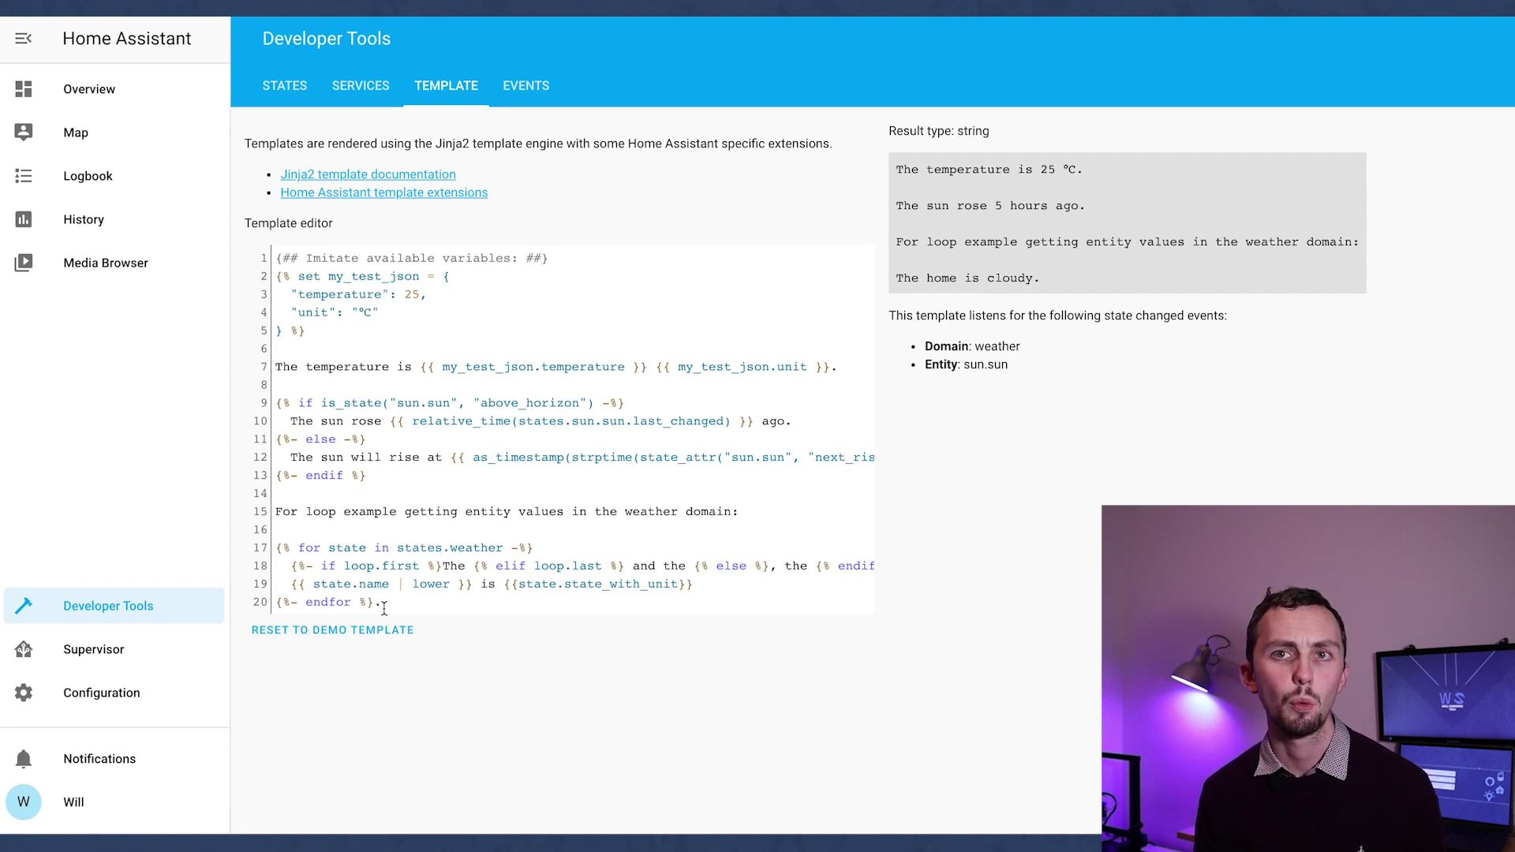
pyautogui.moveTo(426, 607); pyautogui.dragTo(192, 229)
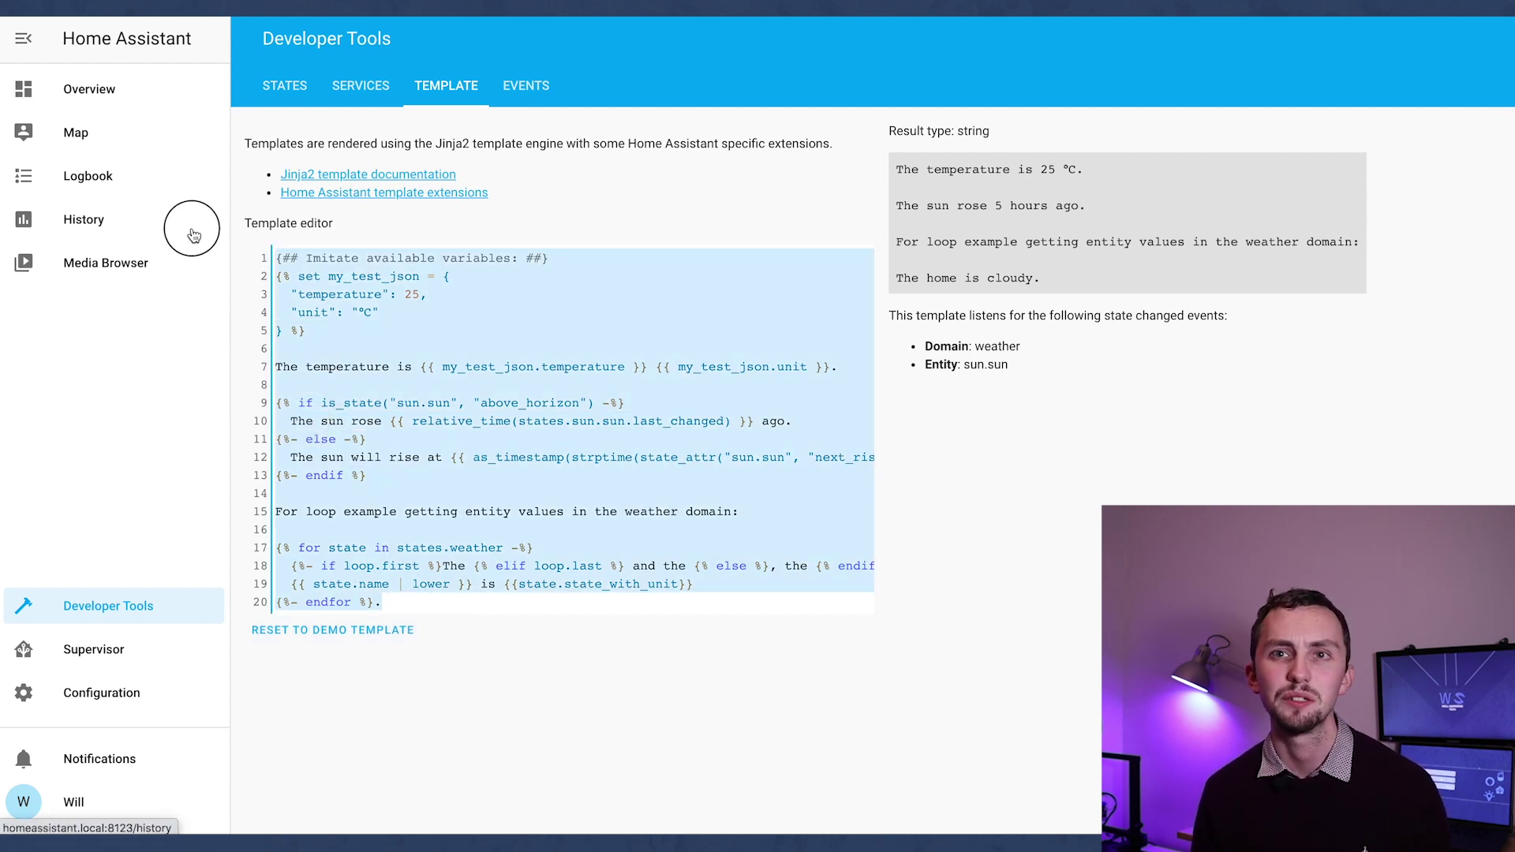
pyautogui.click(388, 325)
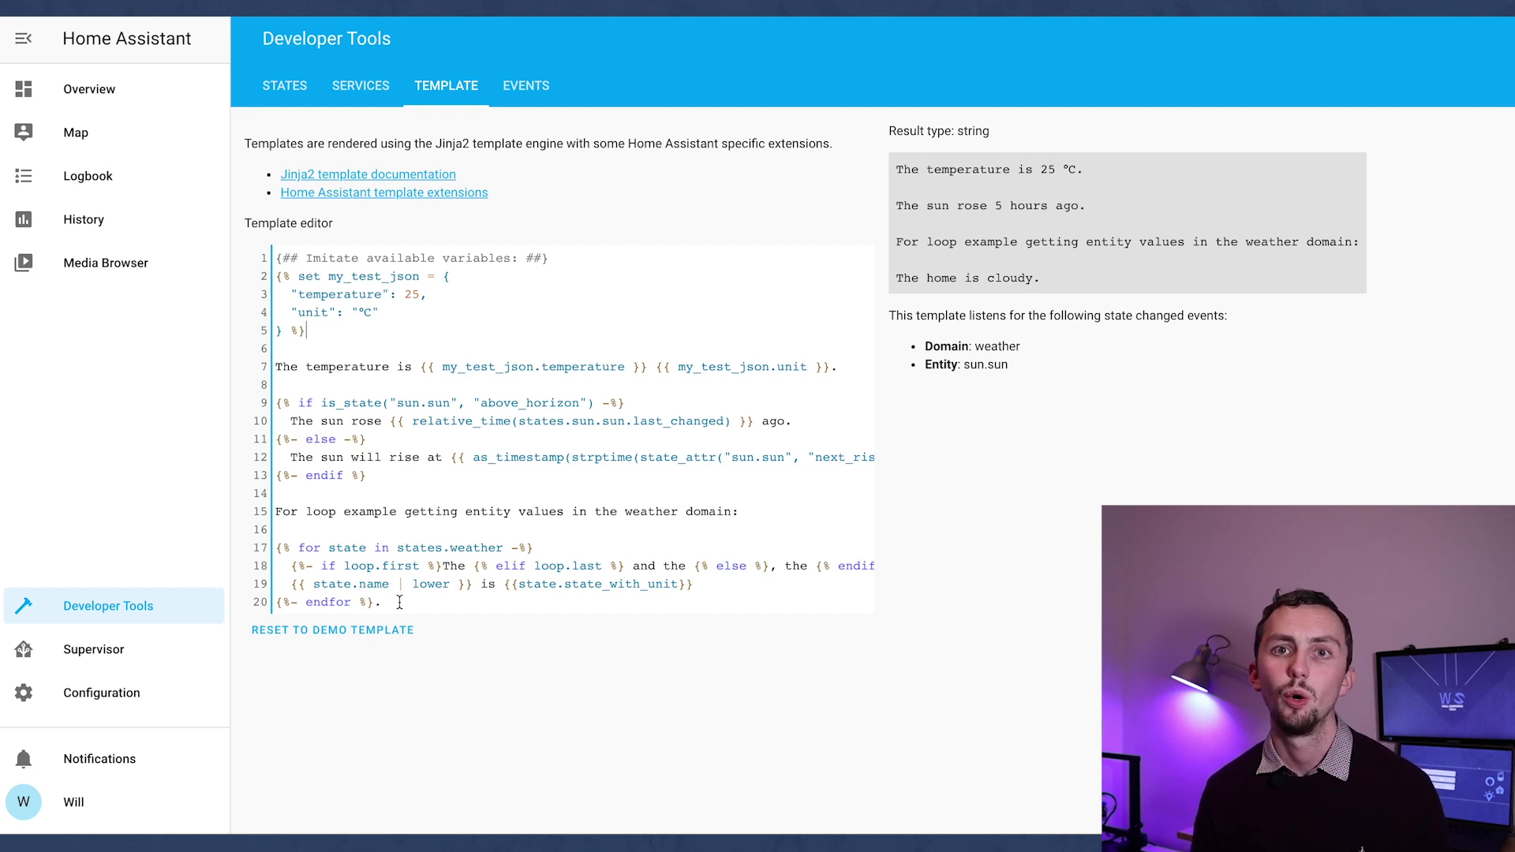
pyautogui.moveTo(399, 602); pyautogui.dragTo(130, 251)
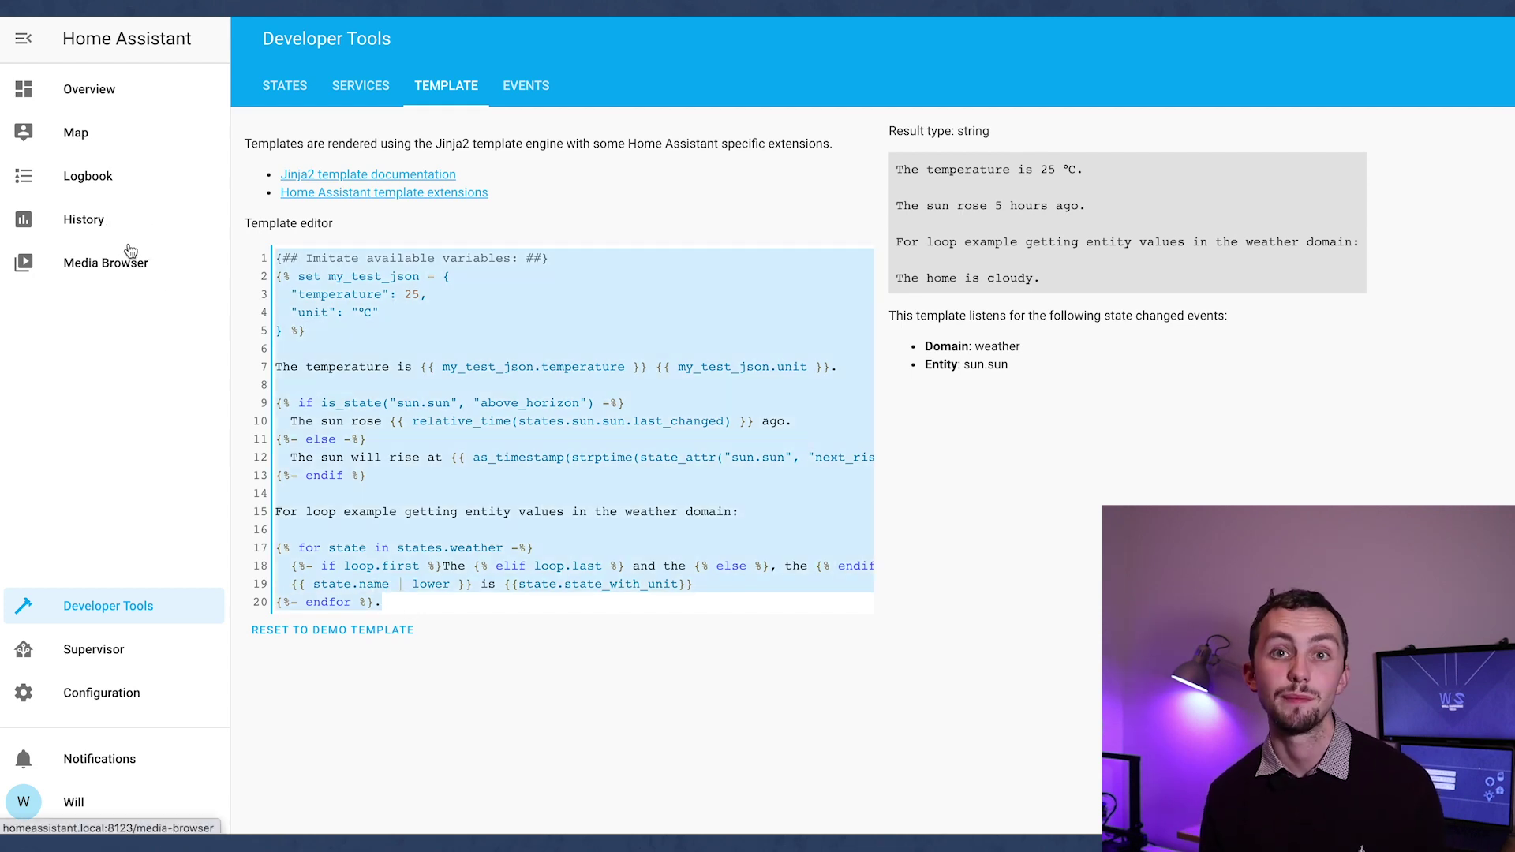
pyautogui.press('BackSpace')
pyautogui.write("{{ state_attr('light.cave', 'color_temp') }}")
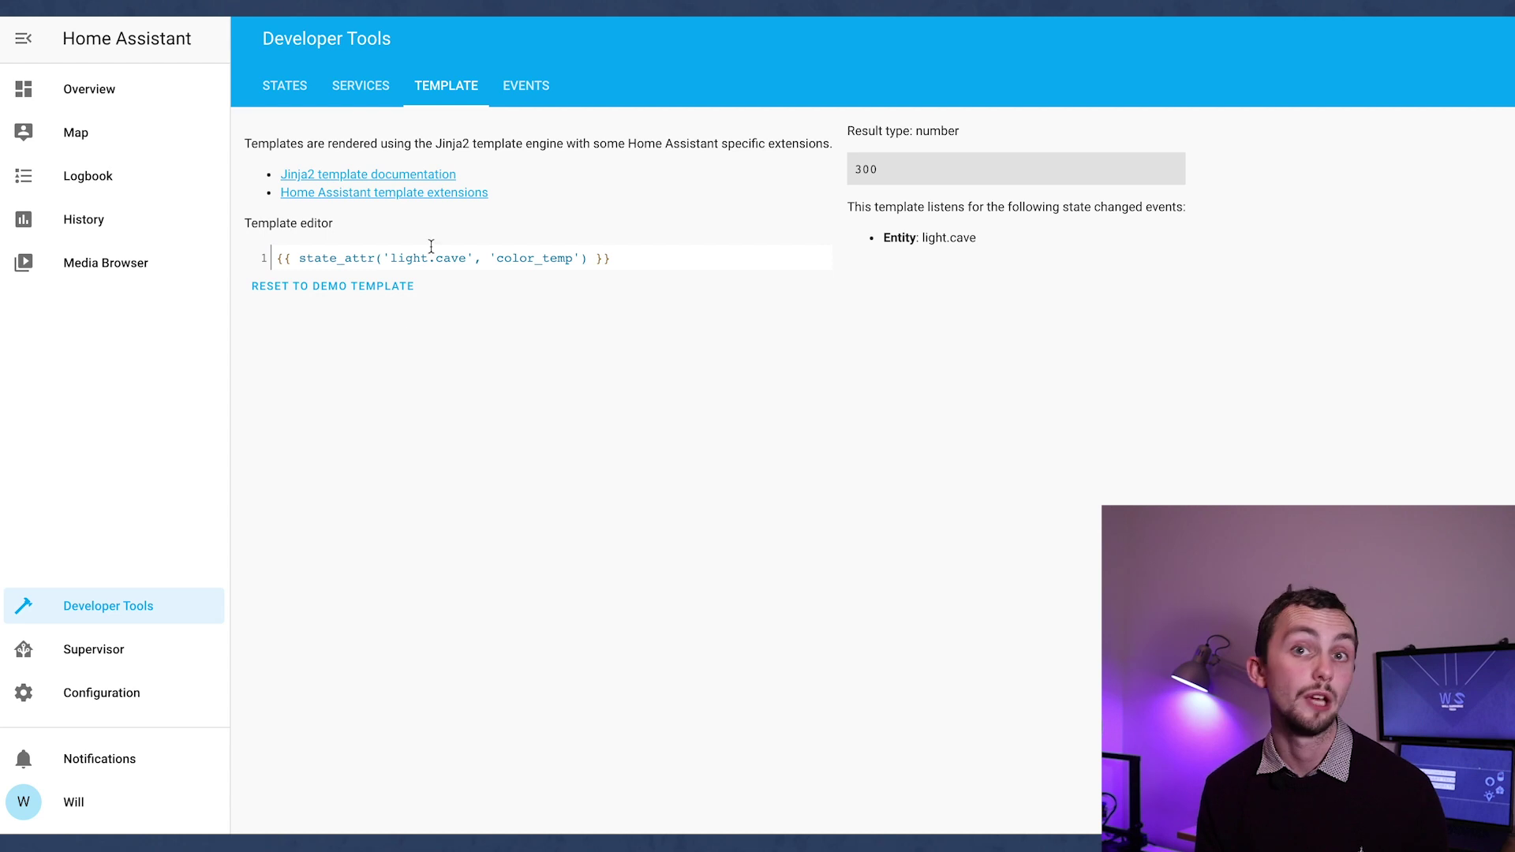
pyautogui.click(511, 82)
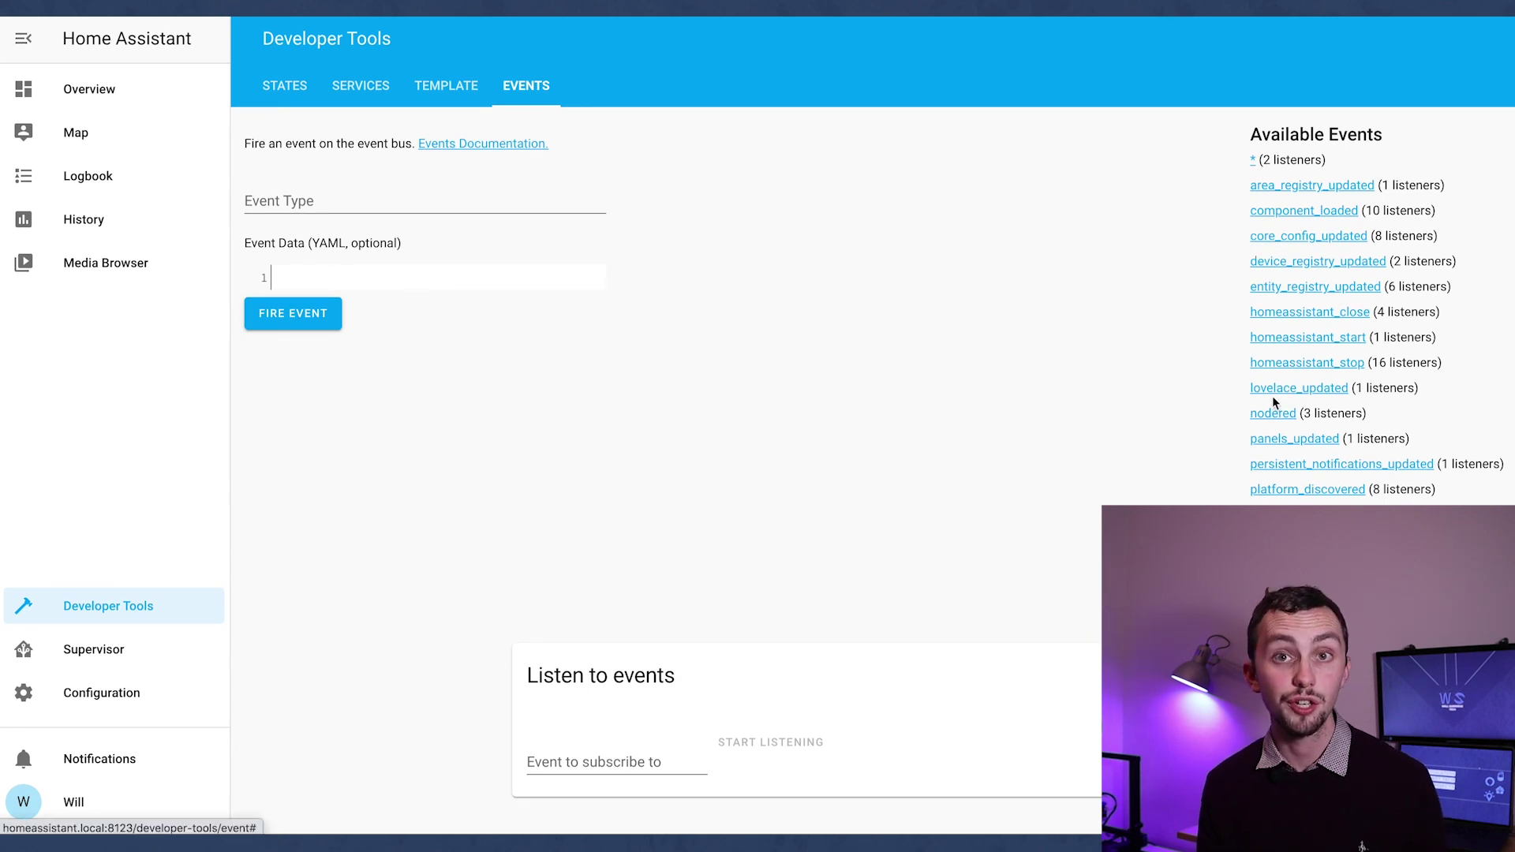
# Fill Event Type with the nodered event, then clear the field again.
pyautogui.click(1268, 418)
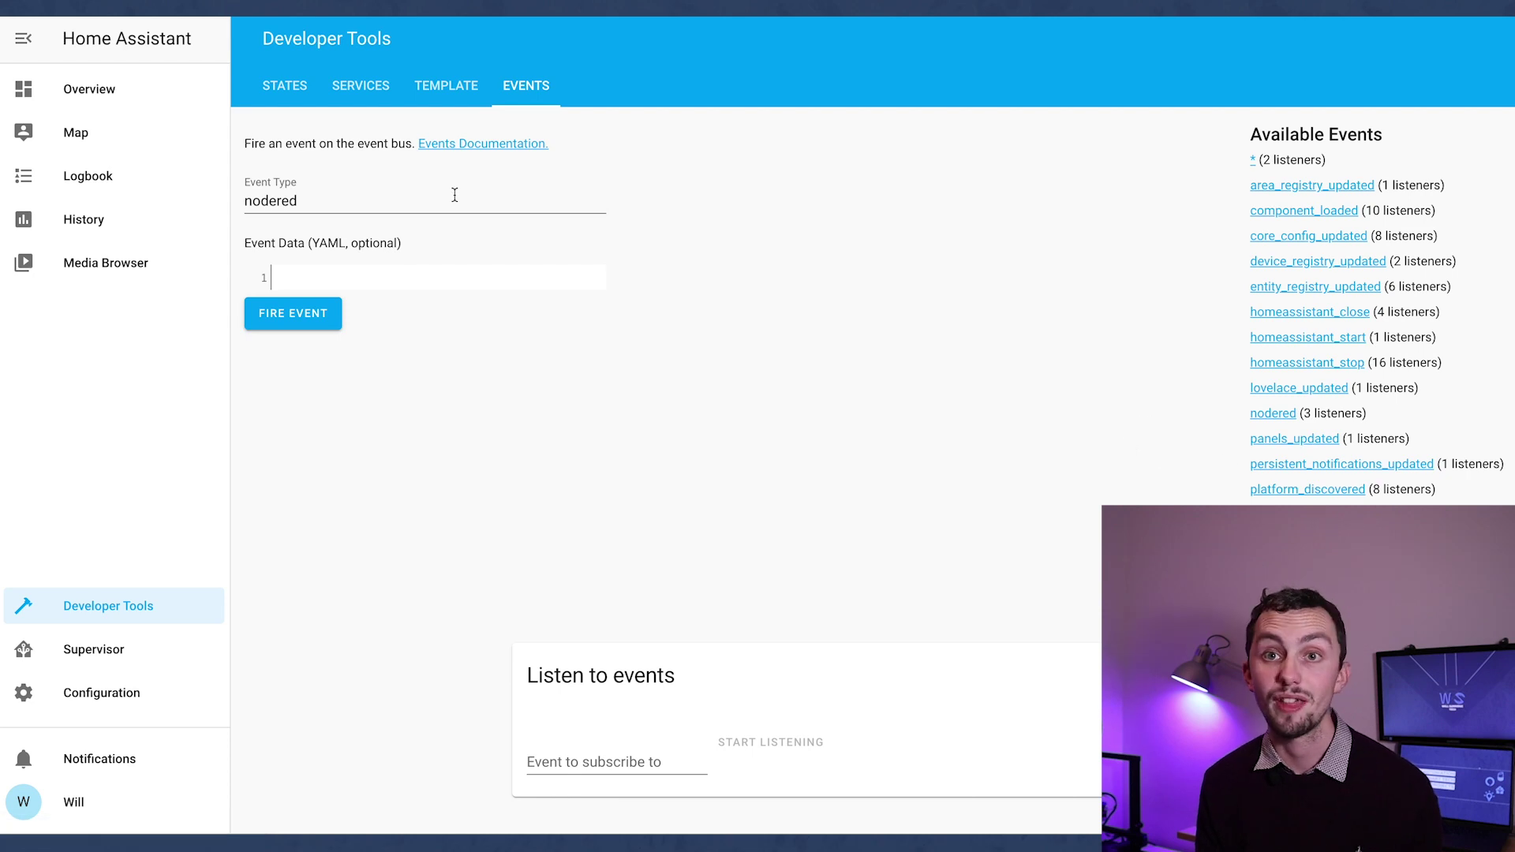
pyautogui.doubleClick(355, 203)
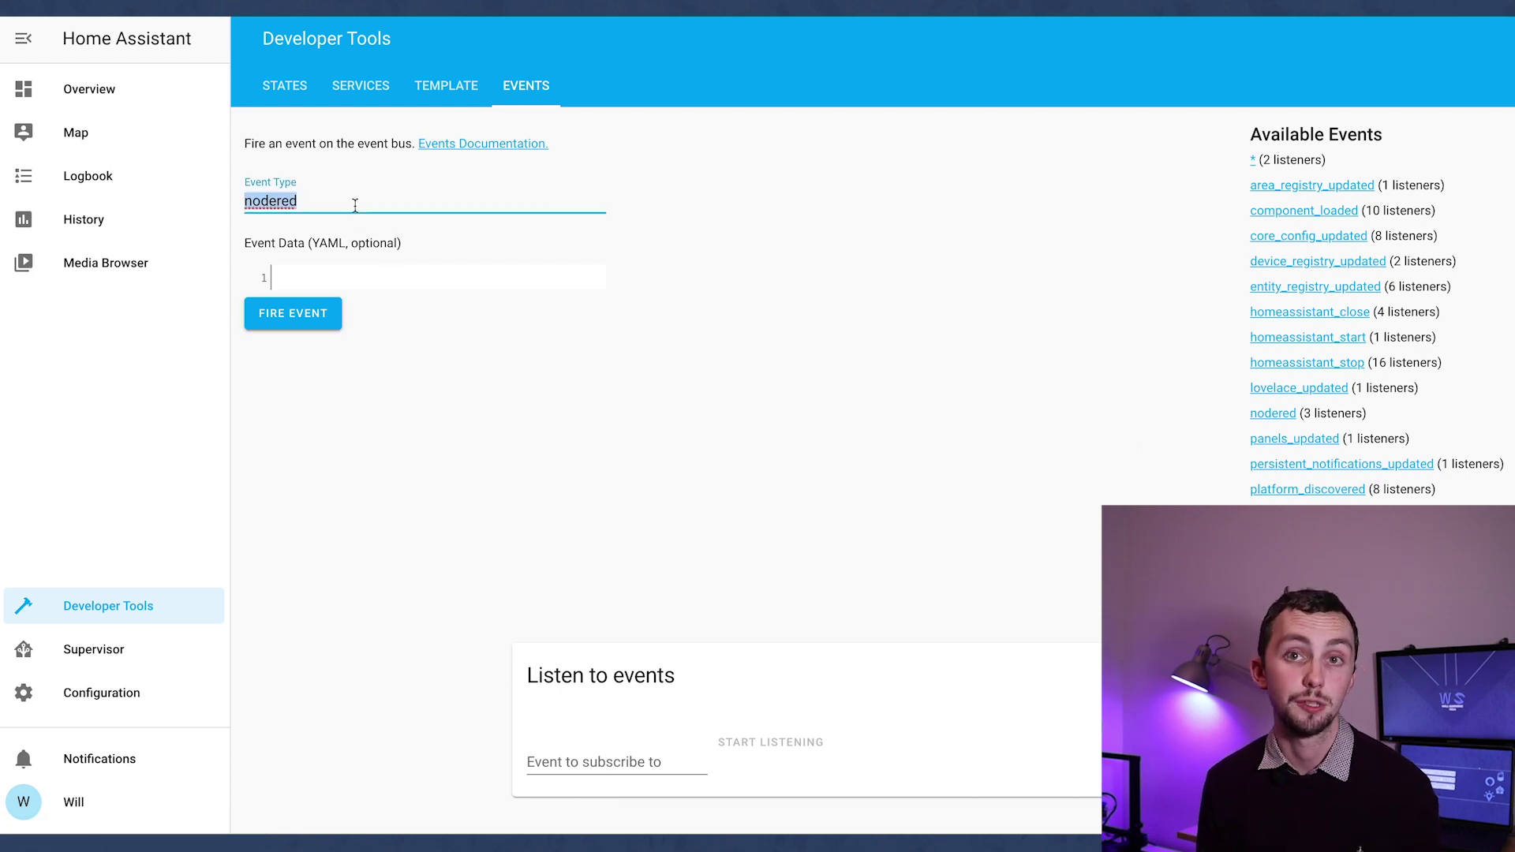
pyautogui.press('BackSpace')
pyautogui.click(739, 294)
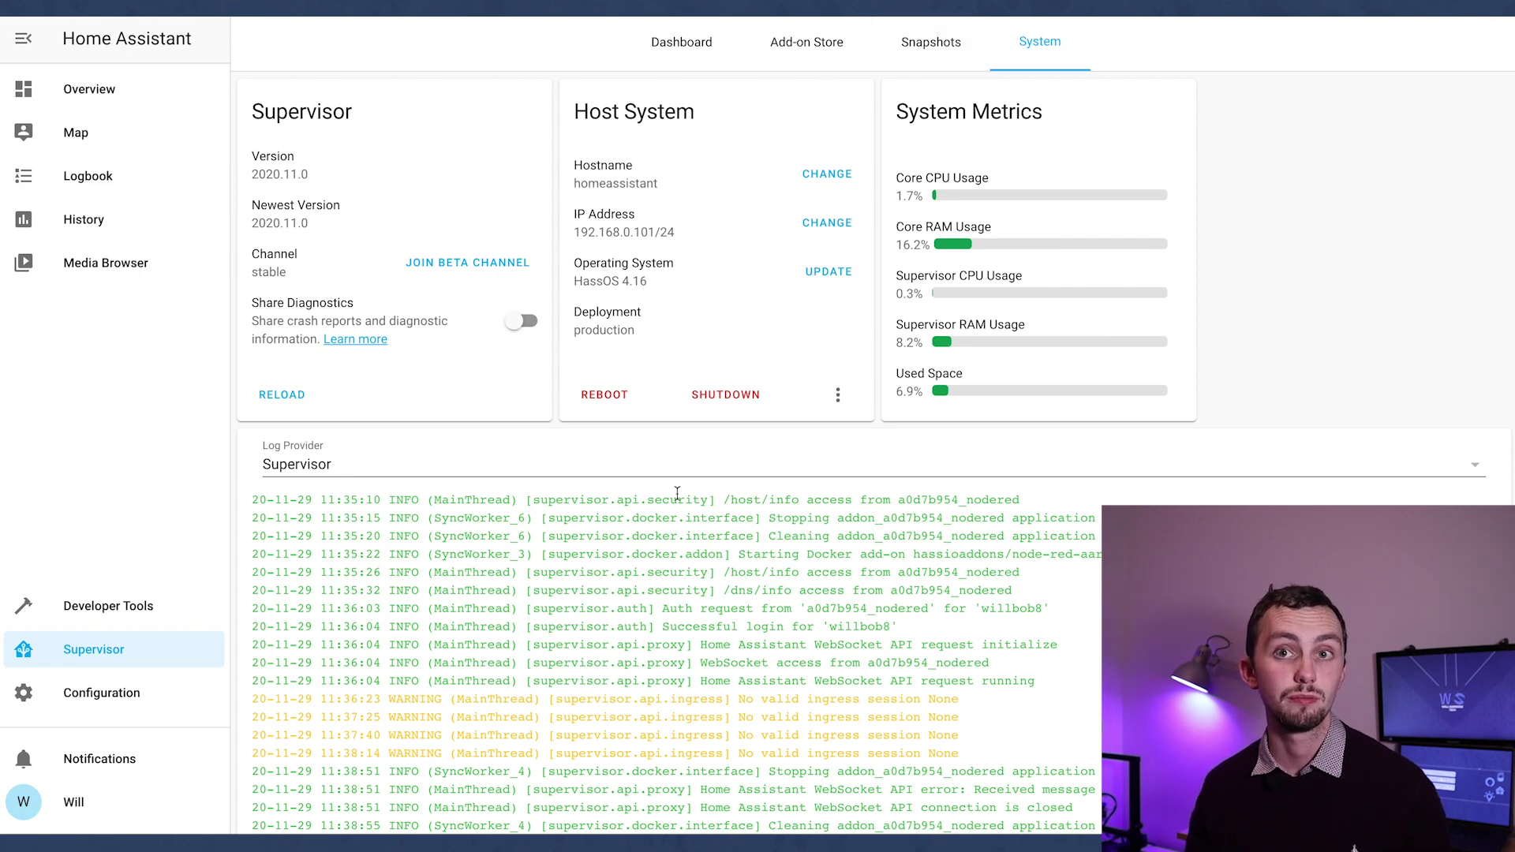
# Scroll through the Supervisor log, then open Snapshots and focus the snapshot name field.
pyautogui.scroll(-10, 678, 493)
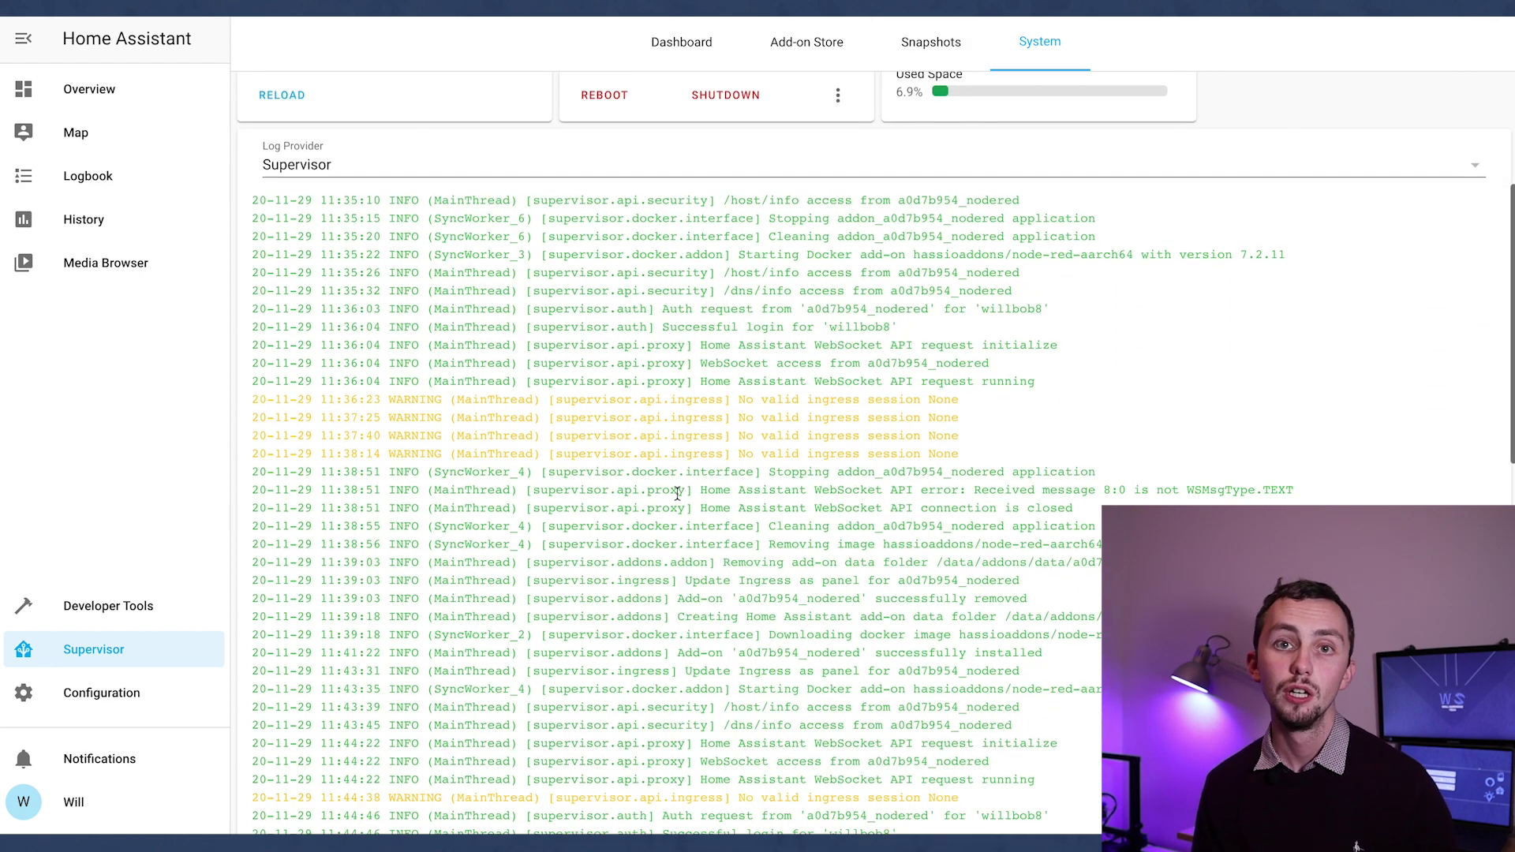
pyautogui.scroll(-9, 677, 495)
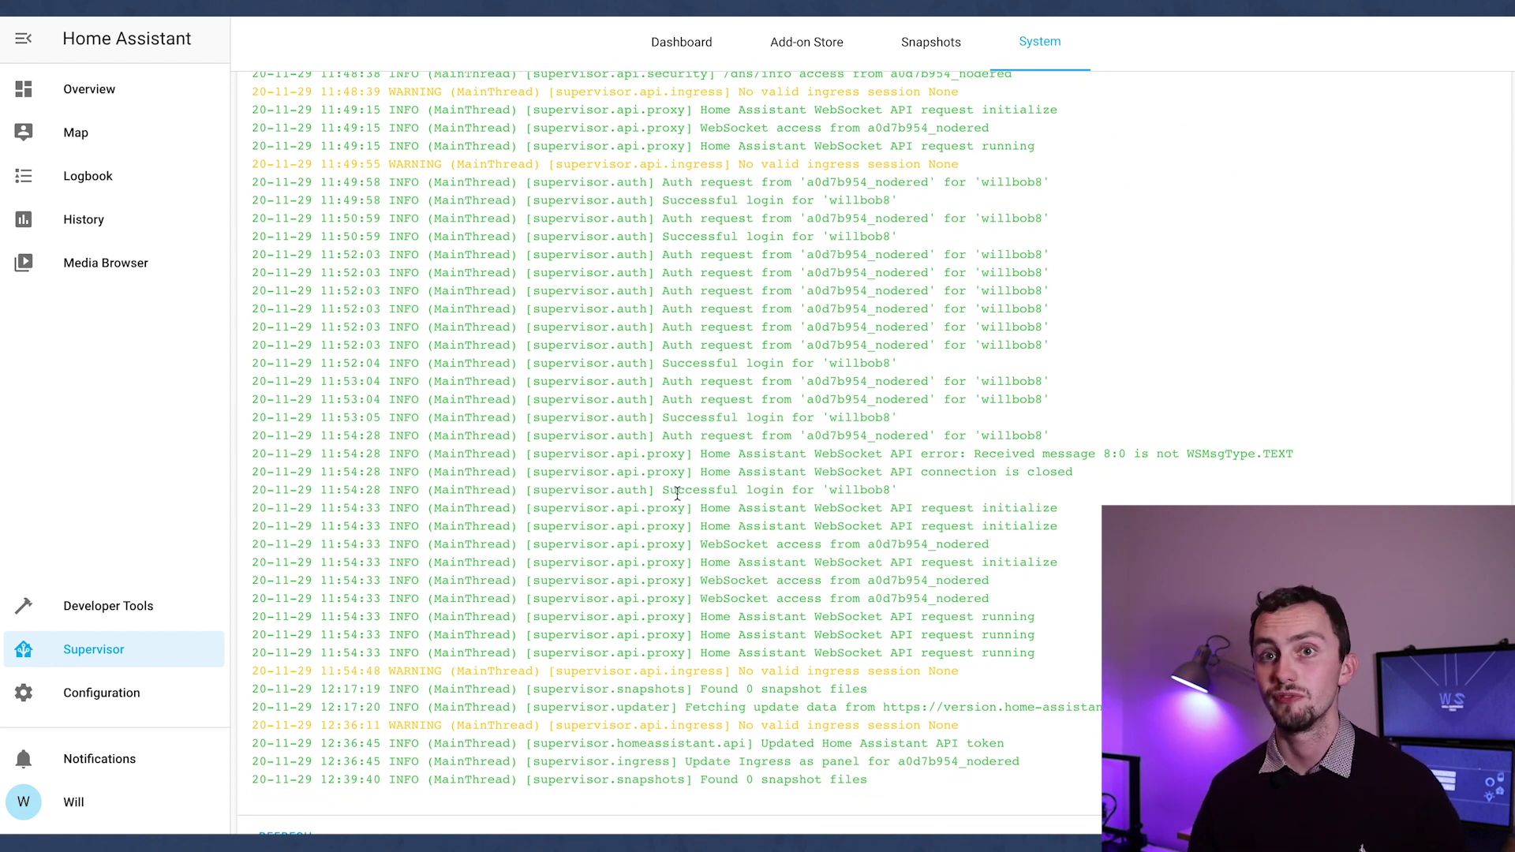
pyautogui.scroll(-1, 678, 493)
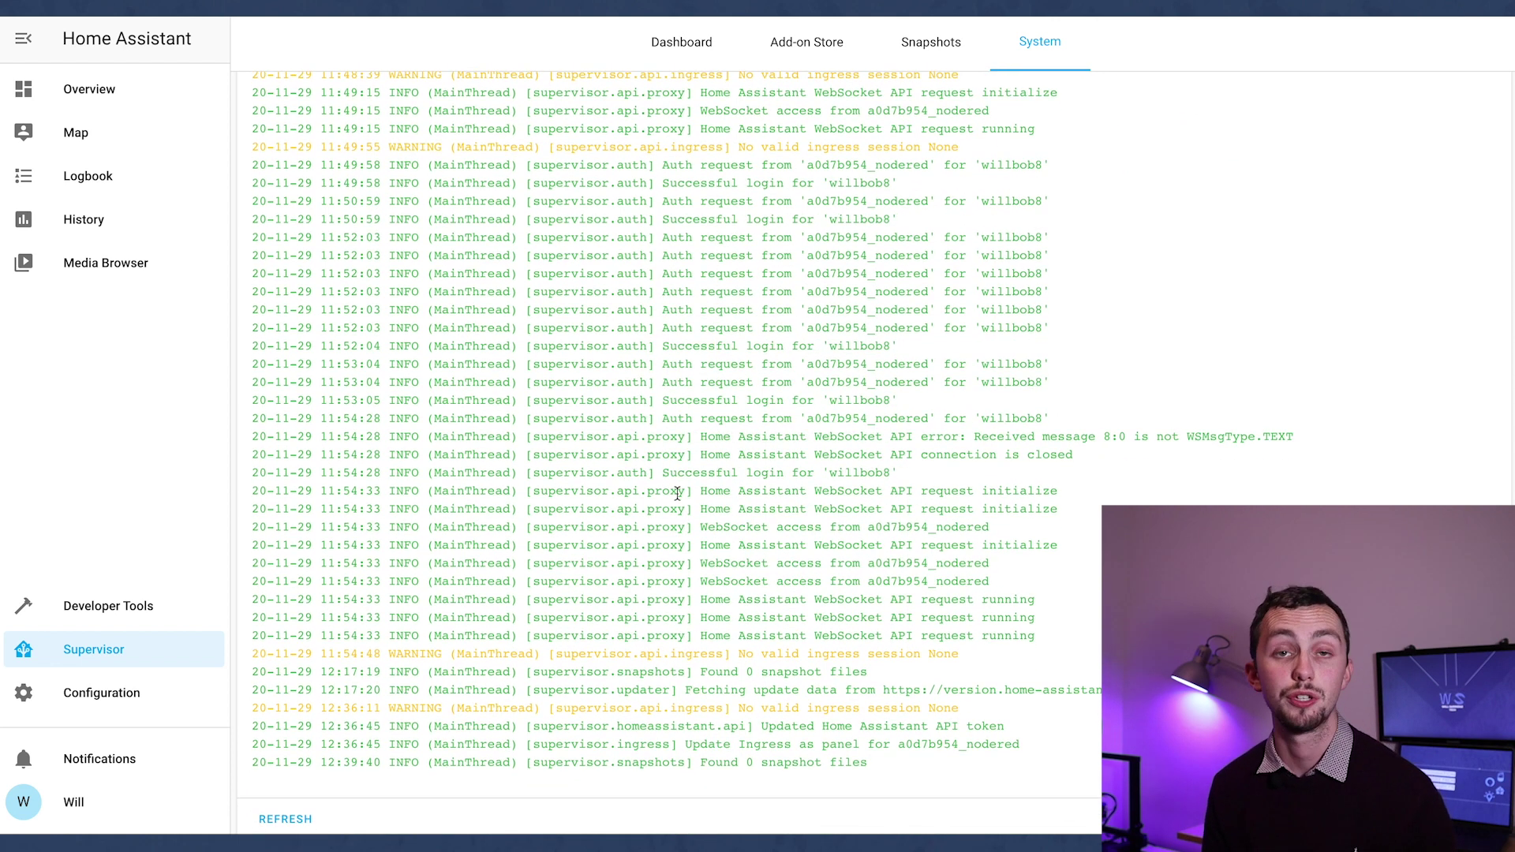
pyautogui.scroll(-1, 678, 493)
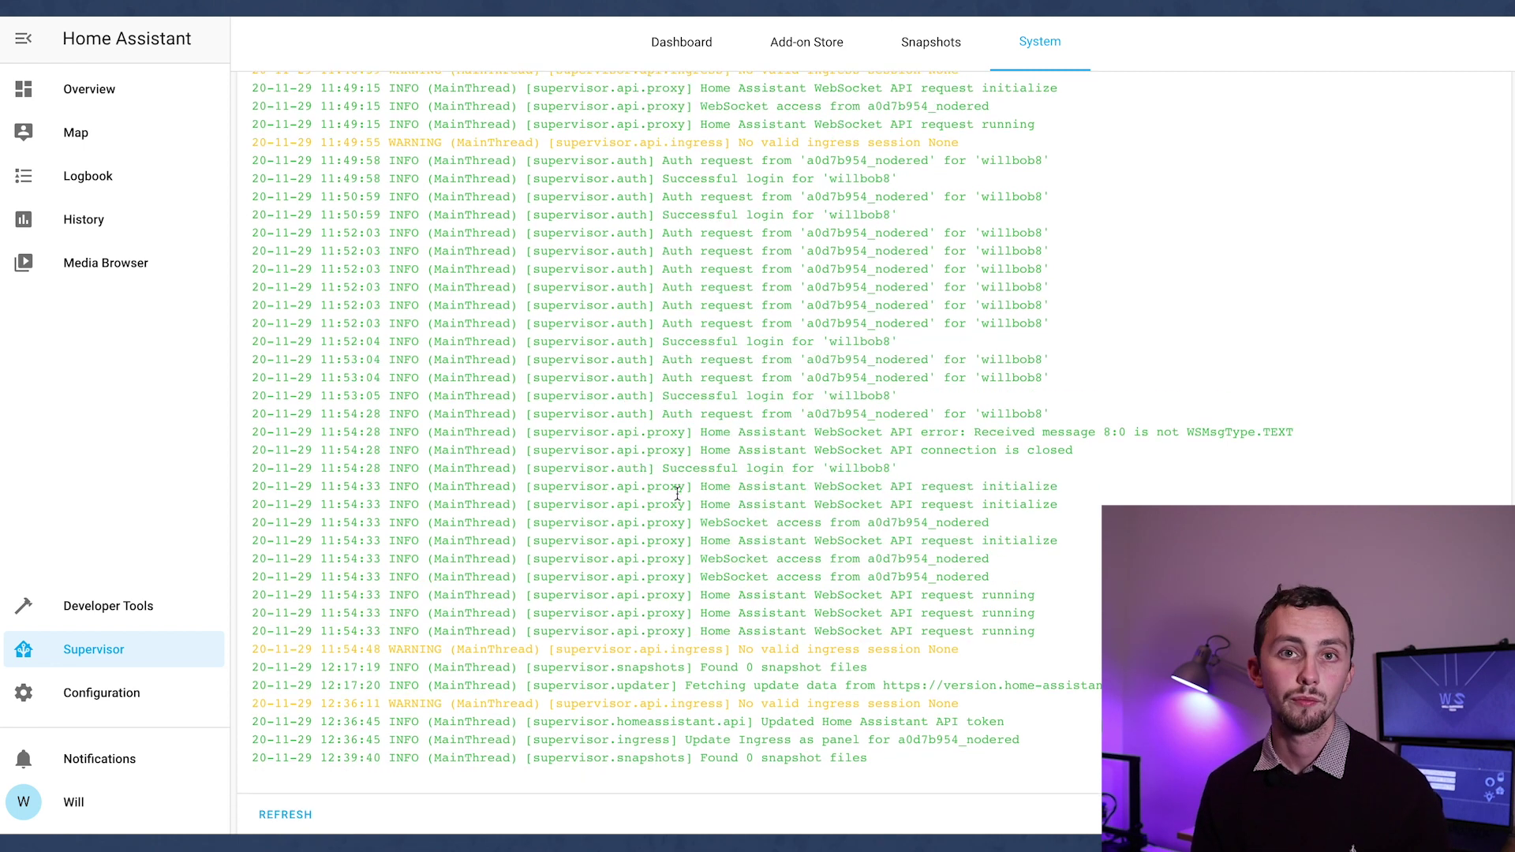
pyautogui.click(931, 41)
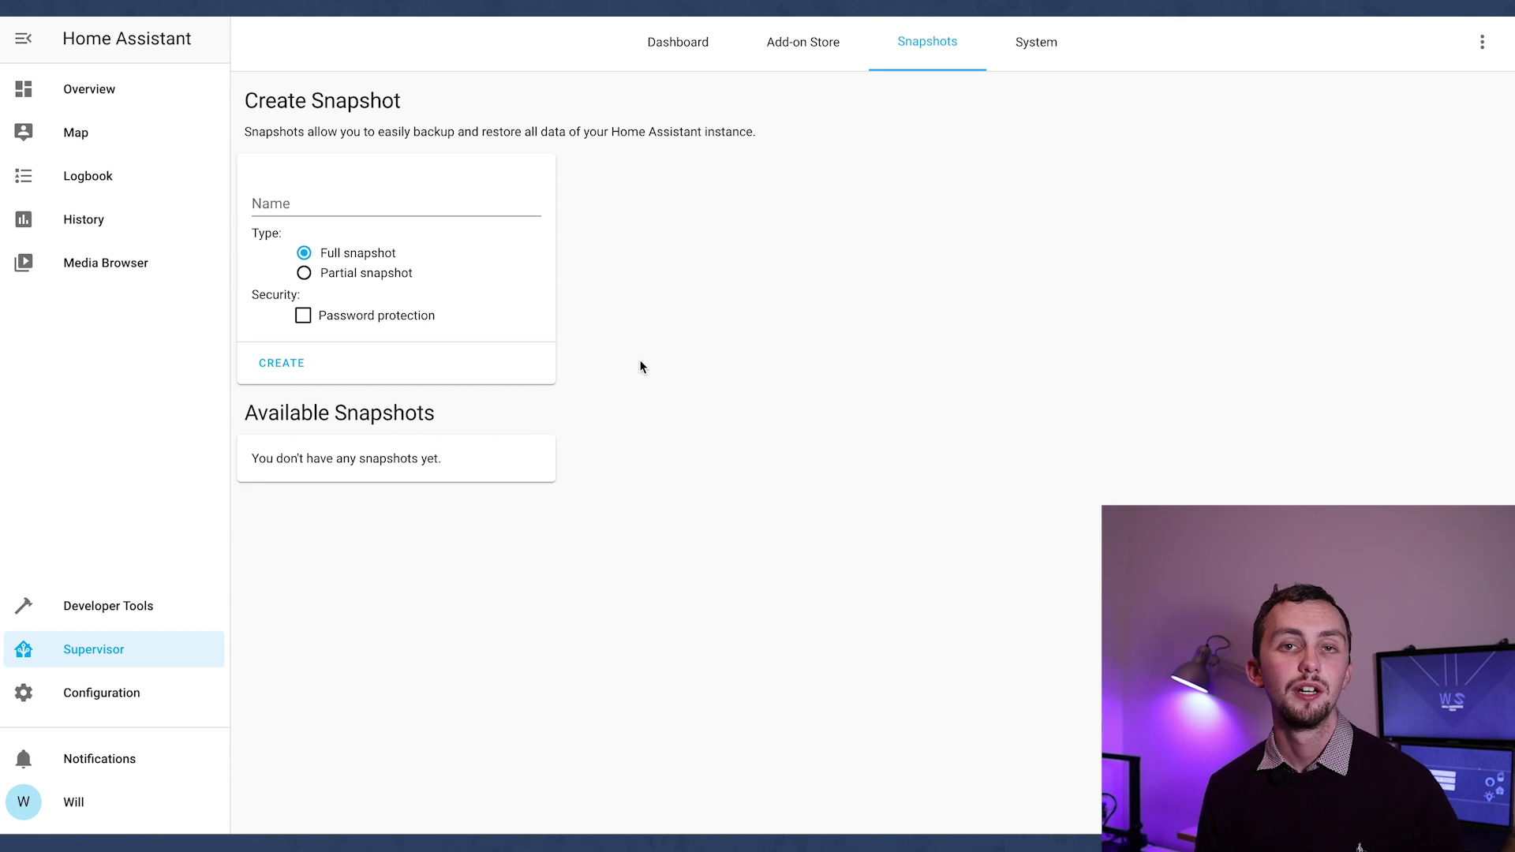
pyautogui.click(474, 204)
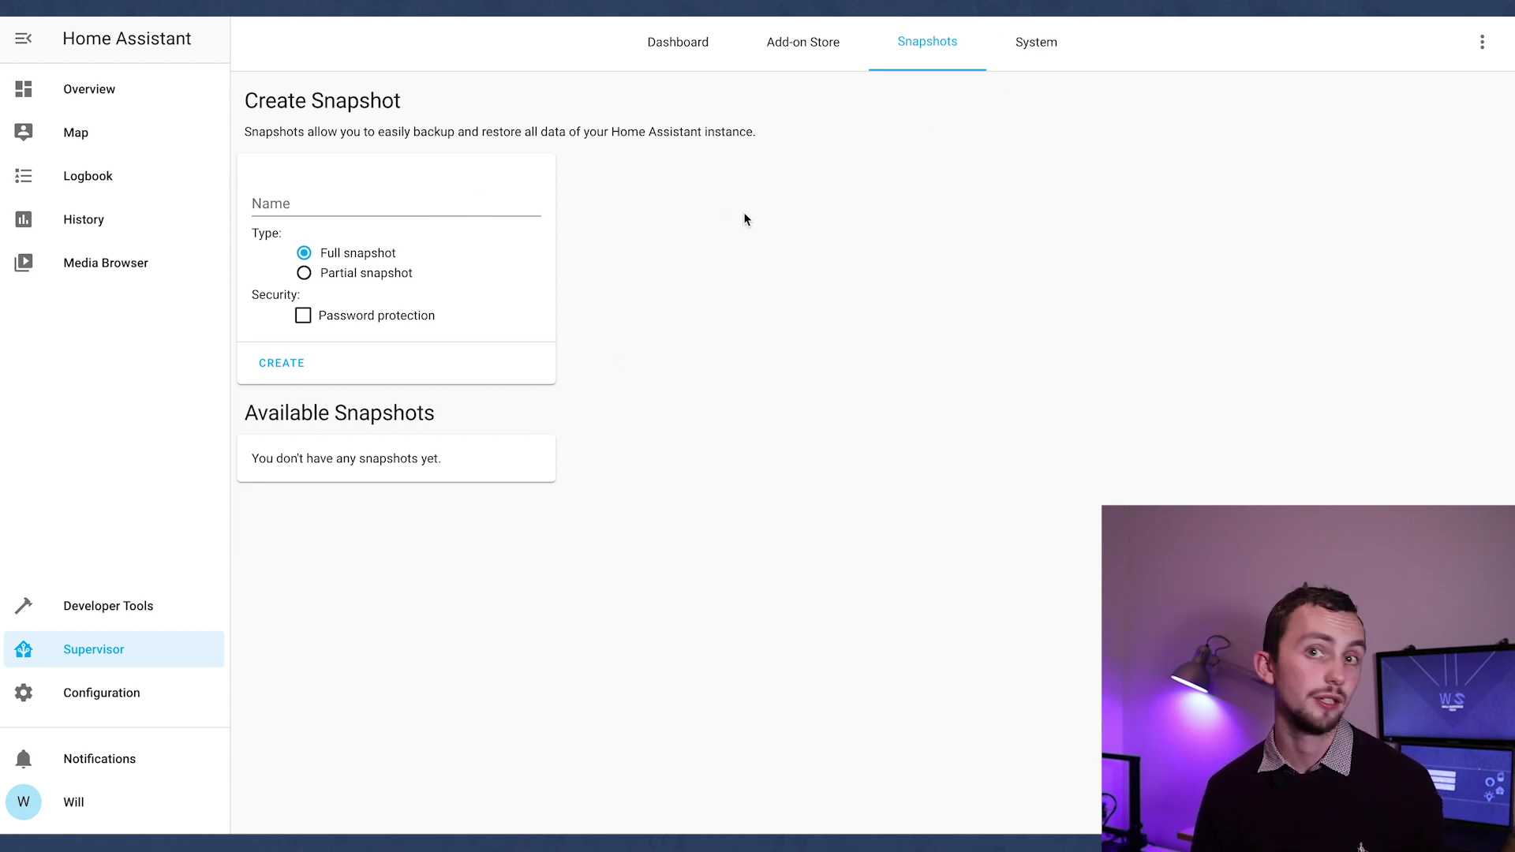
# Open the Add-on Store and scroll through the listed add-ons.
pyautogui.click(933, 46)
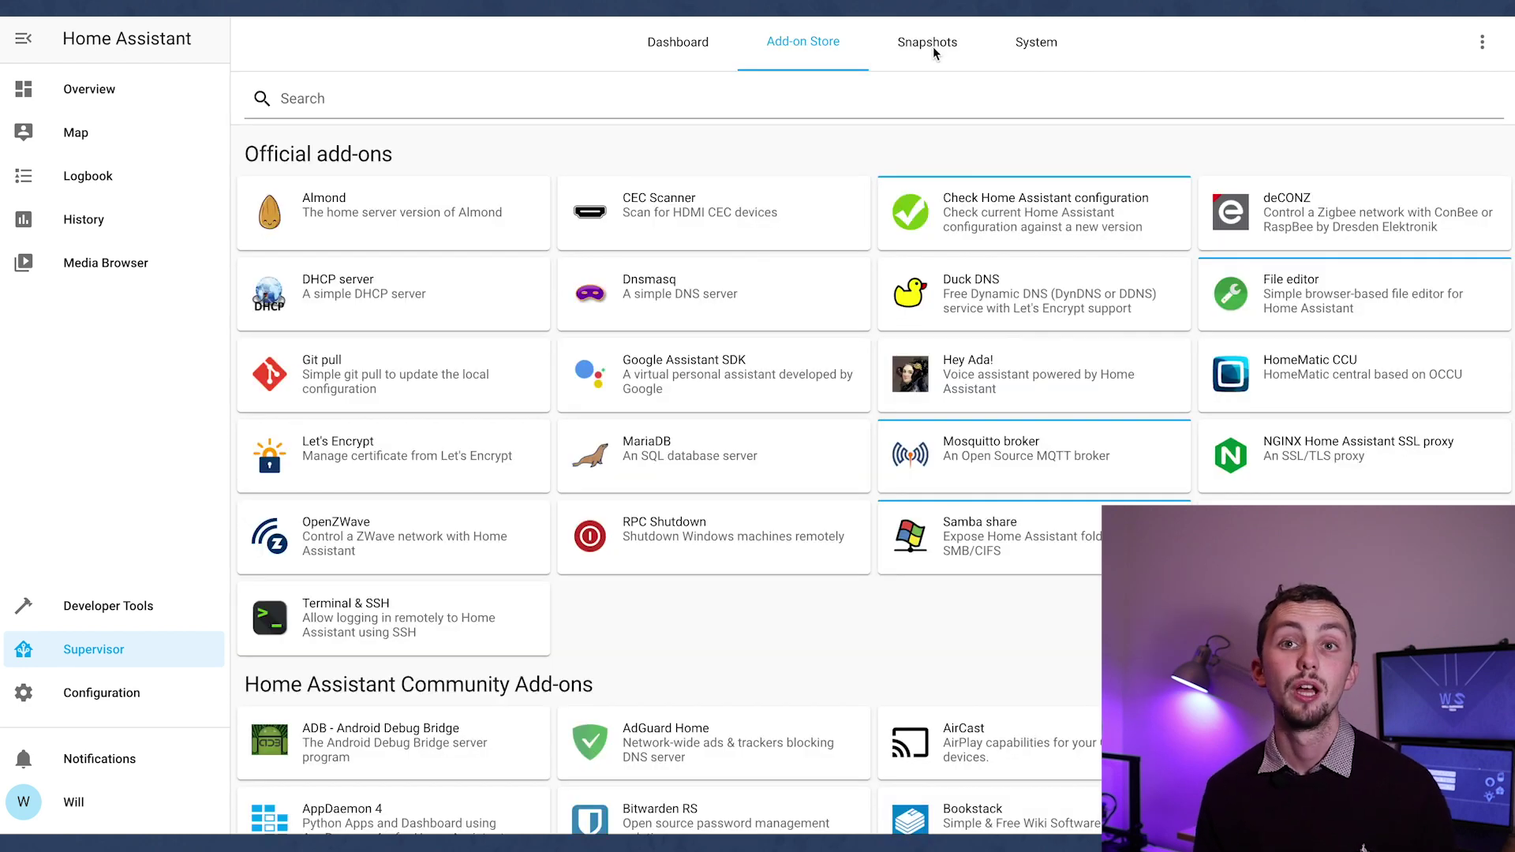
pyautogui.scroll(-10, 905, 616)
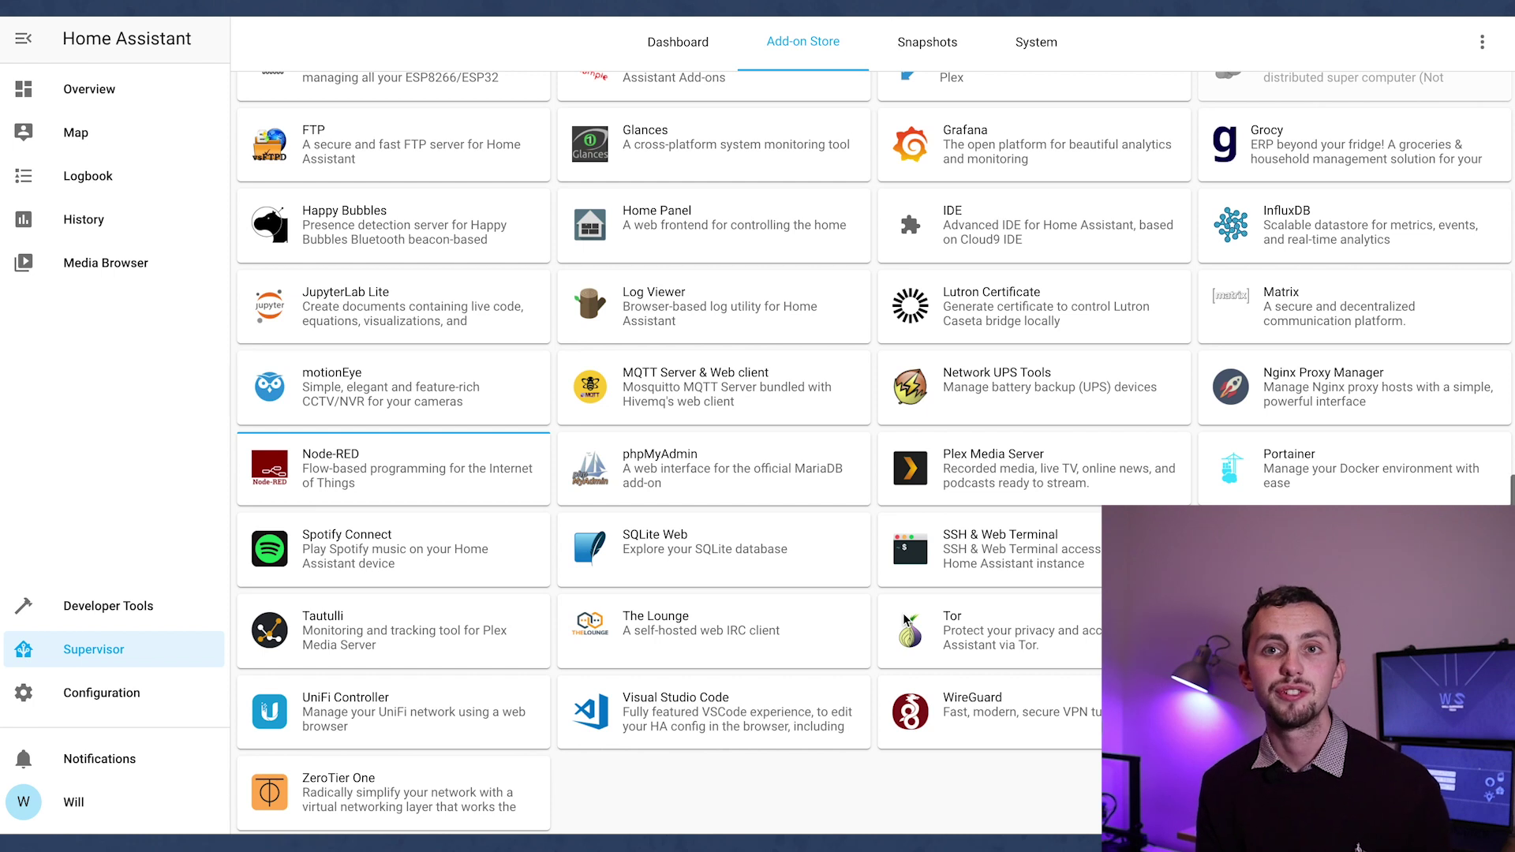
pyautogui.scroll(1, 903, 613)
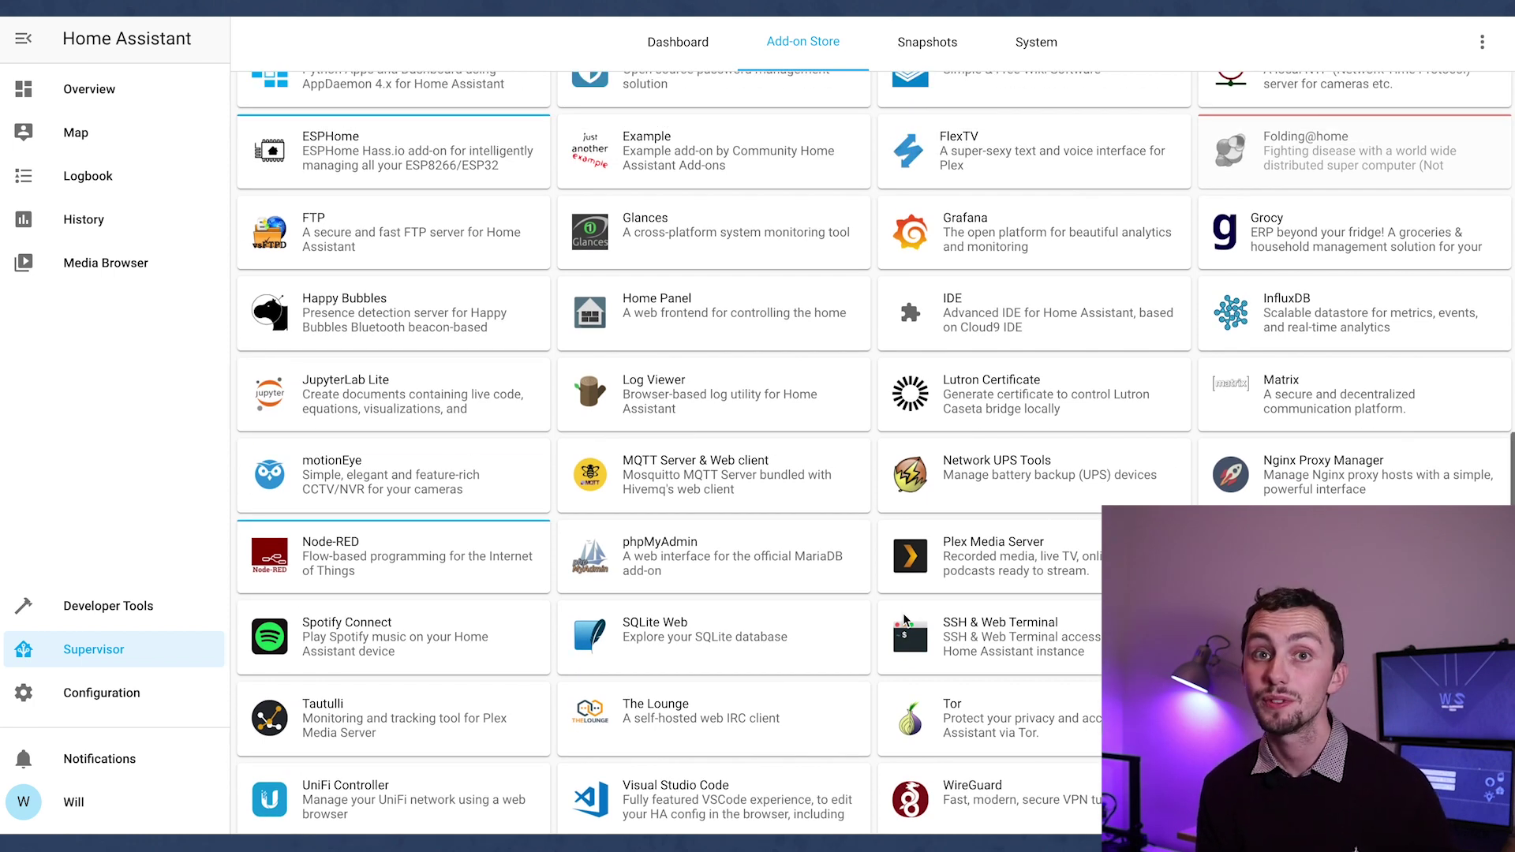
pyautogui.scroll(3, 904, 620)
pyautogui.scroll(7, 864, 500)
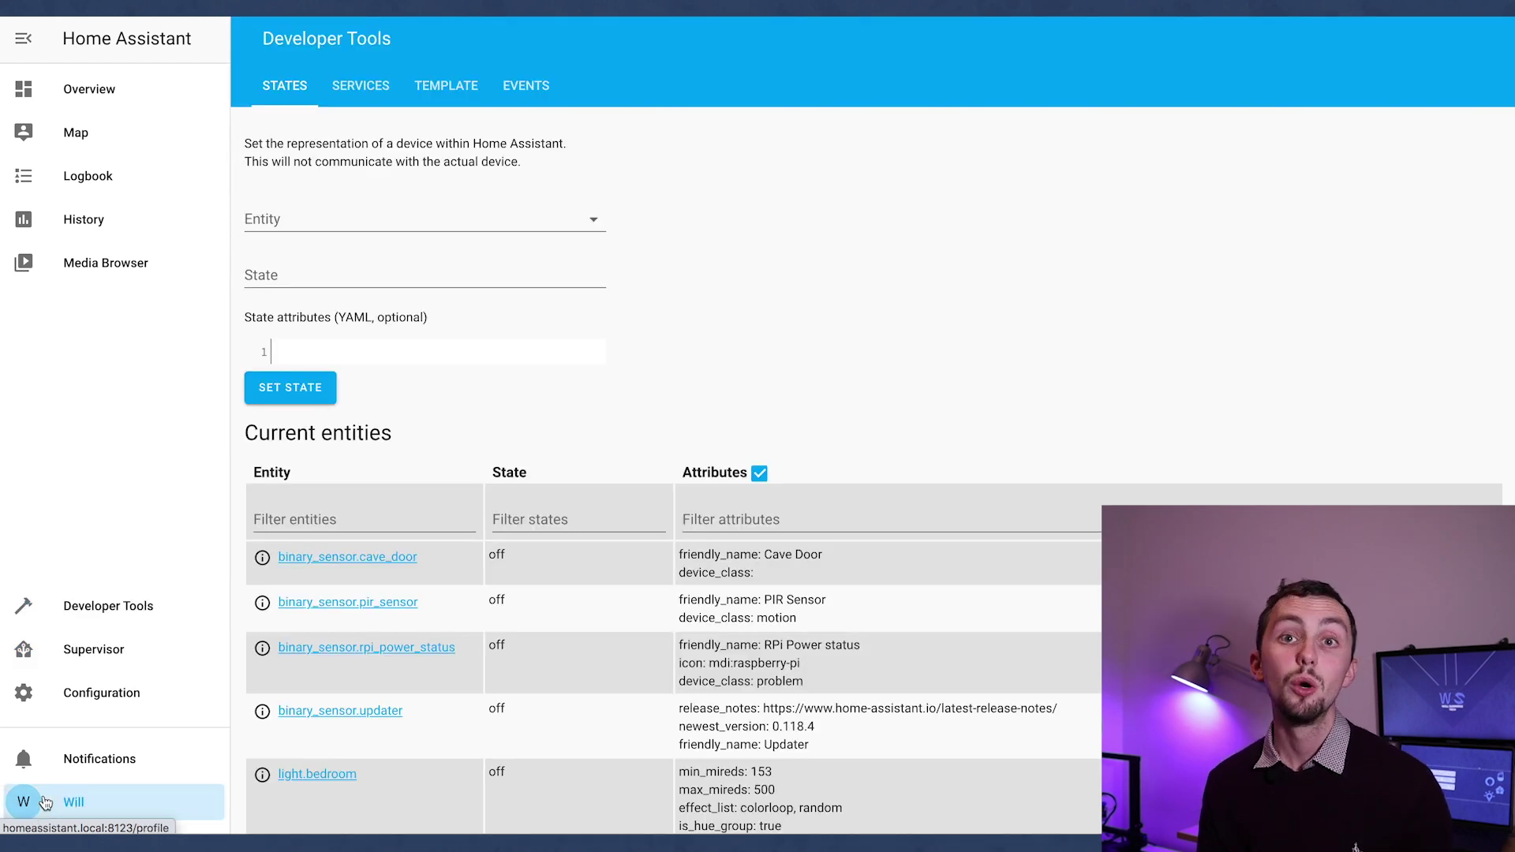
# Open the user profile and read the Advanced Mode description.
pyautogui.click(45, 803)
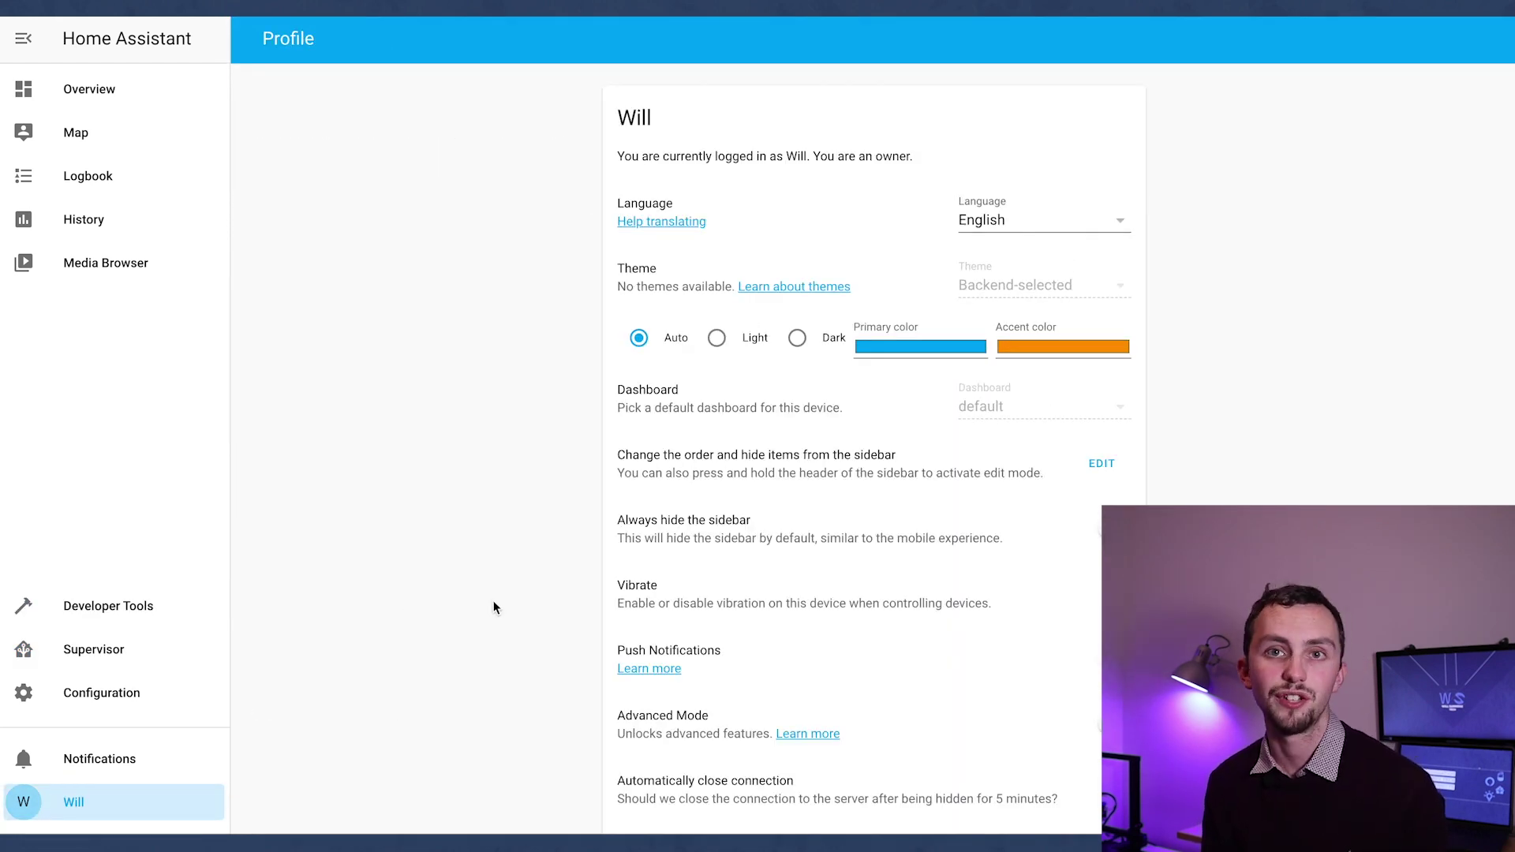
pyautogui.scroll(-3, 494, 604)
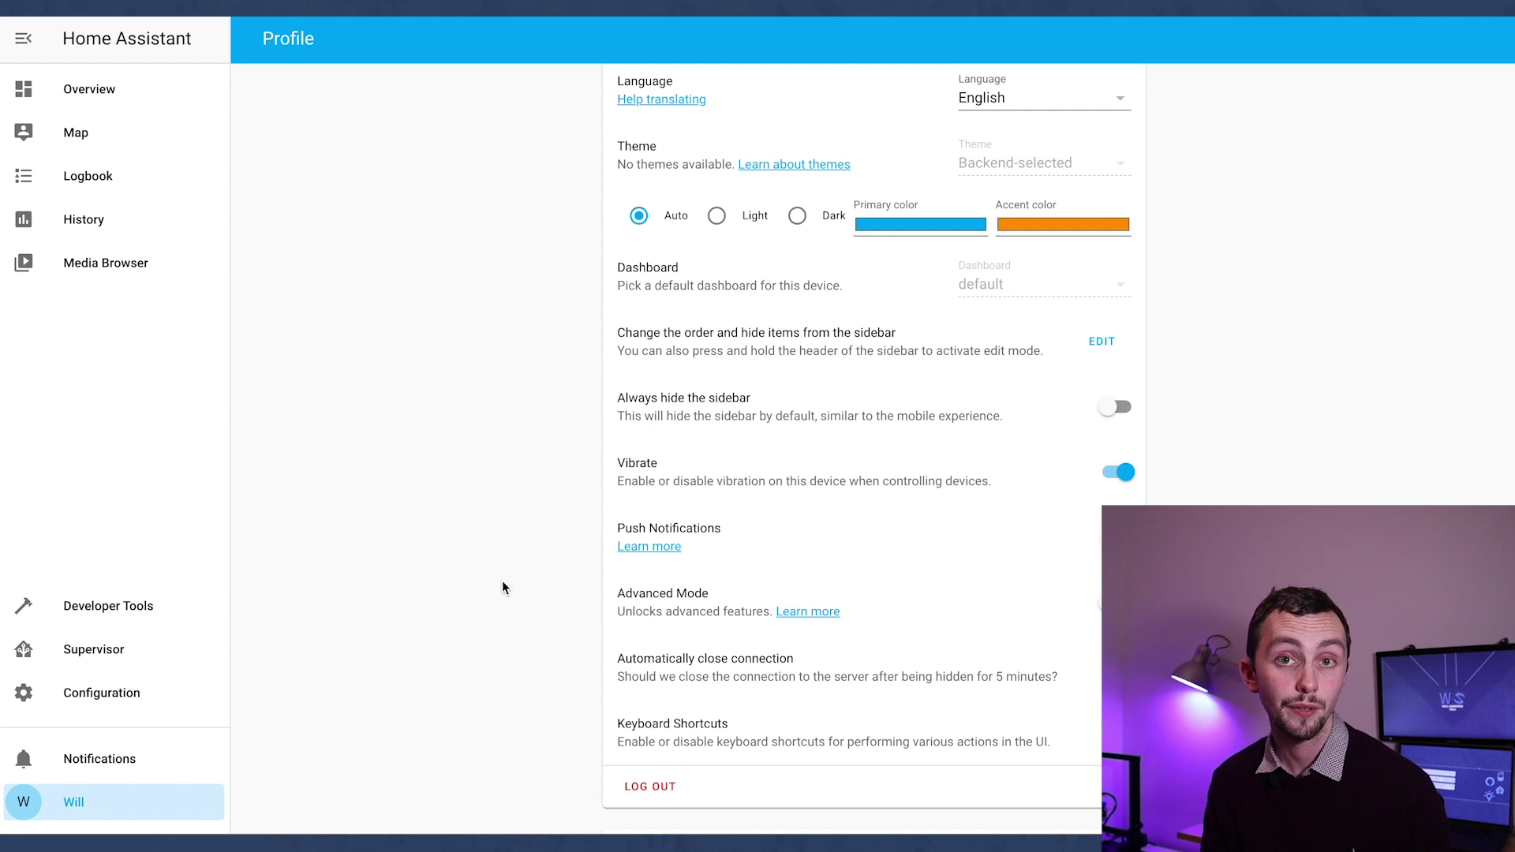
pyautogui.scroll(3, 818, 314)
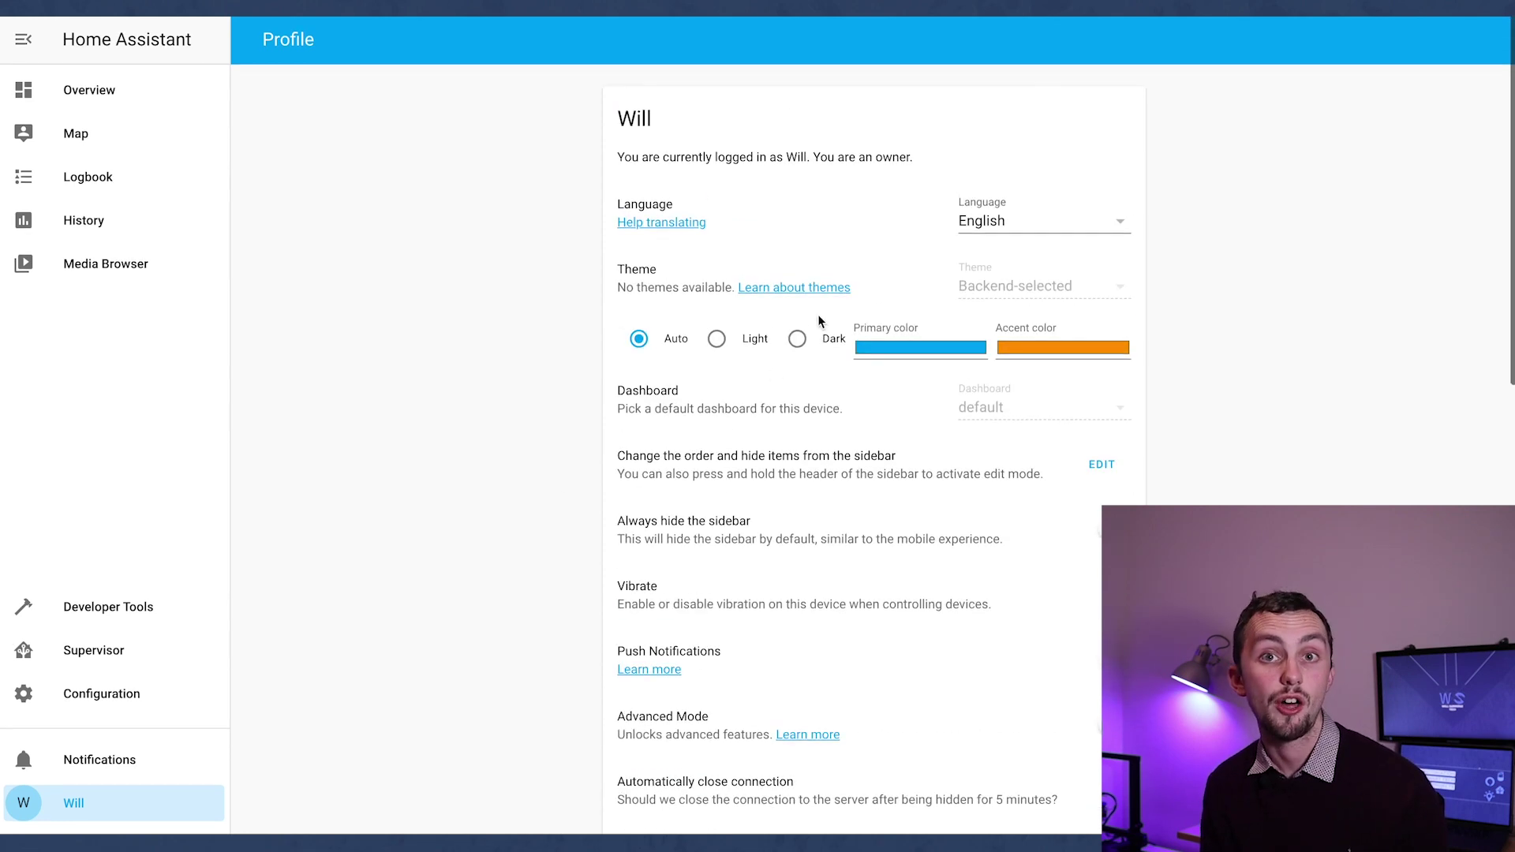
pyautogui.scroll(-4, 818, 314)
pyautogui.scroll(-1, 817, 321)
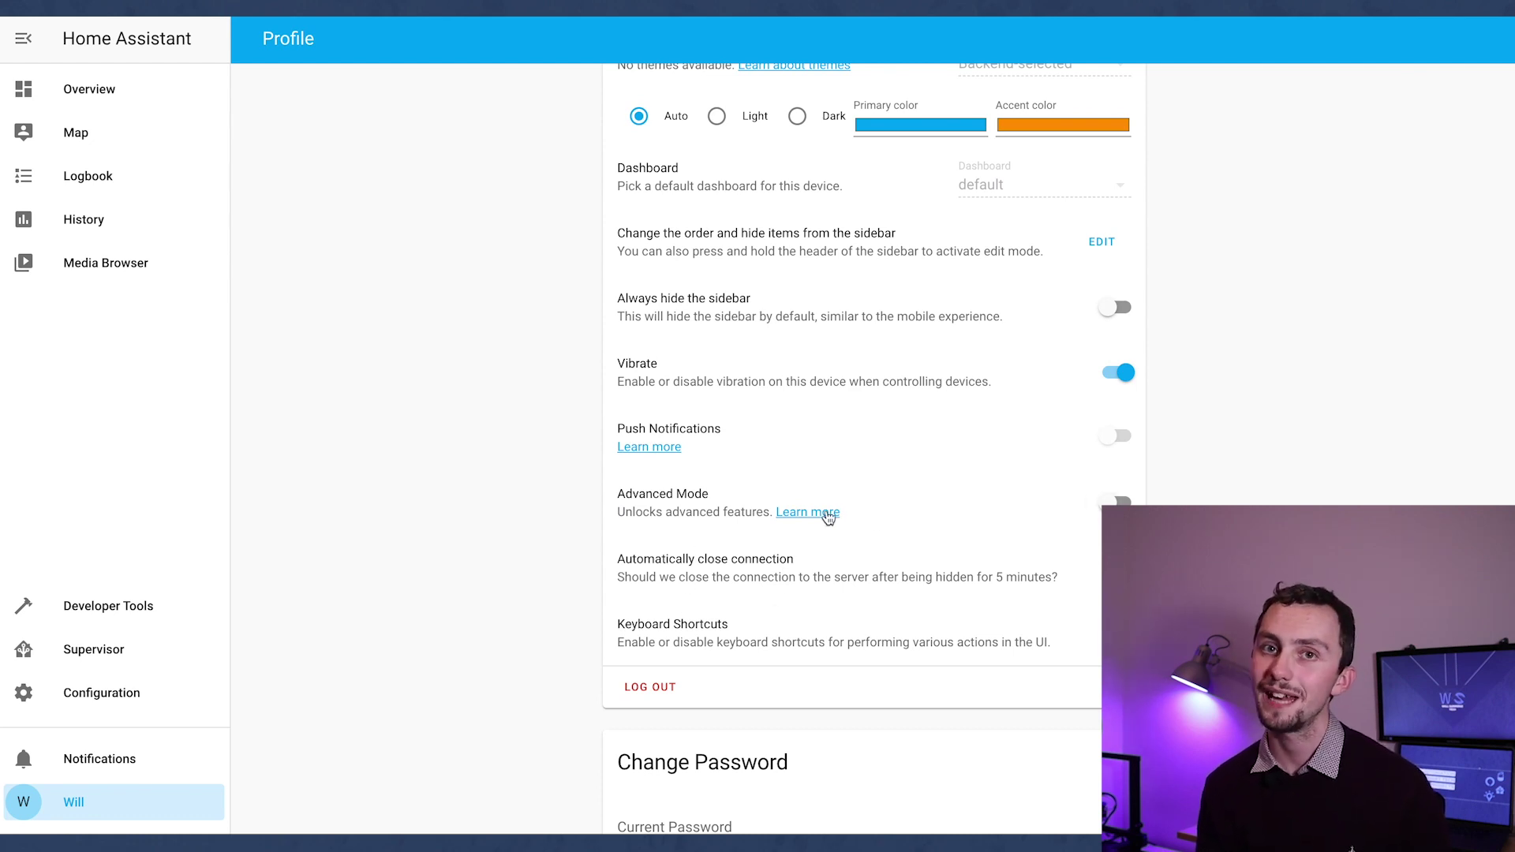
pyautogui.click(822, 515)
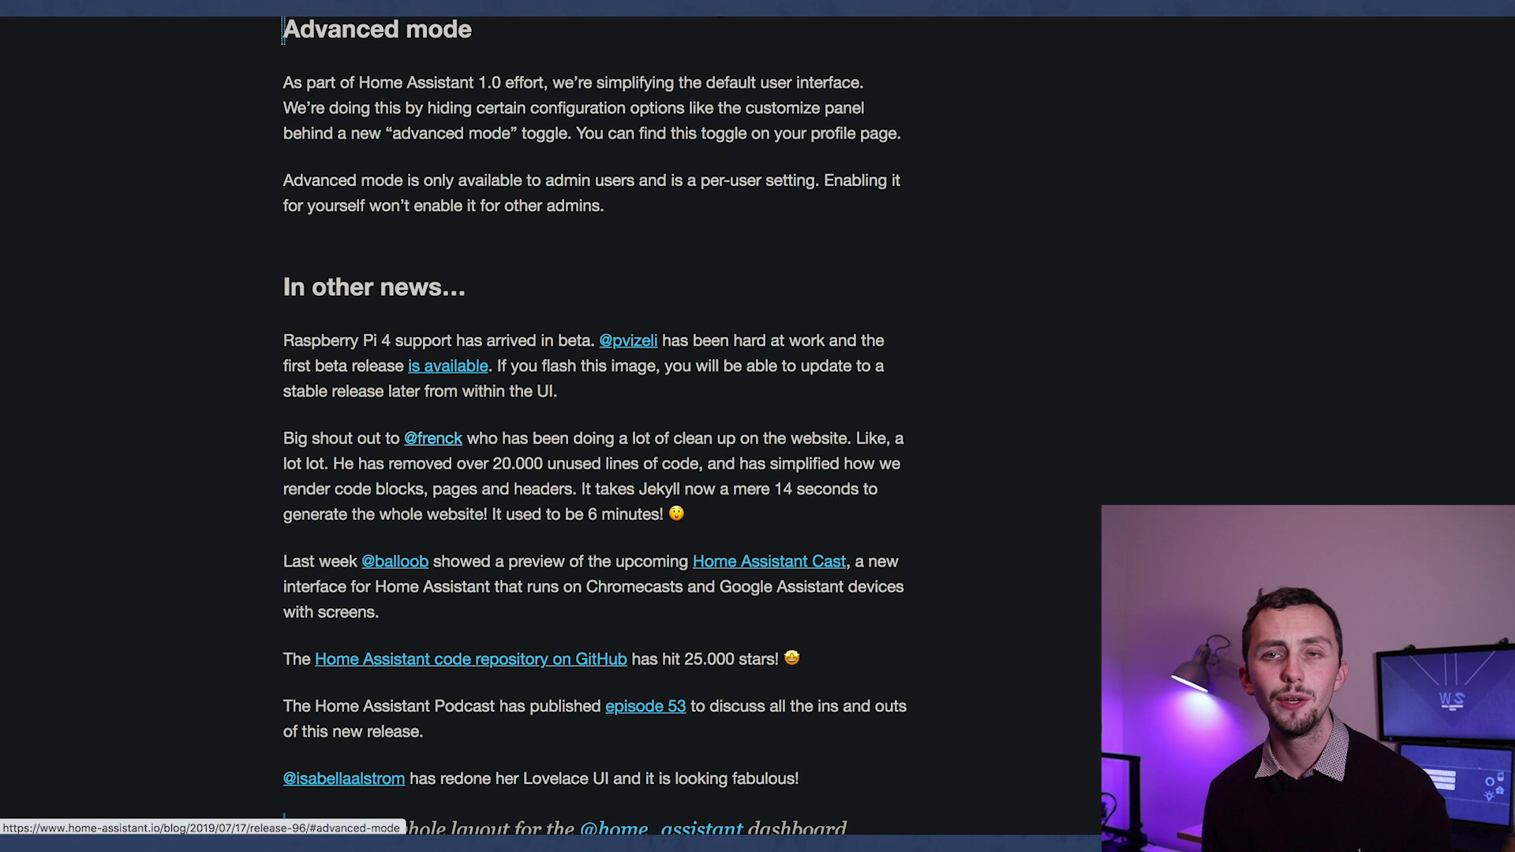
pyautogui.moveTo(709, 28); pyautogui.dragTo(748, 215)
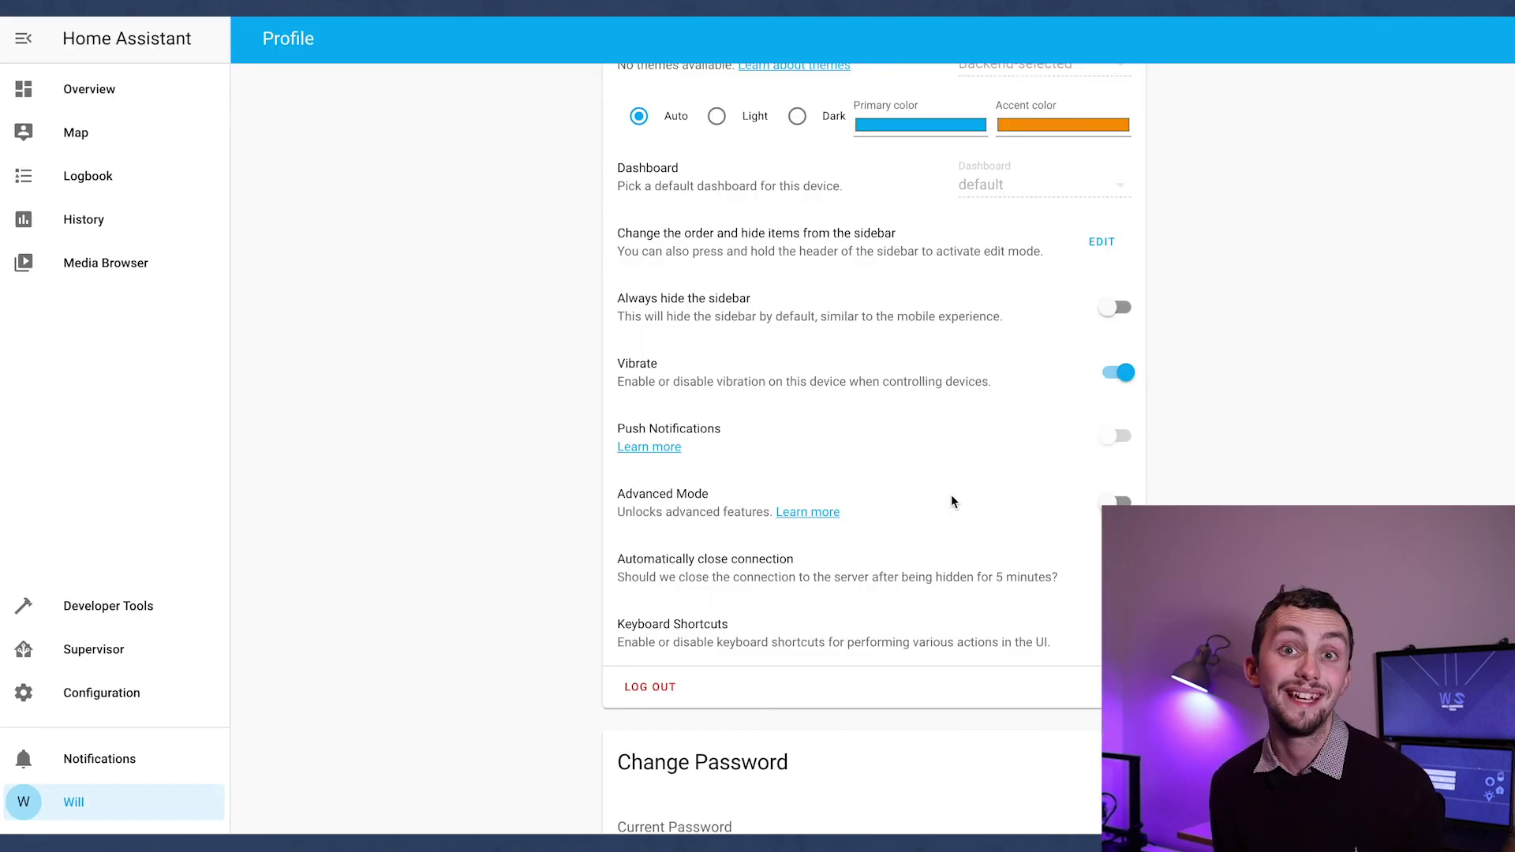
# Turn on Advanced Mode, then review the password, MFA and token sections.
pyautogui.click(1115, 502)
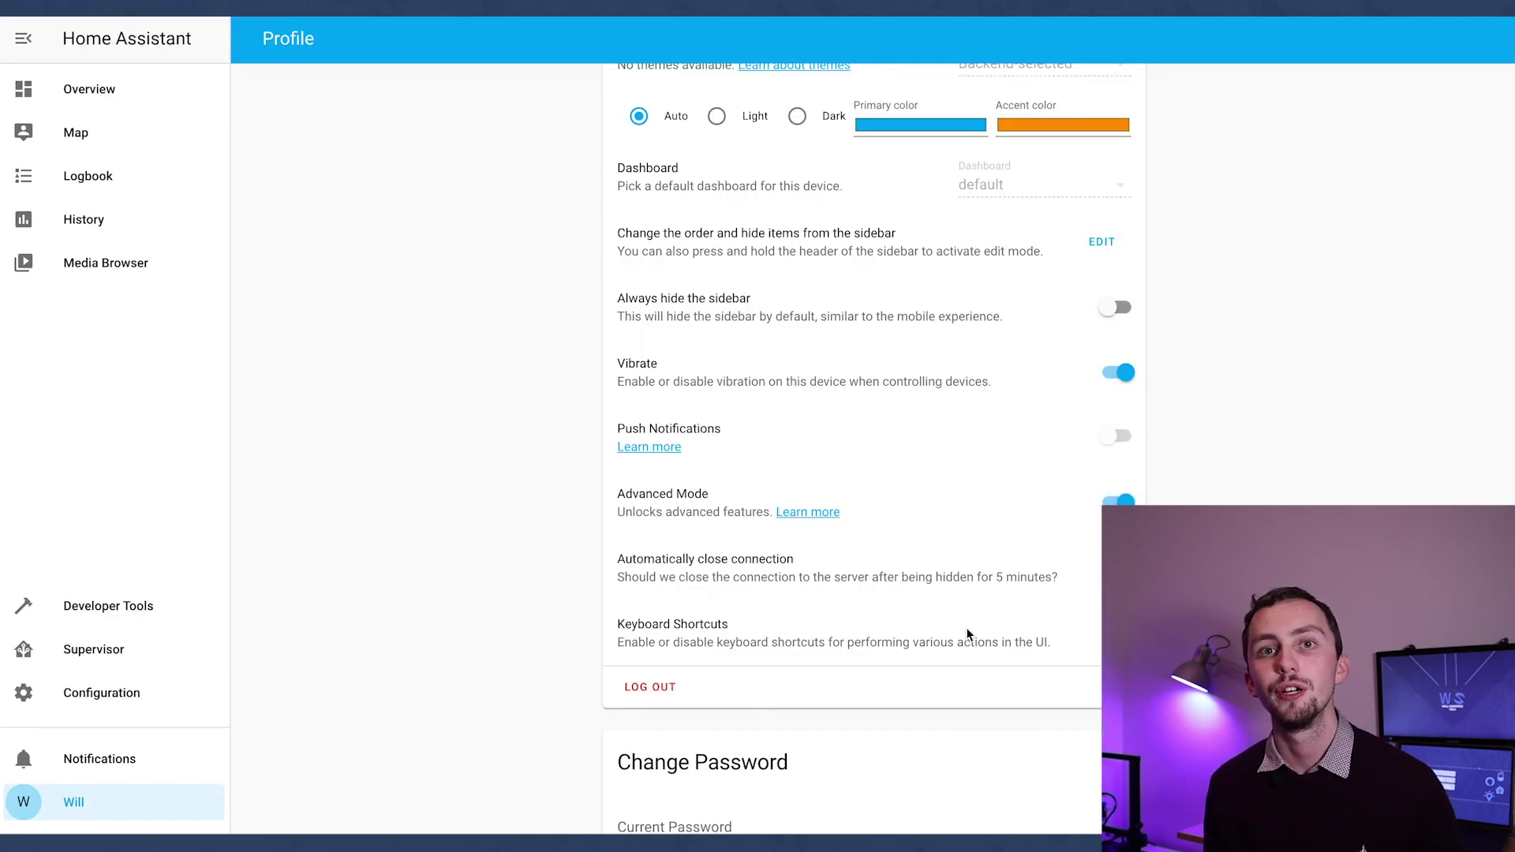
pyautogui.scroll(-5, 968, 632)
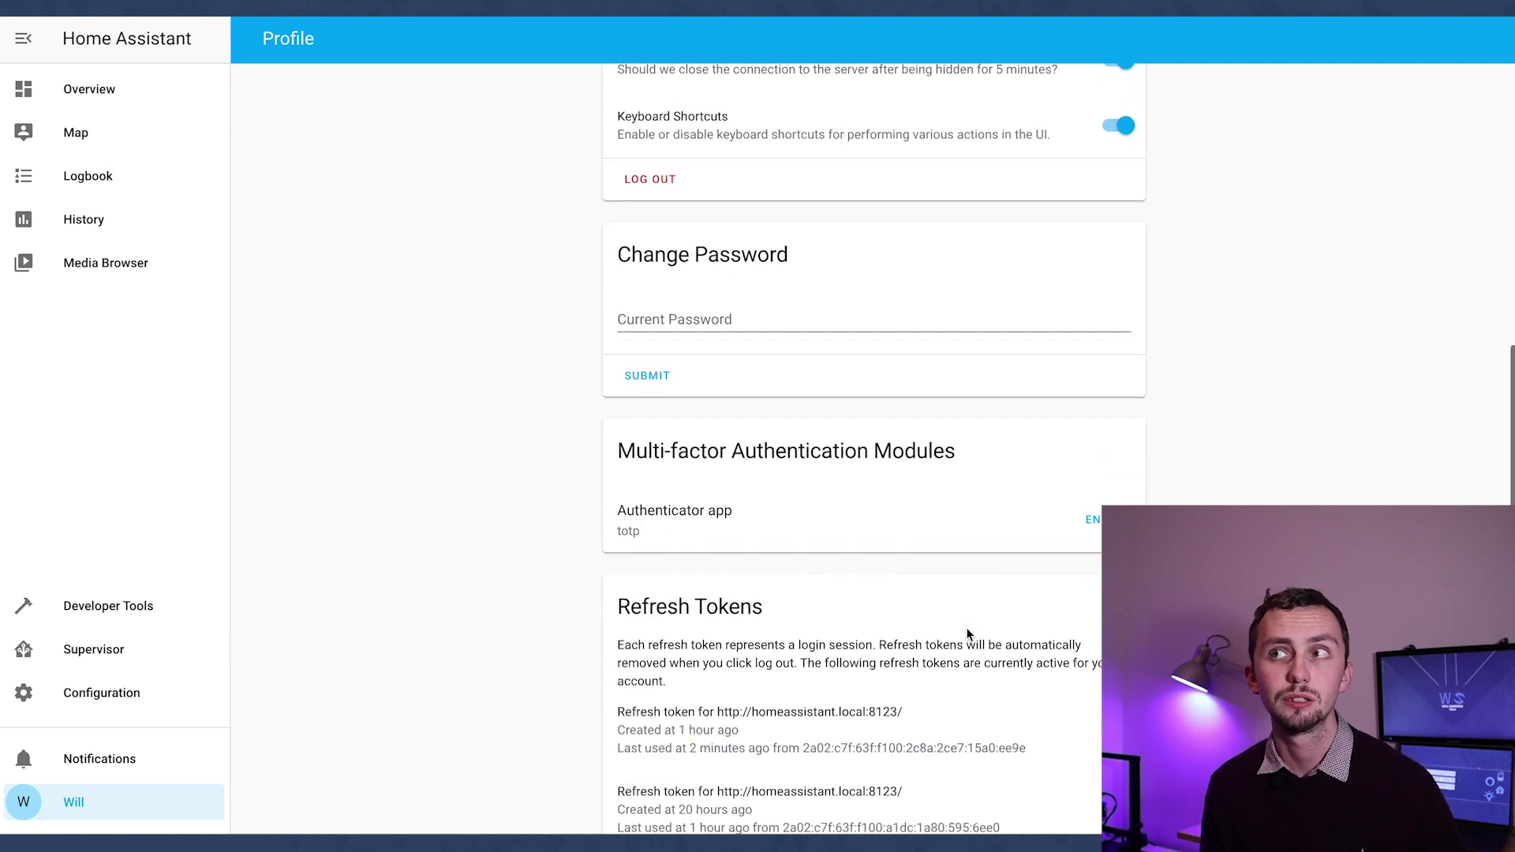
pyautogui.scroll(-3, 968, 632)
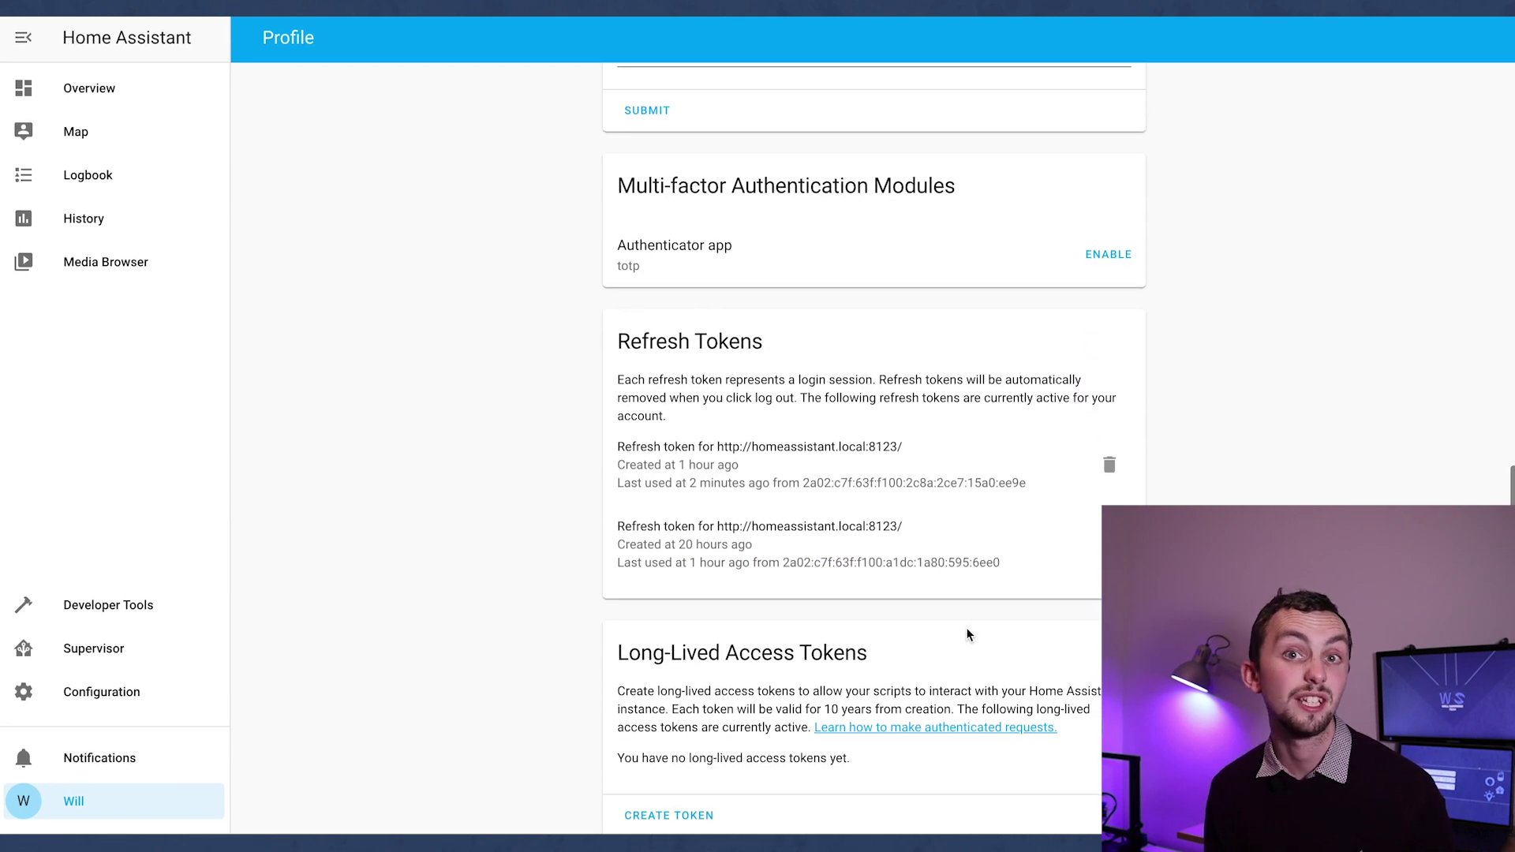
pyautogui.doubleClick(967, 630)
pyautogui.scroll(8, 963, 637)
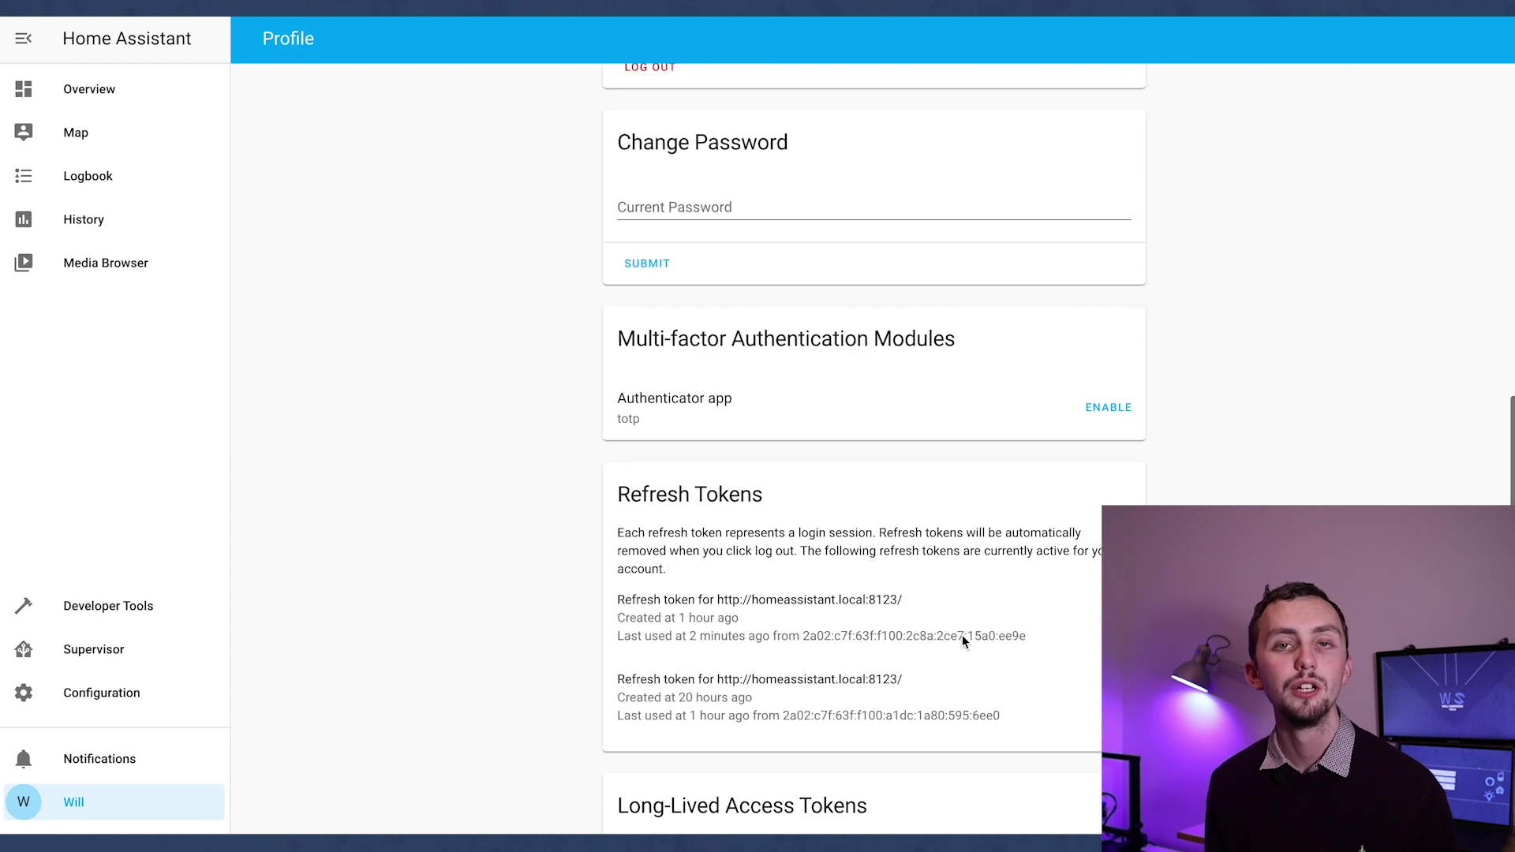
pyautogui.scroll(3, 963, 641)
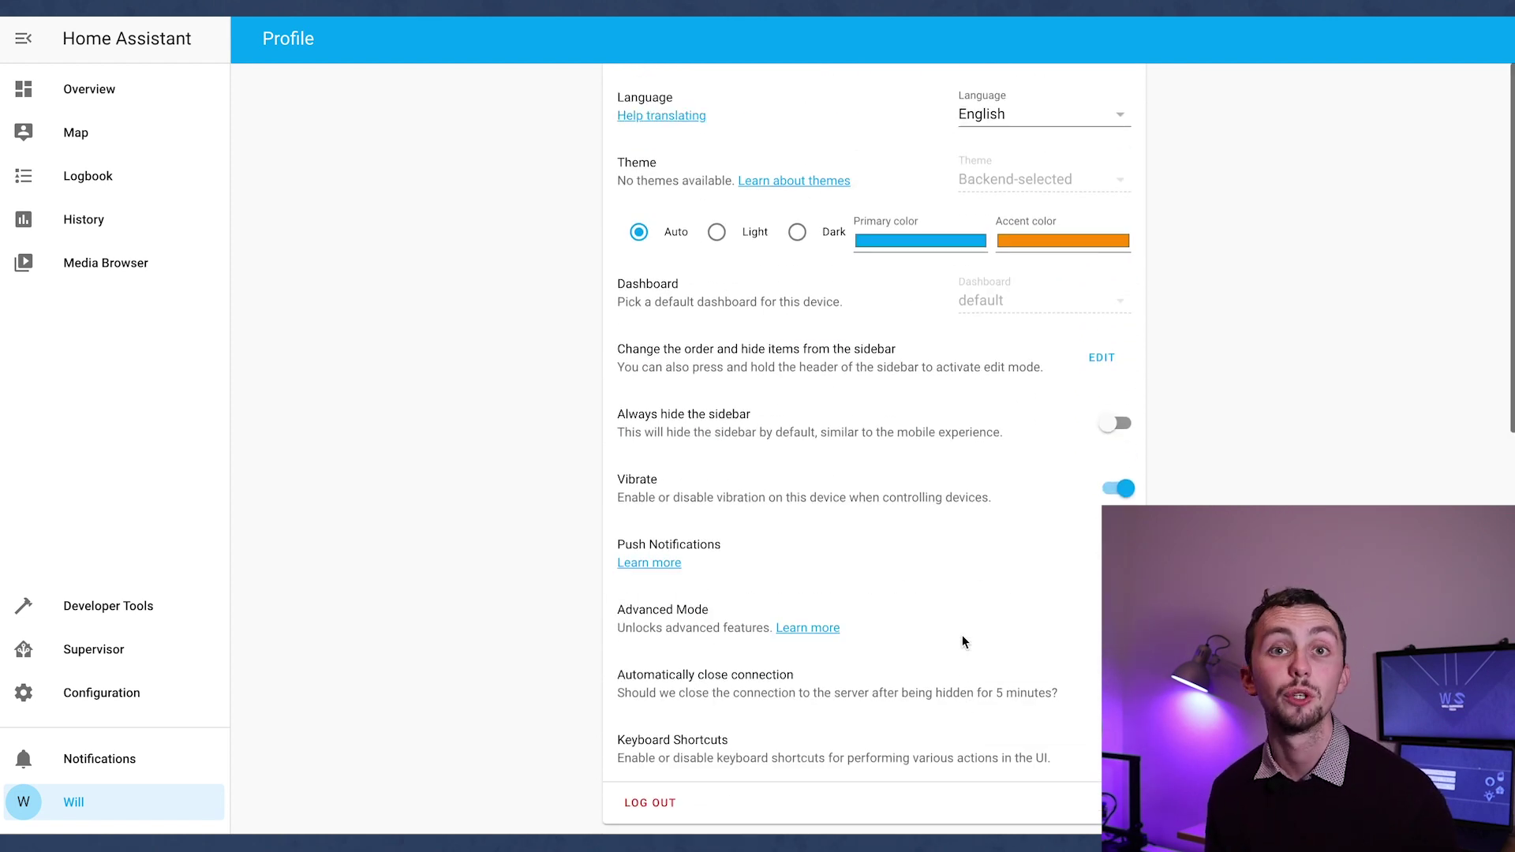
pyautogui.scroll(1, 963, 637)
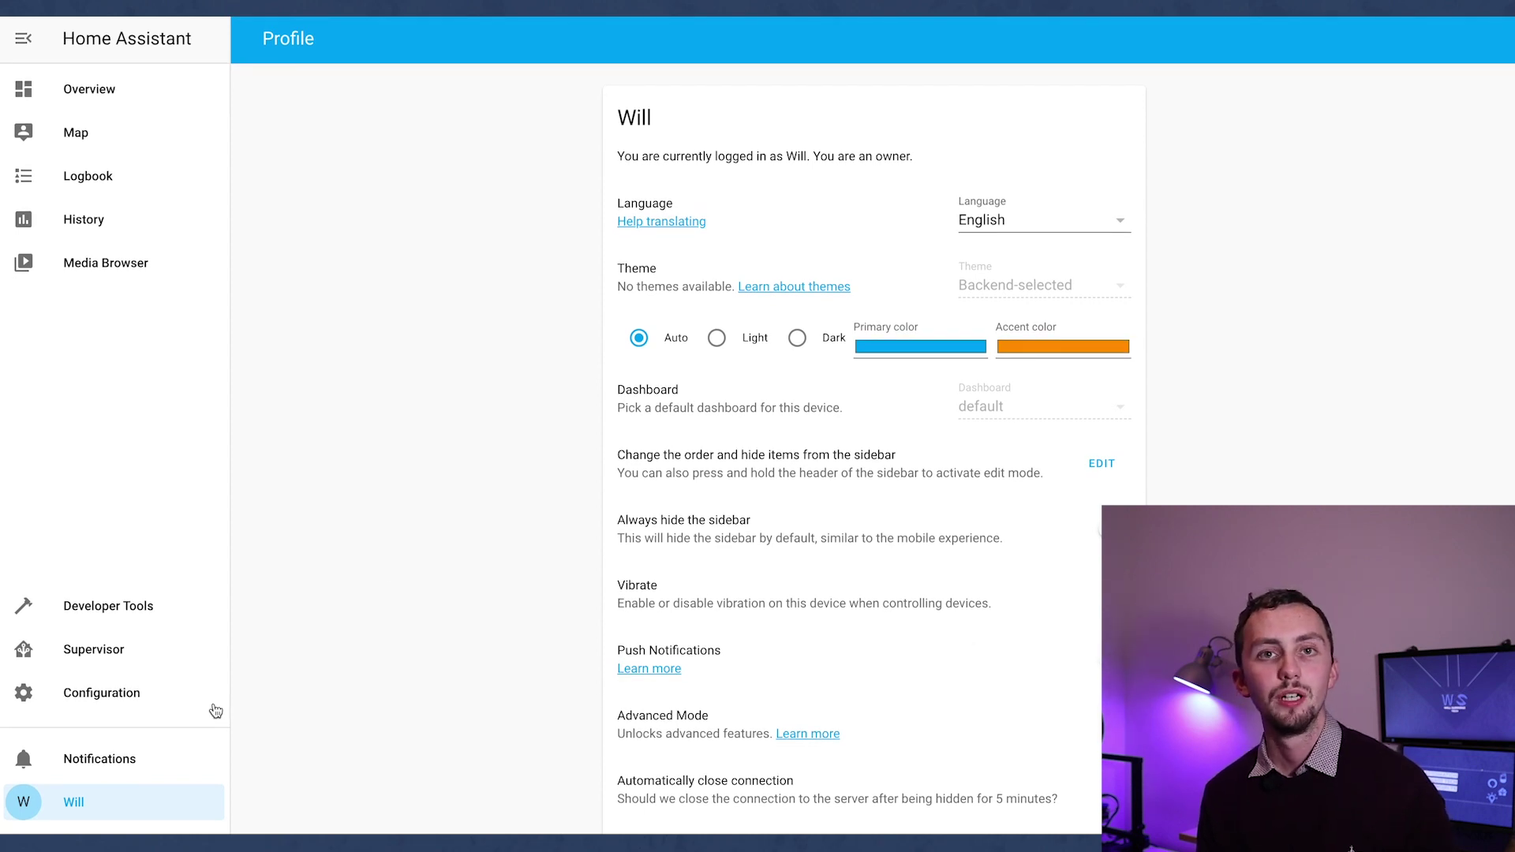
# Glance at the notifications drawer, then show the Configuration overview and scroll its sections.
pyautogui.click(101, 758)
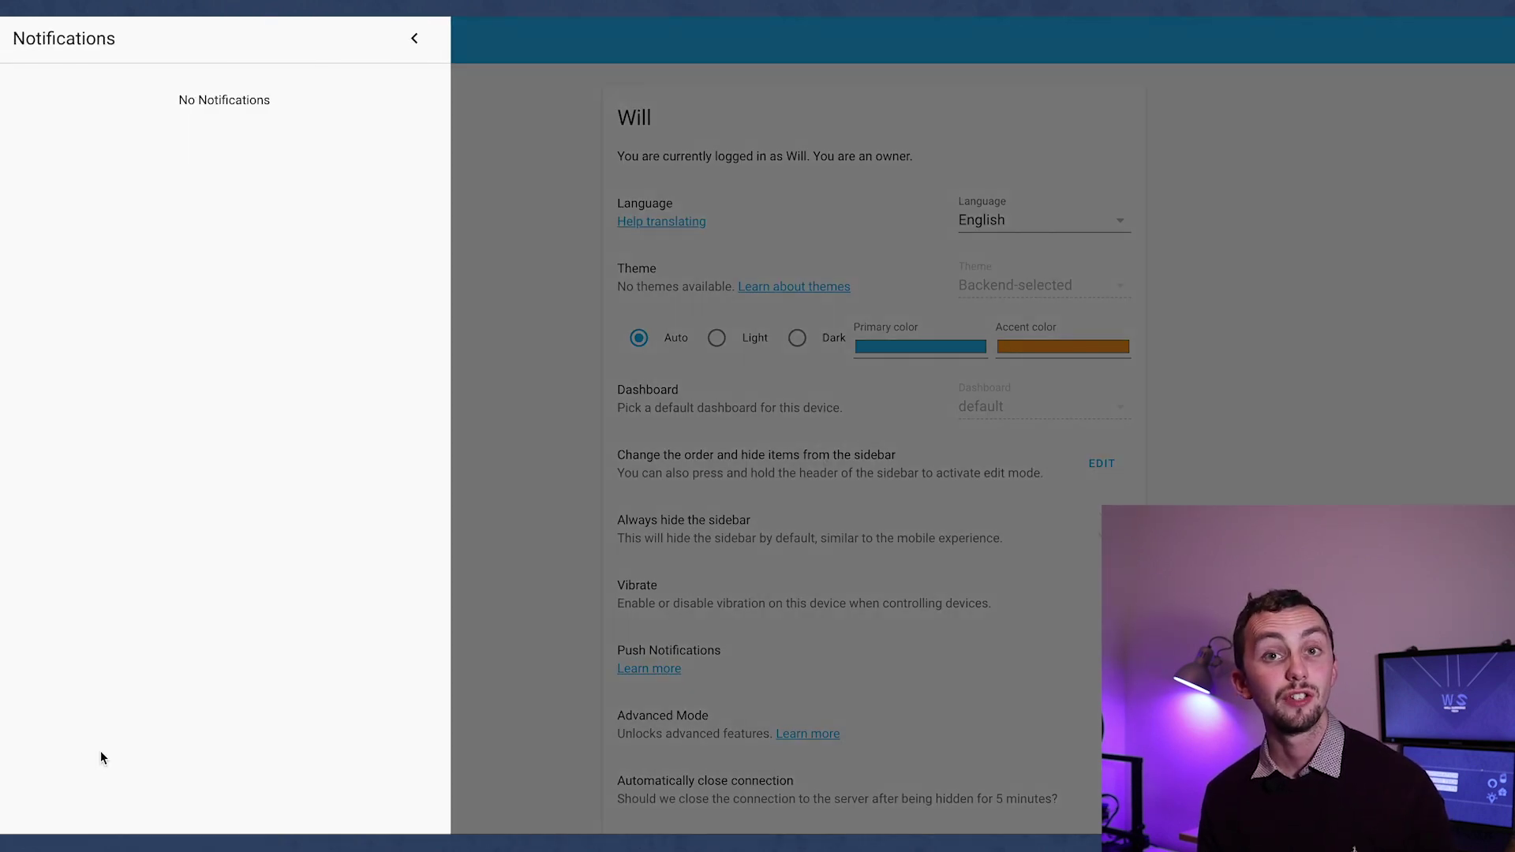
pyautogui.click(416, 41)
pyautogui.click(93, 685)
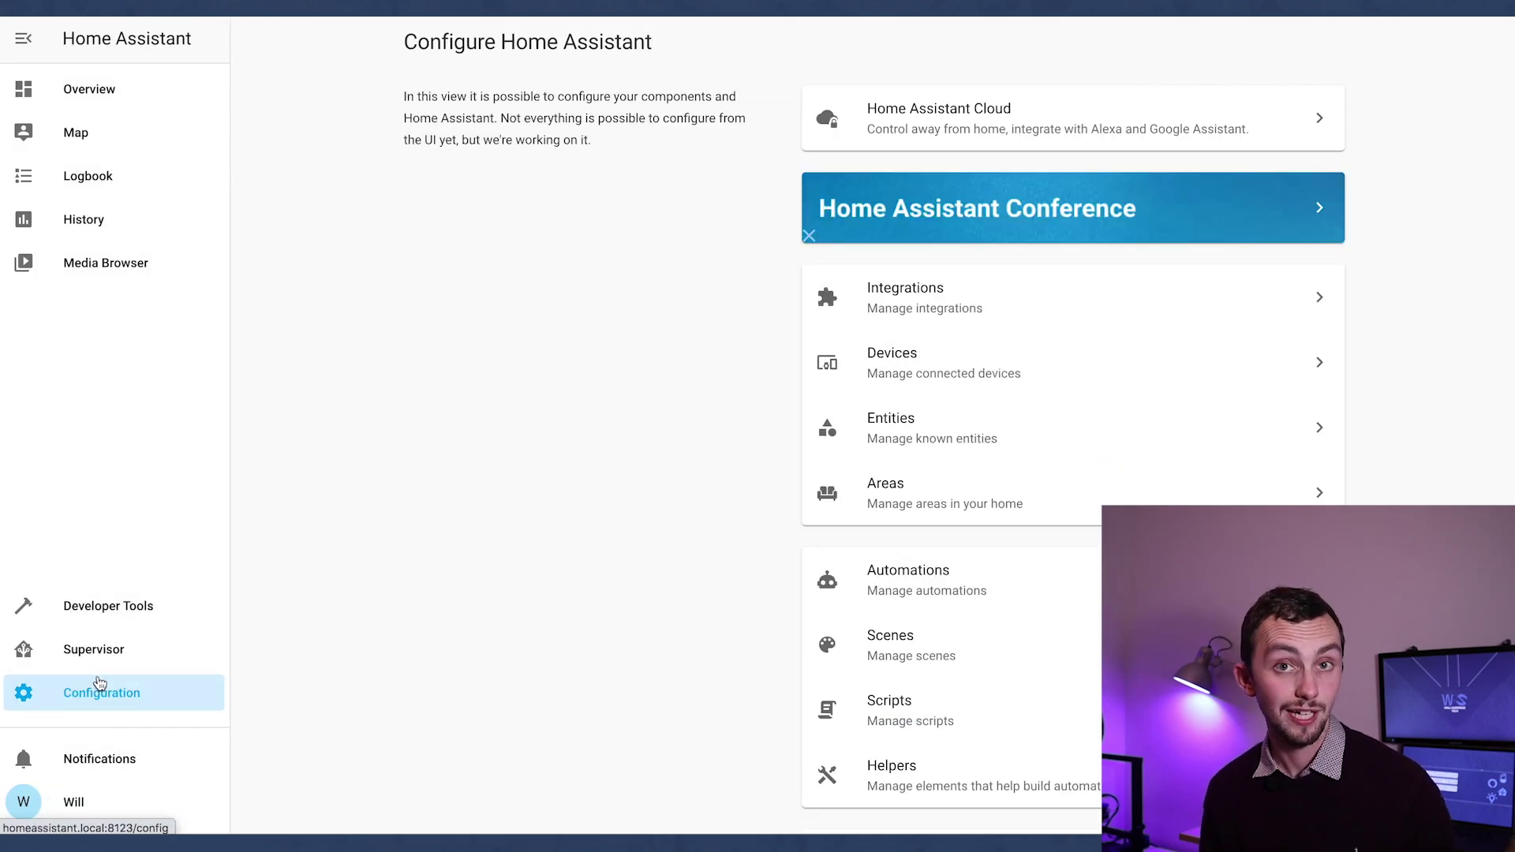
pyautogui.scroll(-10, 528, 674)
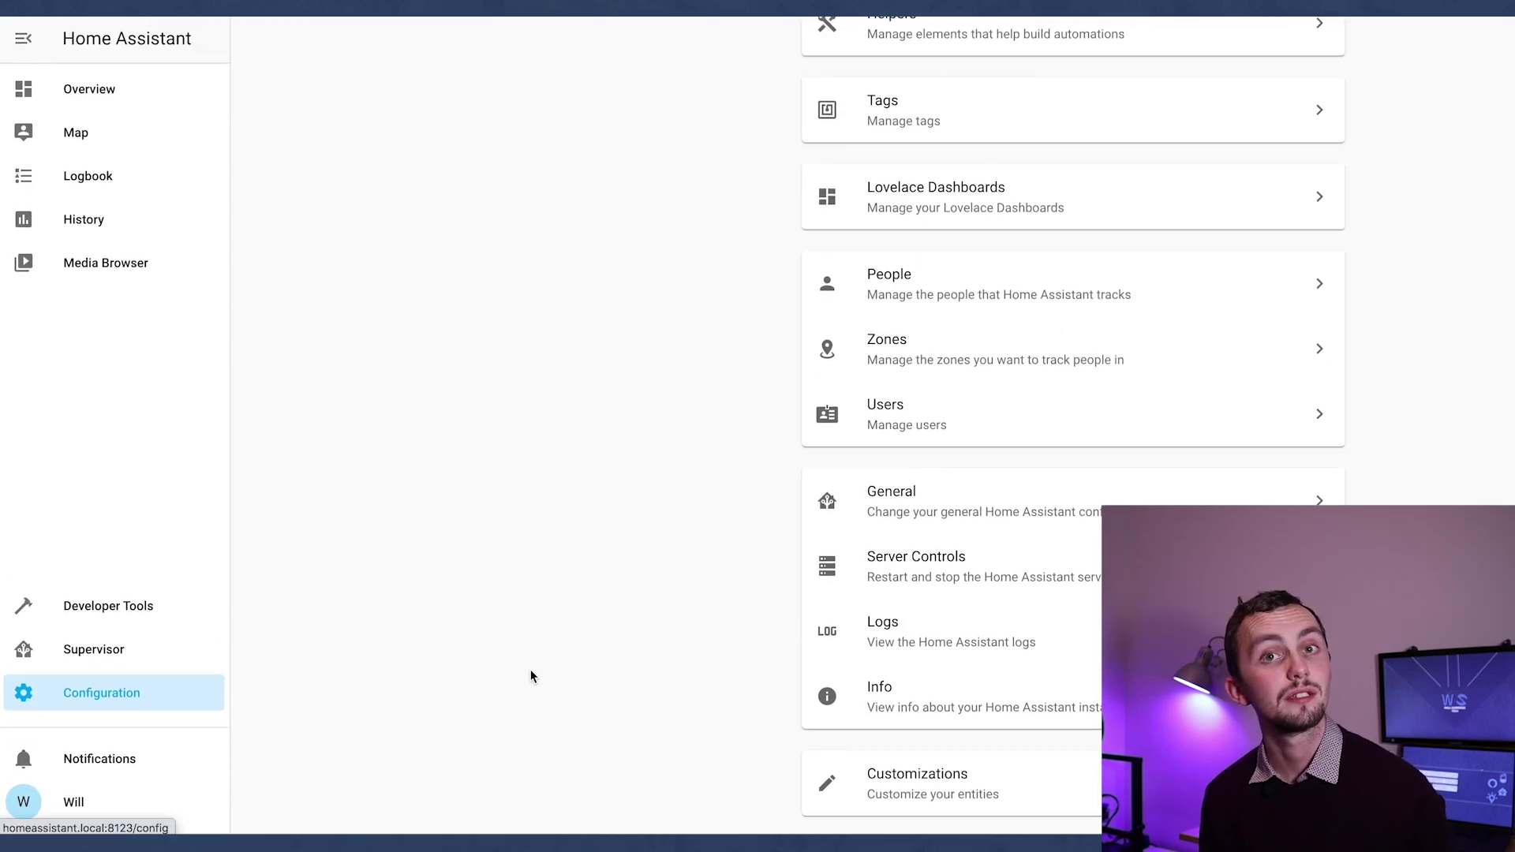
pyautogui.scroll(5, 530, 669)
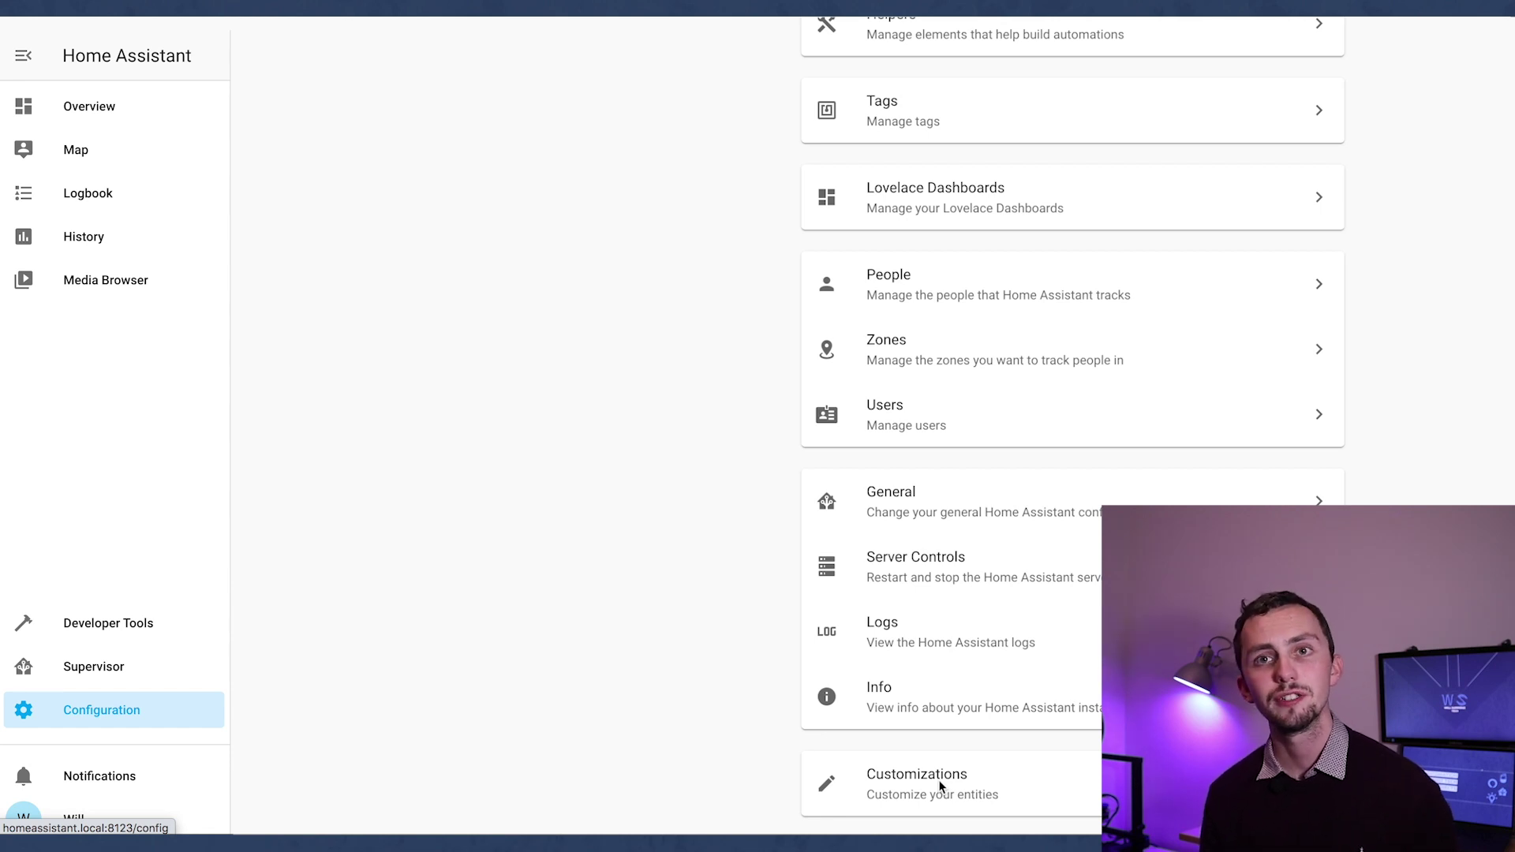
# On Customizations, select WLED Master (light), then switch to Cave SB Temperature (sensor).
pyautogui.click(966, 788)
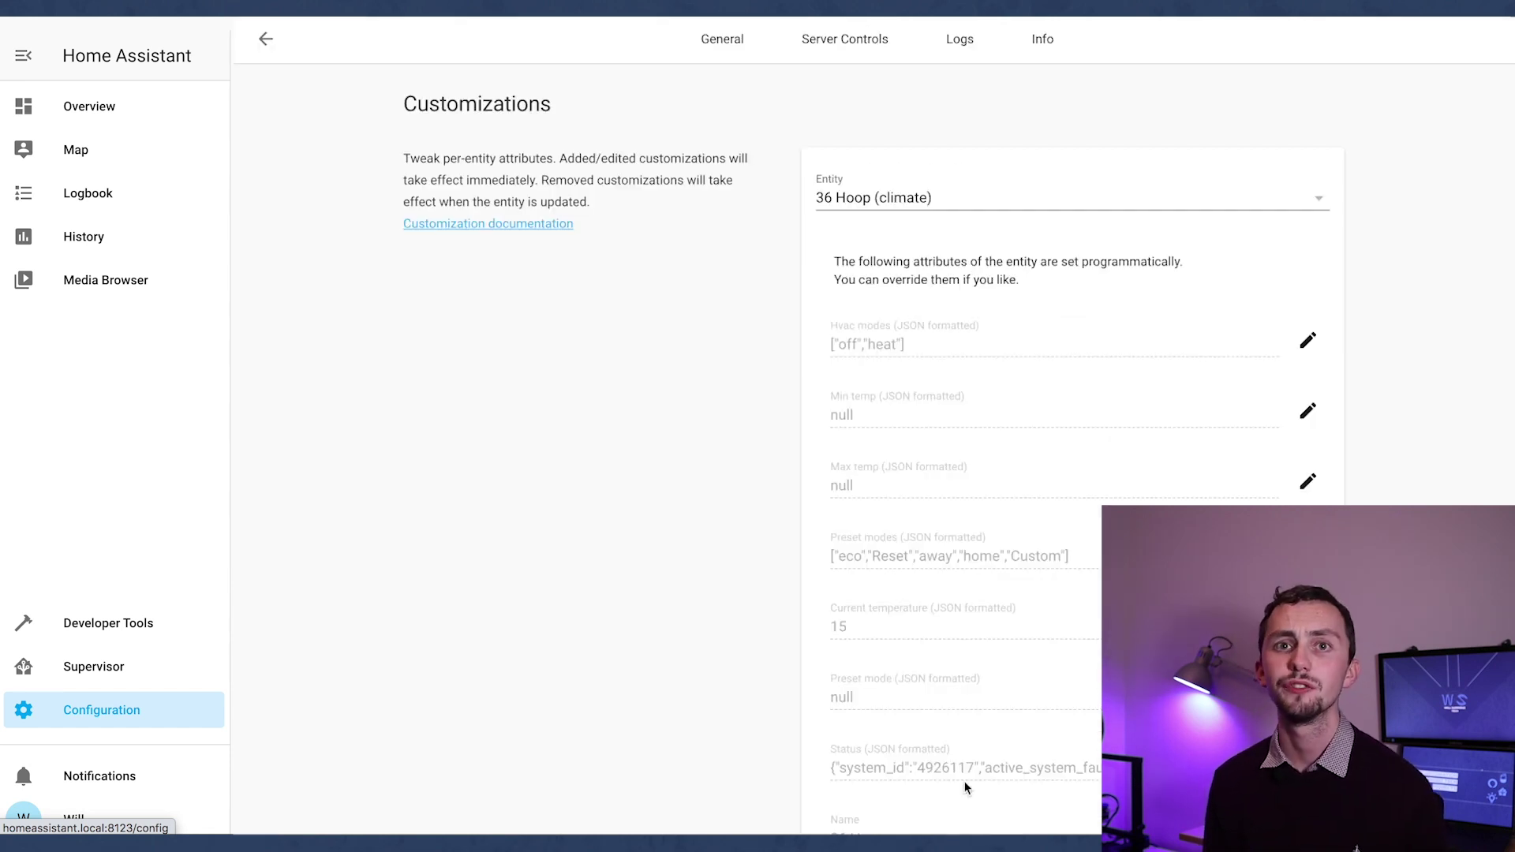
pyautogui.scroll(-3, 967, 657)
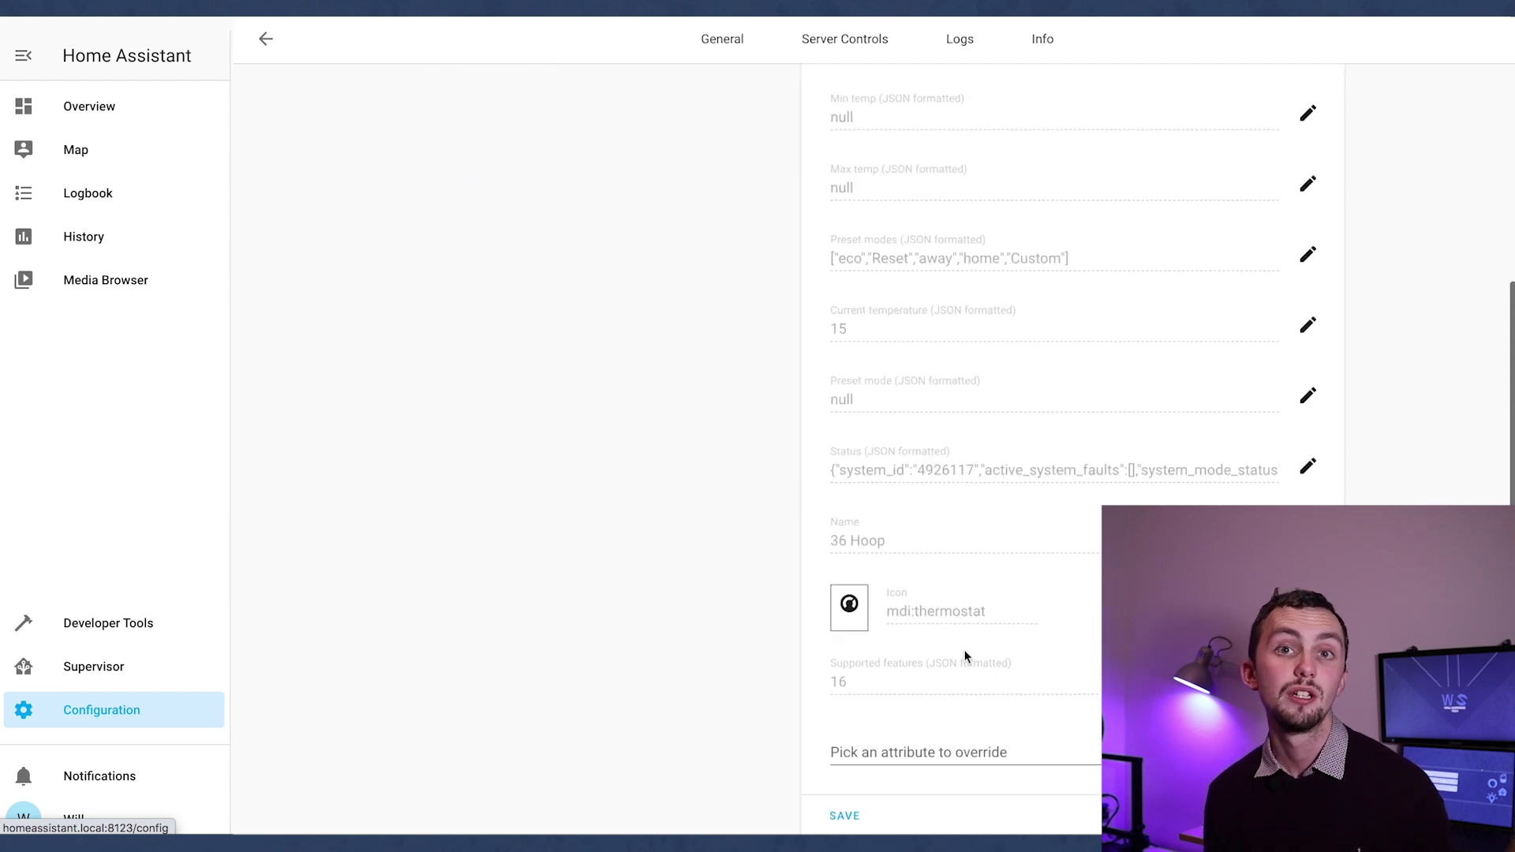
pyautogui.scroll(3, 966, 657)
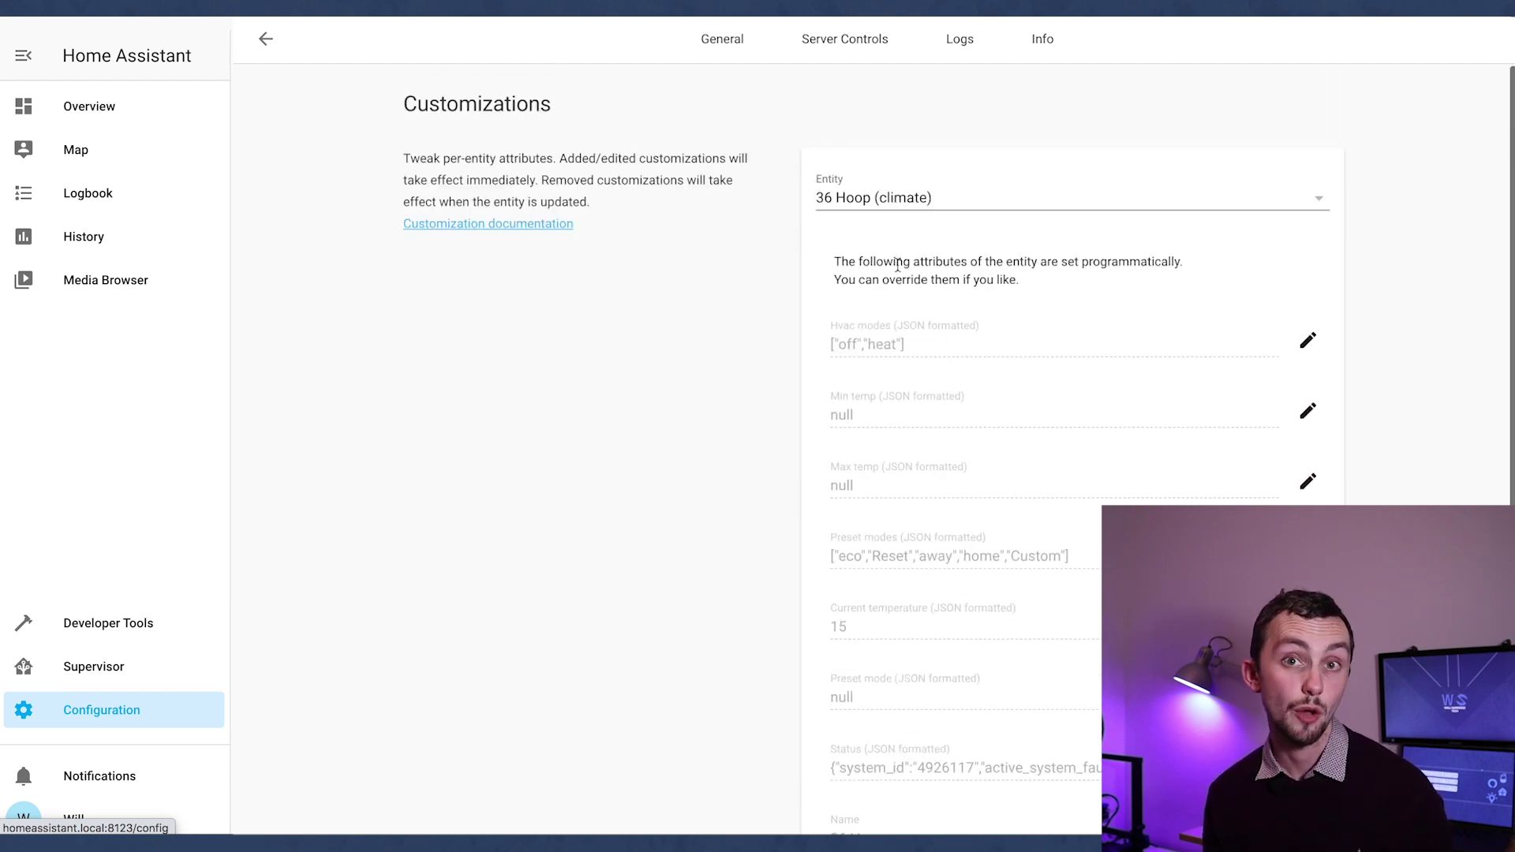
pyautogui.click(947, 204)
pyautogui.scroll(-15, 1078, 491)
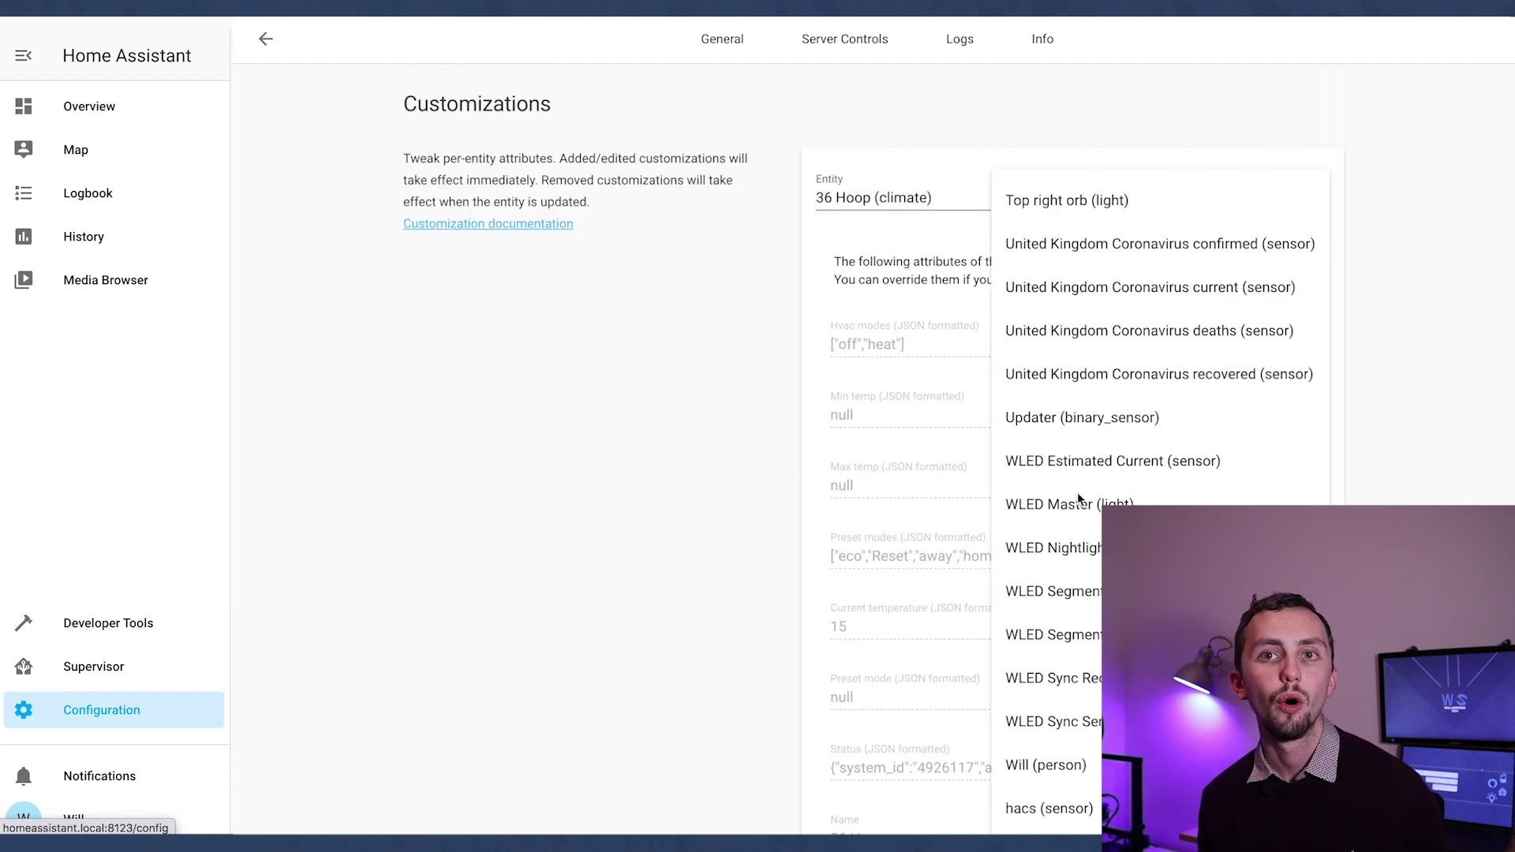
pyautogui.click(1078, 491)
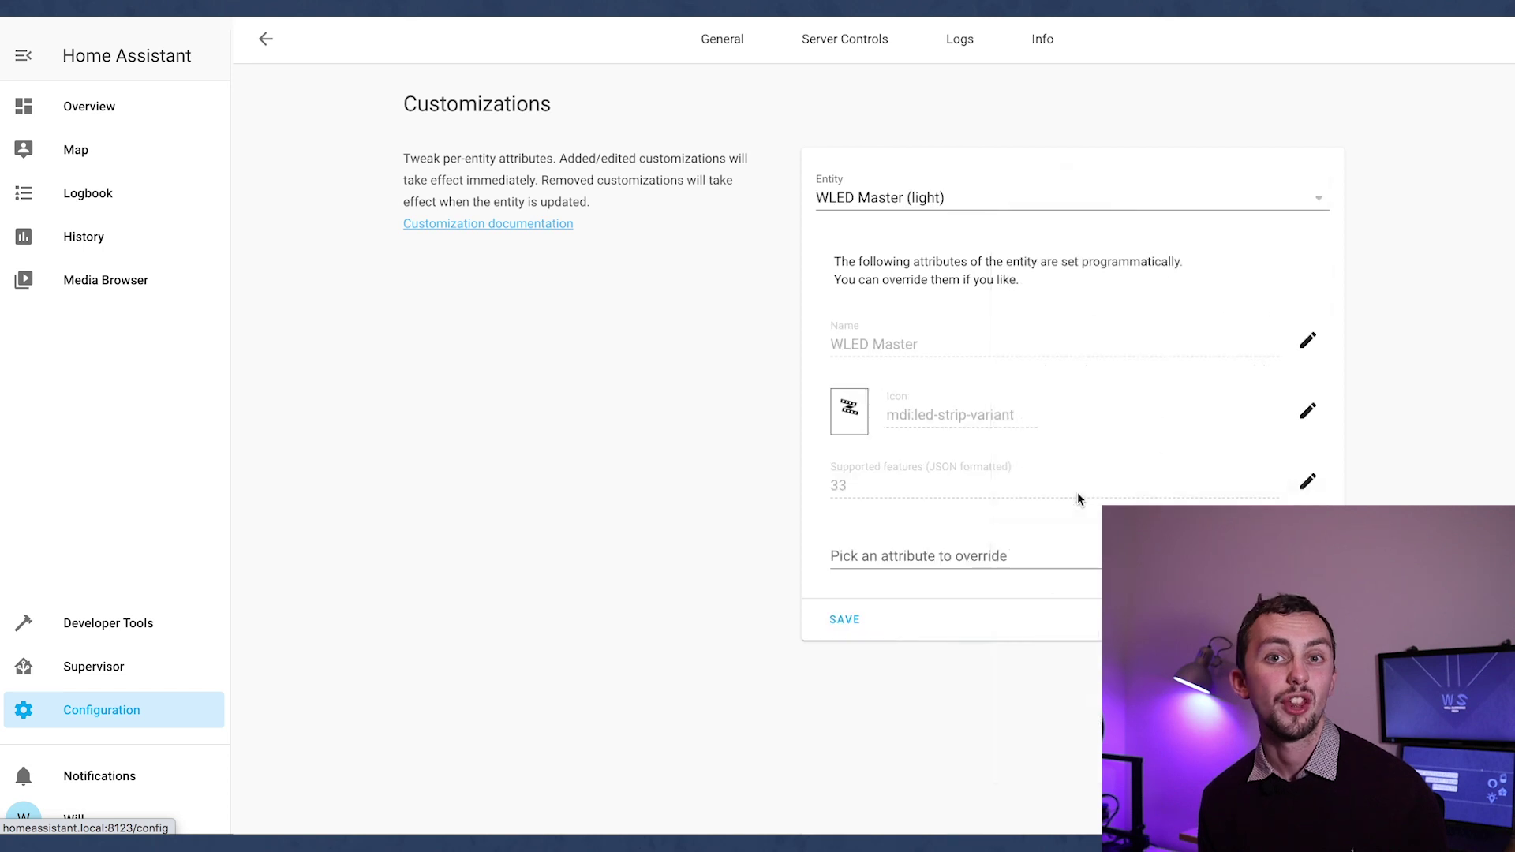
pyautogui.click(886, 213)
pyautogui.scroll(15, 1042, 189)
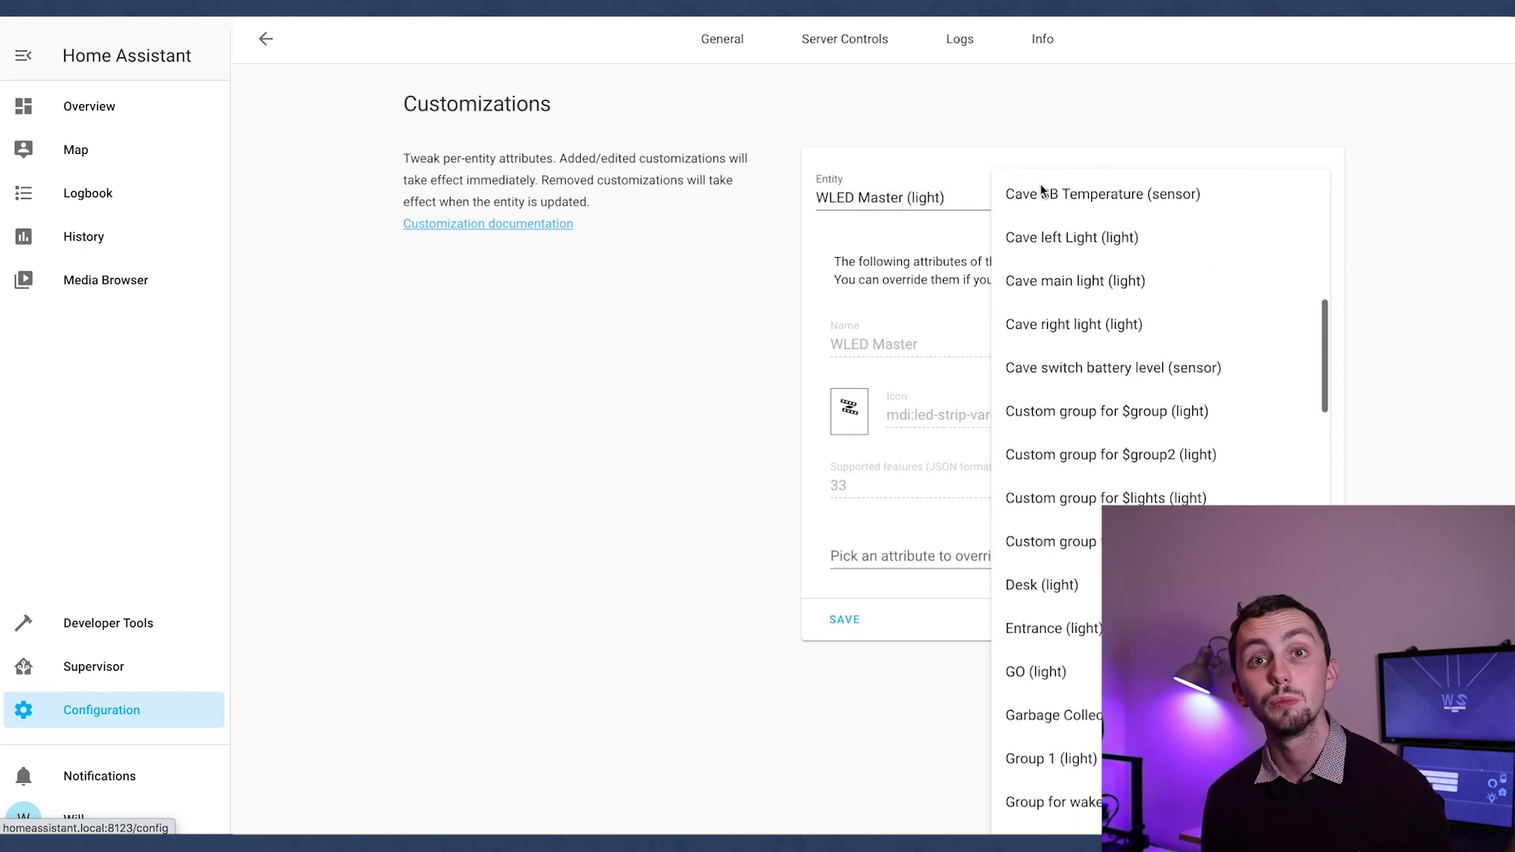
pyautogui.click(1042, 194)
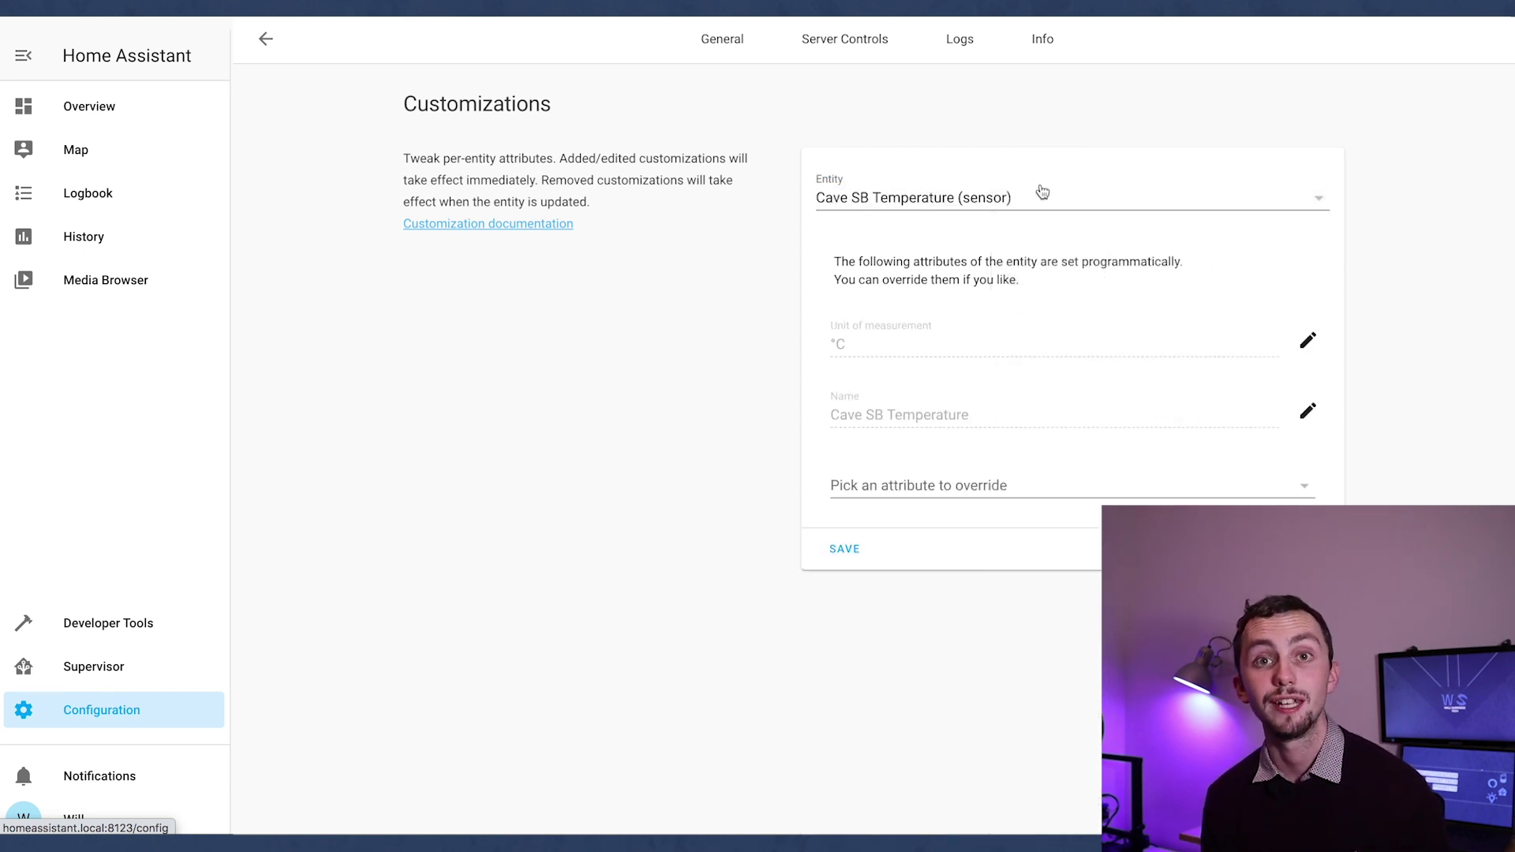
# Go back to Configuration and open Info to review version 0.118.4, System Health and integrations.
pyautogui.click(272, 39)
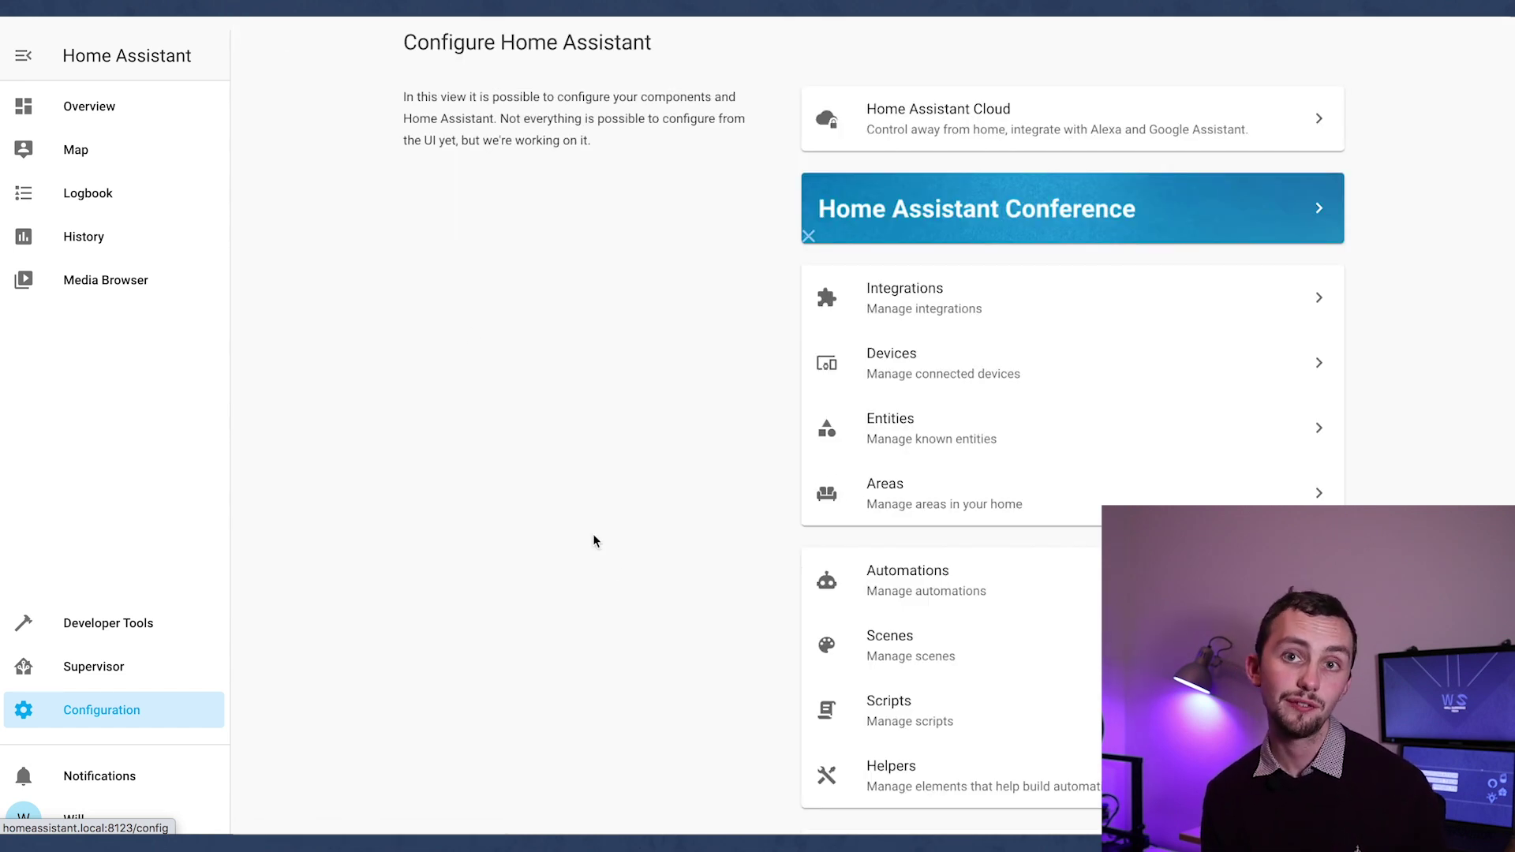
pyautogui.scroll(-10, 900, 720)
pyautogui.click(928, 689)
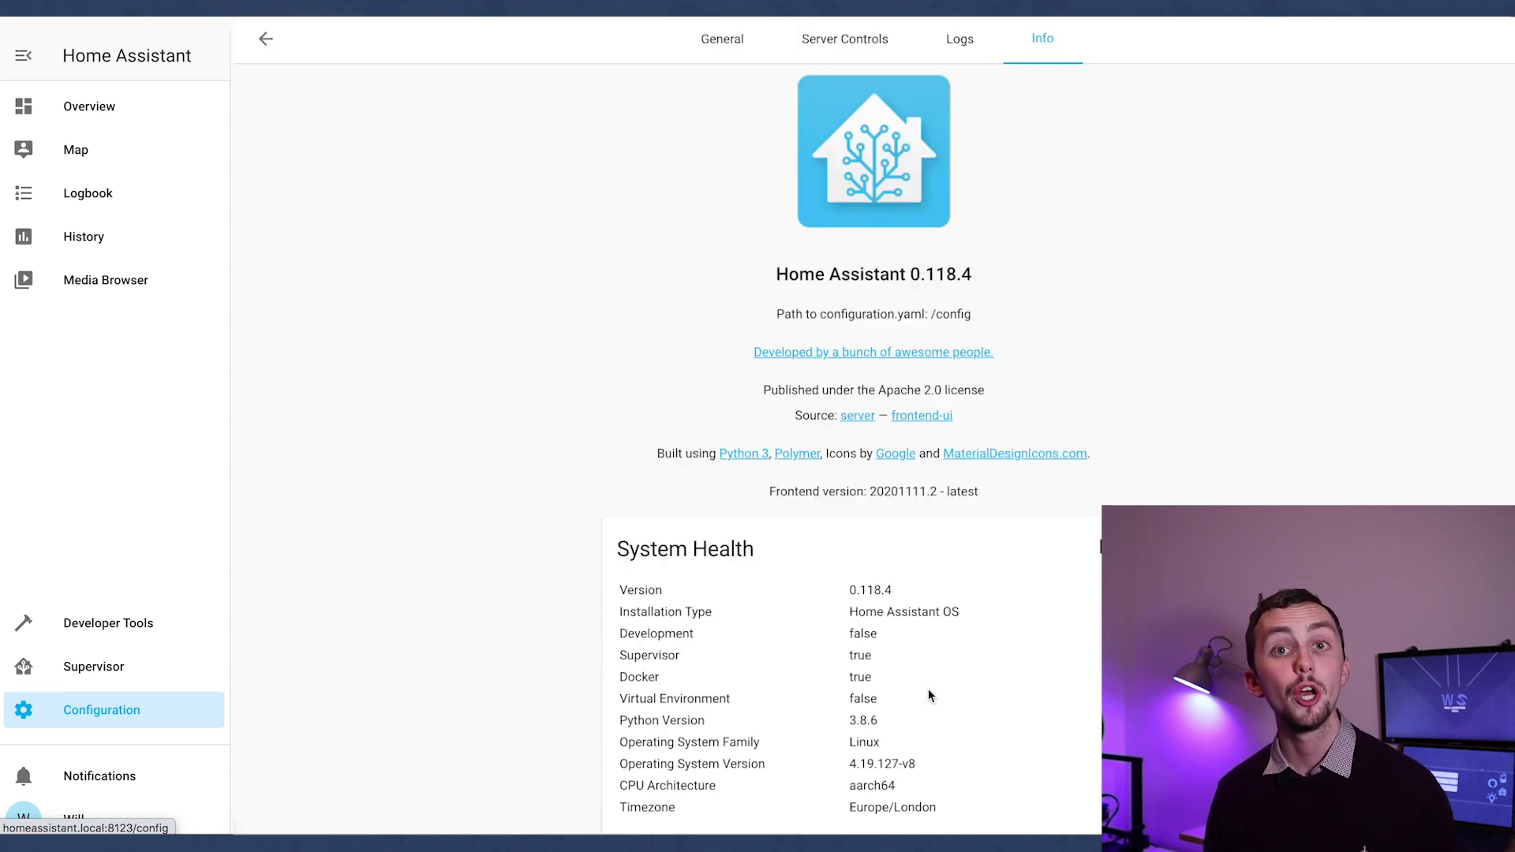
pyautogui.scroll(-5, 929, 689)
pyautogui.scroll(-5, 928, 689)
pyautogui.scroll(5, 928, 689)
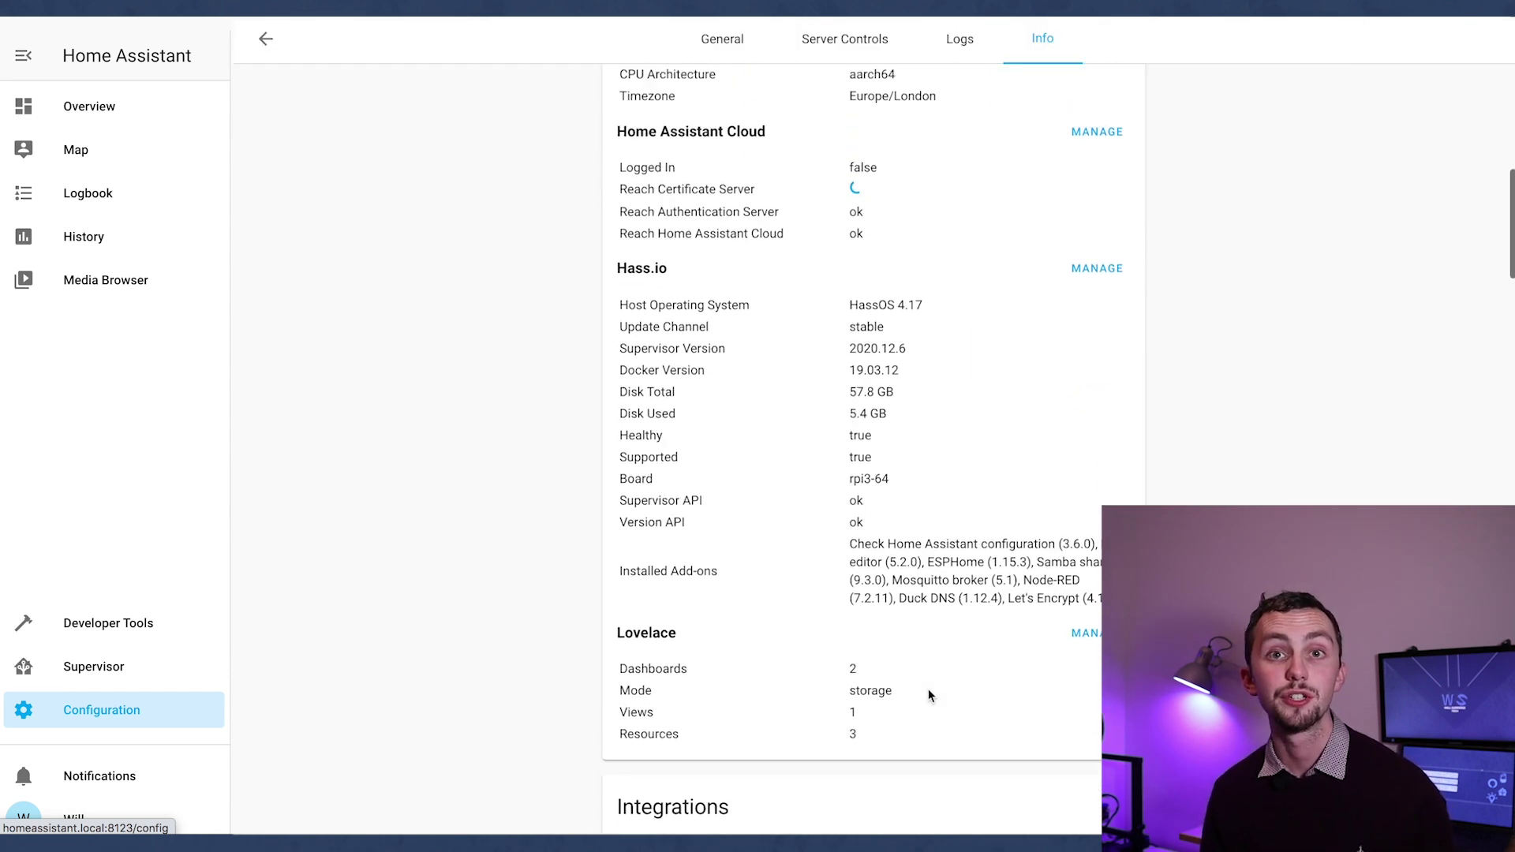
pyautogui.scroll(-15, 930, 695)
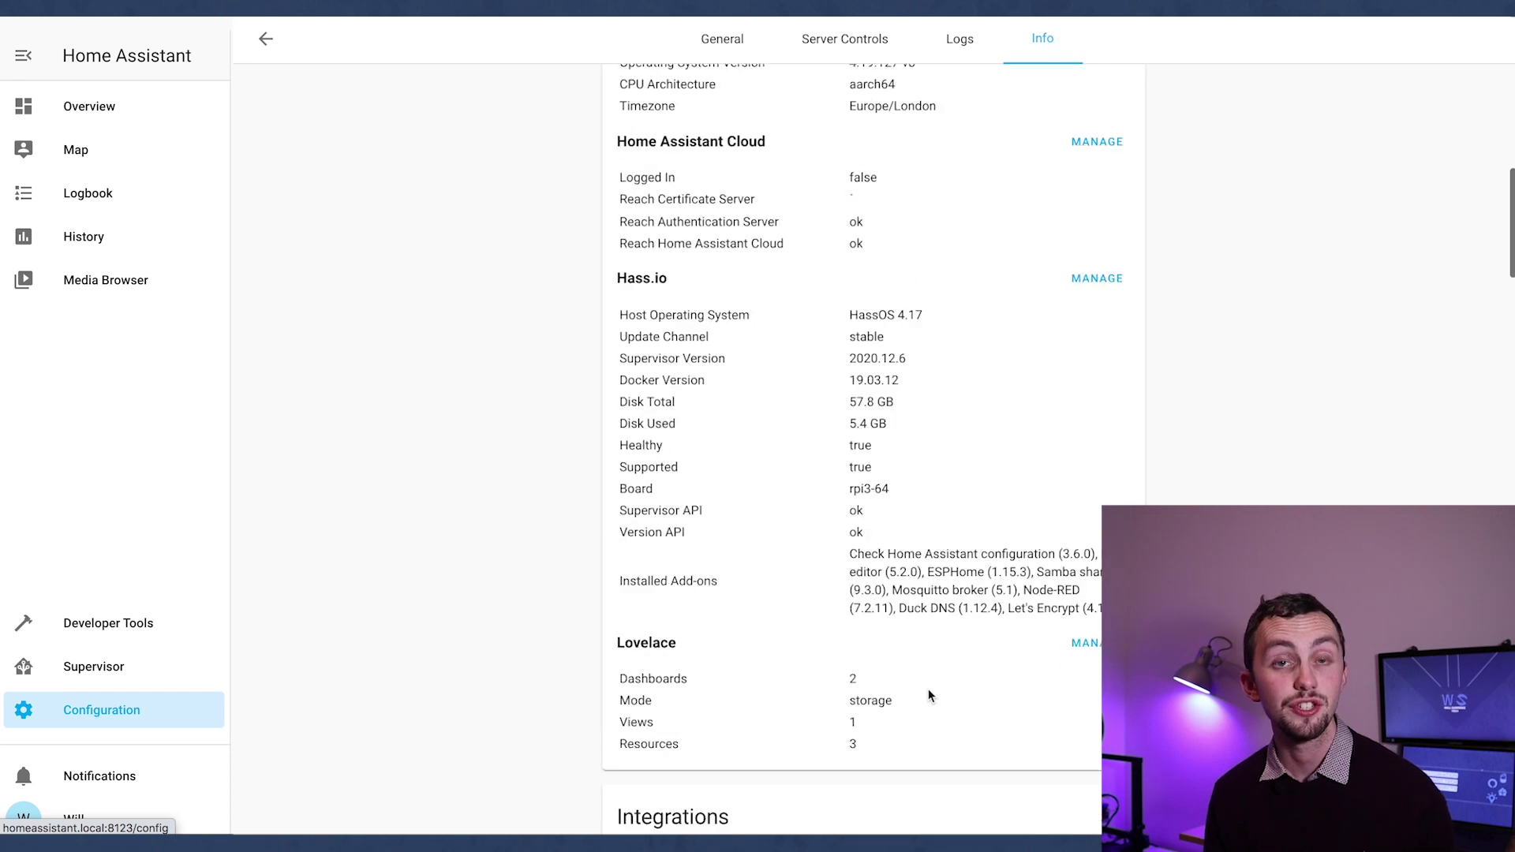
pyautogui.scroll(-20, 930, 695)
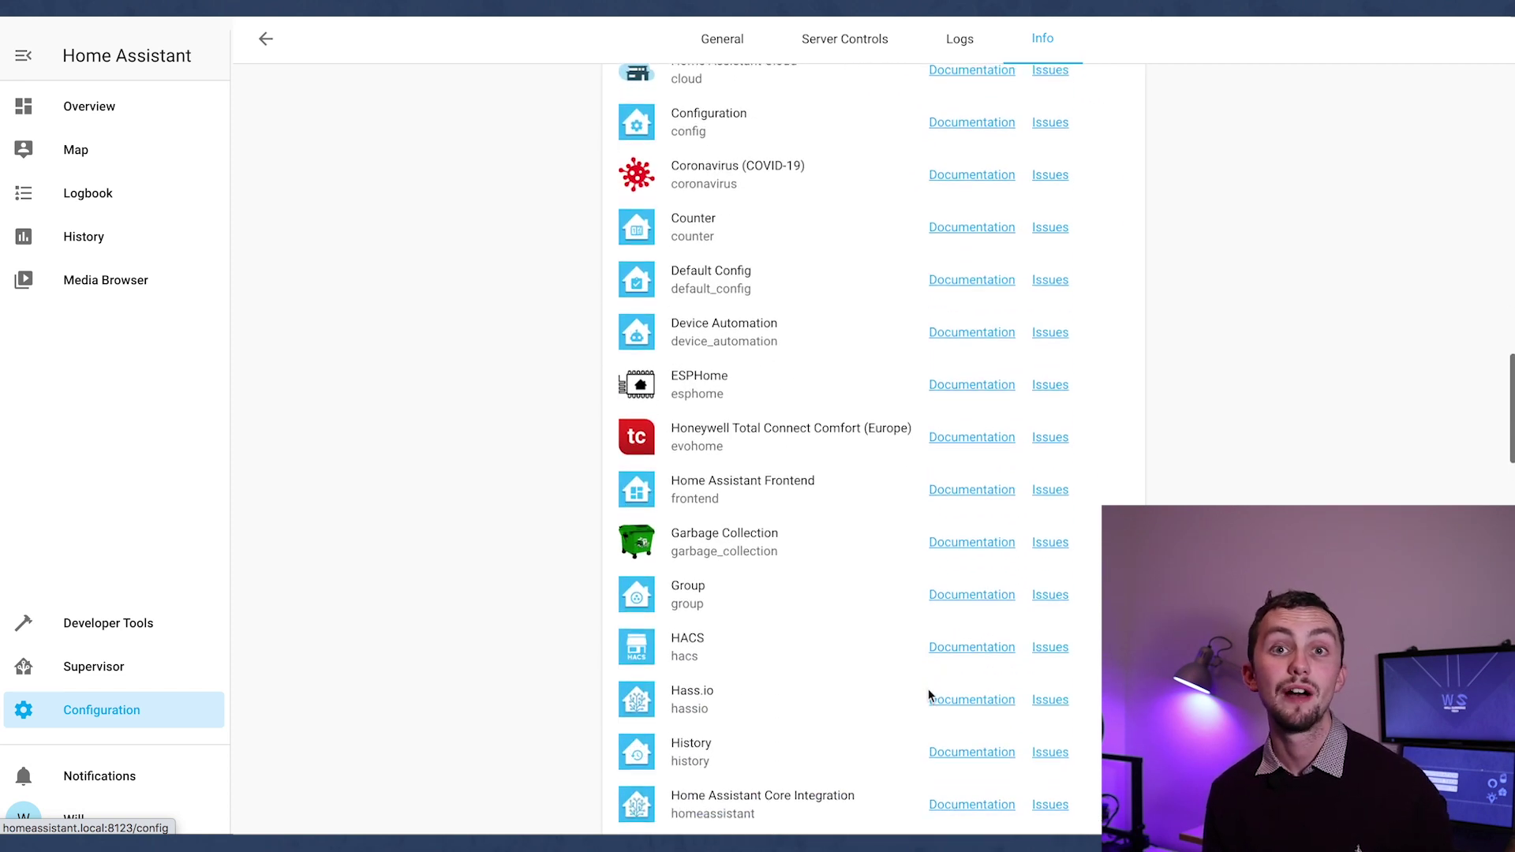
pyautogui.scroll(-12, 895, 268)
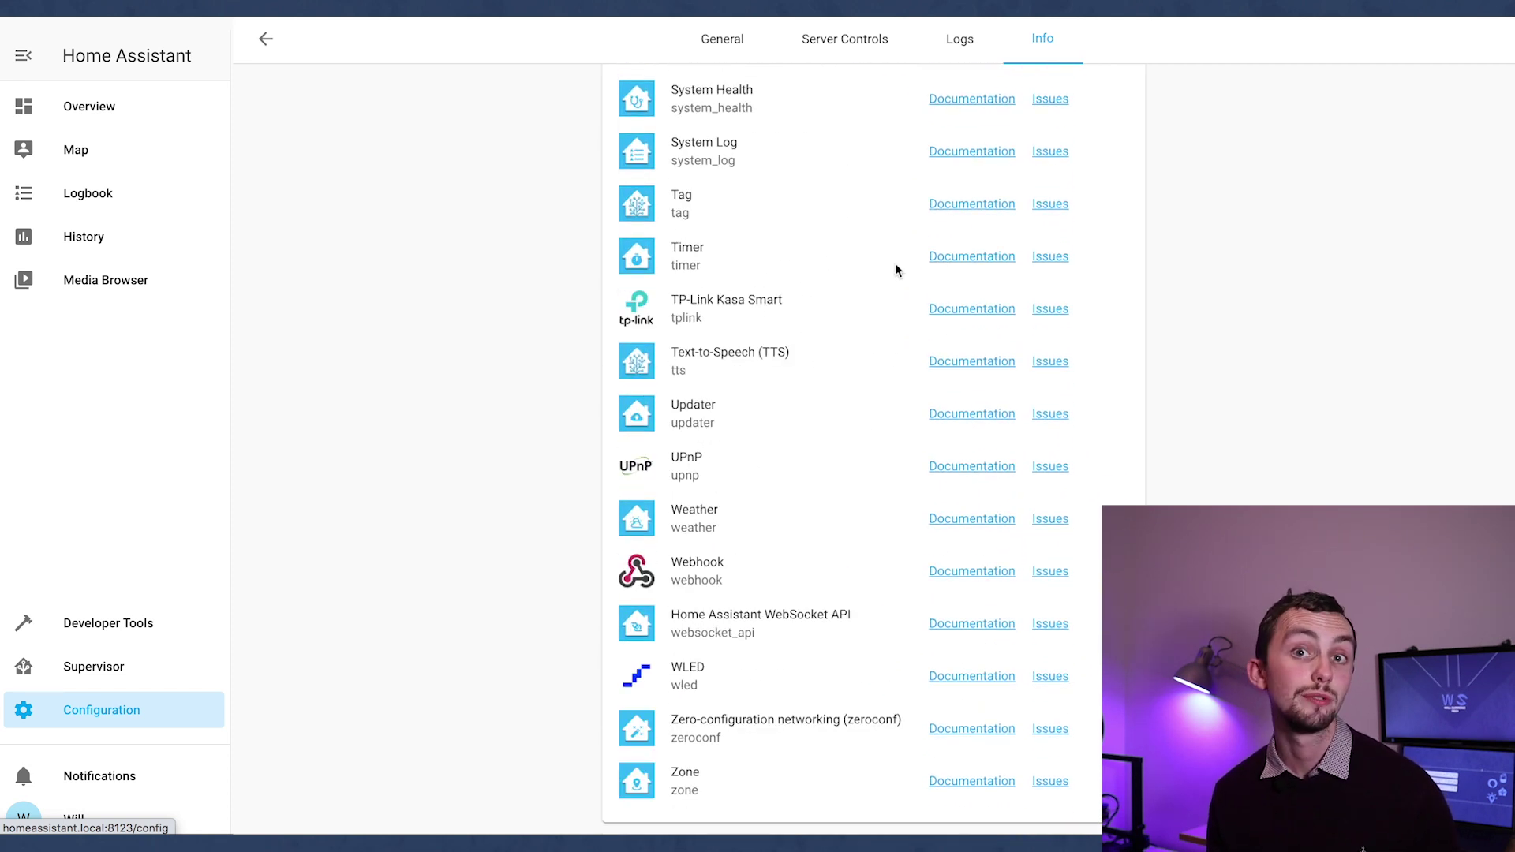
# Switch to Logs, clear the listed issues and refresh the issue list.
pyautogui.click(966, 56)
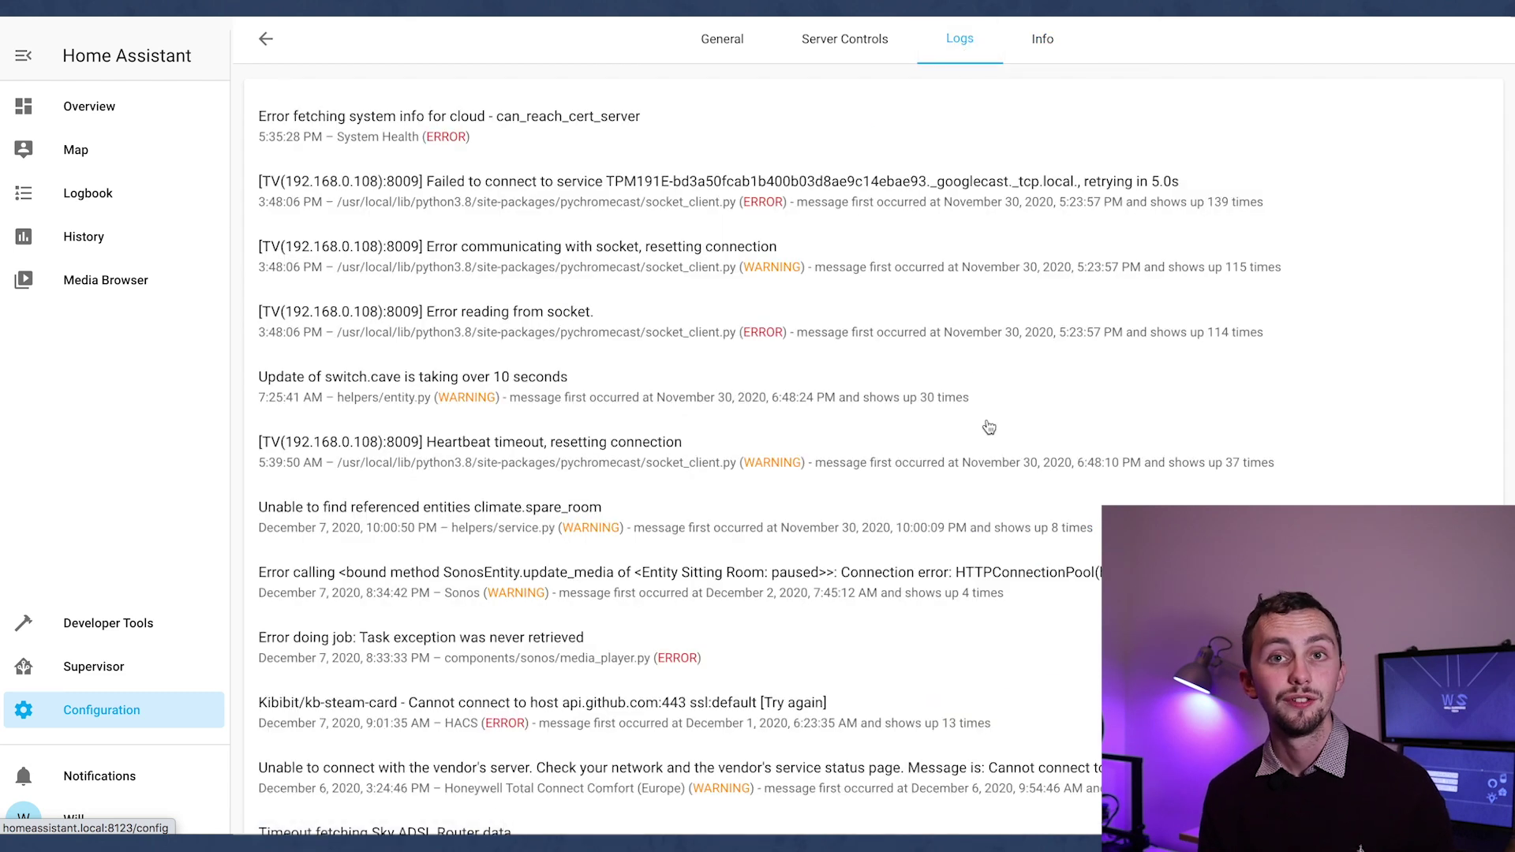
pyautogui.scroll(-20, 989, 427)
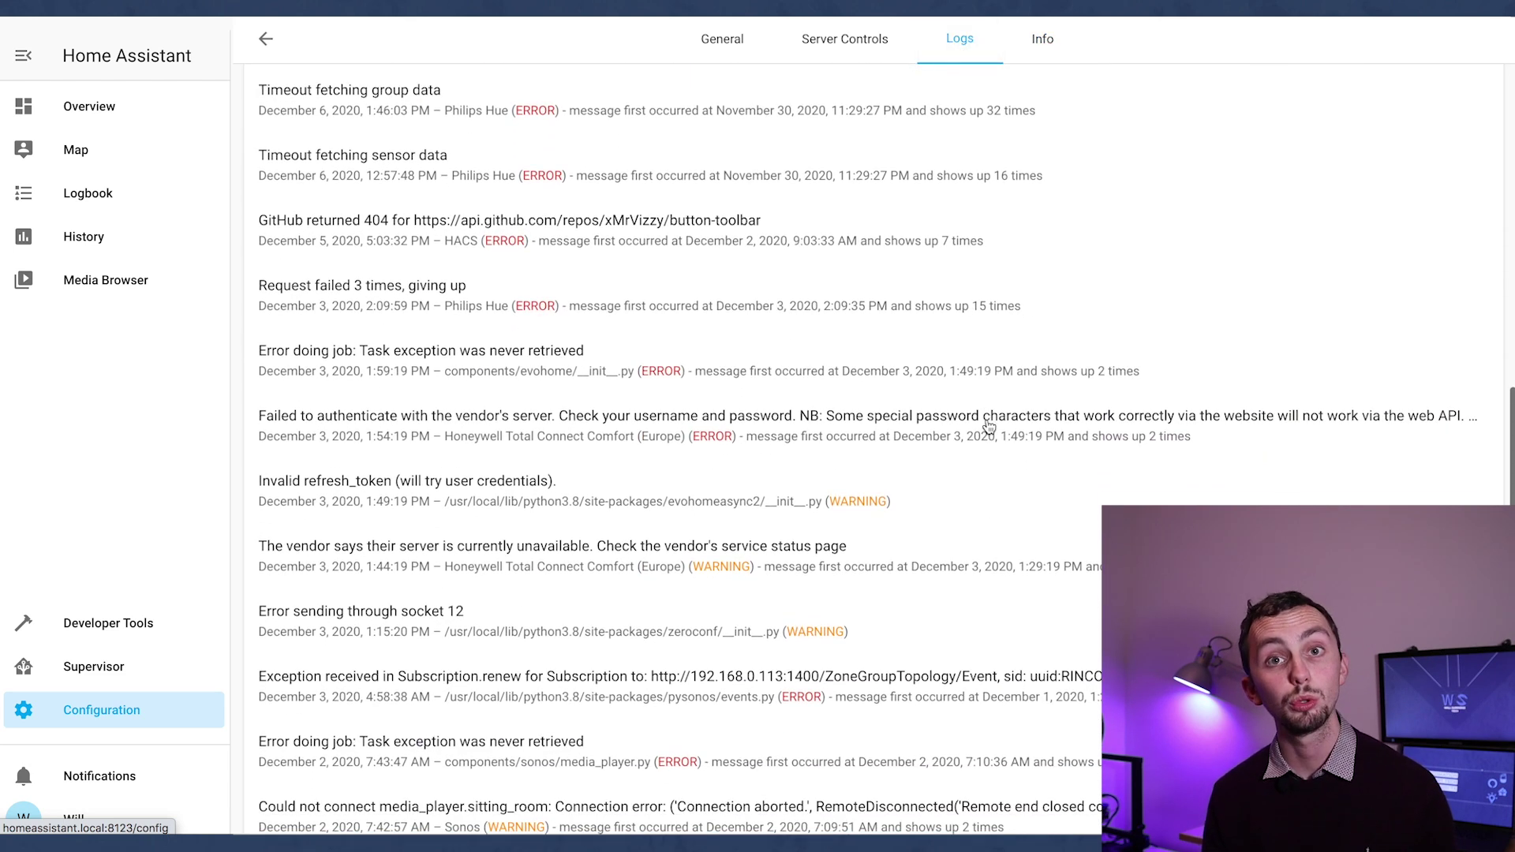
pyautogui.click(299, 755)
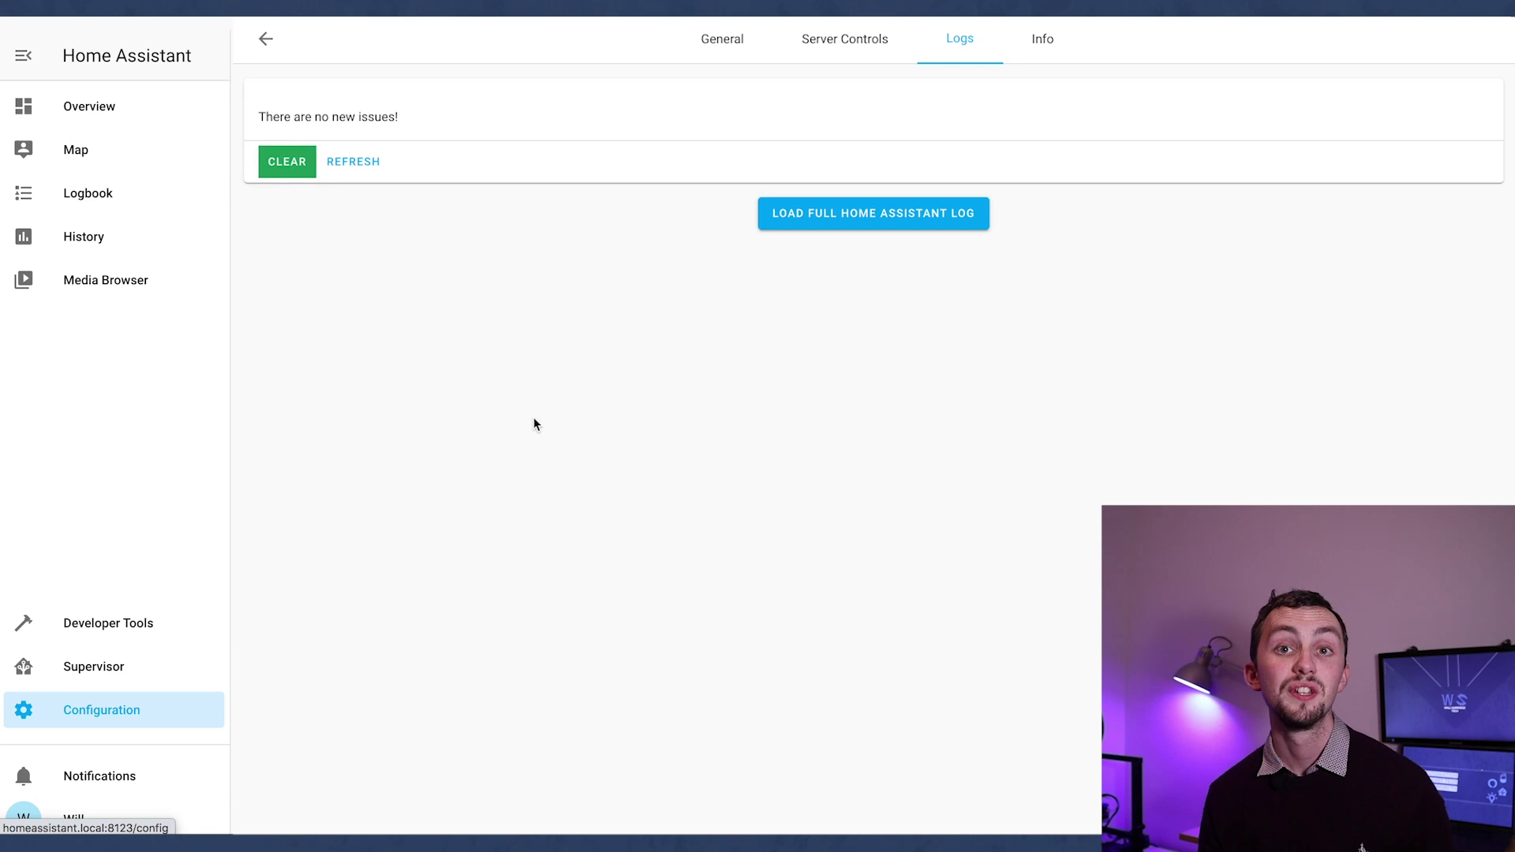
pyautogui.click(367, 169)
pyautogui.click(366, 169)
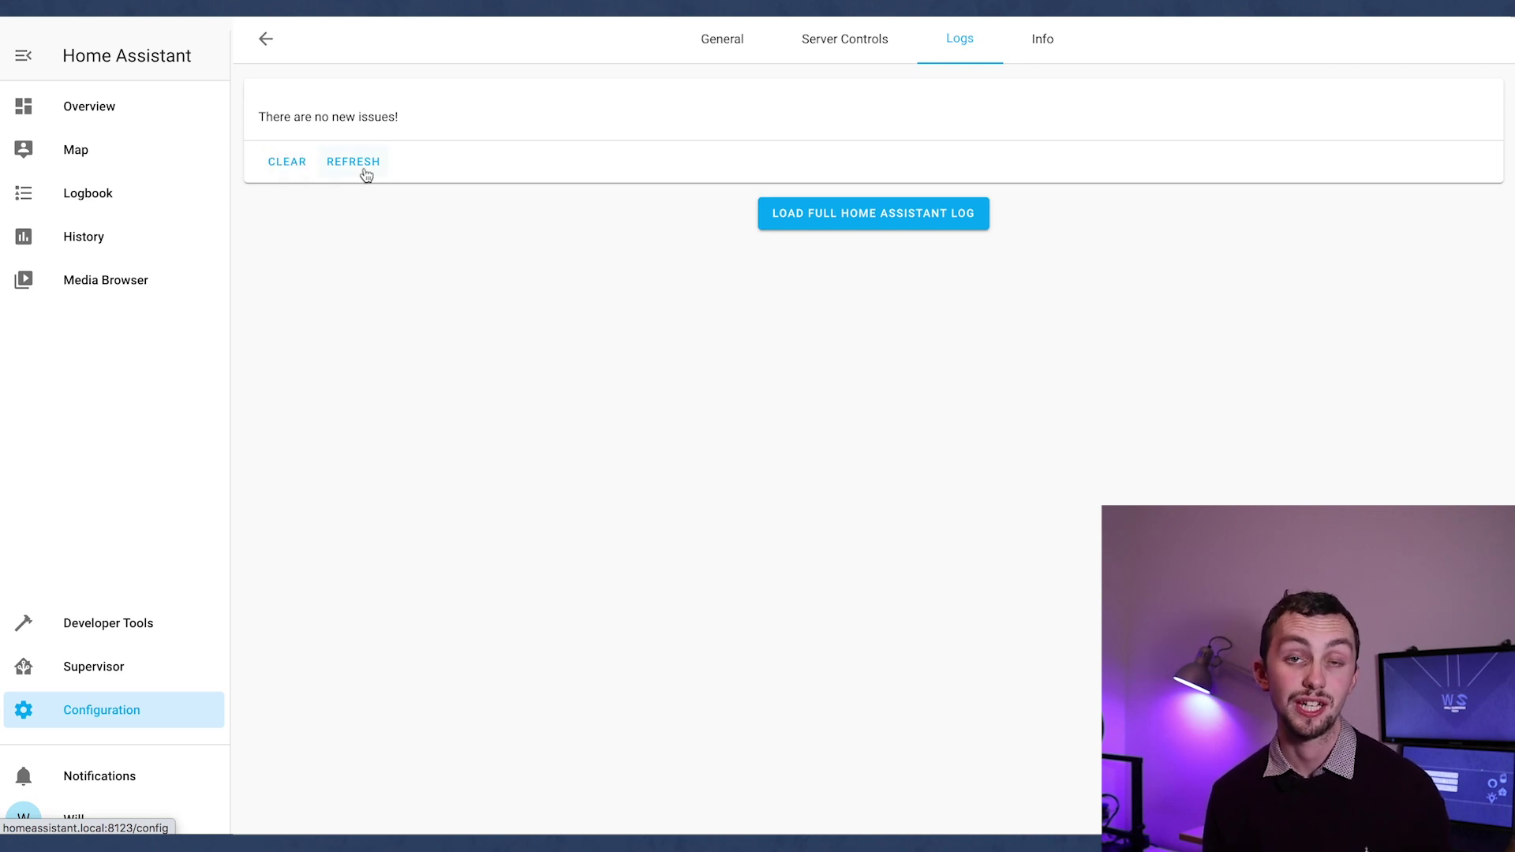
# Load the full log and scroll through its 2020-11-30 warnings and errors.
pyautogui.click(805, 213)
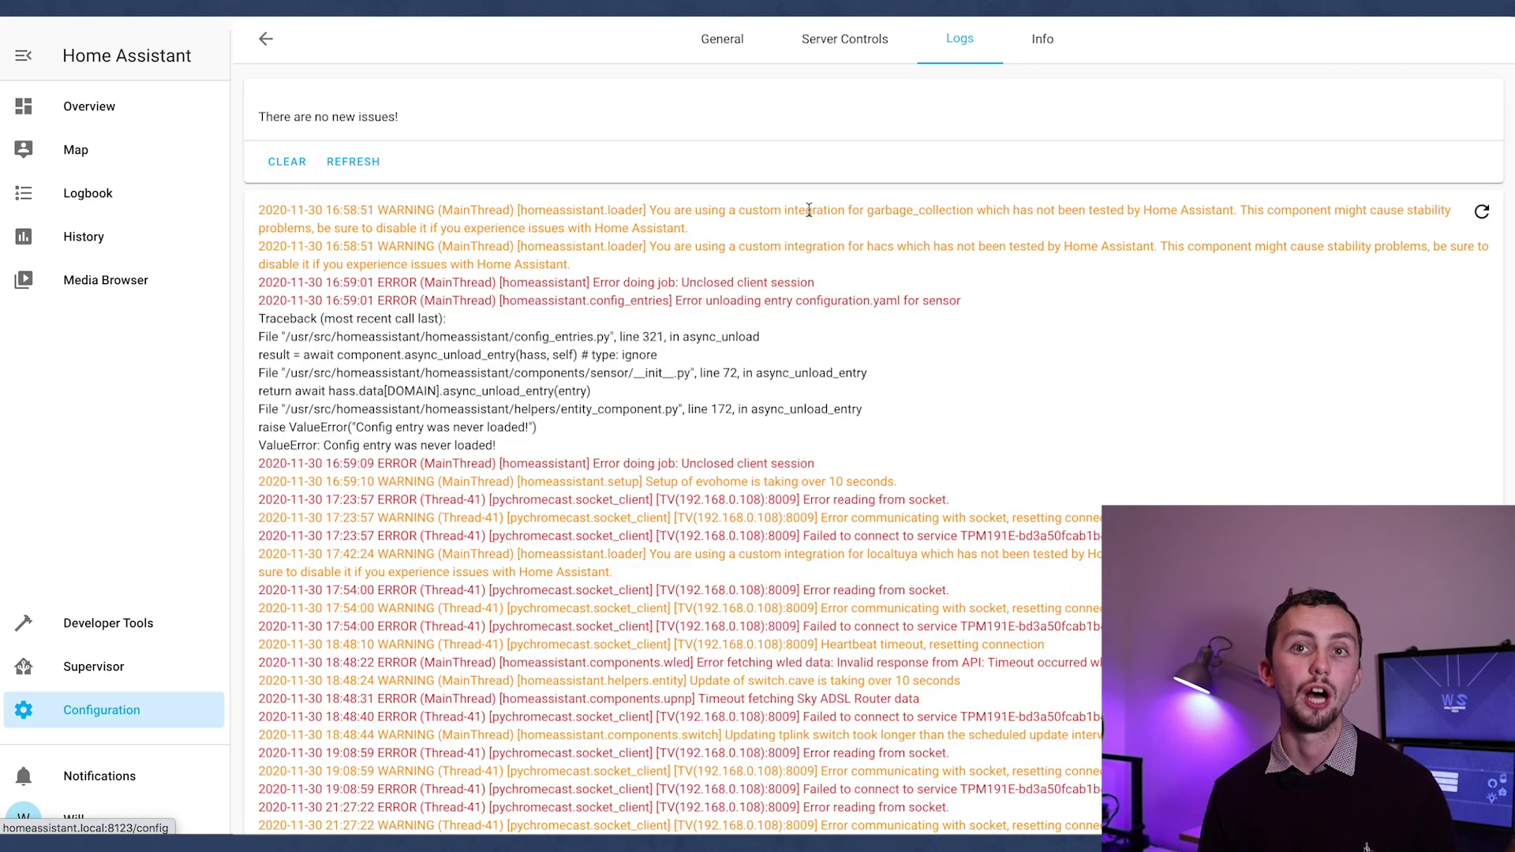
pyautogui.scroll(-10, 809, 214)
pyautogui.scroll(15, 810, 214)
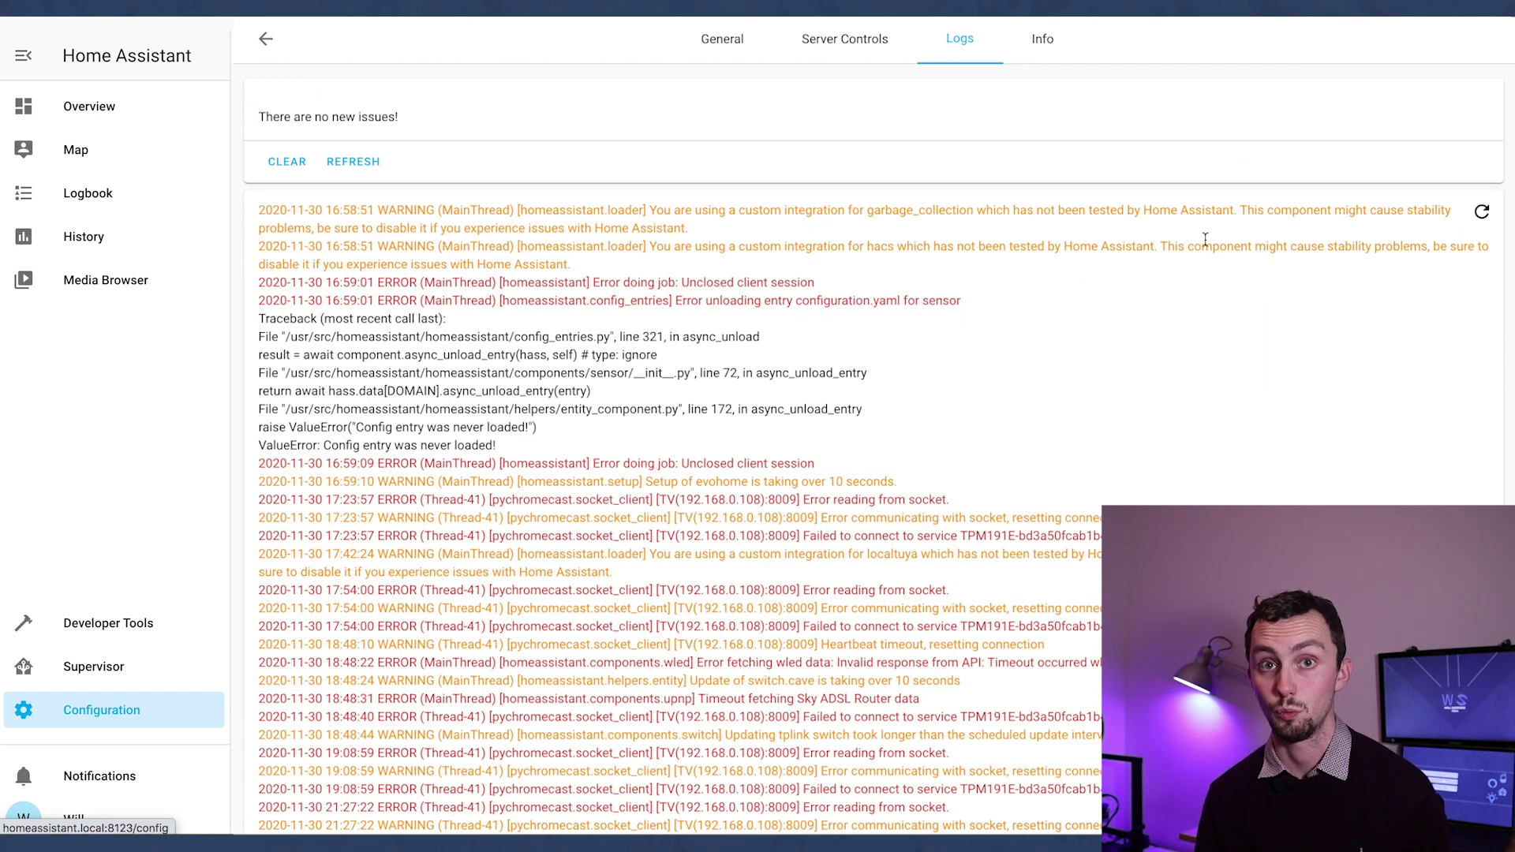
# Run Check Configuration on Server Controls and review the YAML reload options.
pyautogui.click(878, 55)
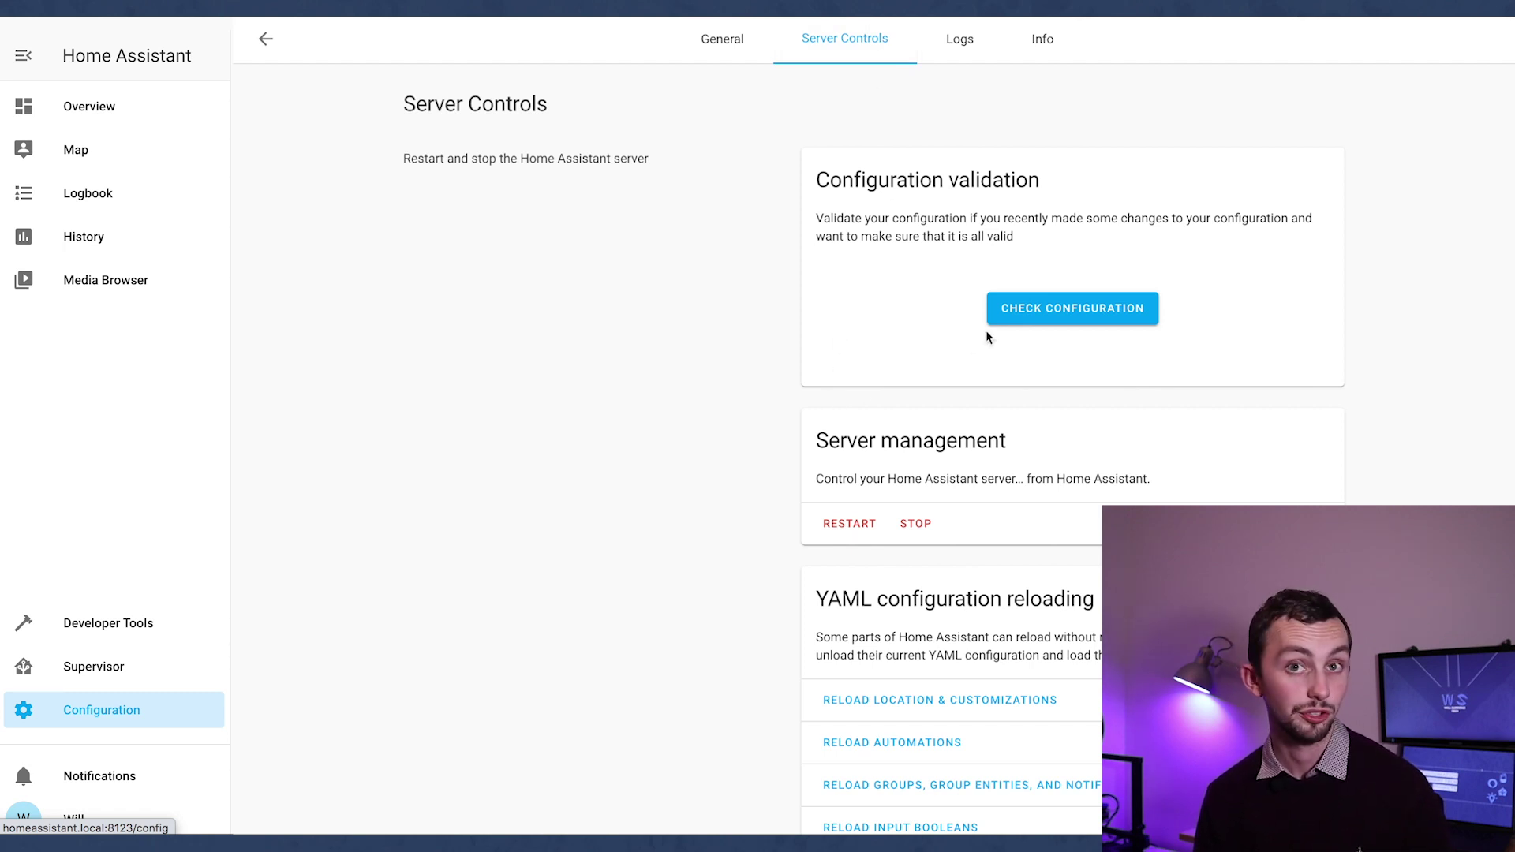
pyautogui.click(1042, 309)
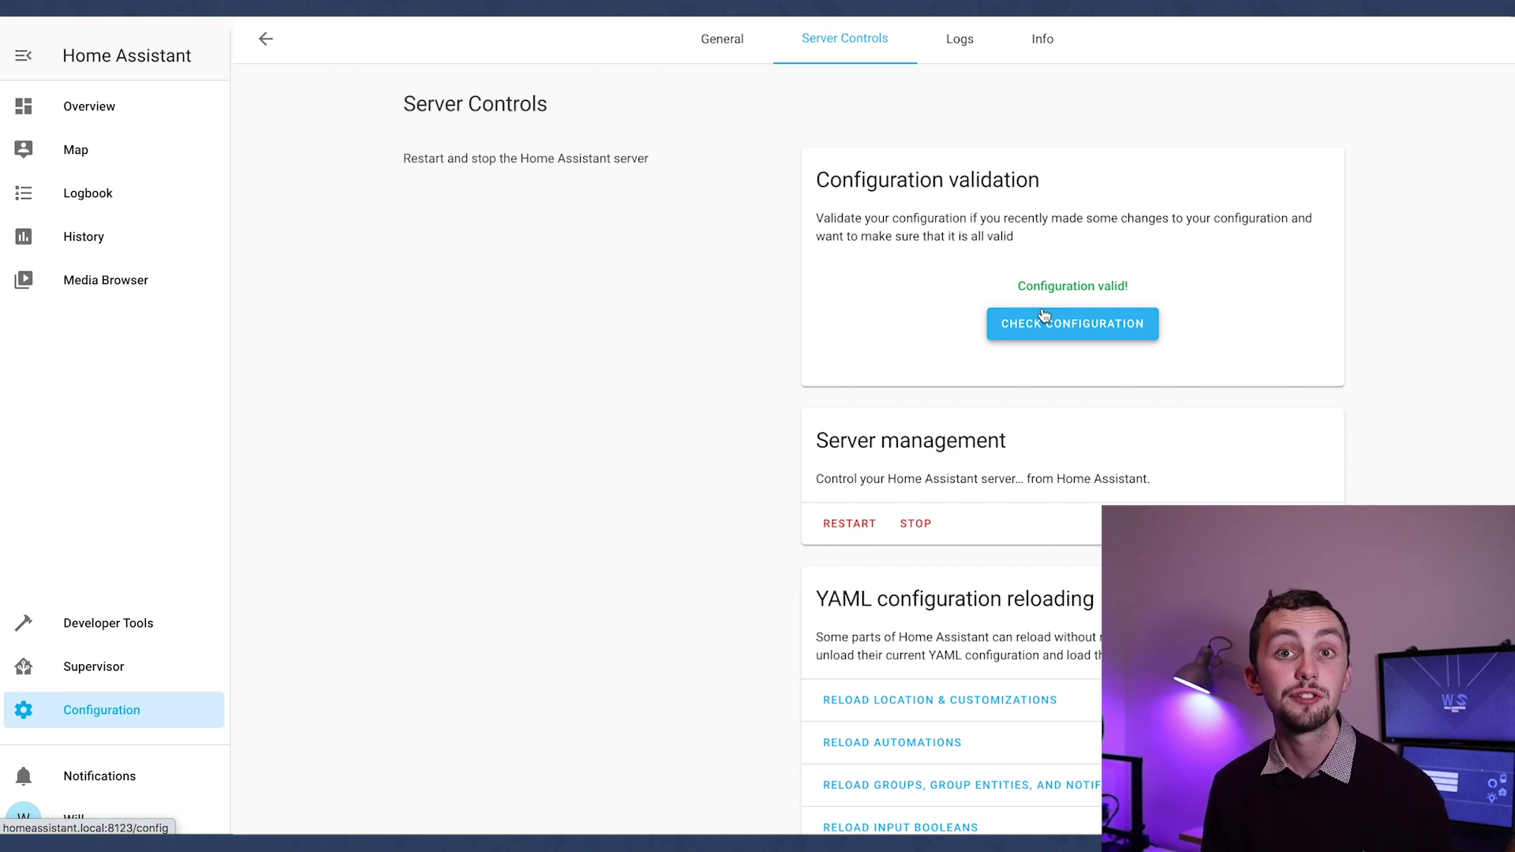
pyautogui.scroll(-3, 1042, 317)
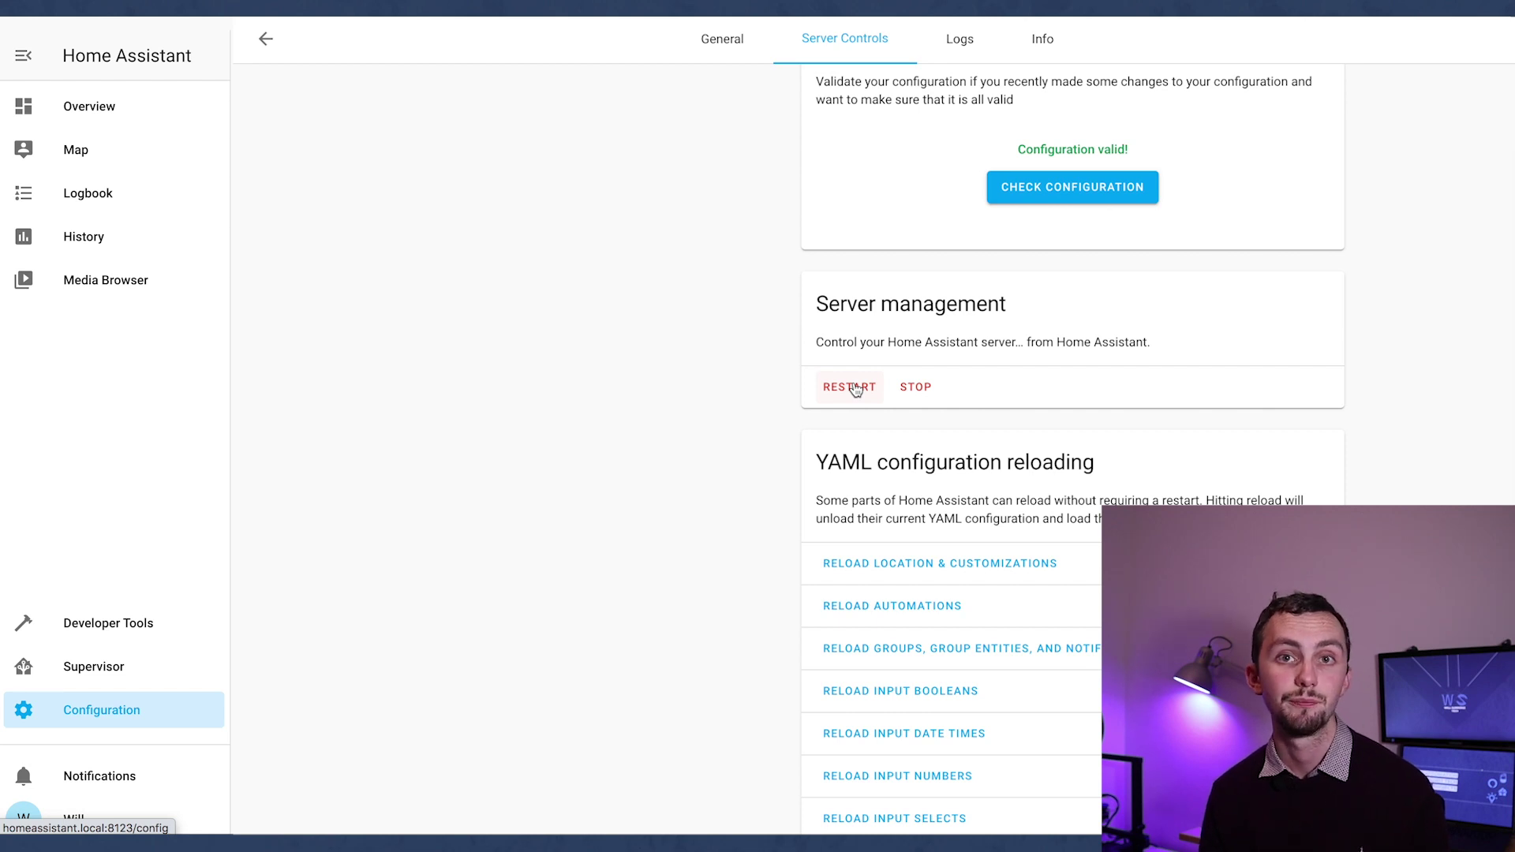
pyautogui.scroll(-4, 856, 389)
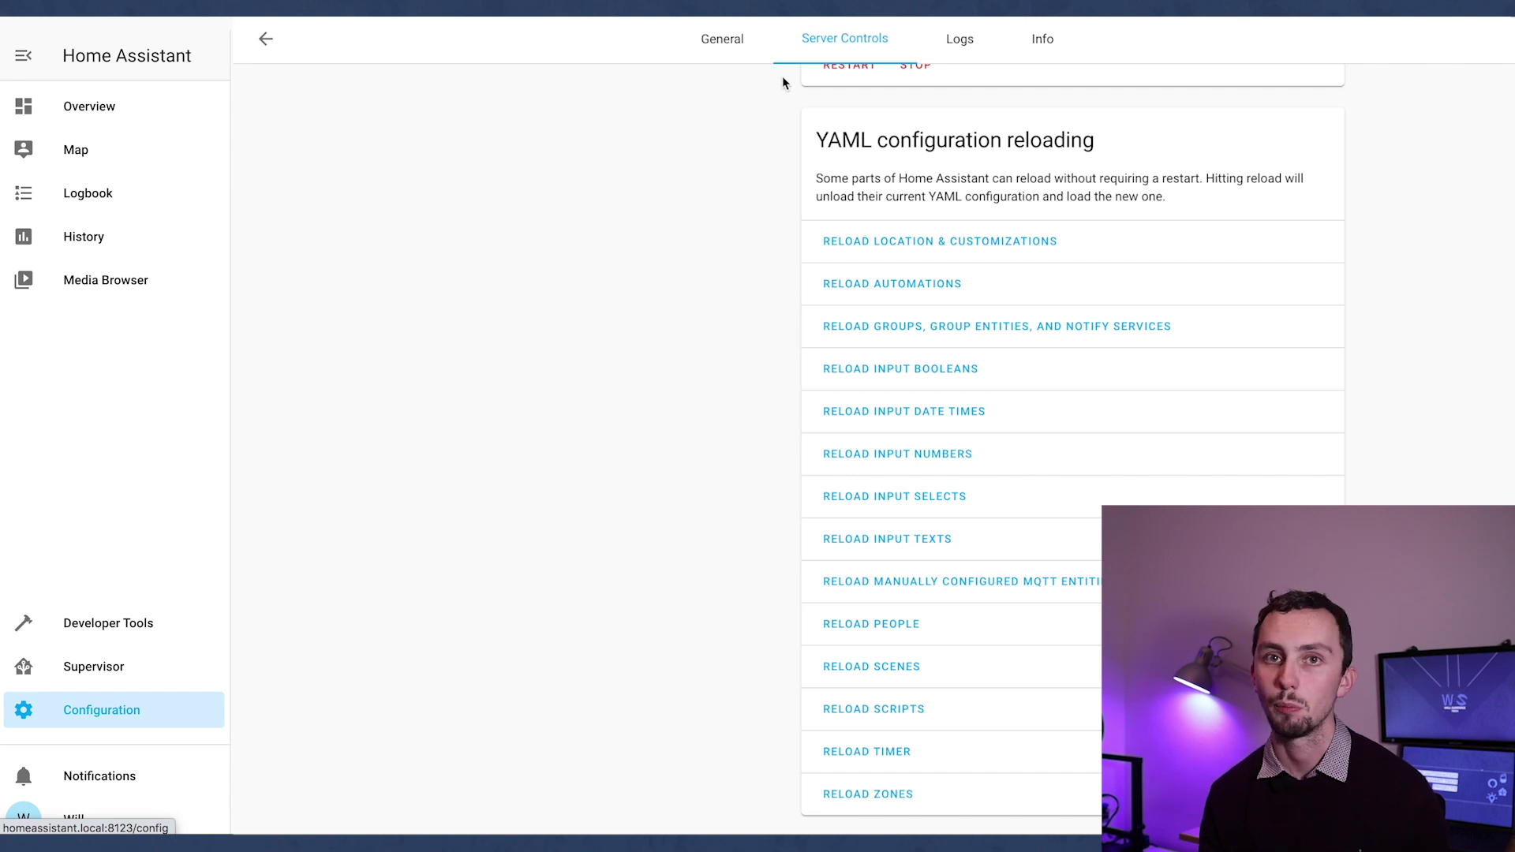
# Review the General settings such as time zone, elevation and URLs.
pyautogui.click(726, 40)
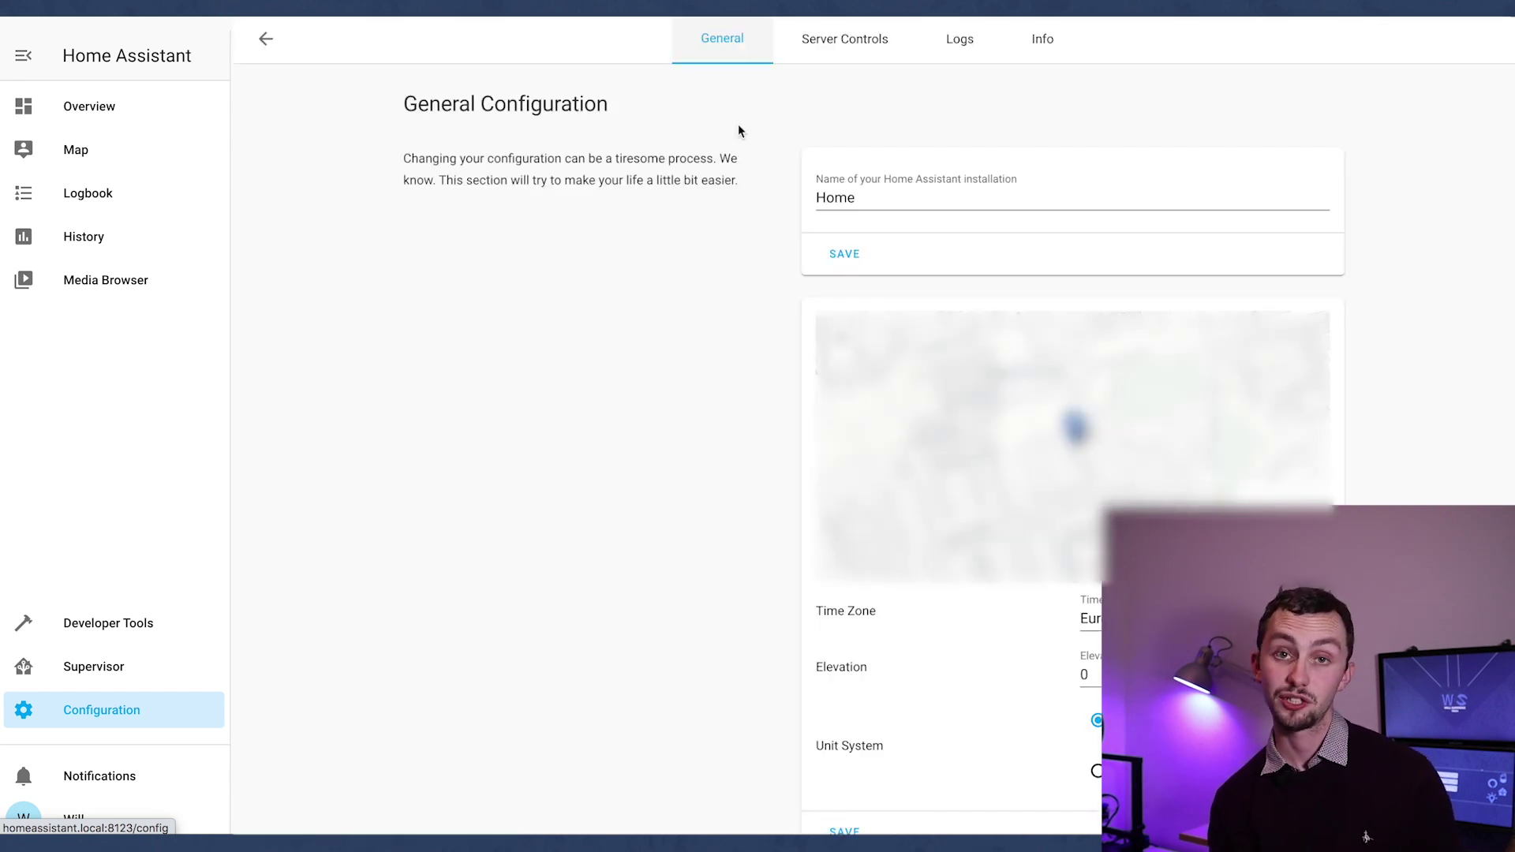
pyautogui.scroll(-3, 793, 385)
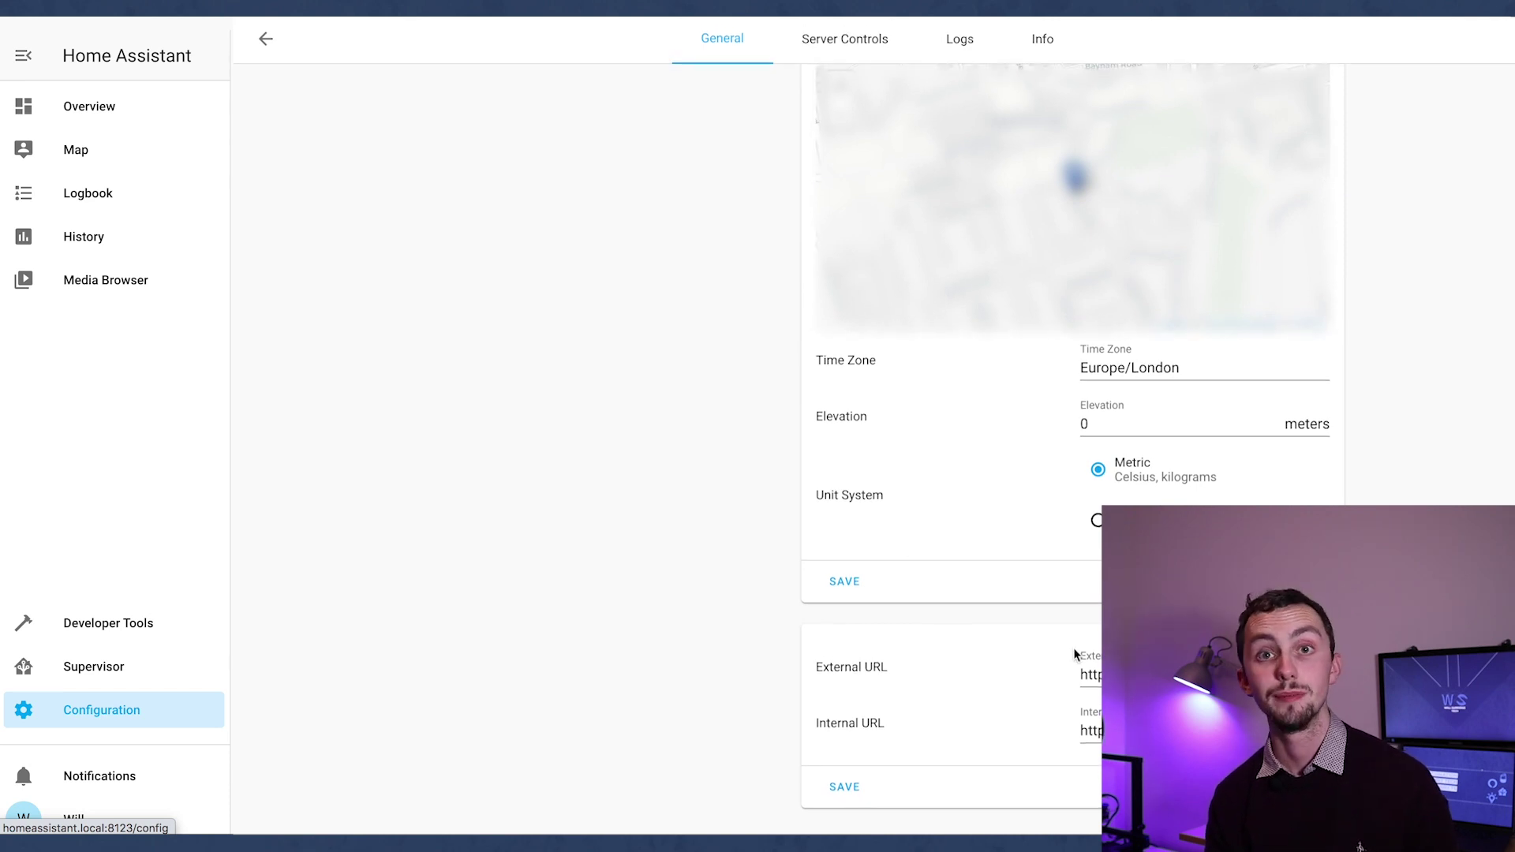
pyautogui.scroll(1, 1075, 654)
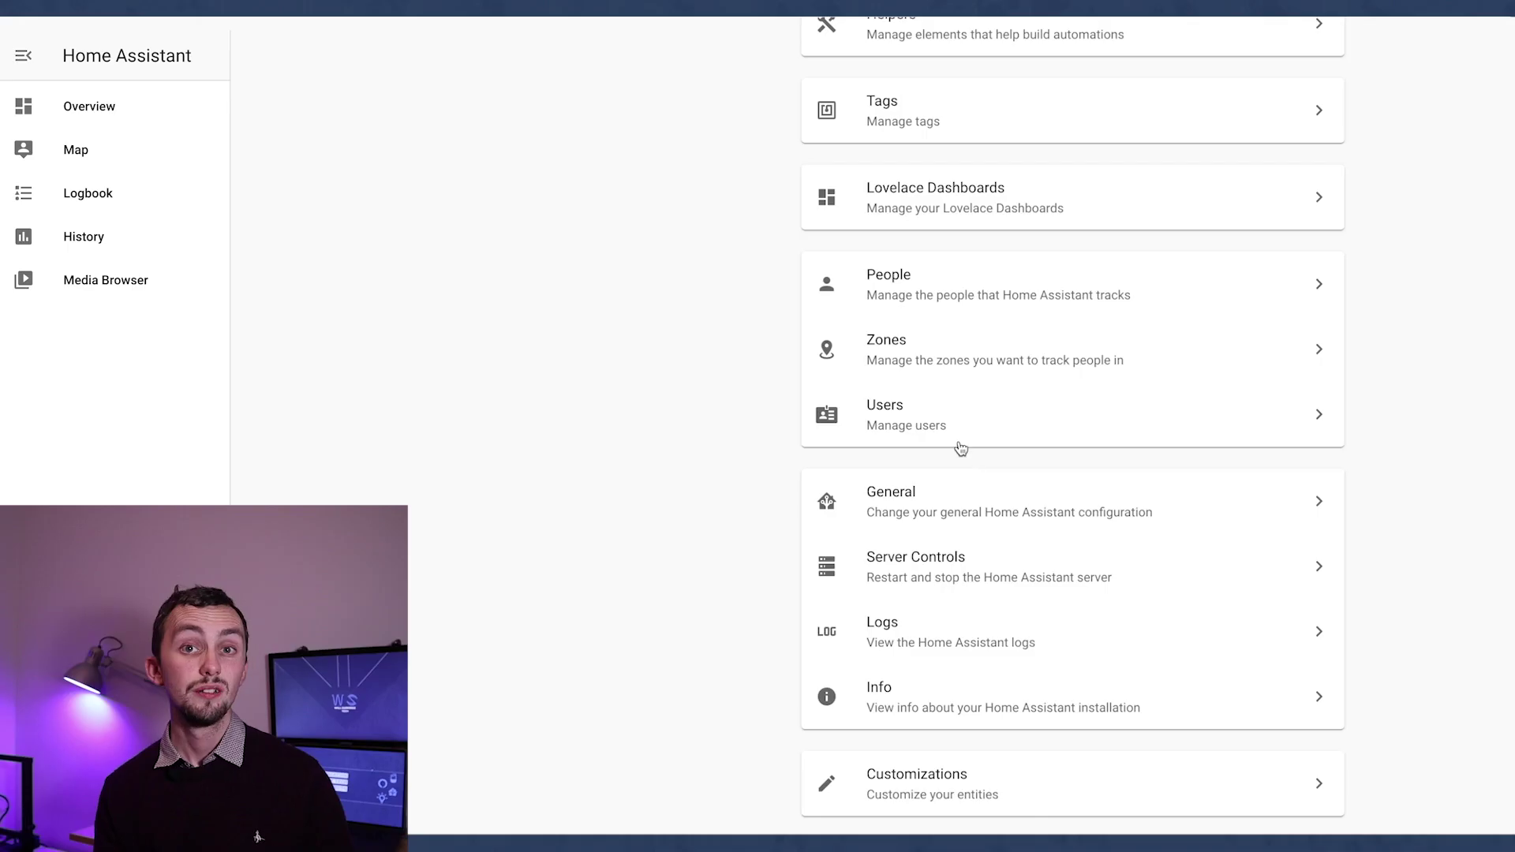
# View the Users list and the Zones map, and start a new zone.
pyautogui.click(951, 420)
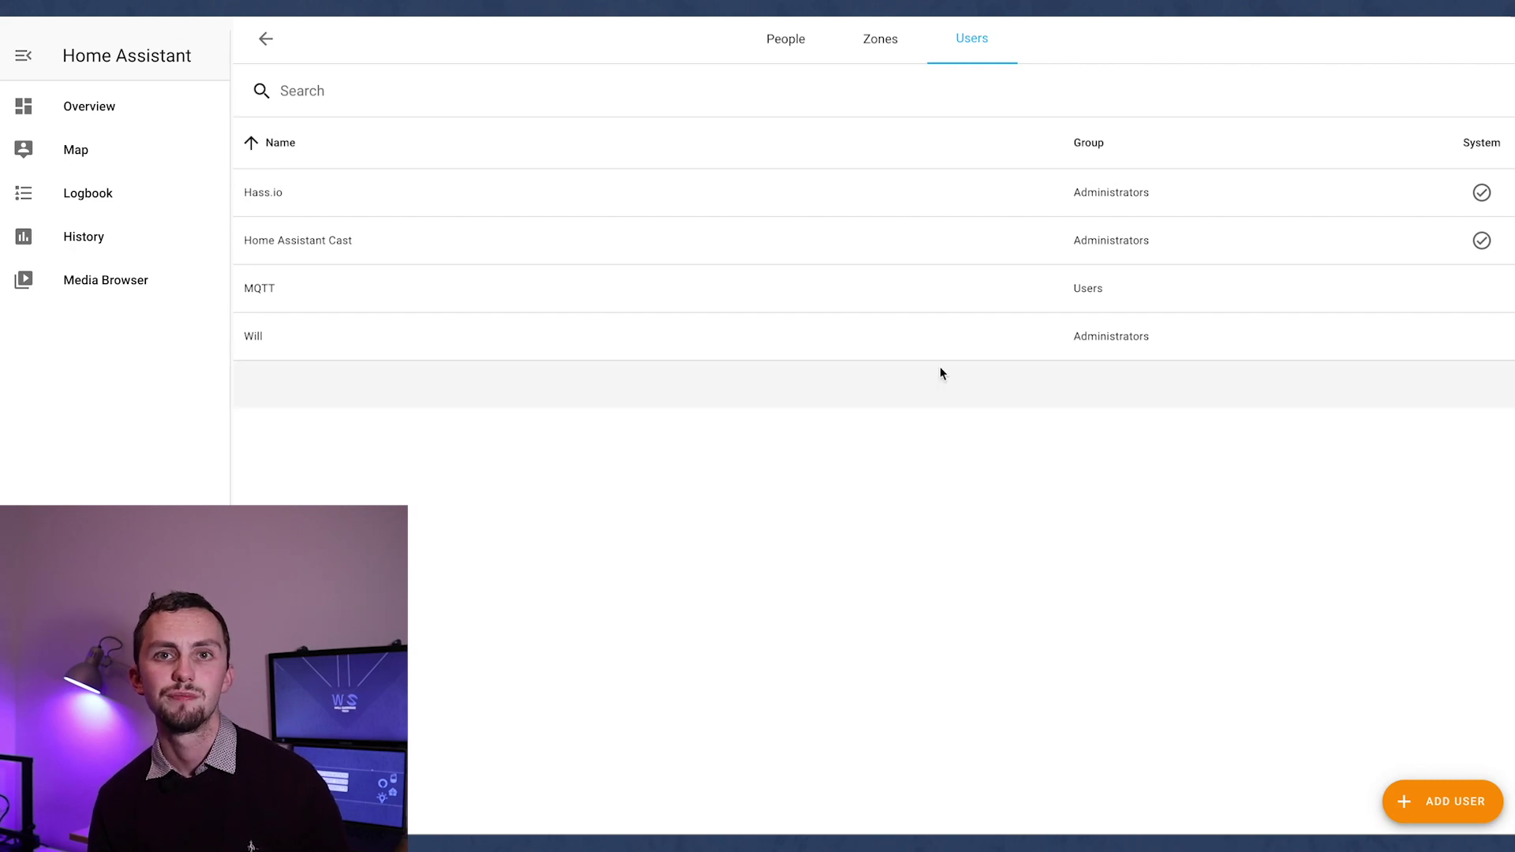
pyautogui.click(890, 49)
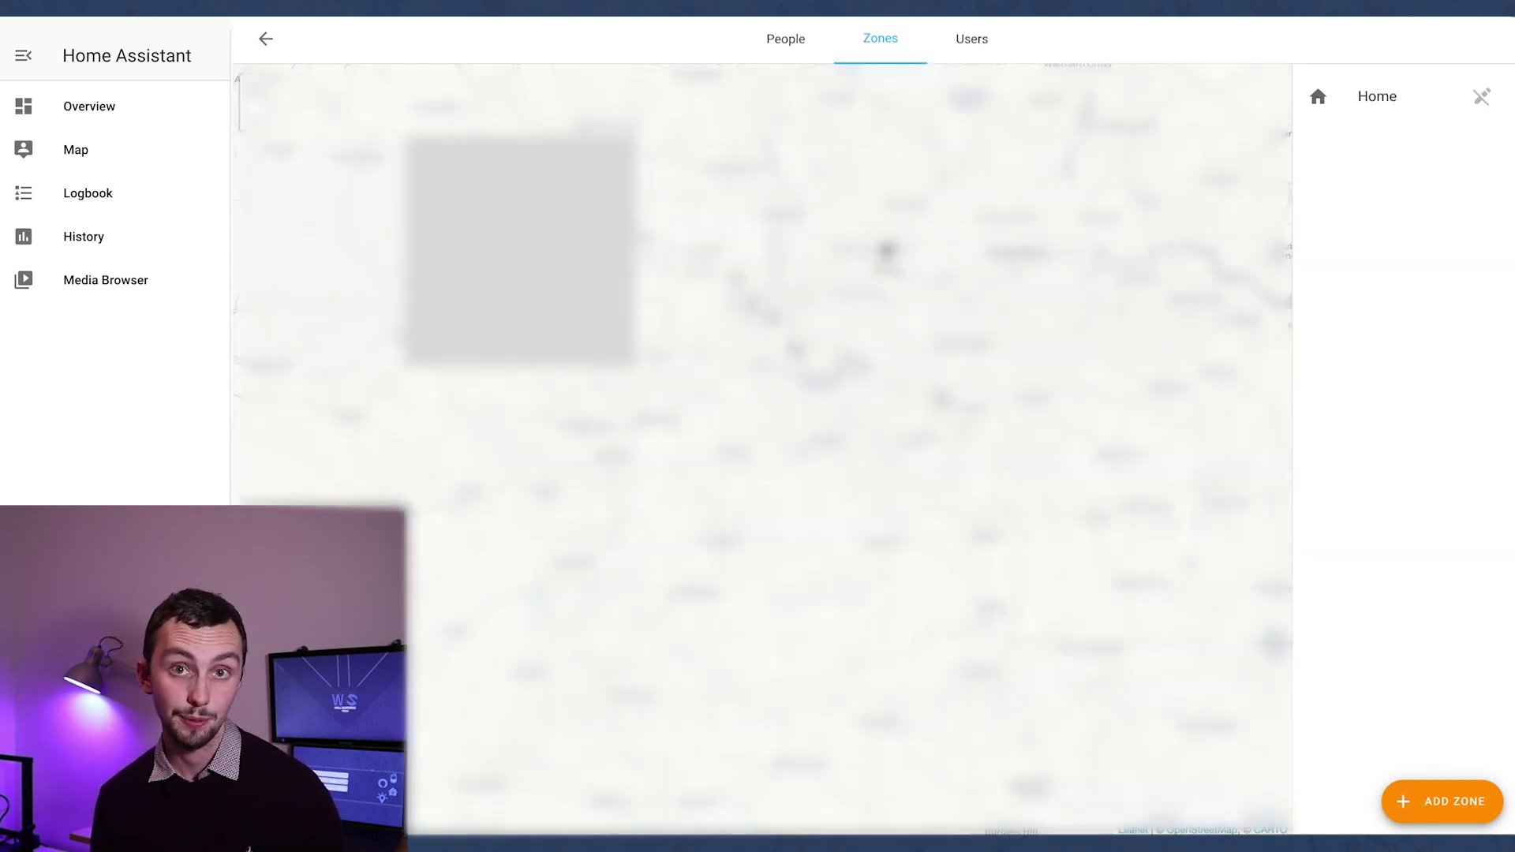
pyautogui.click(1410, 801)
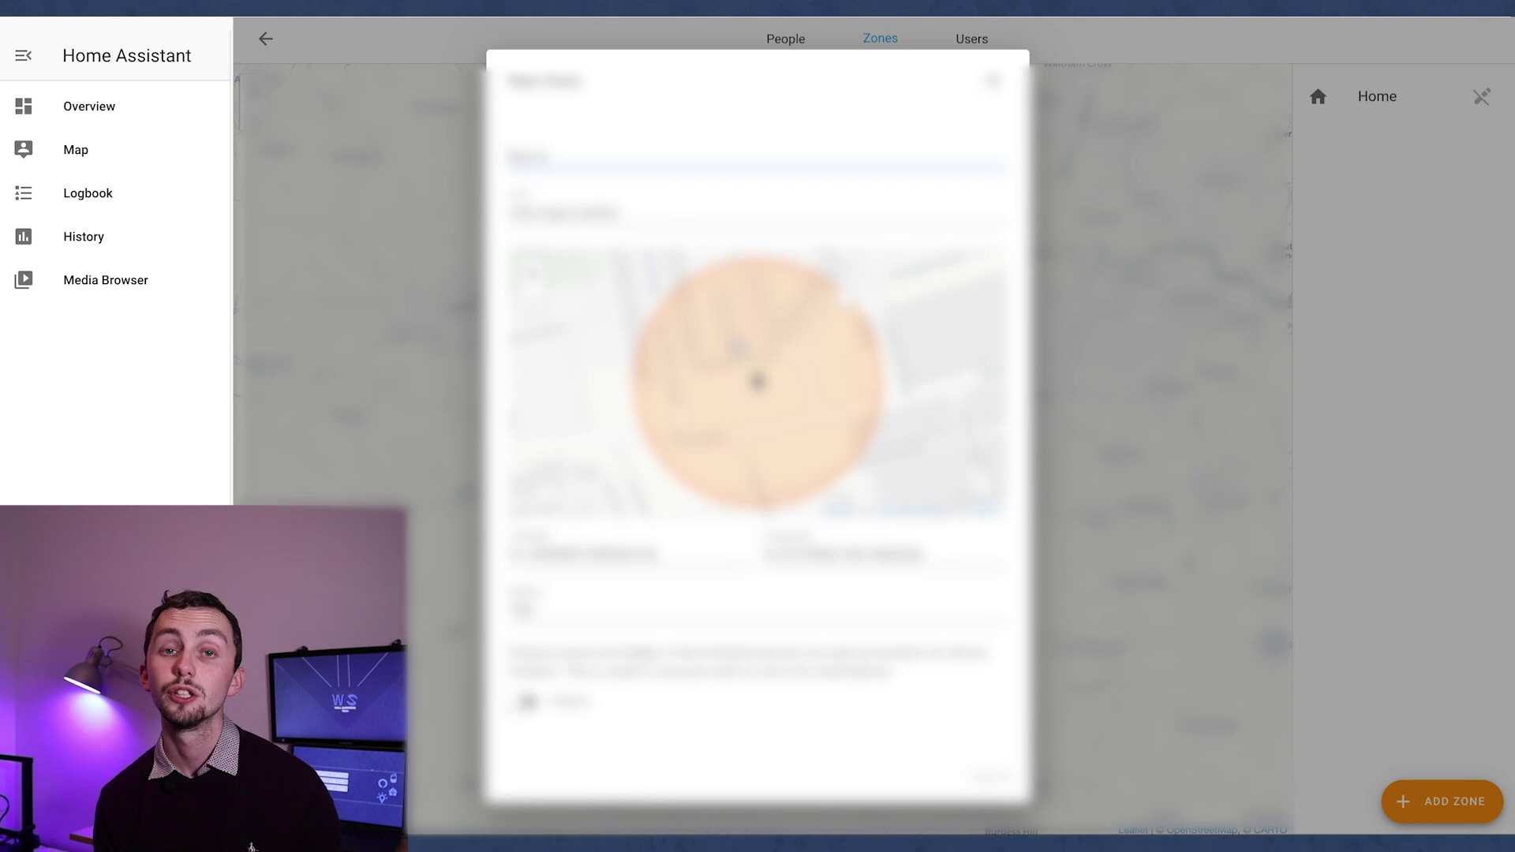
# Name the draft zone 'Work', shrink its radius, discard it, and go to People.
pyautogui.click(640, 176)
pyautogui.write('Work')
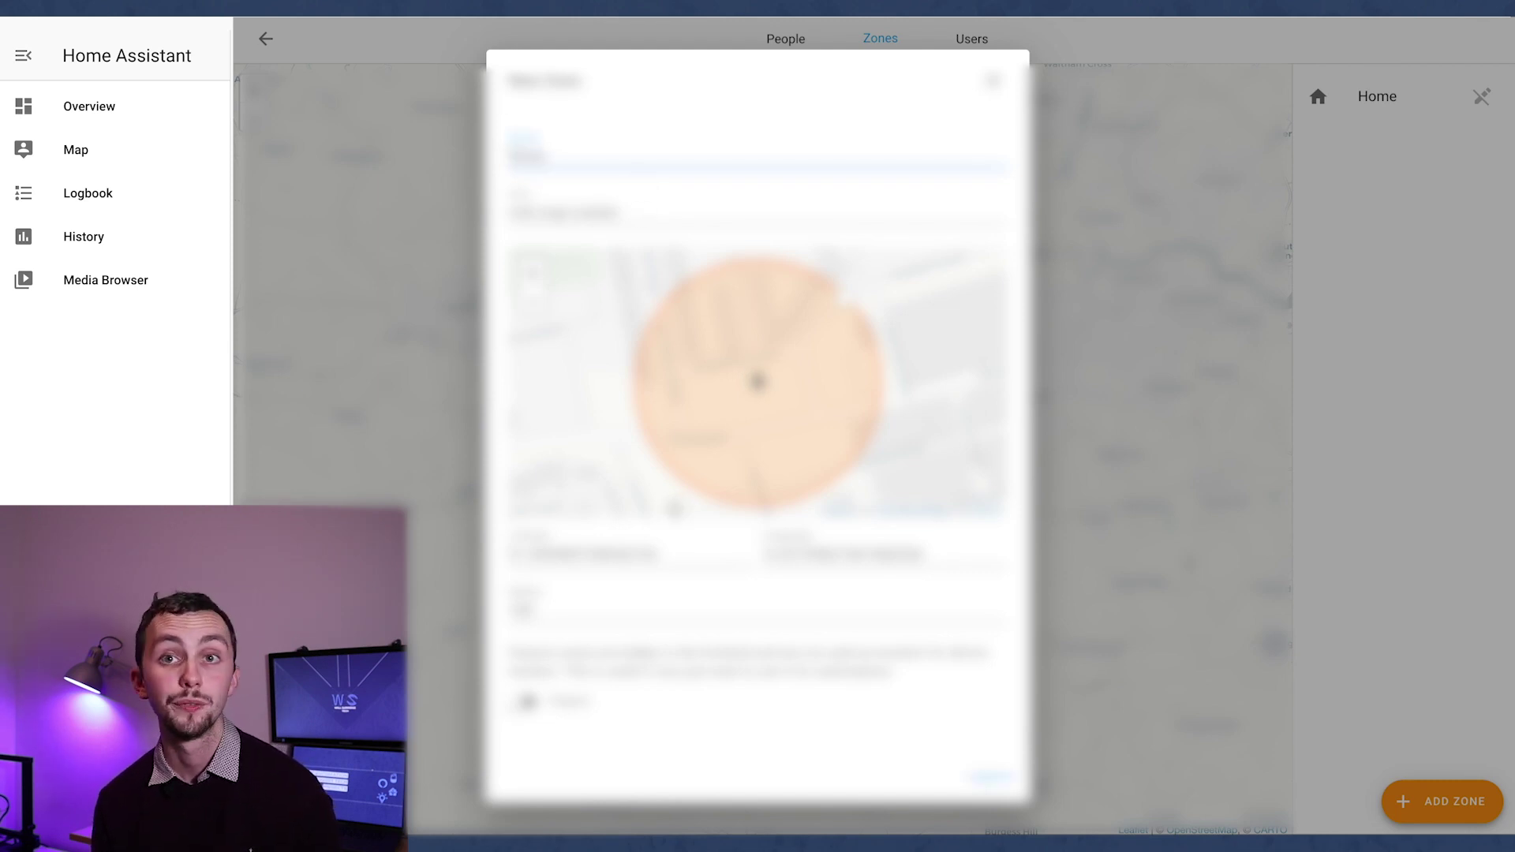
pyautogui.click(849, 298)
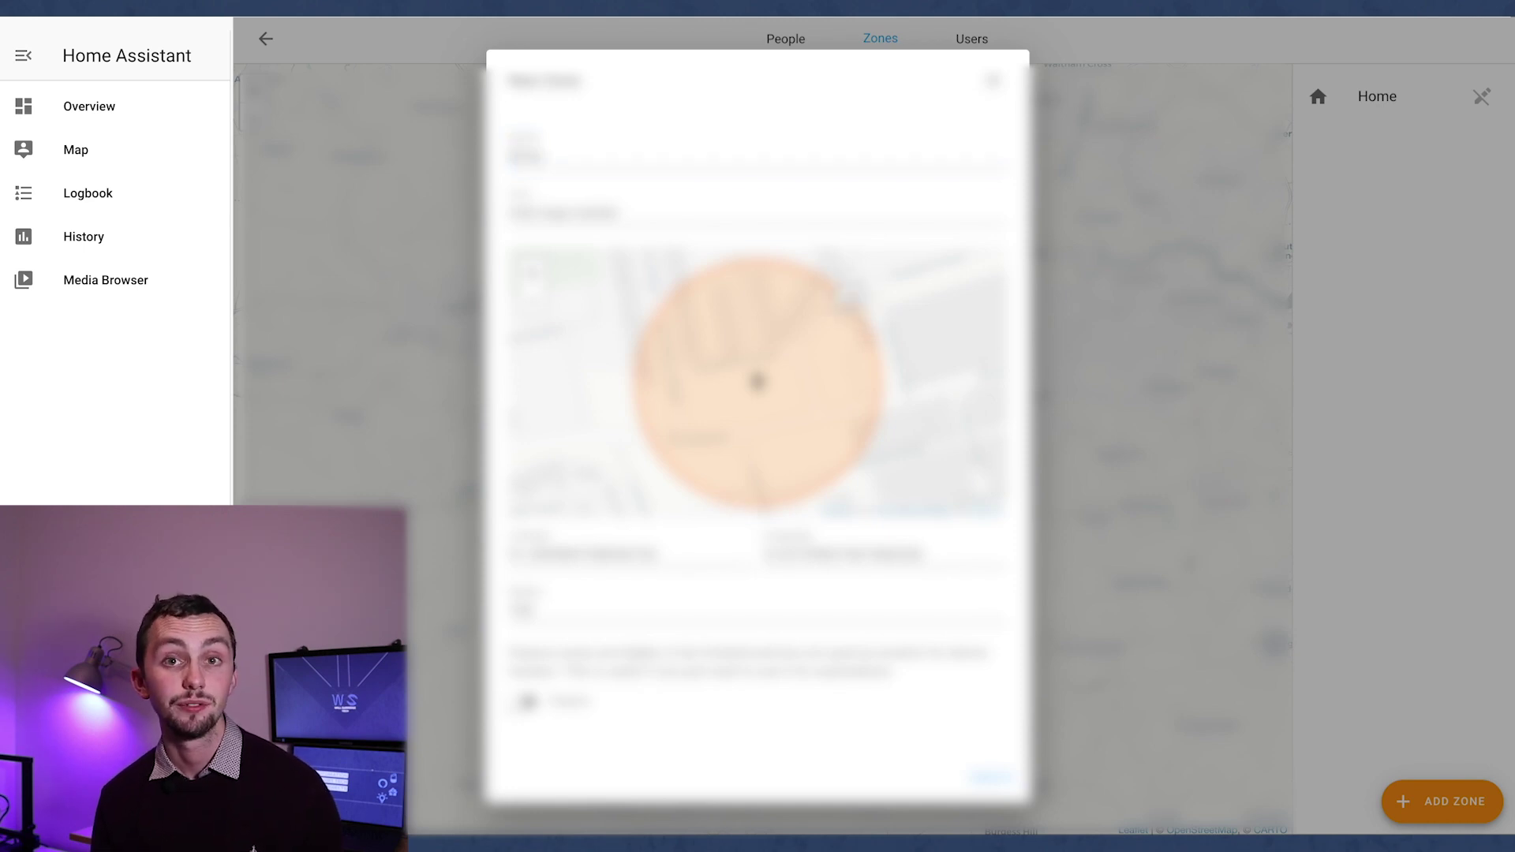
pyautogui.moveTo(849, 298)
pyautogui.mouseDown()
pyautogui.moveTo(762, 378)
pyautogui.moveTo(791, 354)
pyautogui.moveTo(782, 361)
pyautogui.mouseUp()
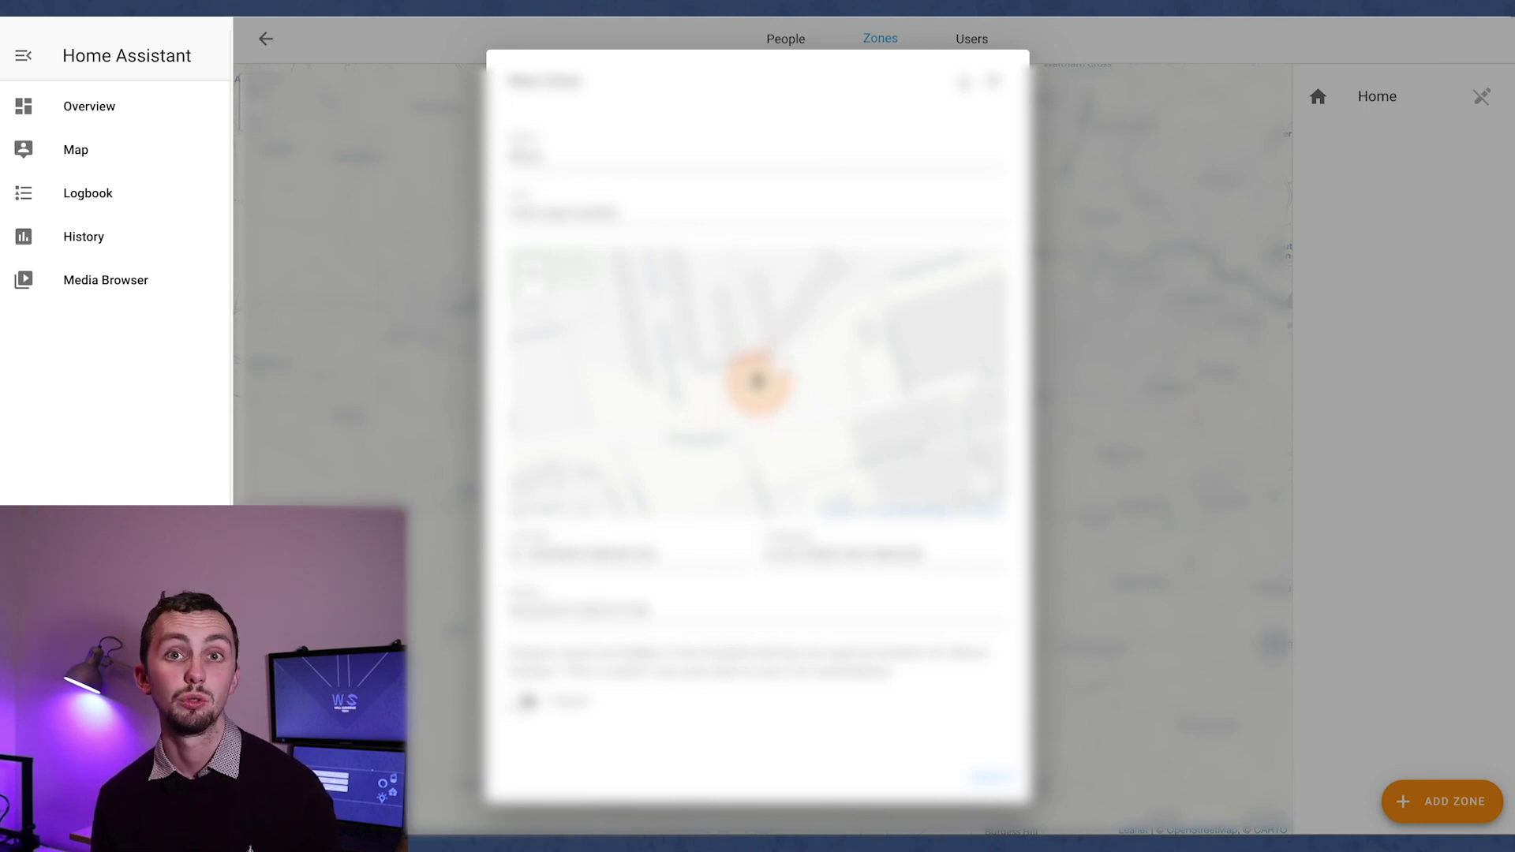
pyautogui.click(993, 79)
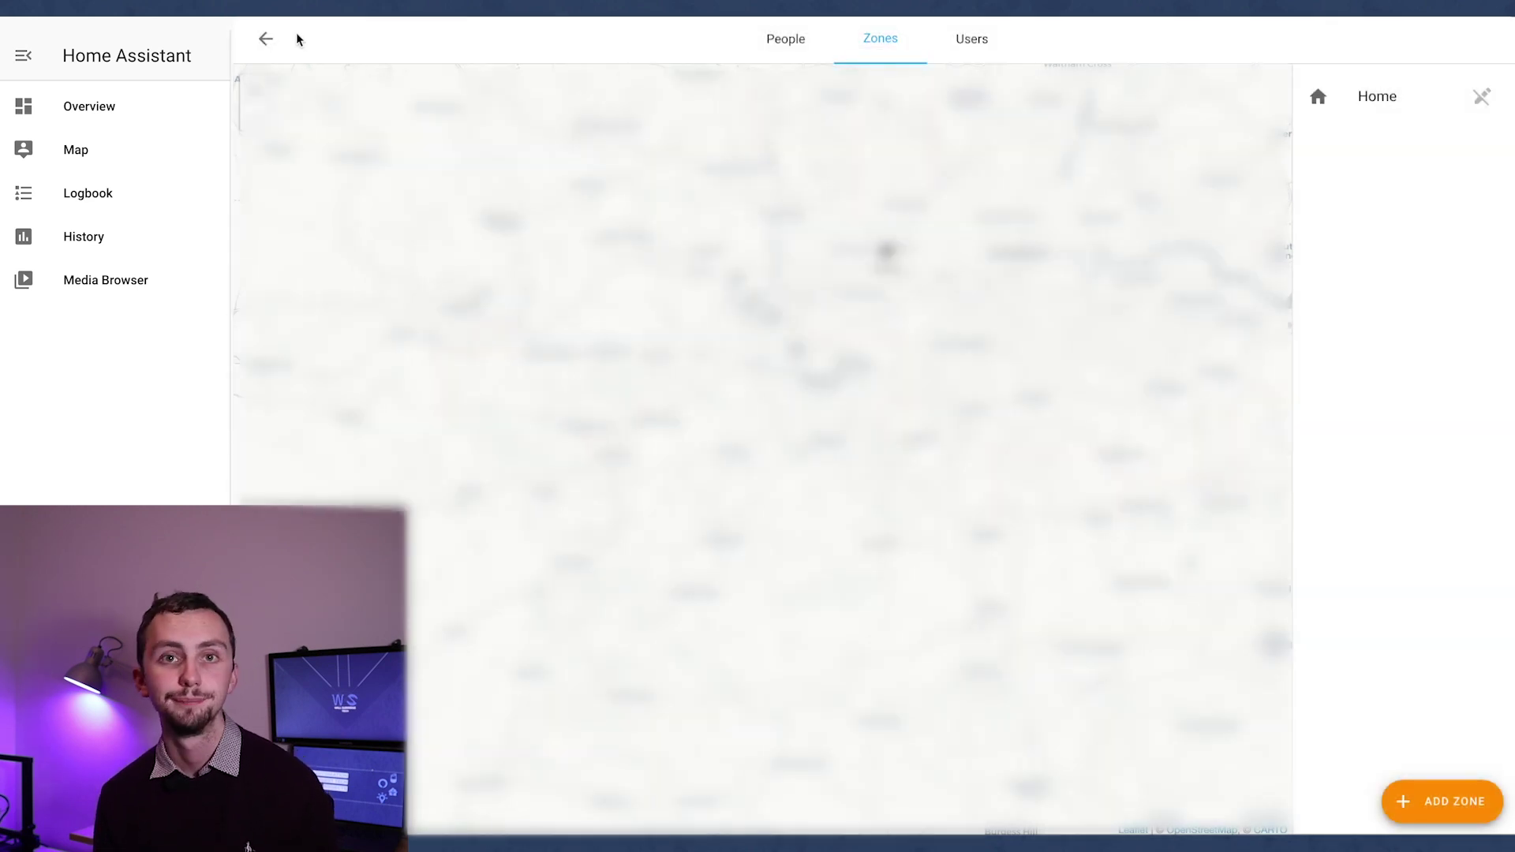
pyautogui.click(760, 40)
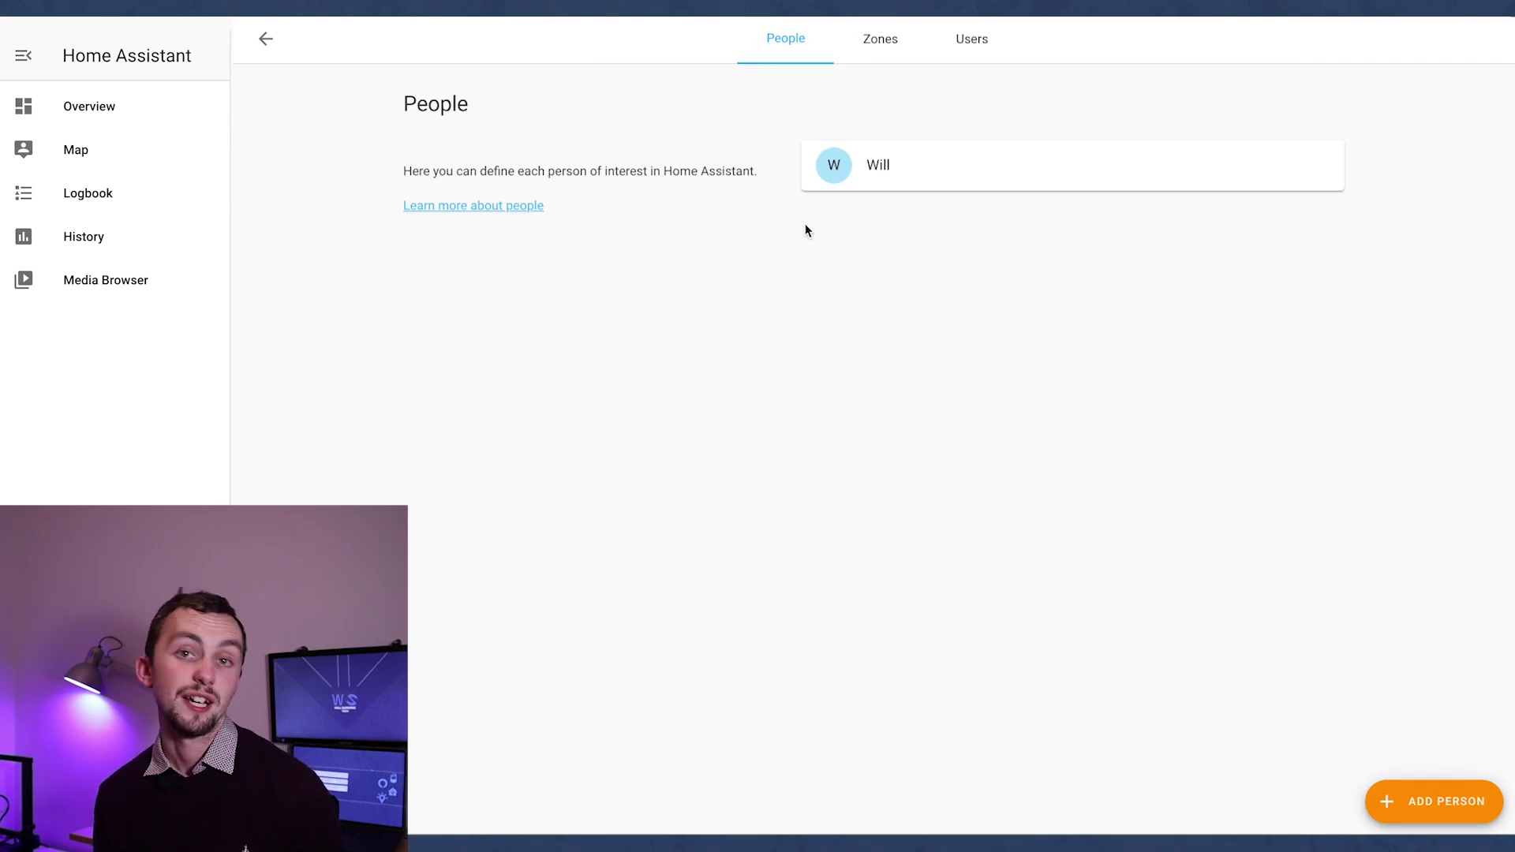
# Add a new person with their name, login allowed, and a password entered and confirmed.
pyautogui.click(1437, 803)
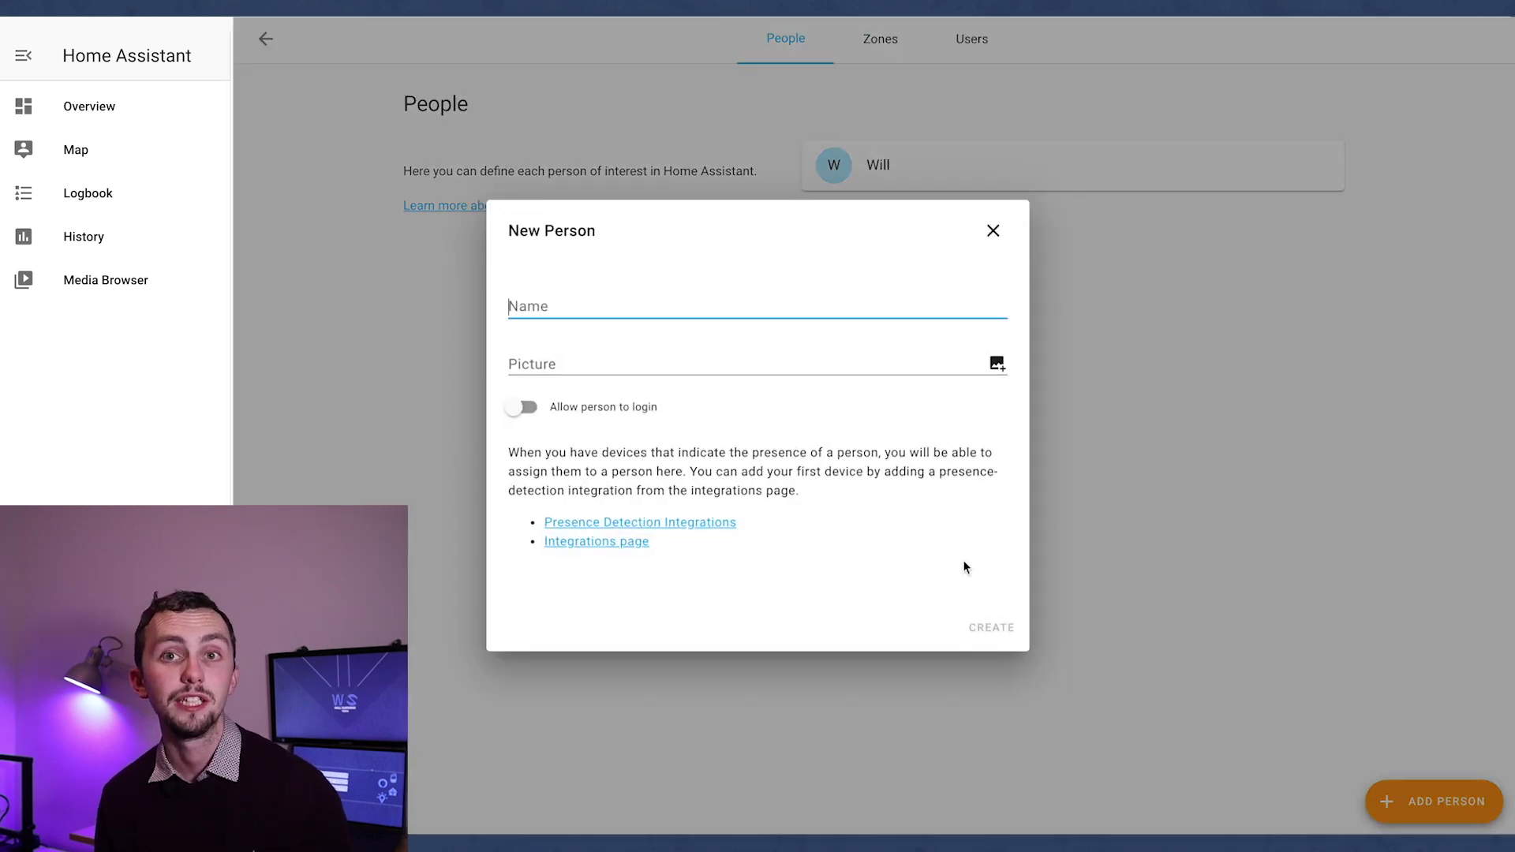
pyautogui.write('Florrie')
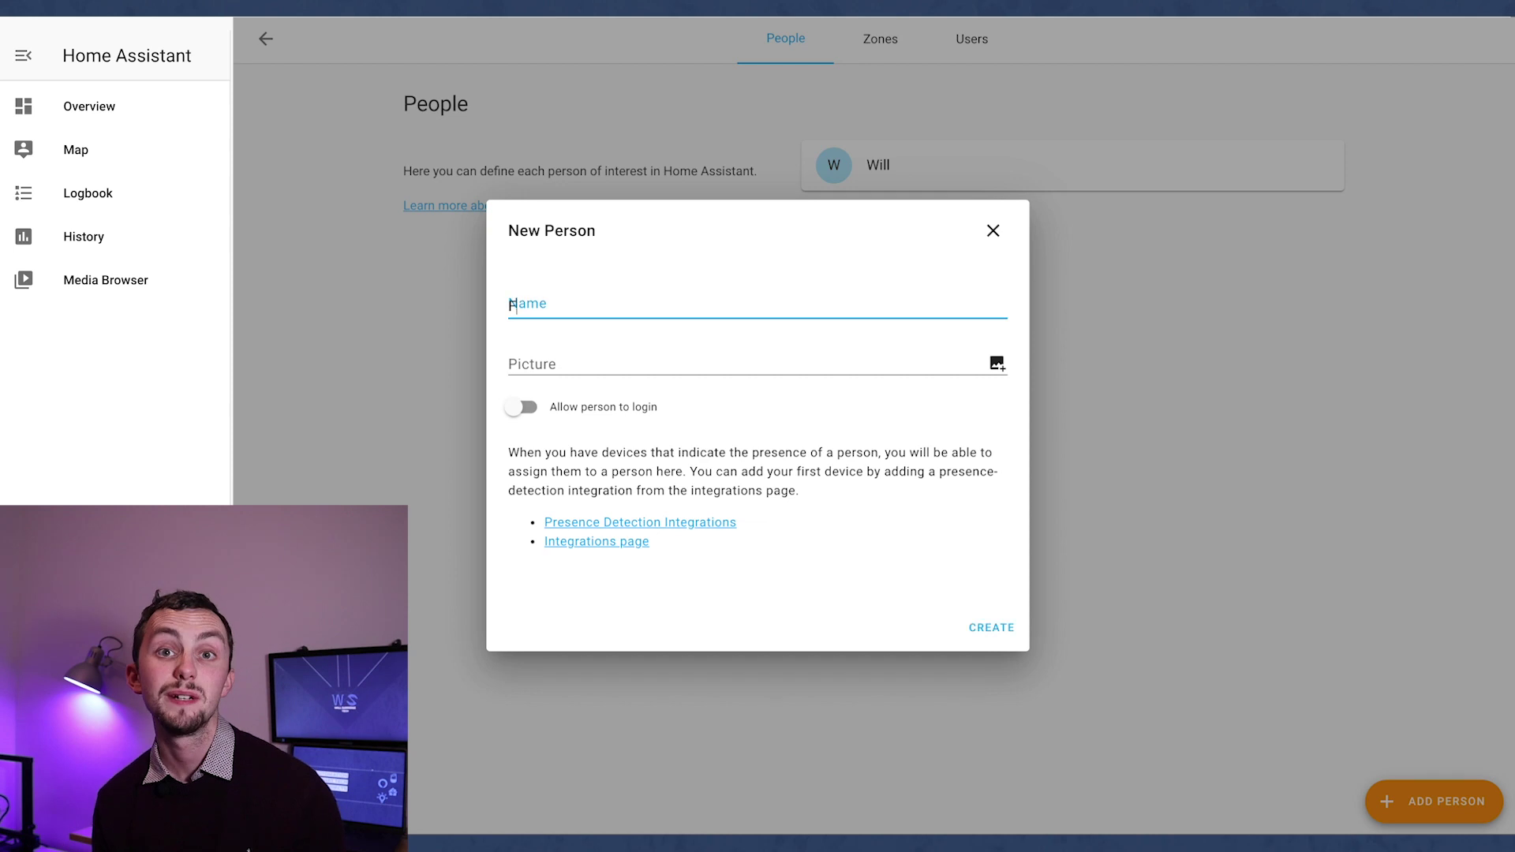
pyautogui.click(519, 407)
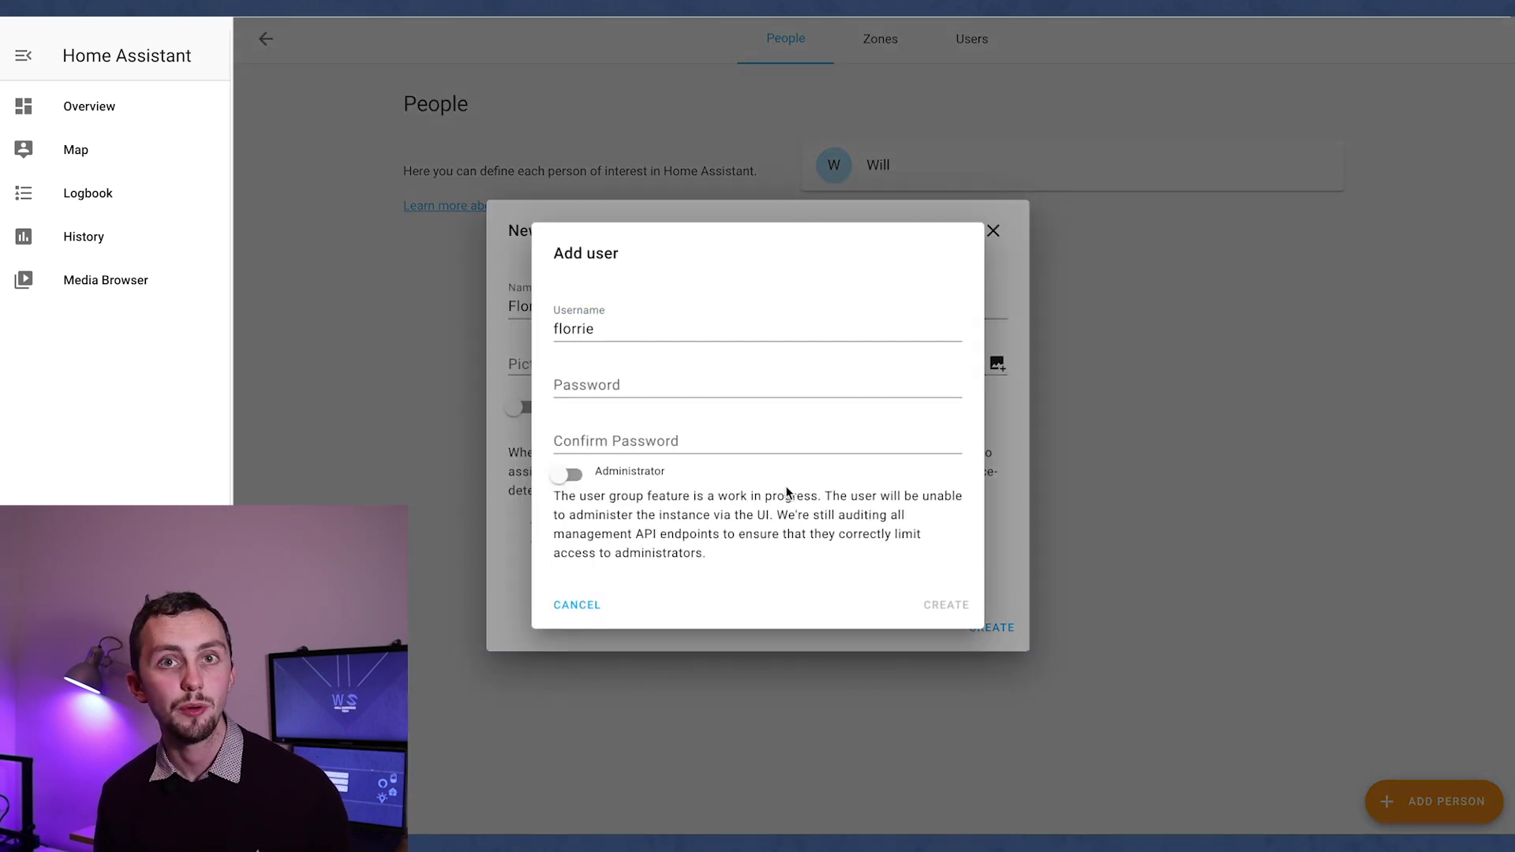
pyautogui.click(767, 391)
pyautogui.write('••')
pyautogui.press('BackSpace')
pyautogui.press('BackSpace')
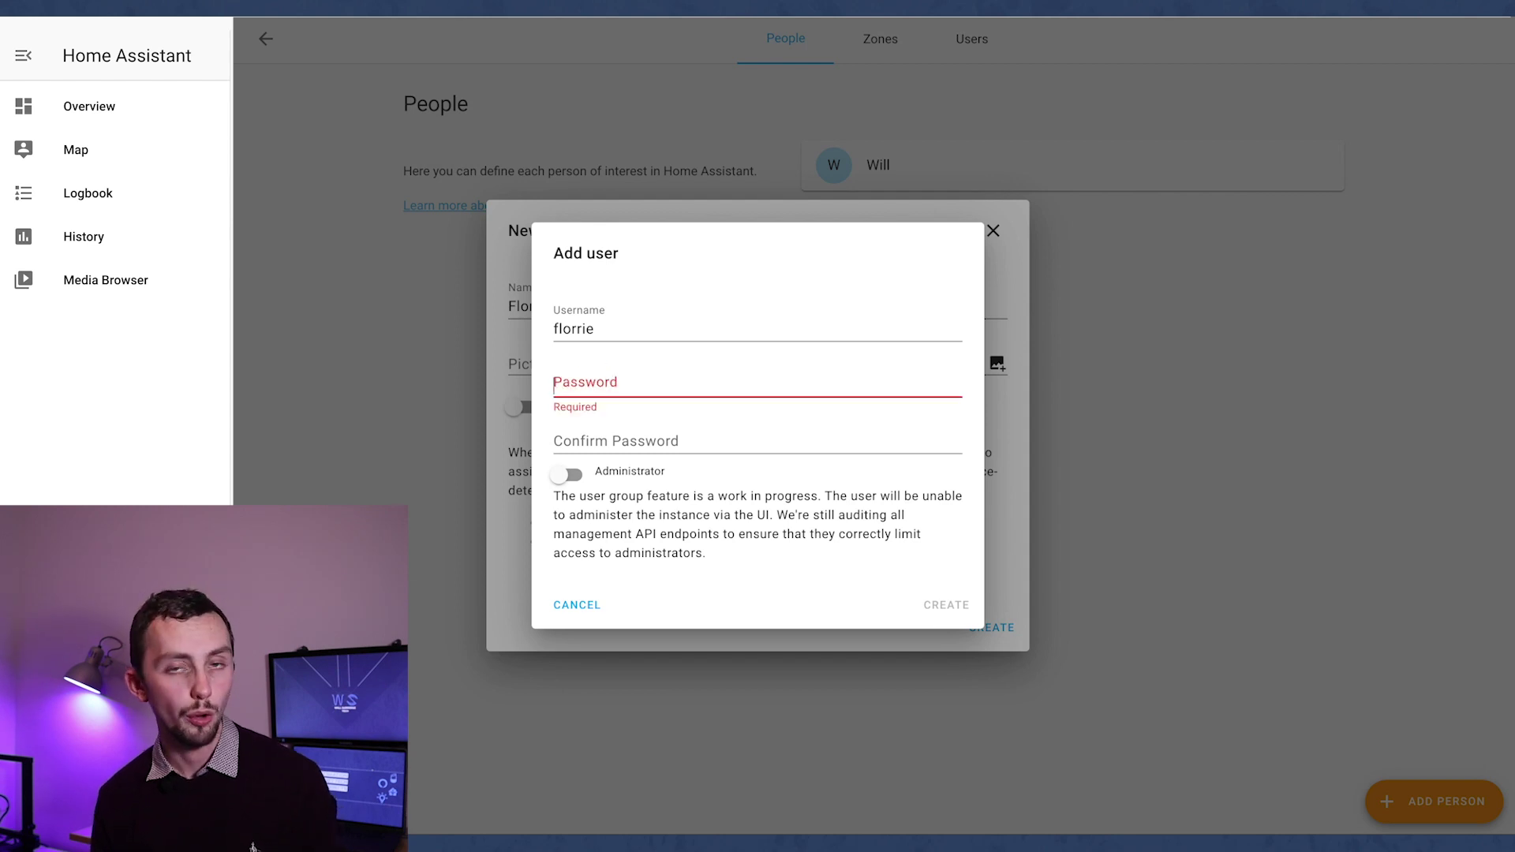
pyautogui.write('••••••••••')
pyautogui.press('Tab')
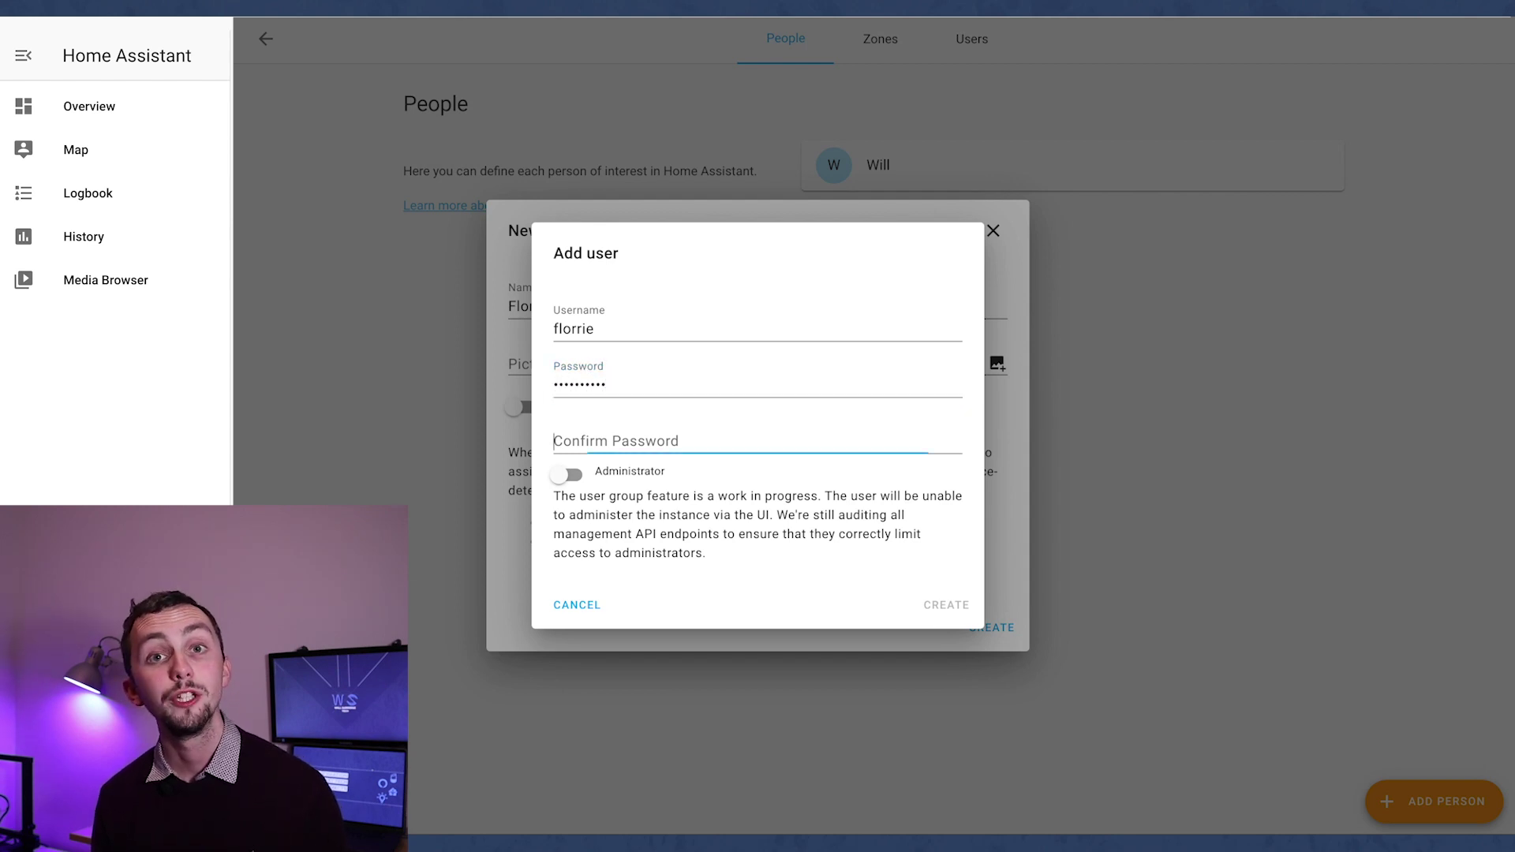
pyautogui.write('•••••••')
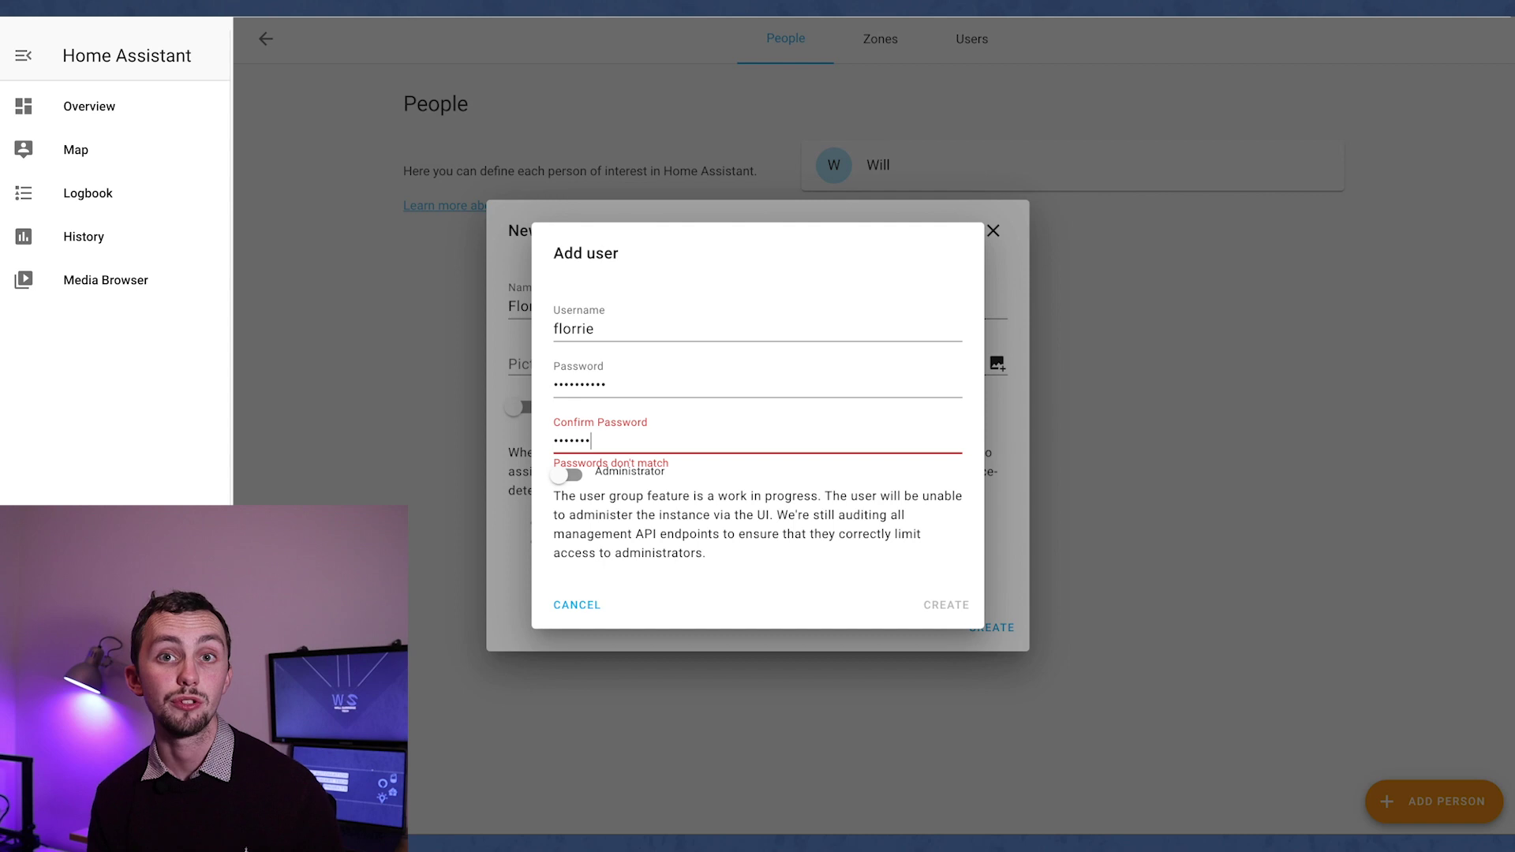
pyautogui.write('•••')
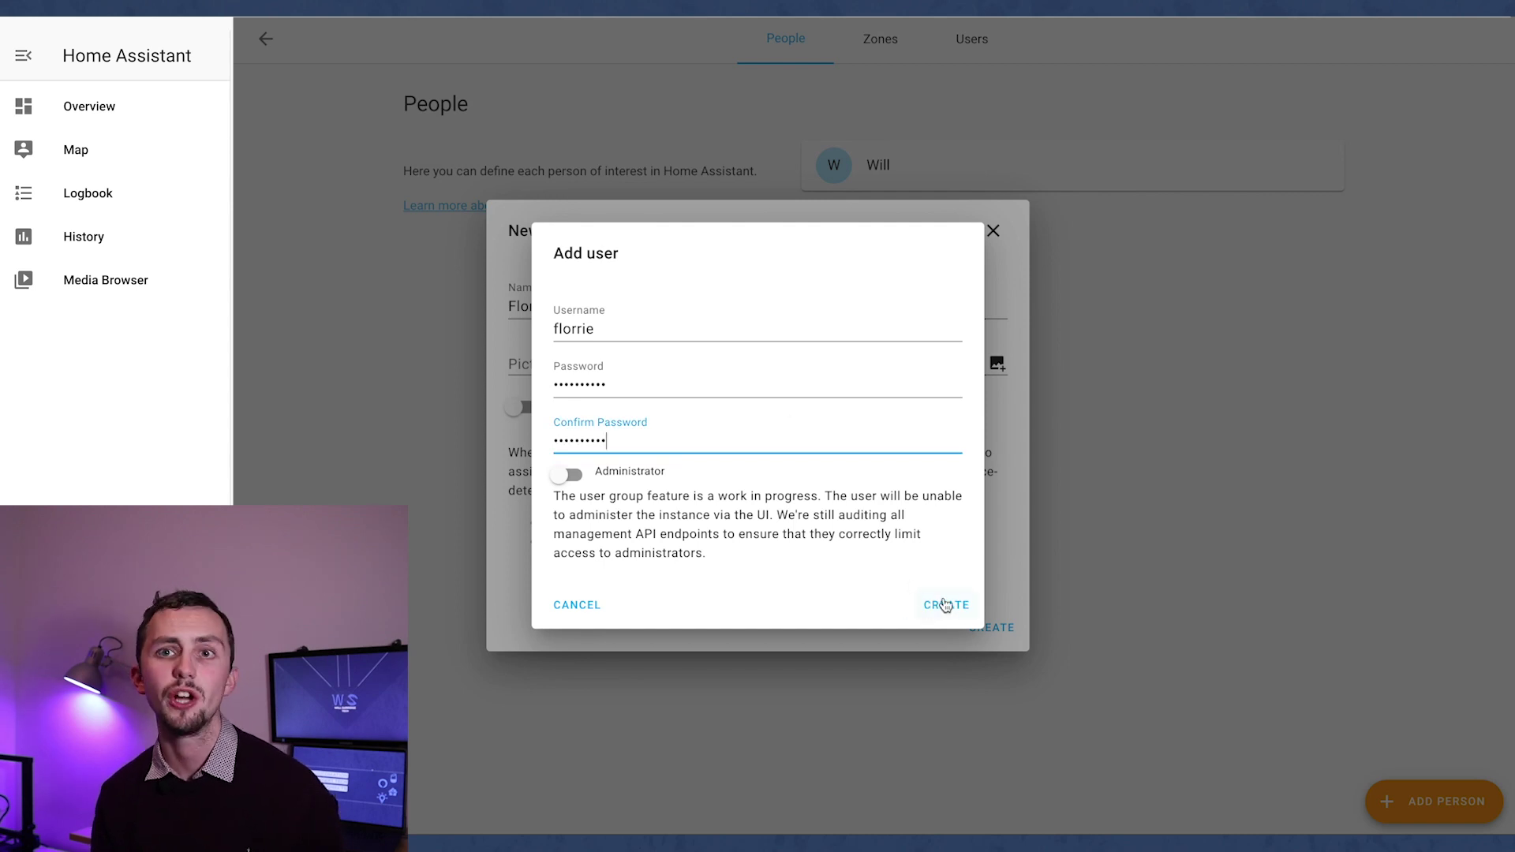
# Create the login account and the person, then check and close the person's details.
pyautogui.click(945, 604)
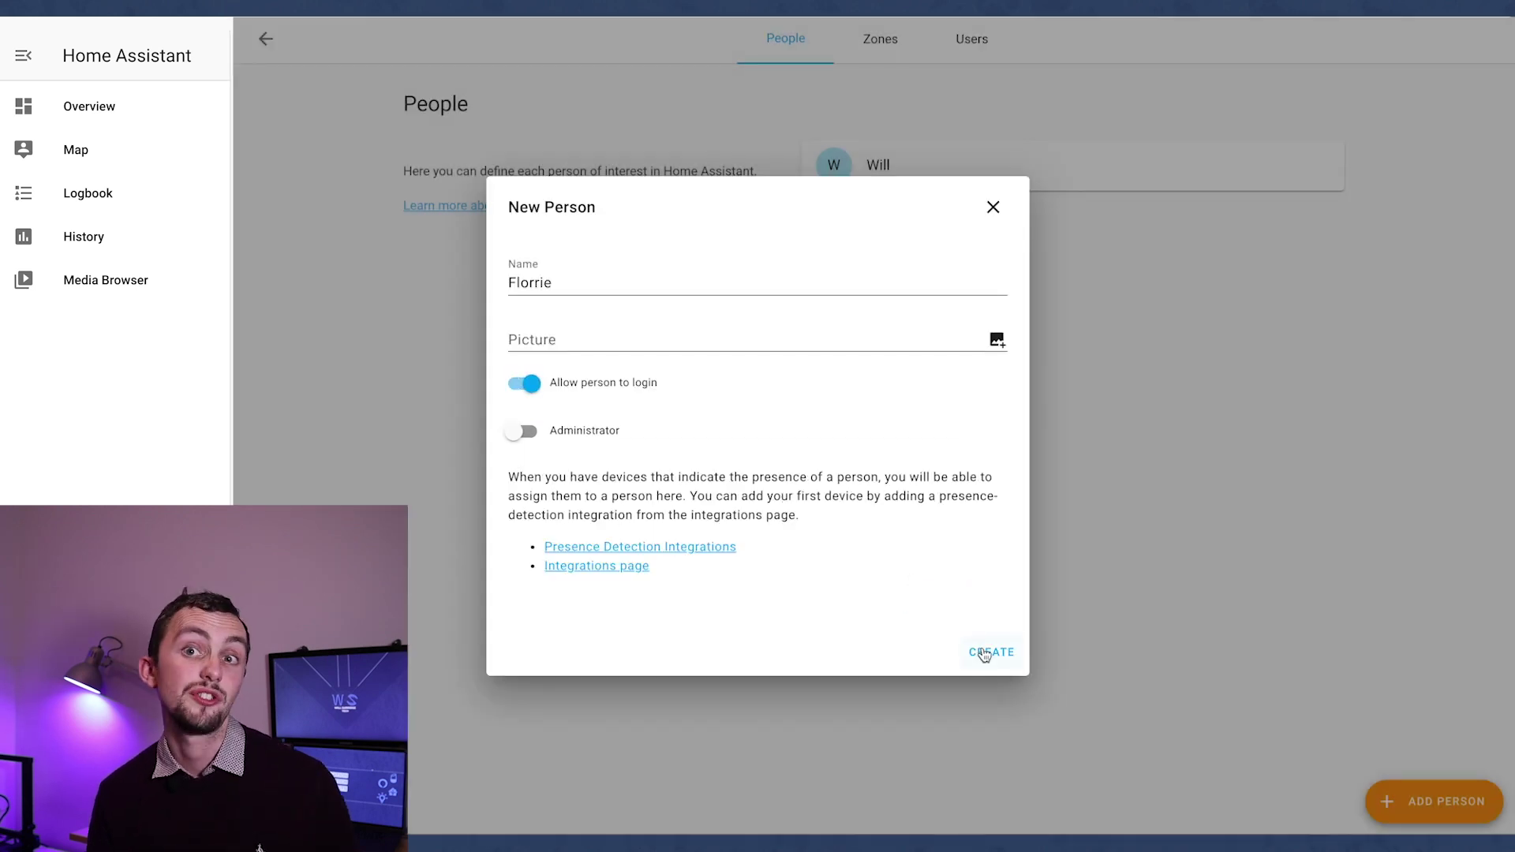
pyautogui.click(984, 655)
pyautogui.click(874, 158)
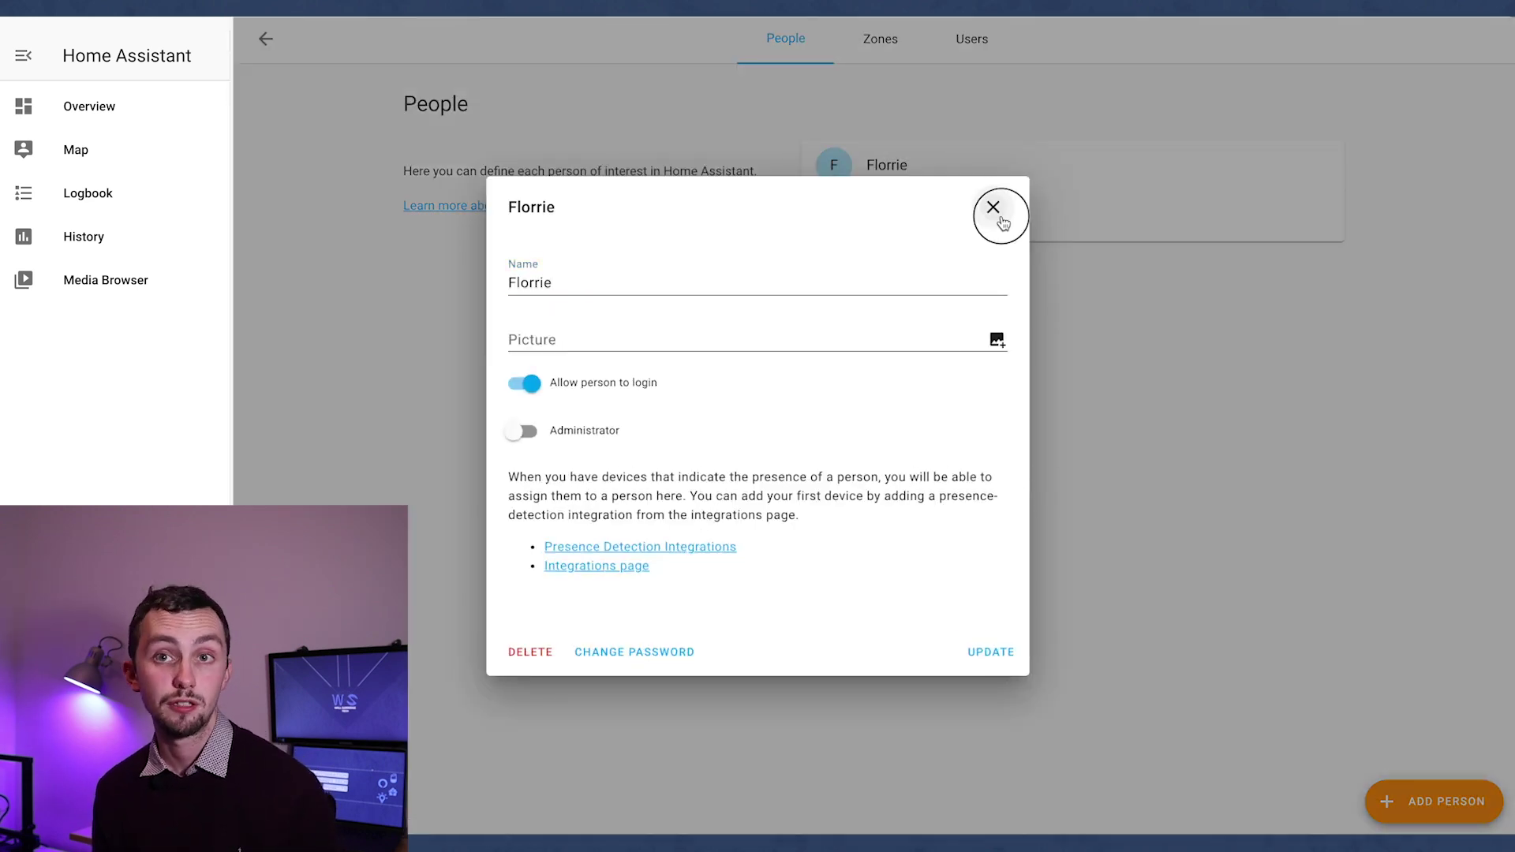
pyautogui.click(994, 207)
# Return to the Configuration overview and open the Dashboards list.
pyautogui.click(266, 38)
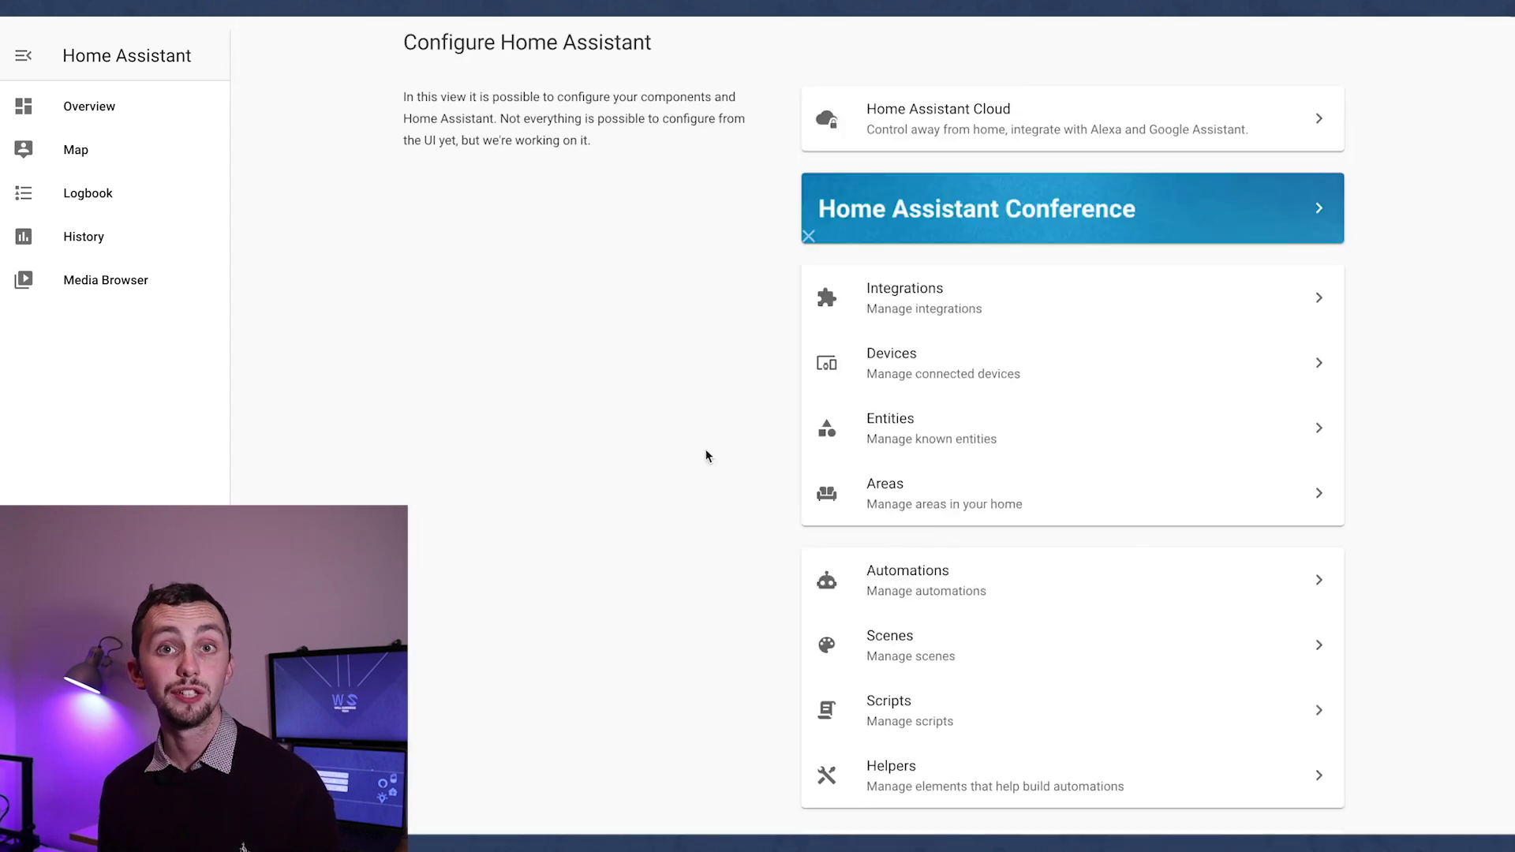
pyautogui.scroll(-10, 829, 628)
pyautogui.scroll(2, 868, 494)
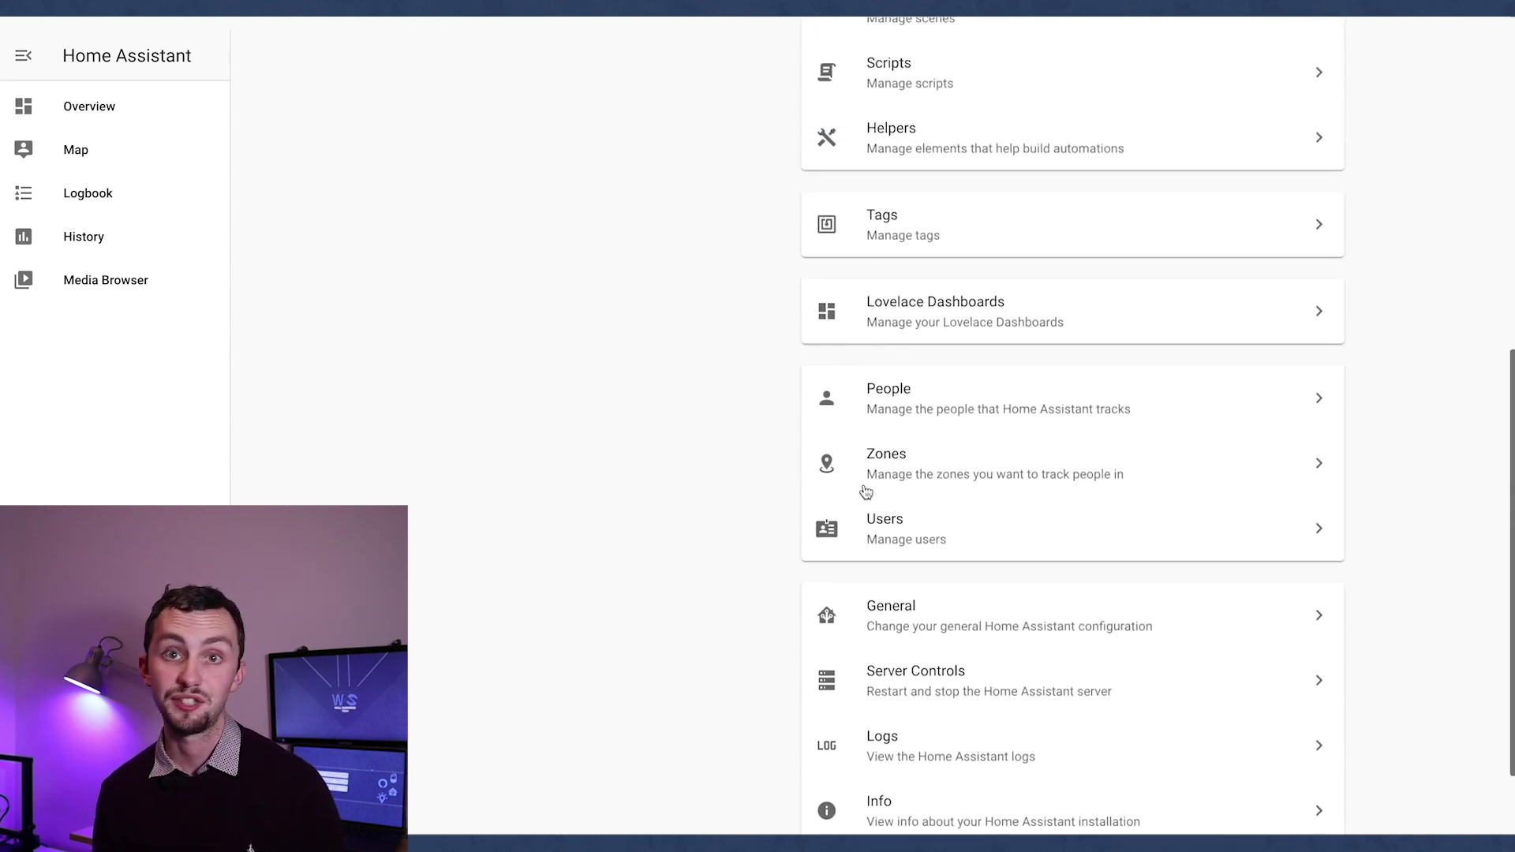
pyautogui.click(950, 372)
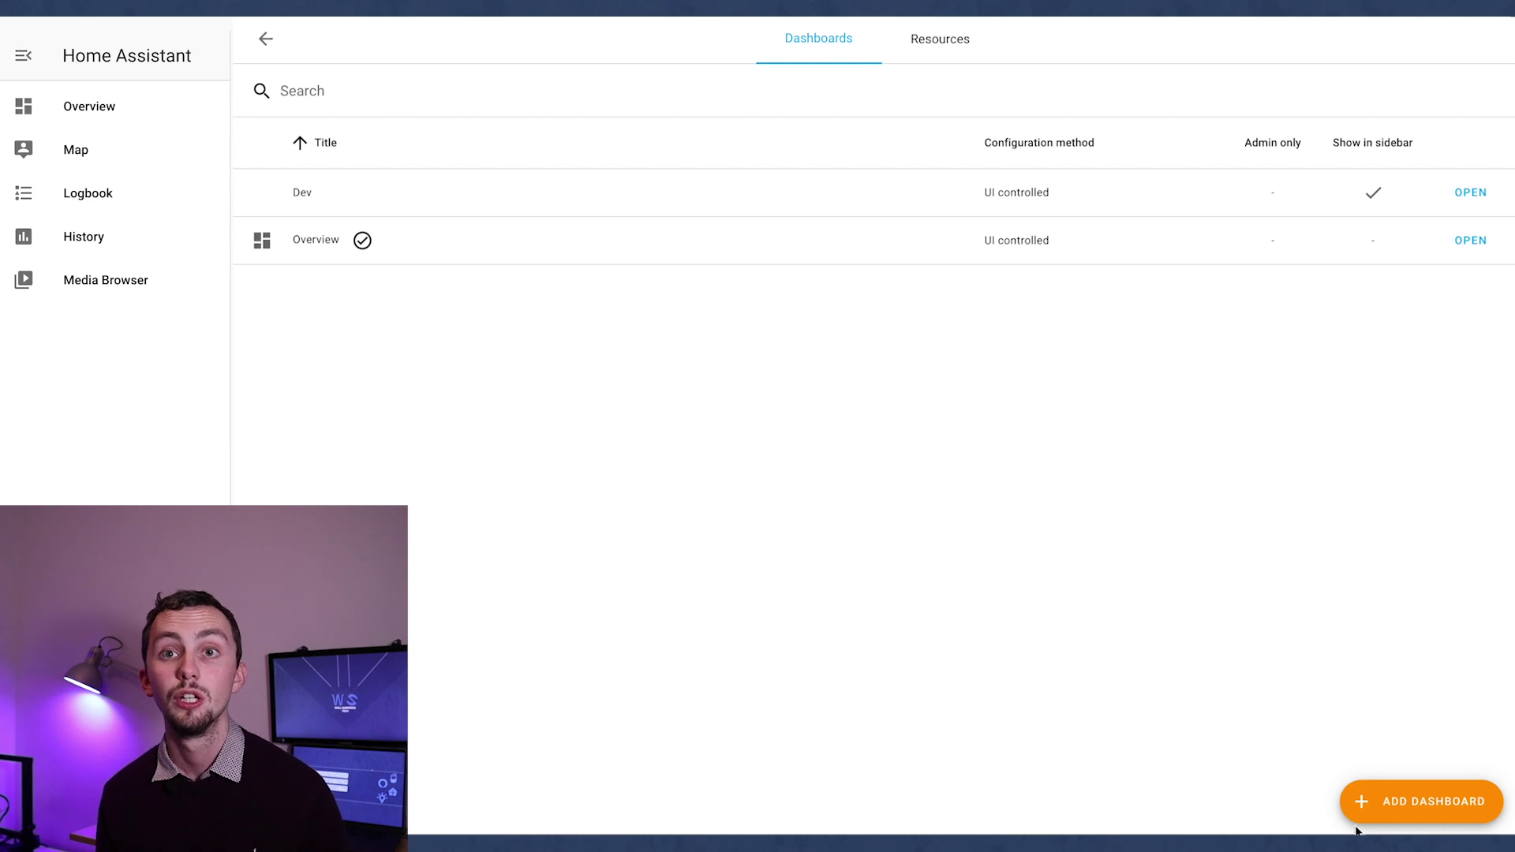
# Cancel the new-dashboard form and view the Resources tab's three HACS modules.
pyautogui.click(1394, 804)
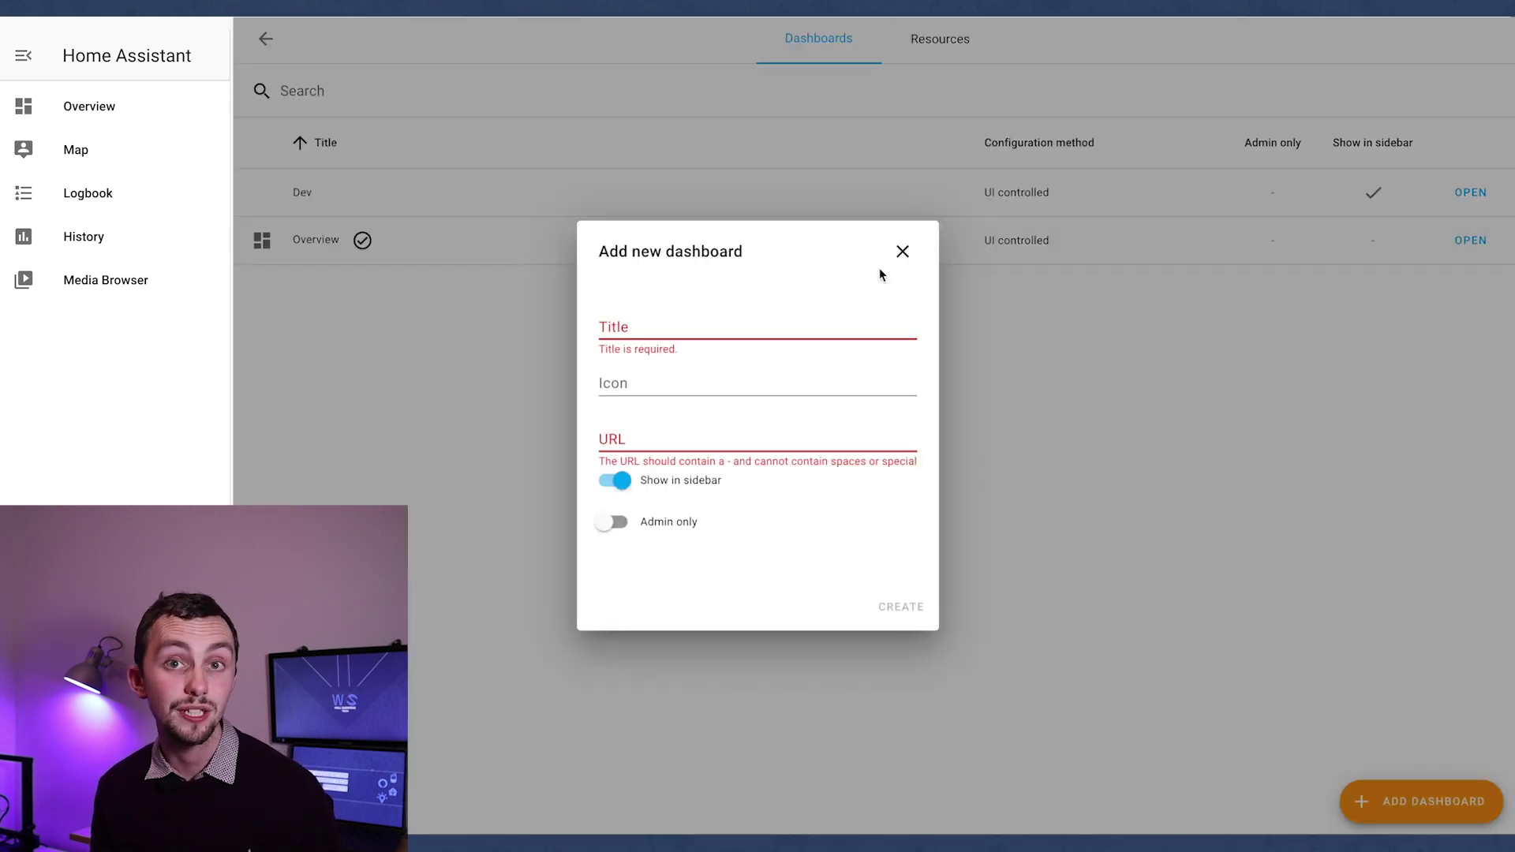
pyautogui.click(900, 253)
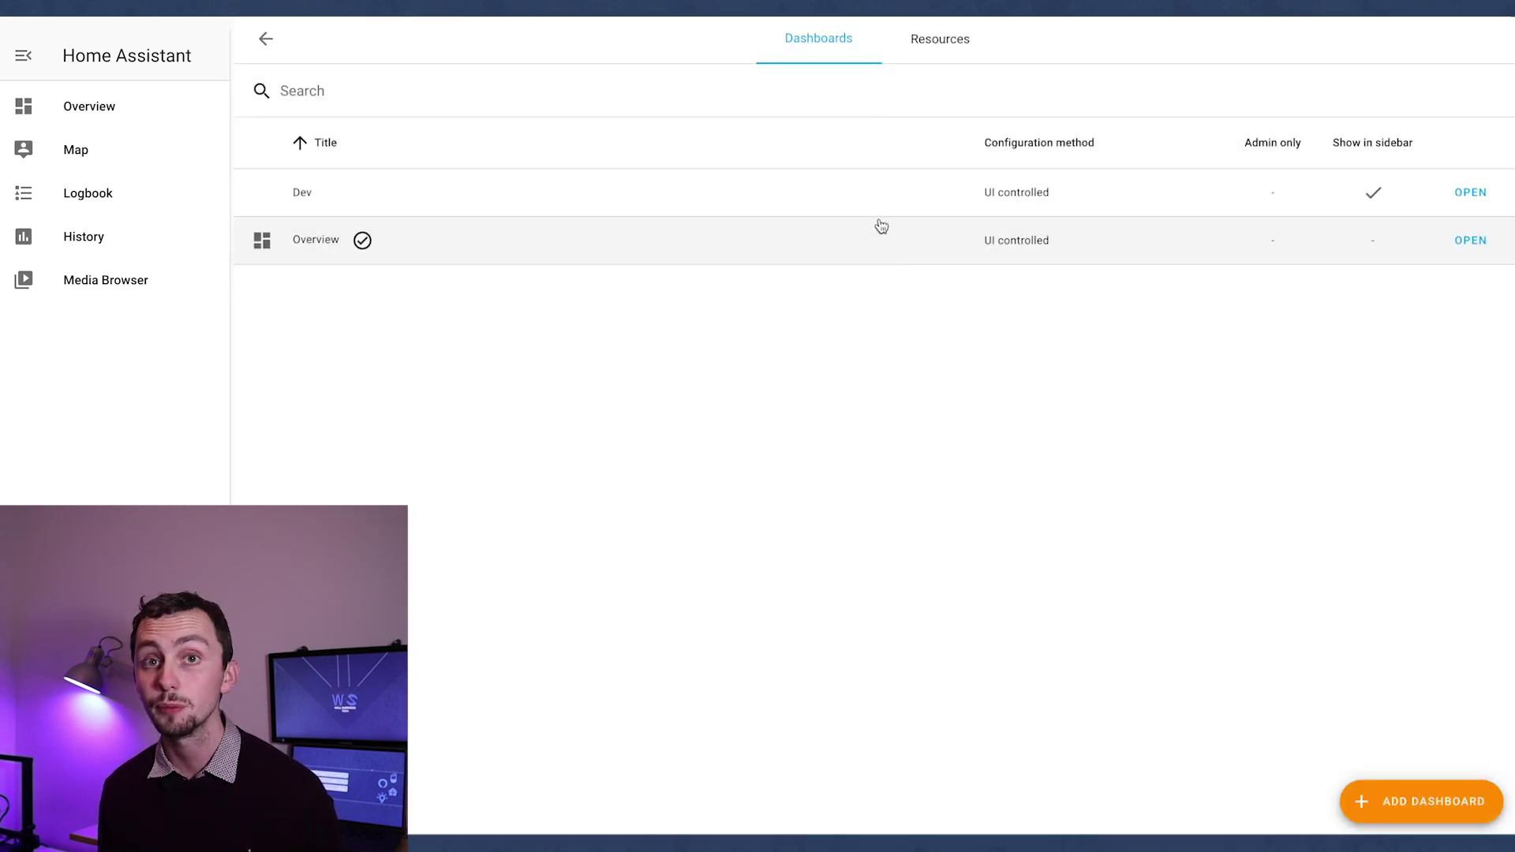
pyautogui.click(911, 57)
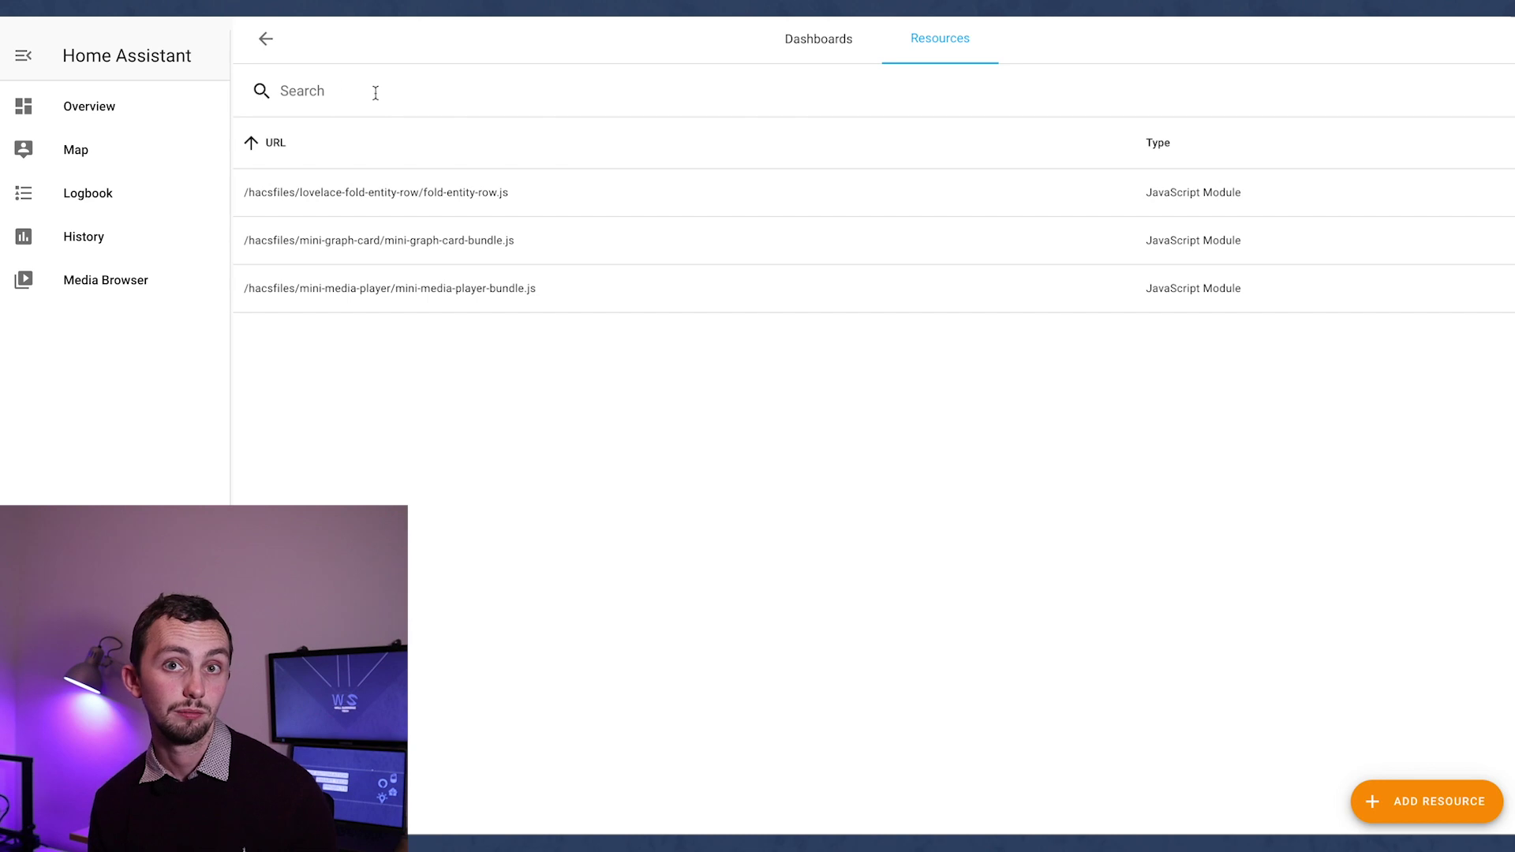
# Go back to the Configuration page and open the Tags section.
pyautogui.click(262, 39)
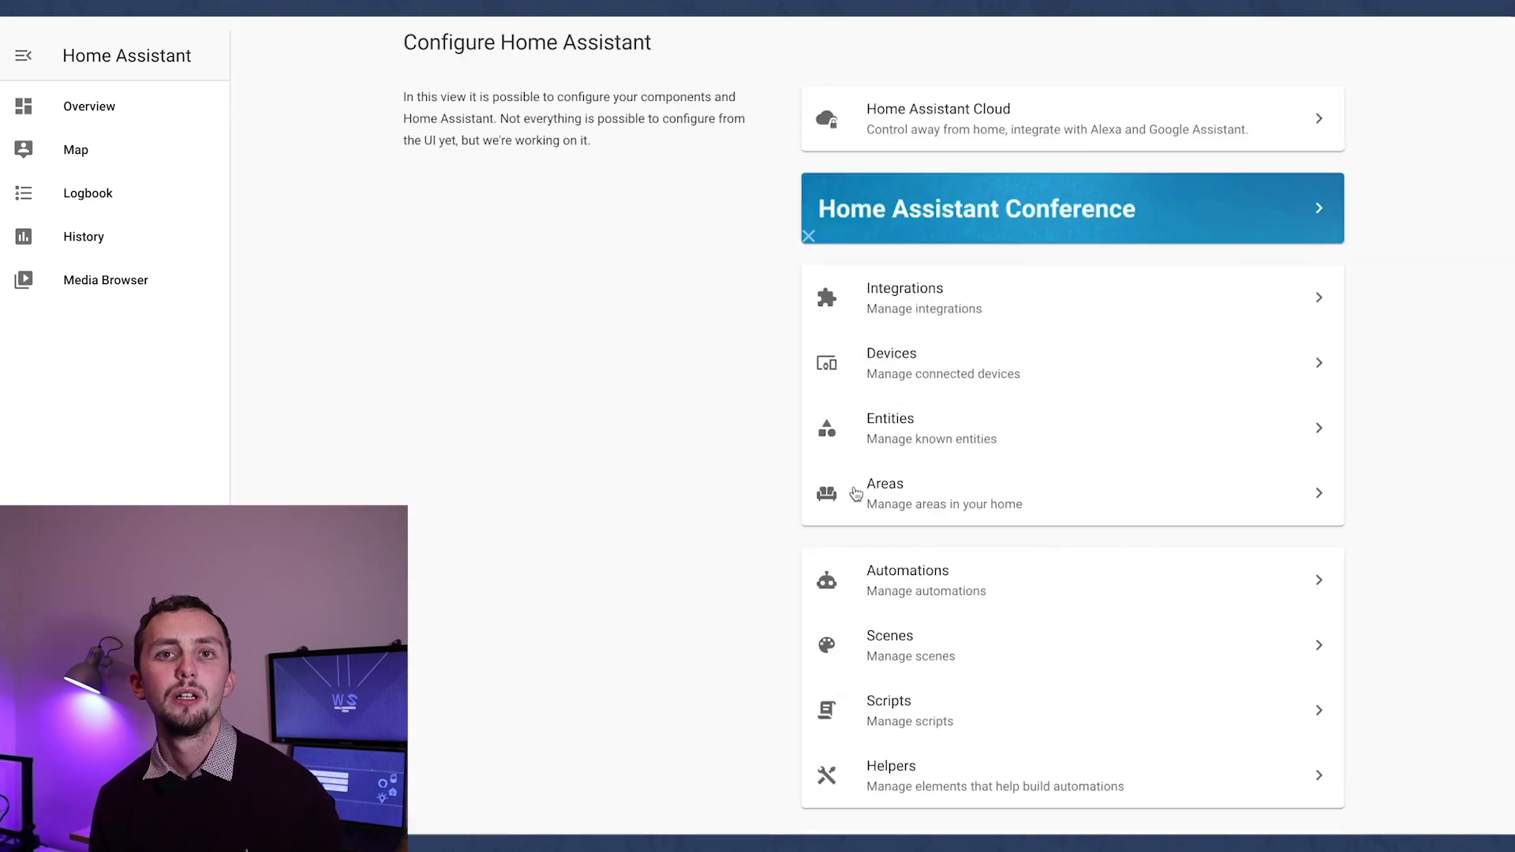
pyautogui.scroll(-3, 857, 495)
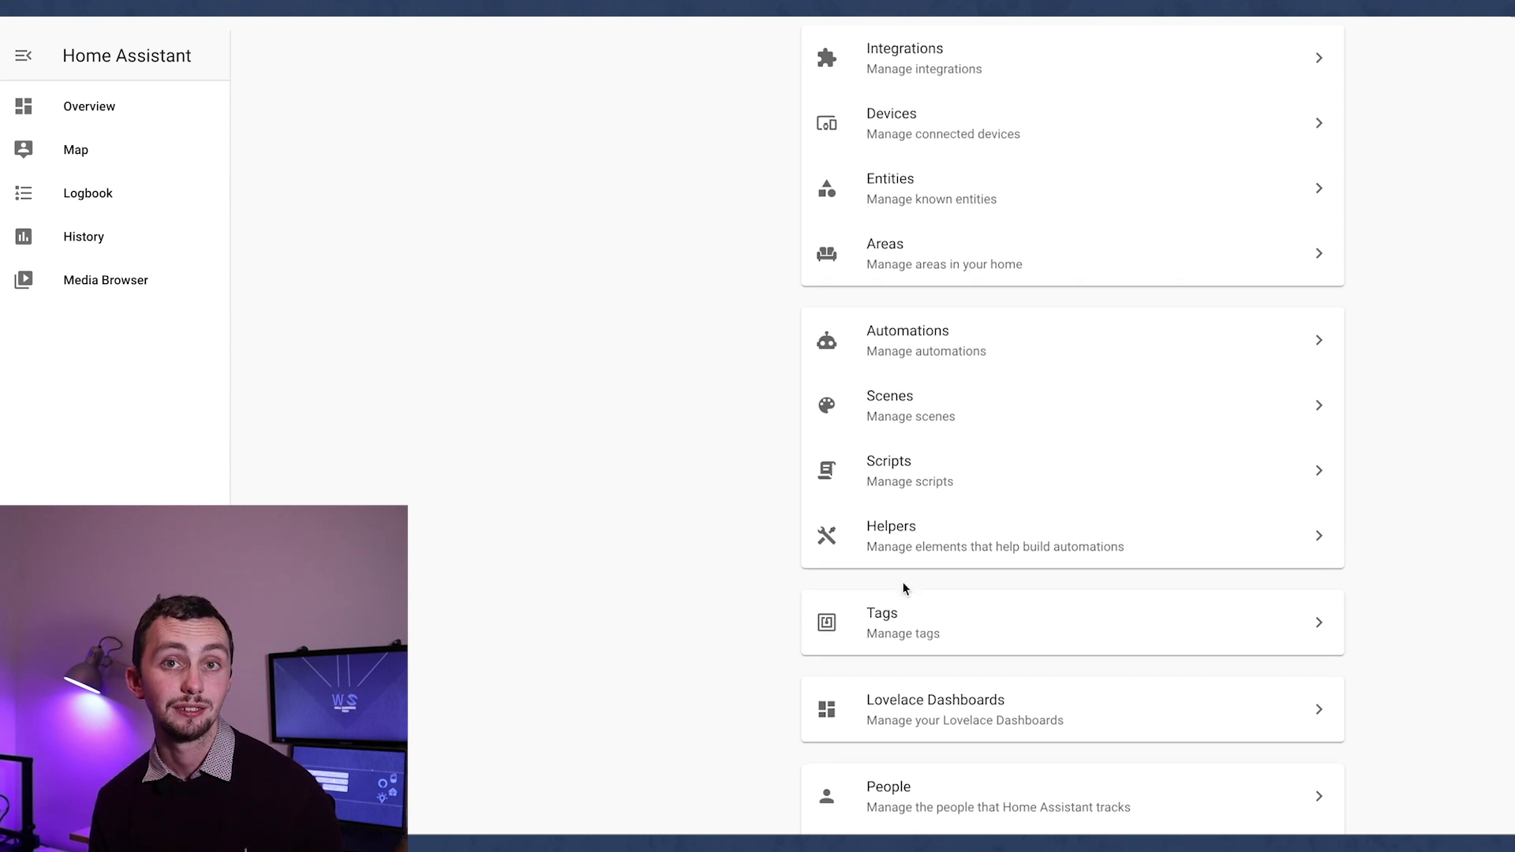
pyautogui.scroll(-1, 908, 576)
pyautogui.click(942, 565)
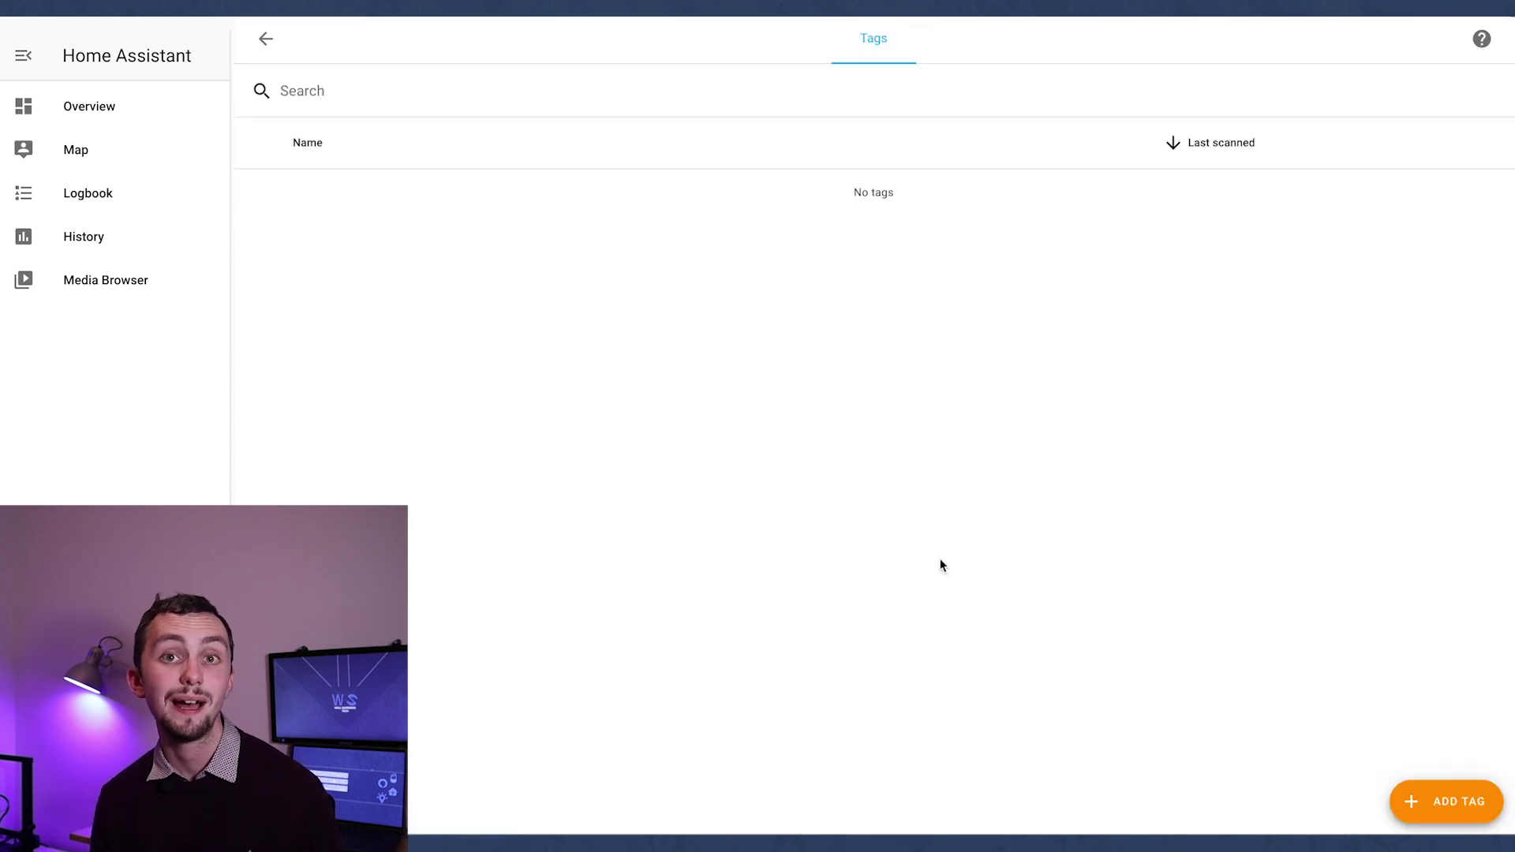
# Dismiss the New tag form without creating a tag and return to Configuration.
pyautogui.click(1425, 802)
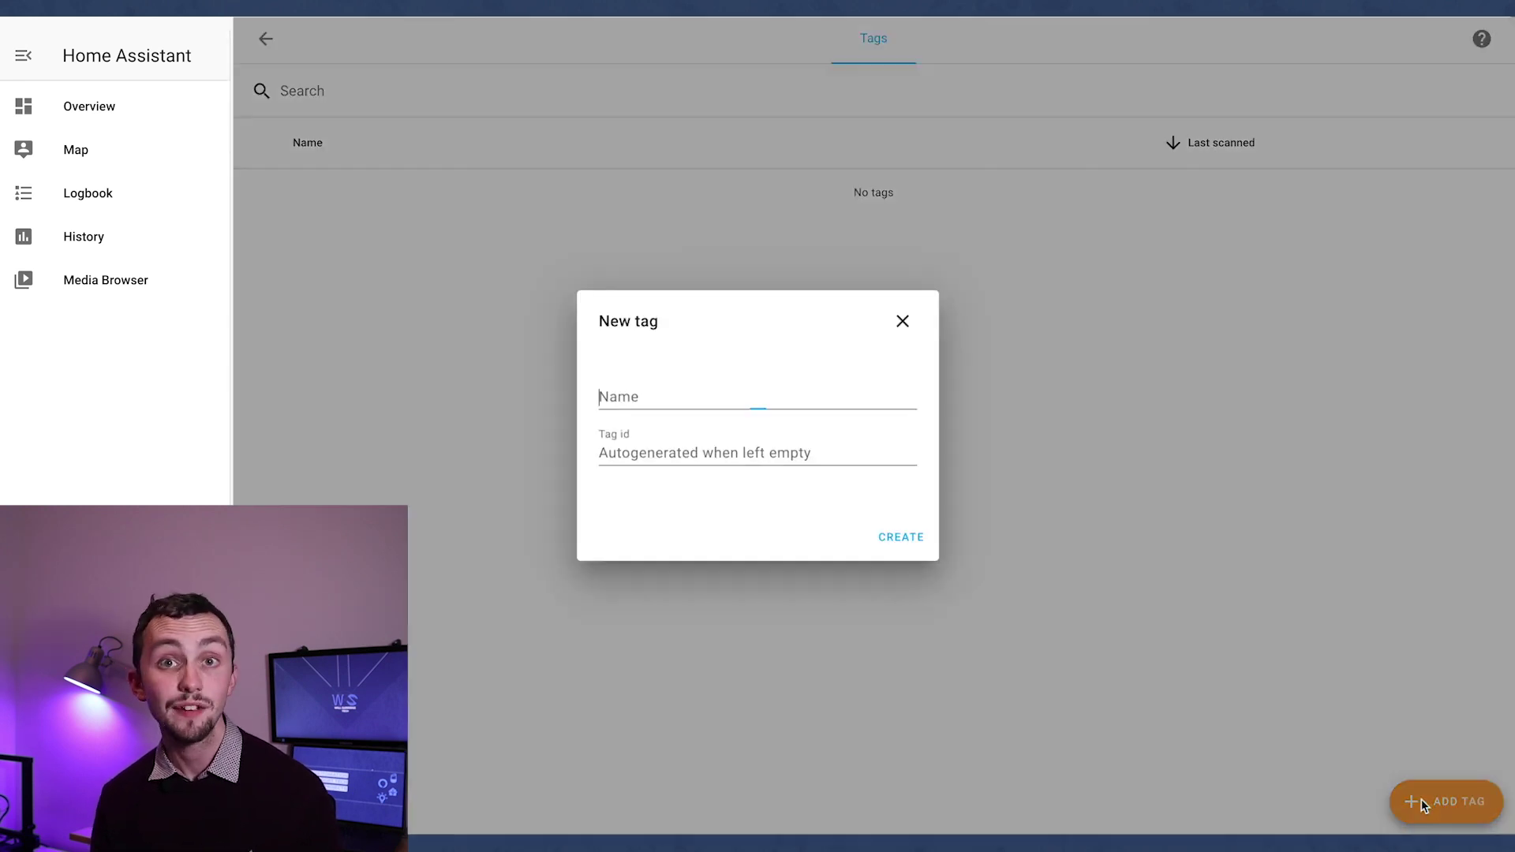
pyautogui.click(906, 324)
pyautogui.click(265, 39)
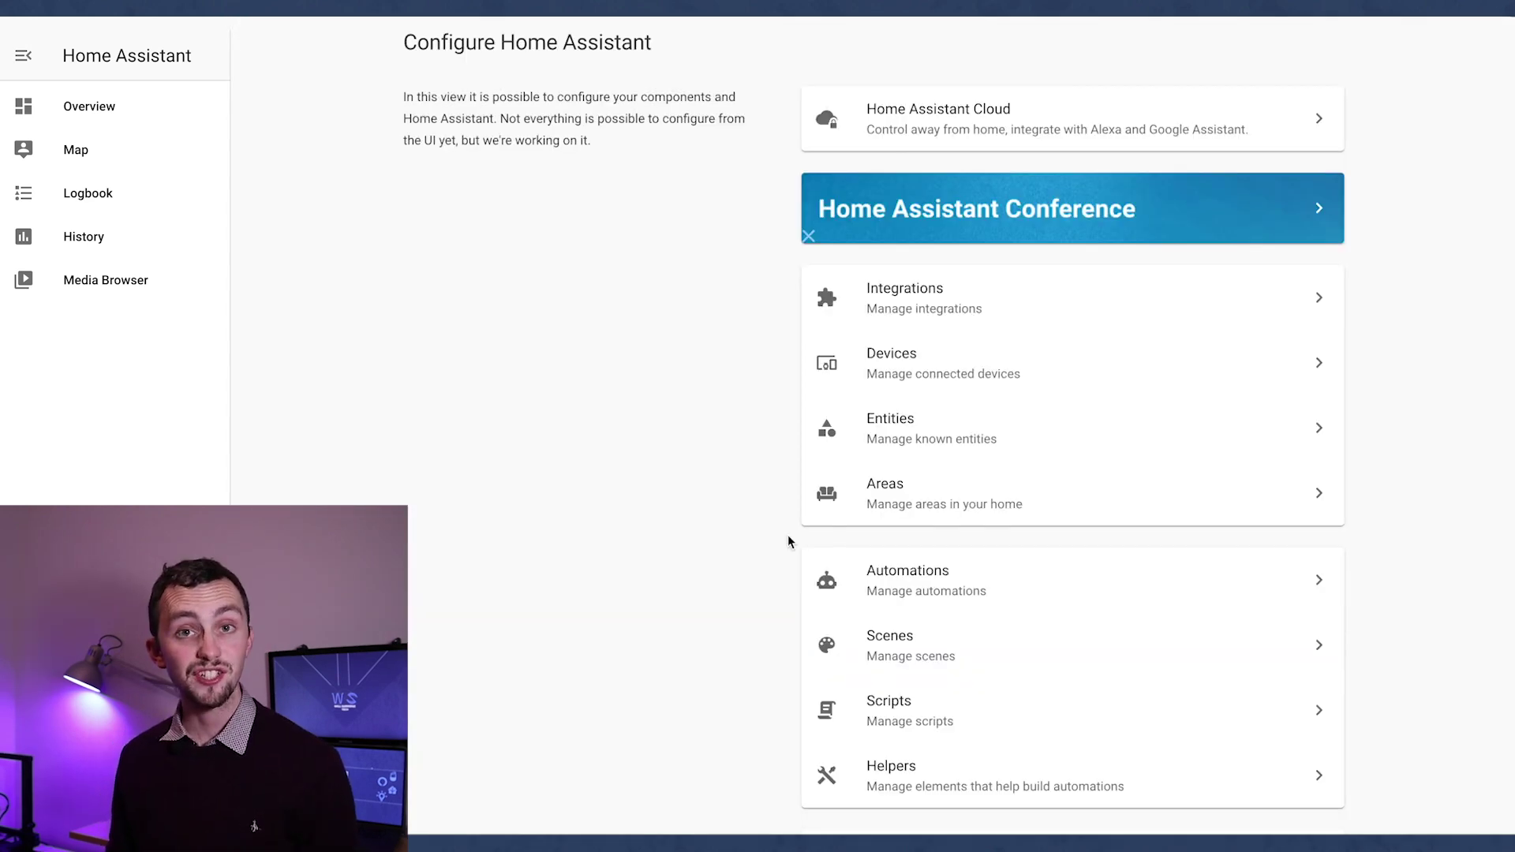
pyautogui.scroll(-3, 787, 536)
# Open the Helpers list showing Guest Mode, Sleep toggles and the Room dropdown.
pyautogui.click(930, 539)
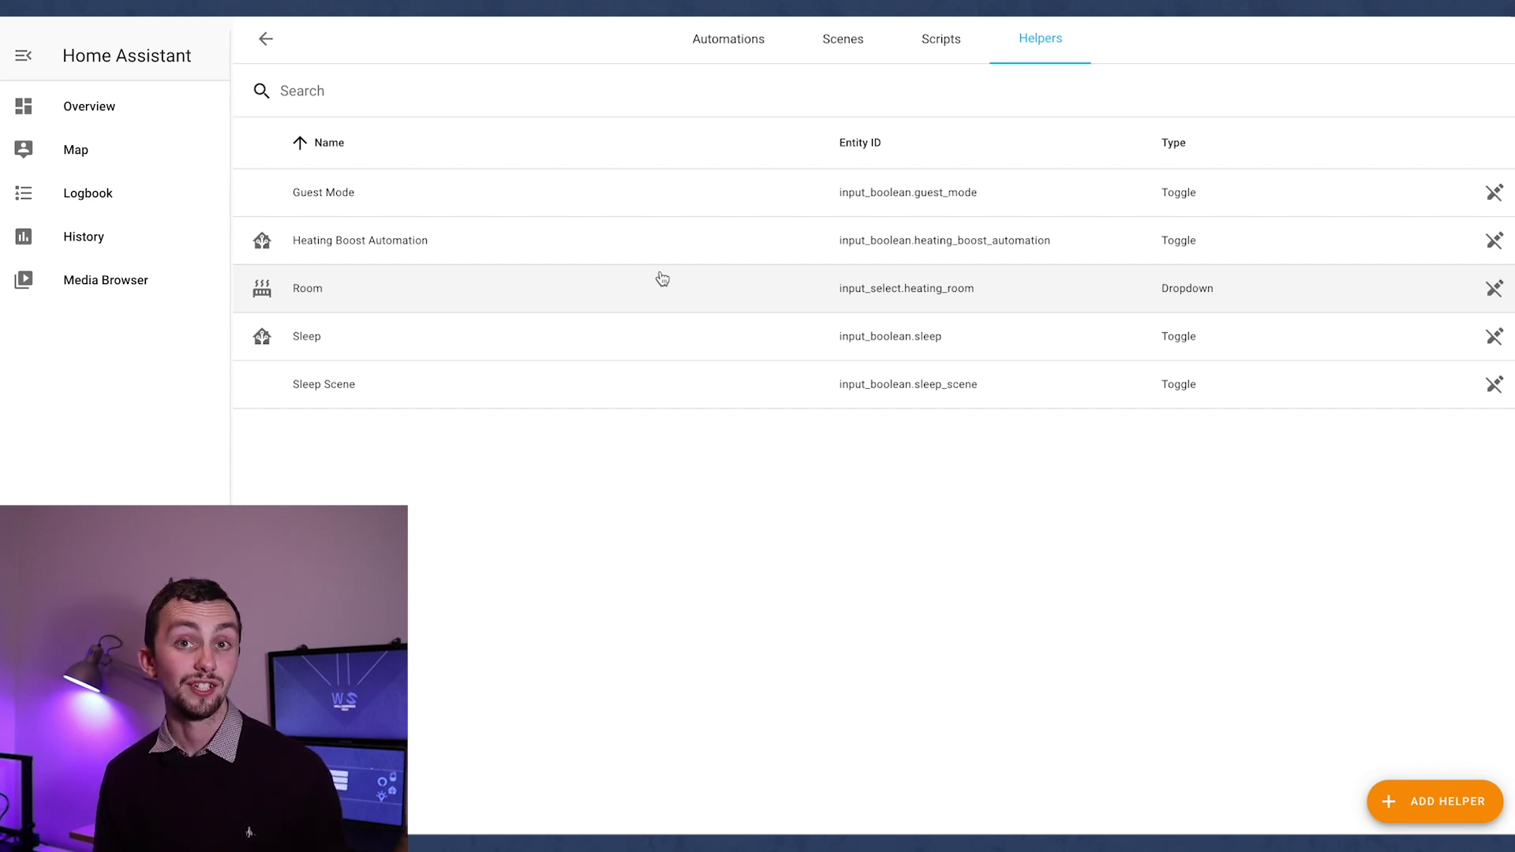
# Start a new script in the Scripts list and add a second action.
pyautogui.click(947, 39)
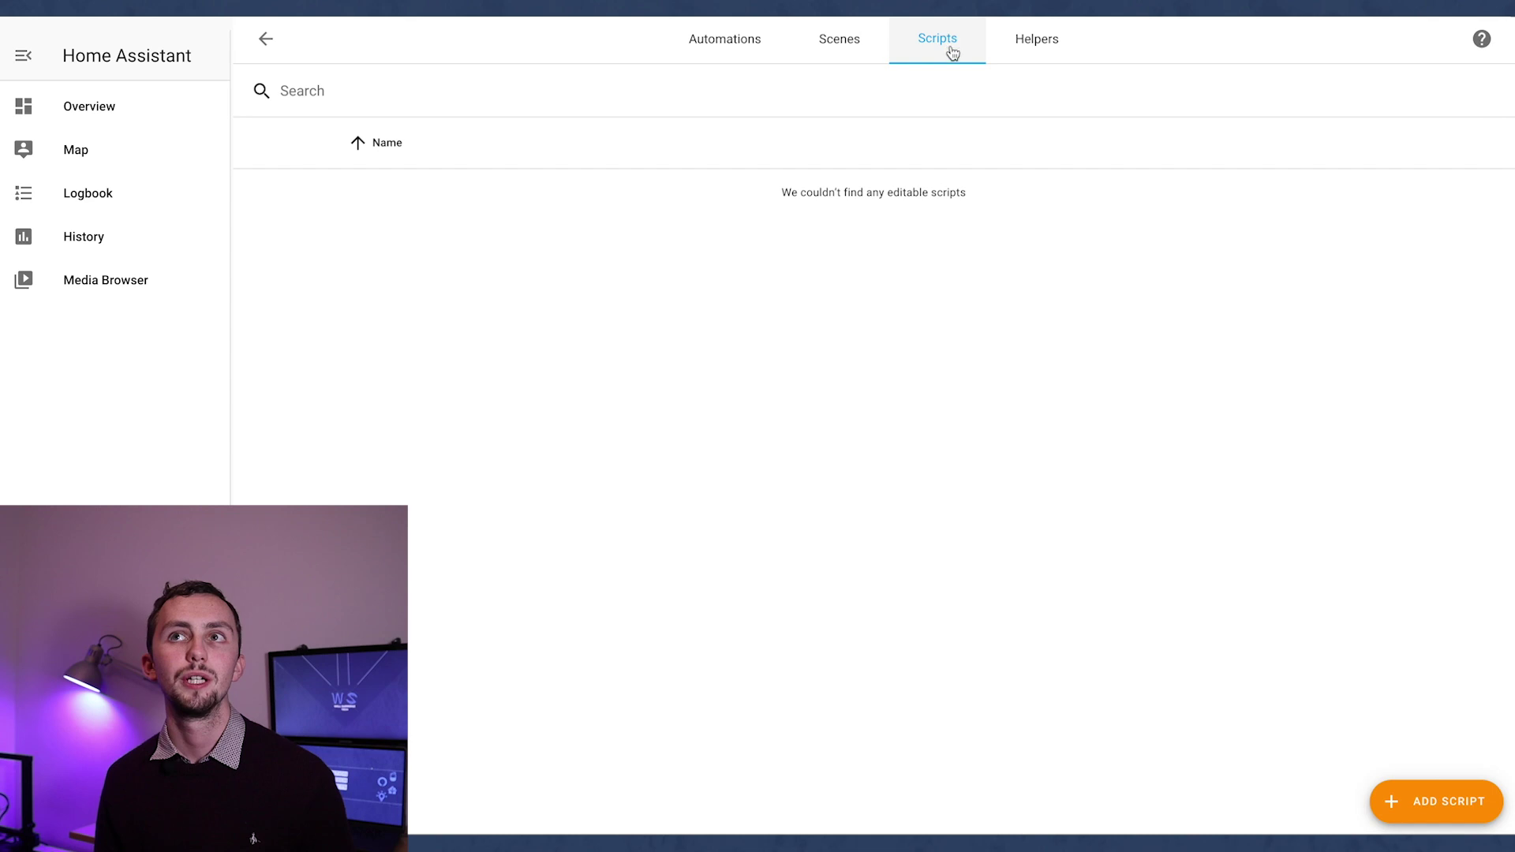
pyautogui.click(1395, 802)
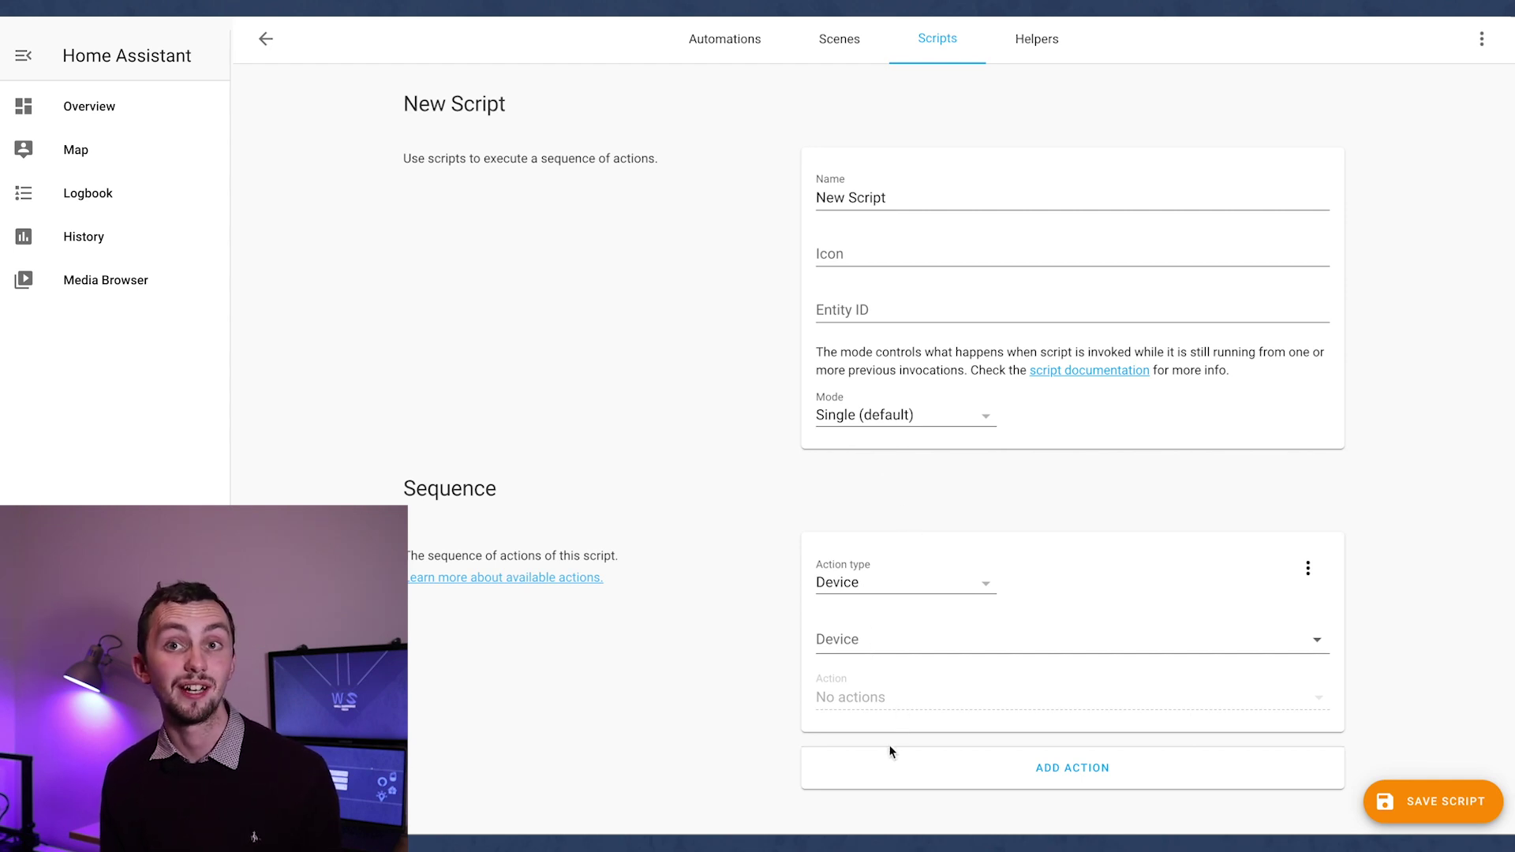
pyautogui.click(911, 765)
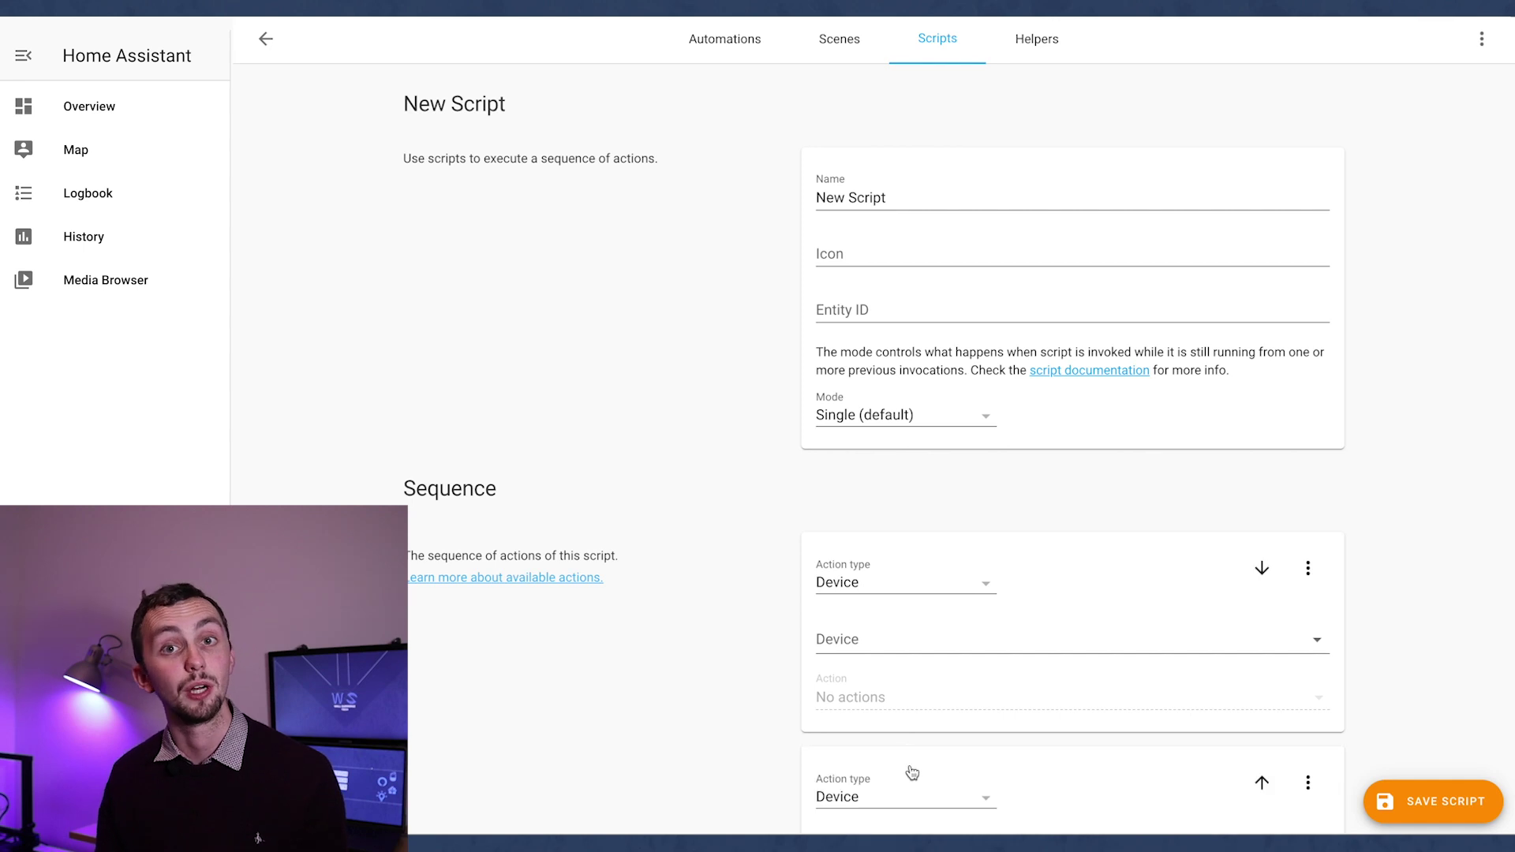
pyautogui.scroll(-3, 909, 771)
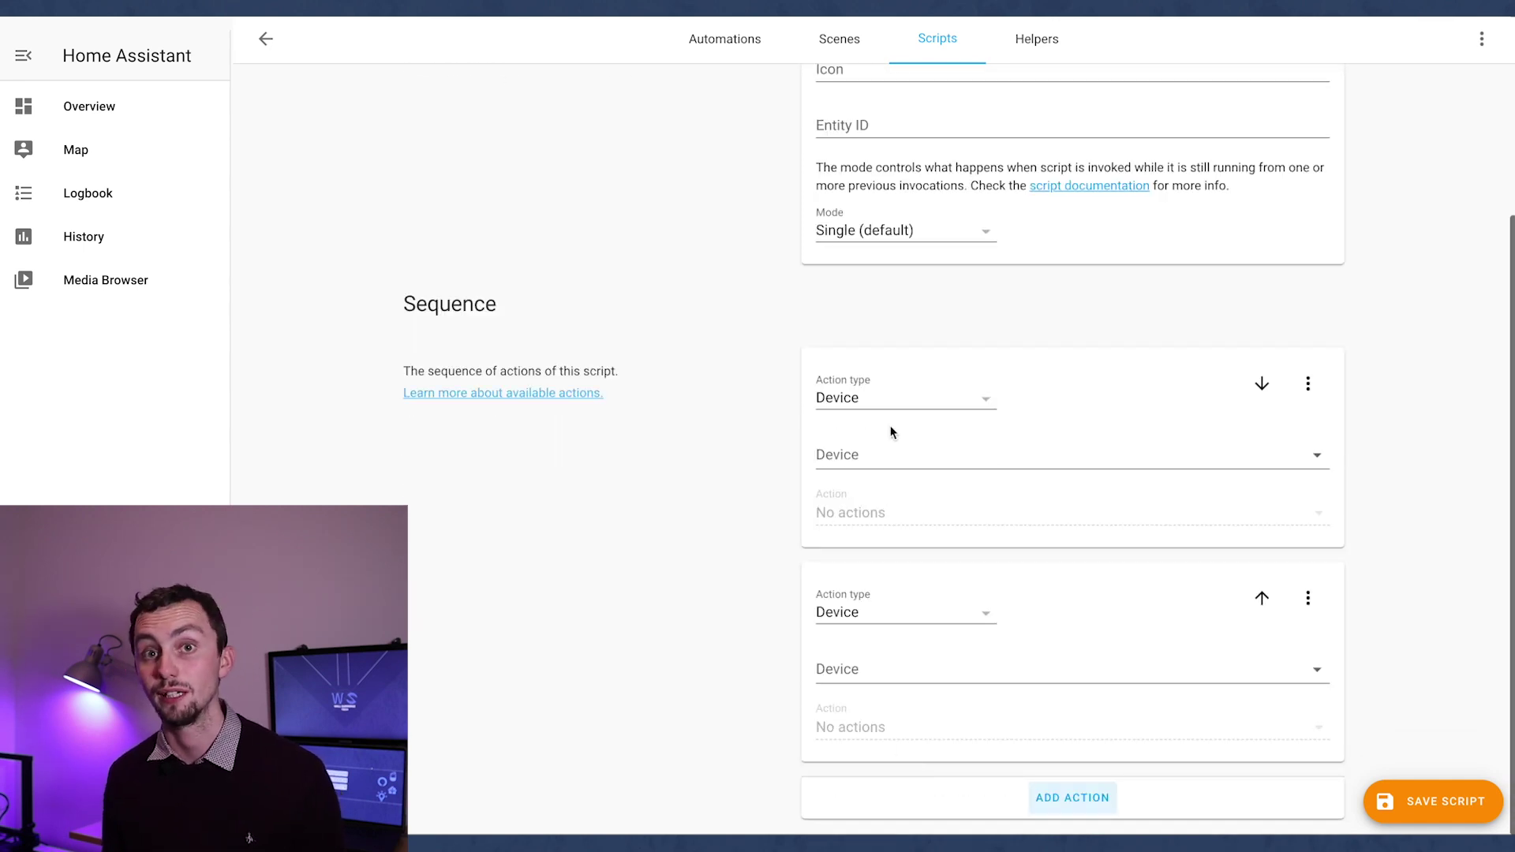
# Browse the Device action type and device choices, close them, and move to Scenes.
pyautogui.click(887, 394)
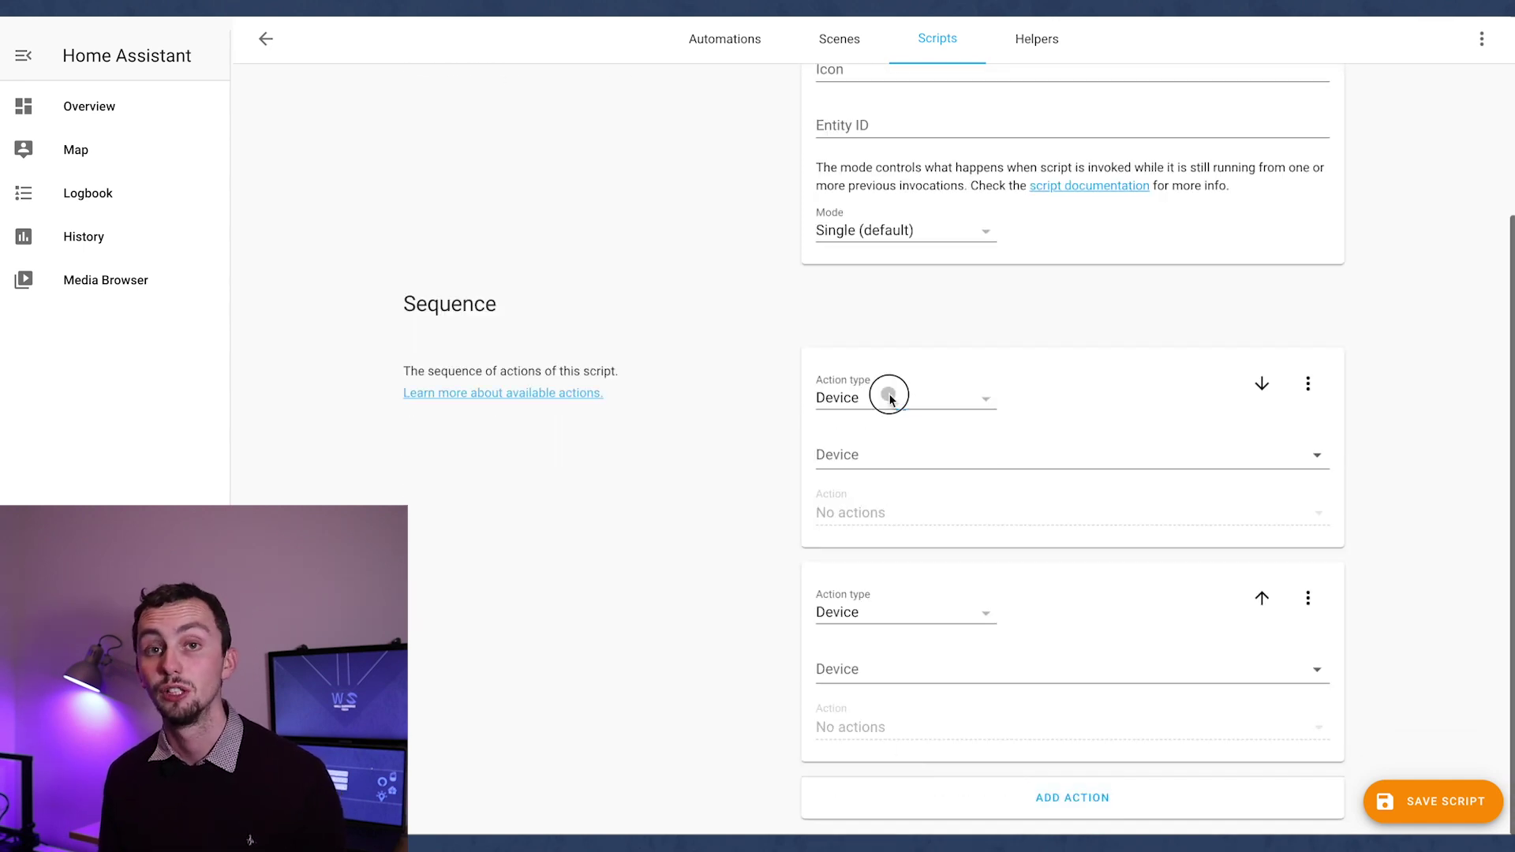
pyautogui.click(1019, 456)
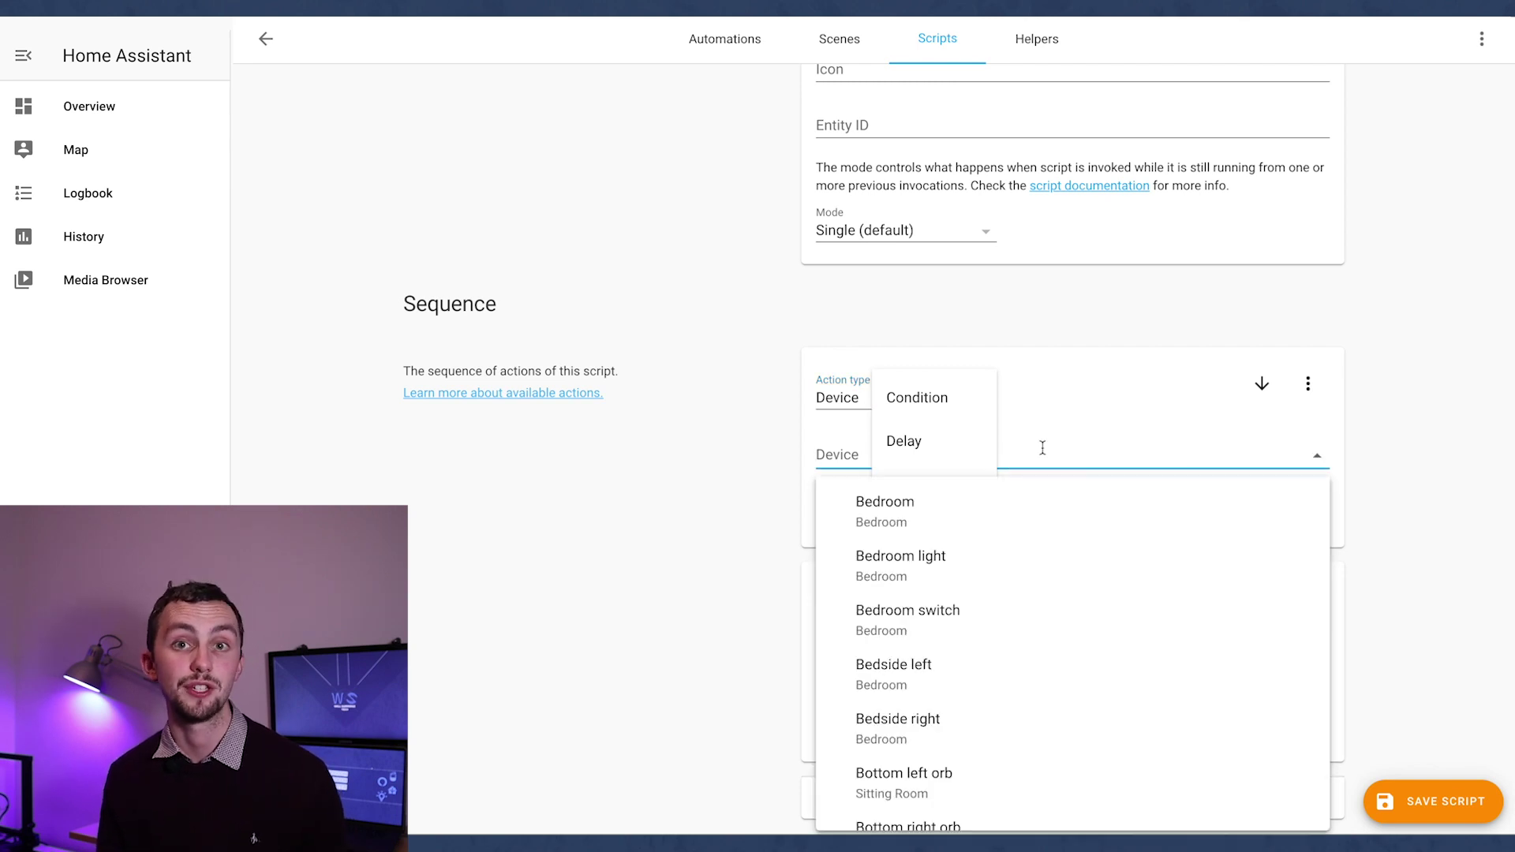
pyautogui.click(1060, 374)
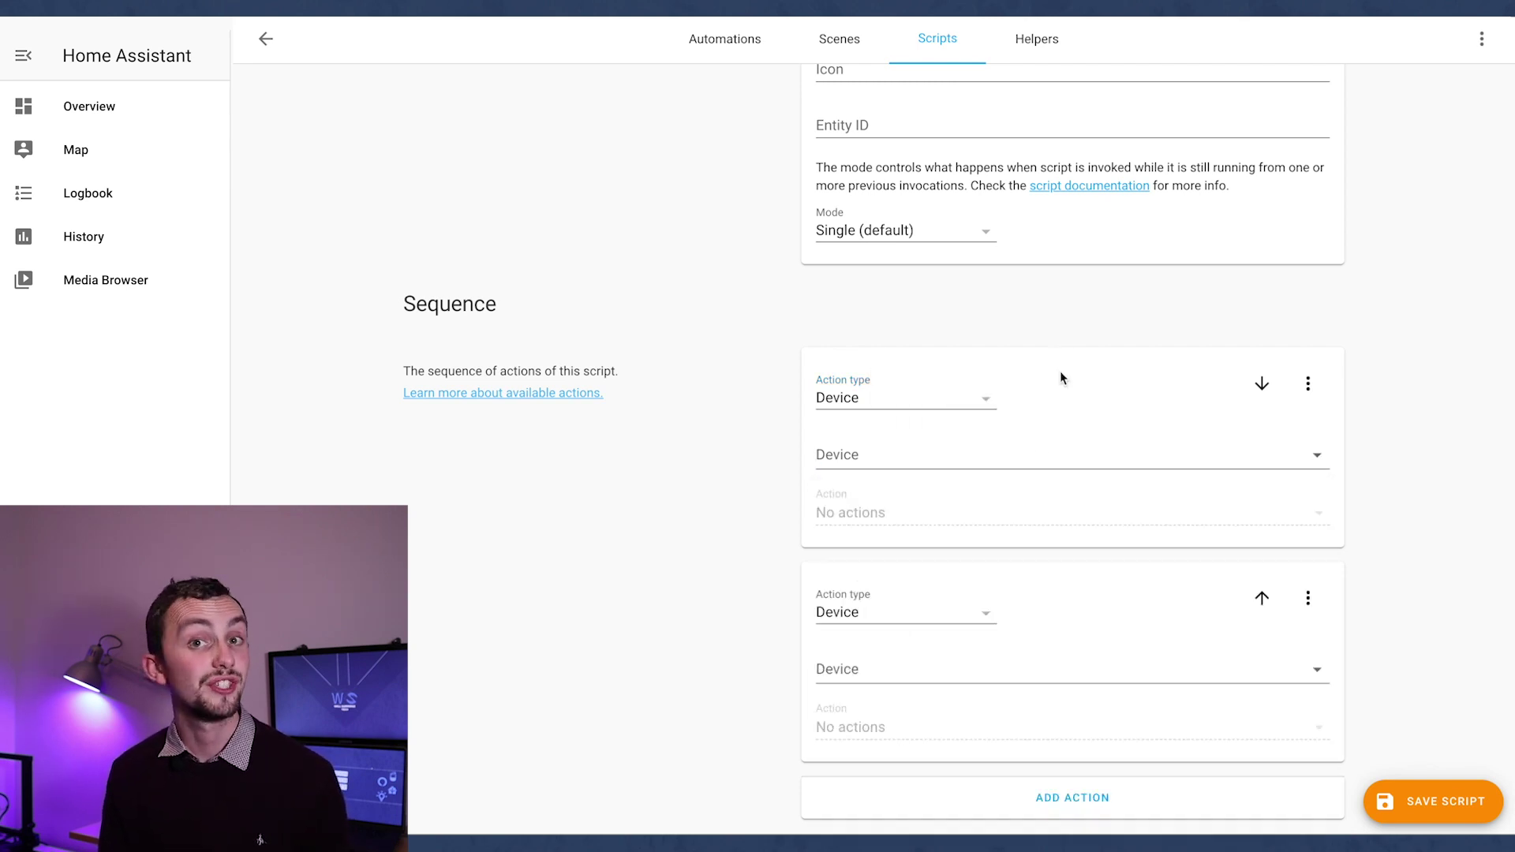
pyautogui.scroll(3, 1060, 373)
pyautogui.click(839, 38)
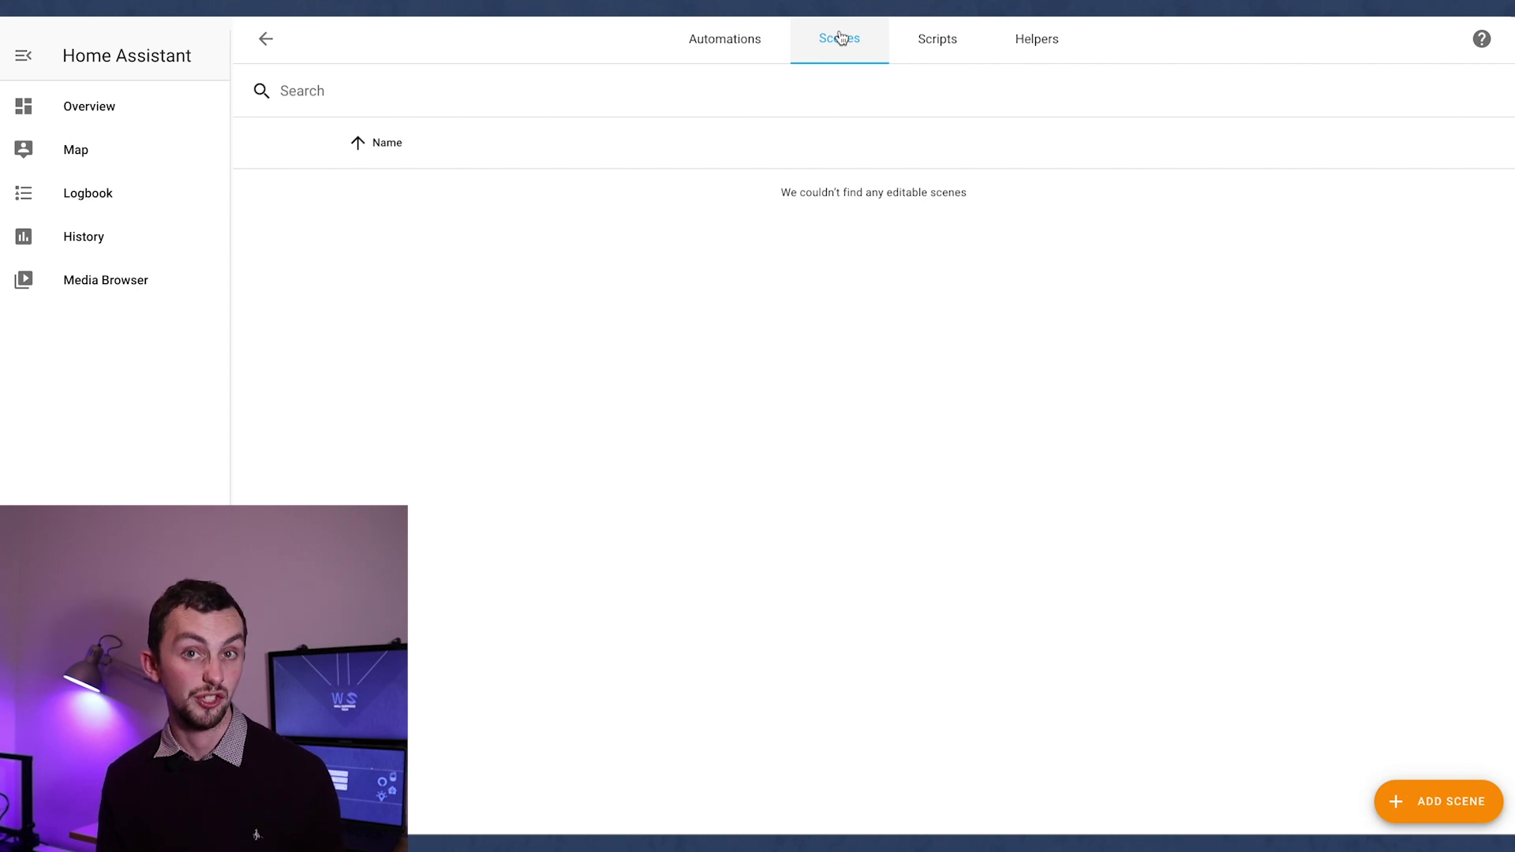
# Switch to the Automations tab to review the automations list.
pyautogui.click(746, 46)
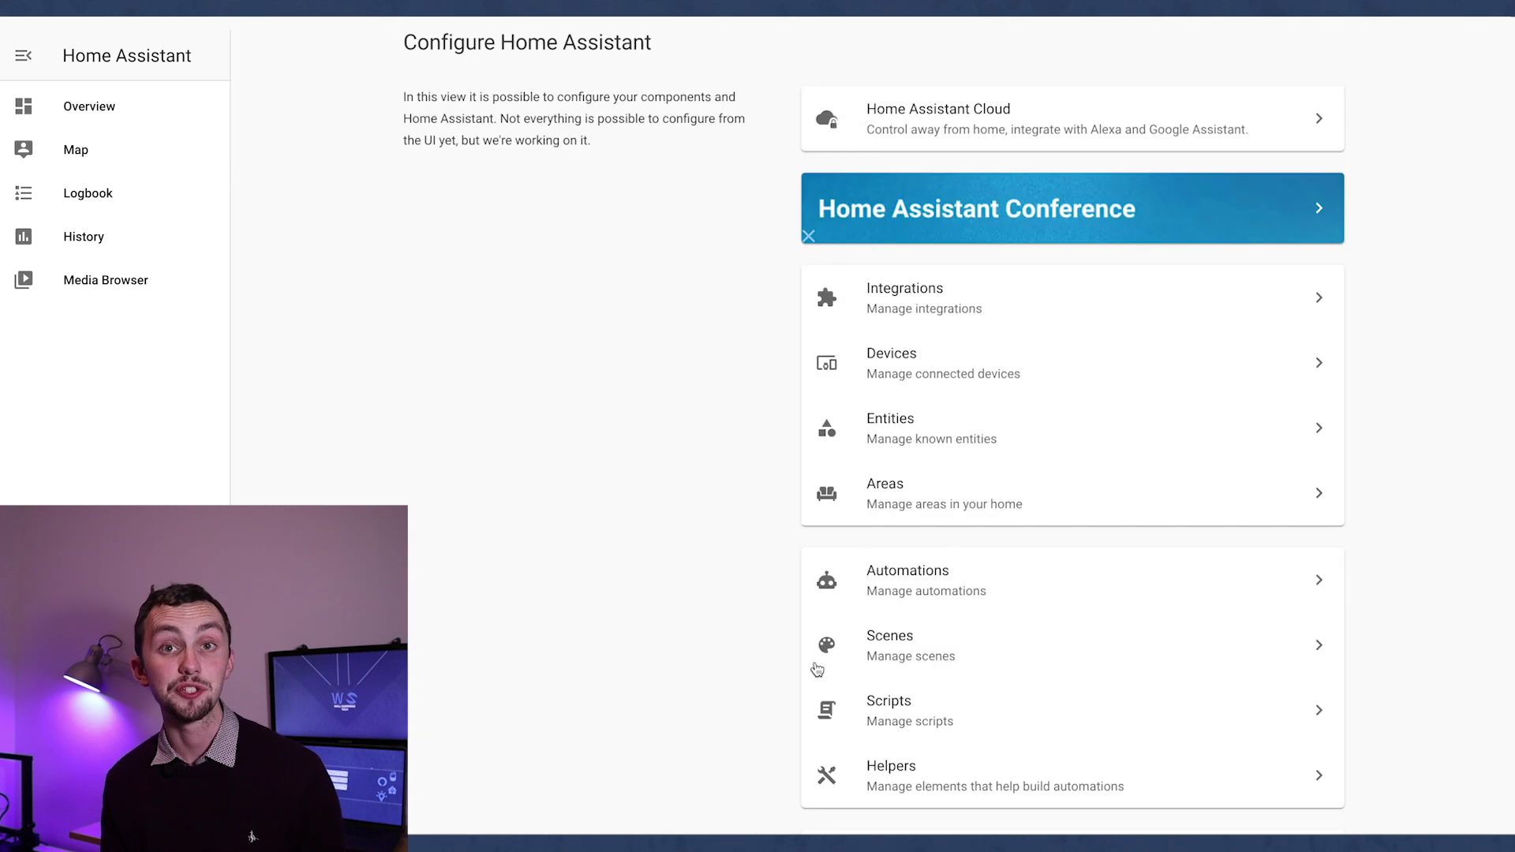
# Inspect the Sitting Room's seven devices under Areas, then go to Integrations.
pyautogui.click(908, 523)
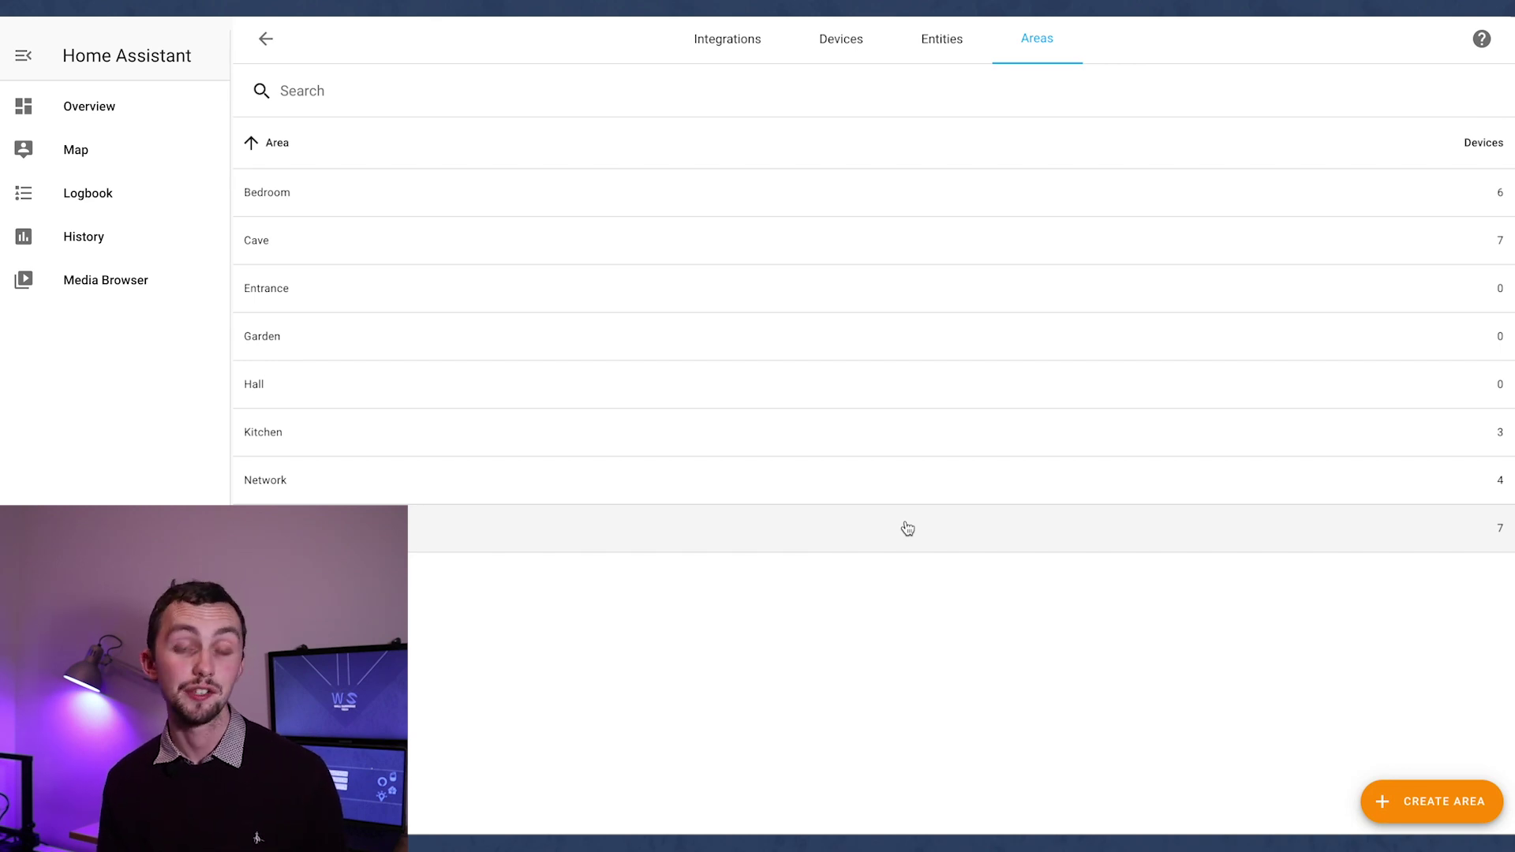
pyautogui.click(908, 529)
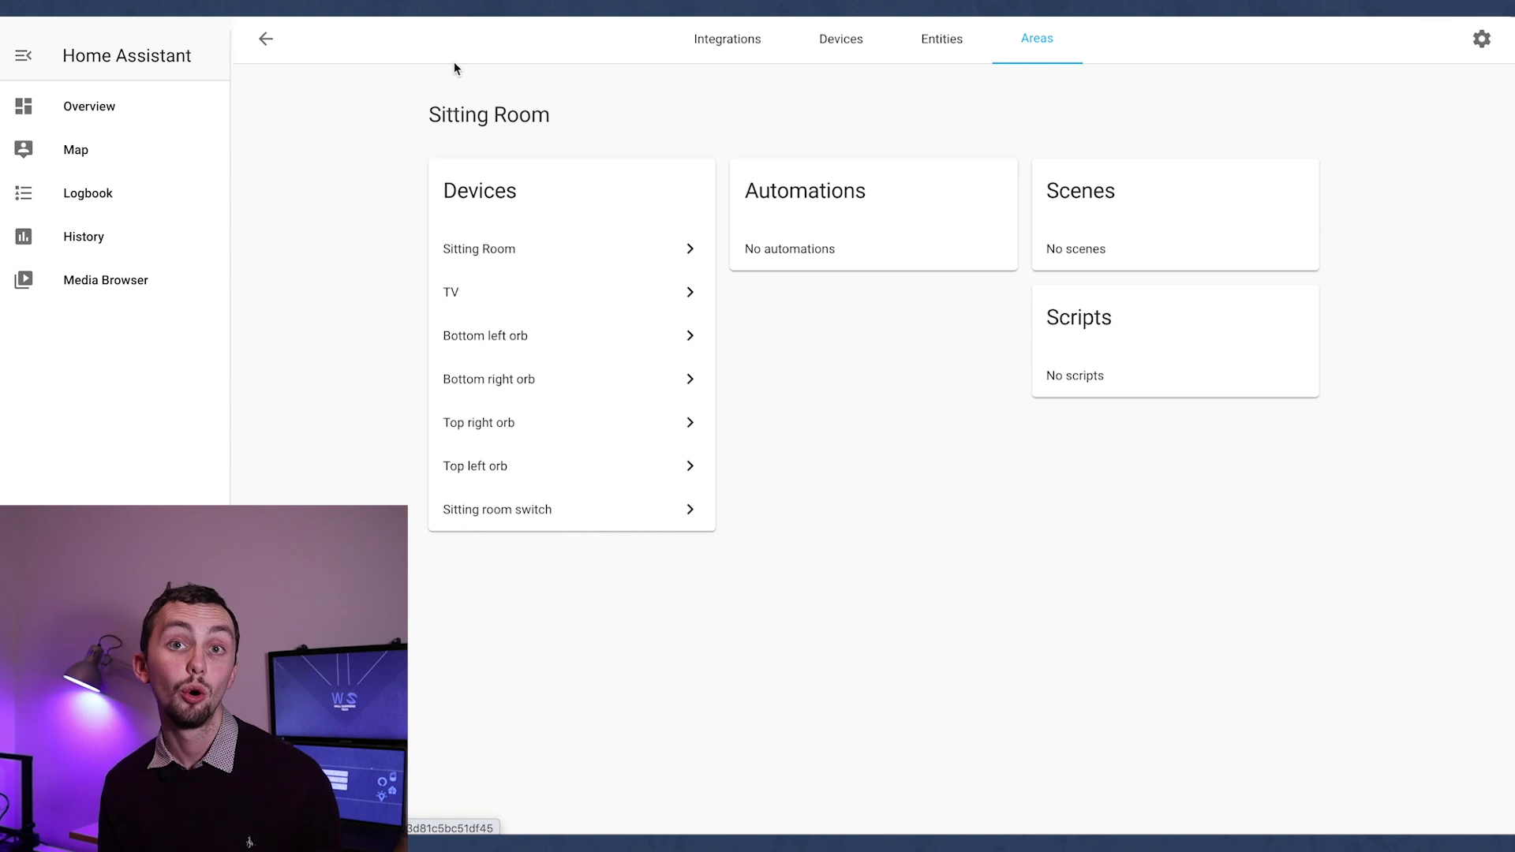
pyautogui.click(268, 44)
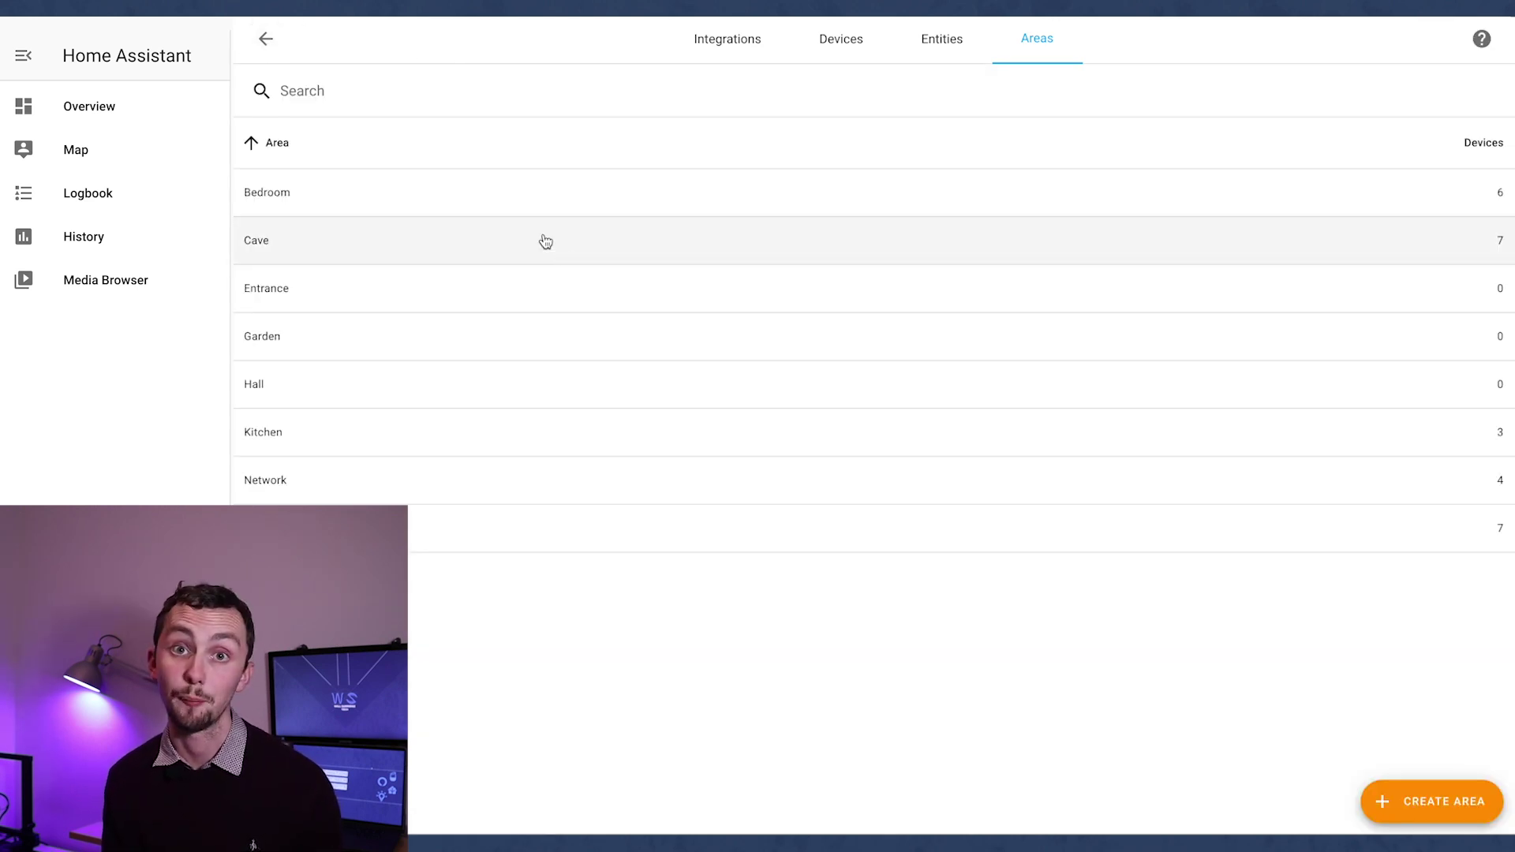
pyautogui.click(727, 39)
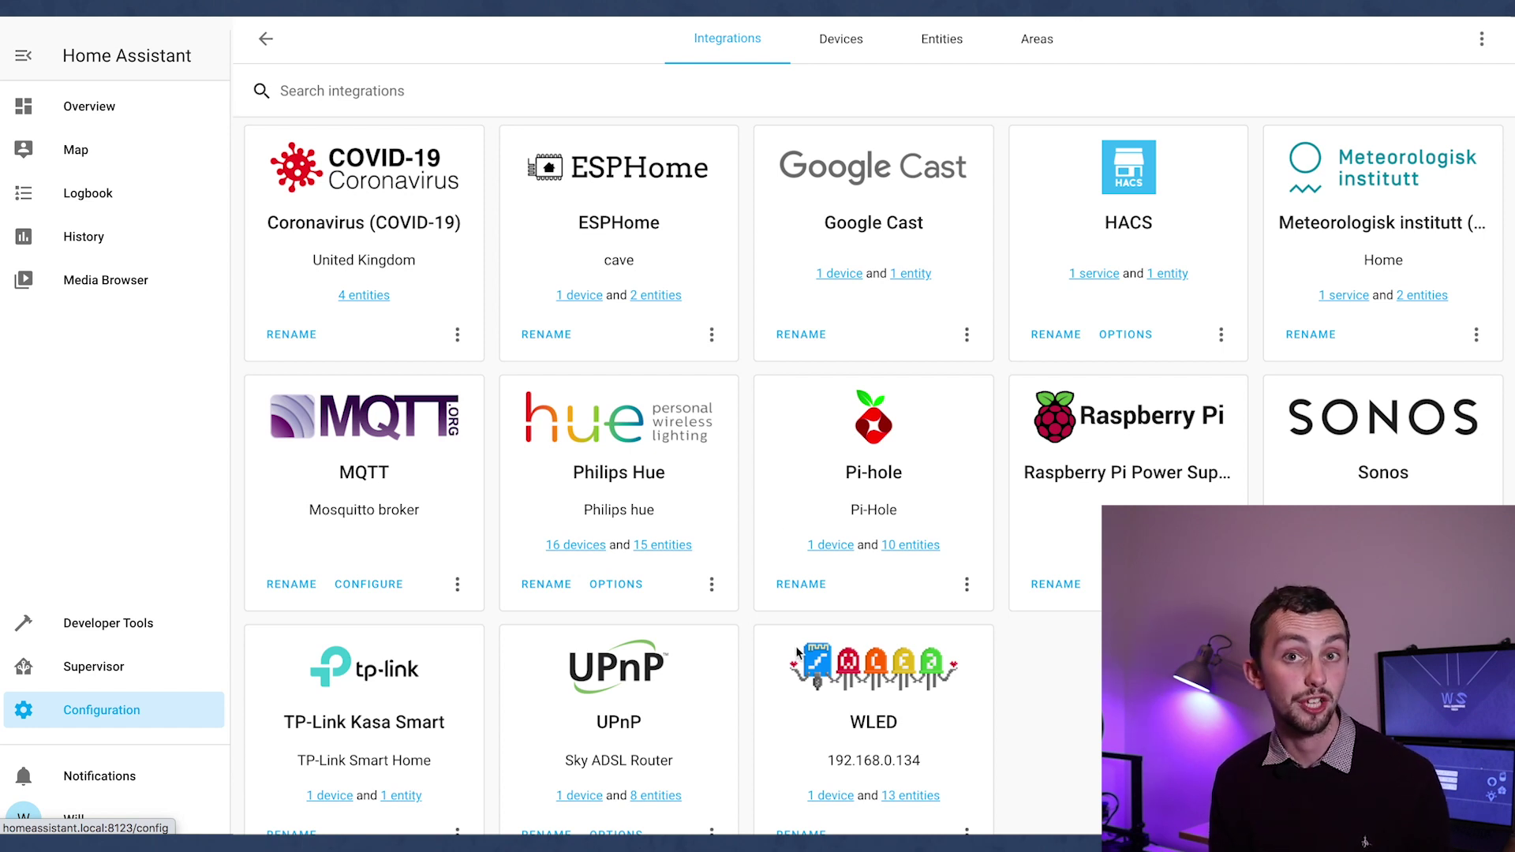
pyautogui.scroll(-2, 796, 649)
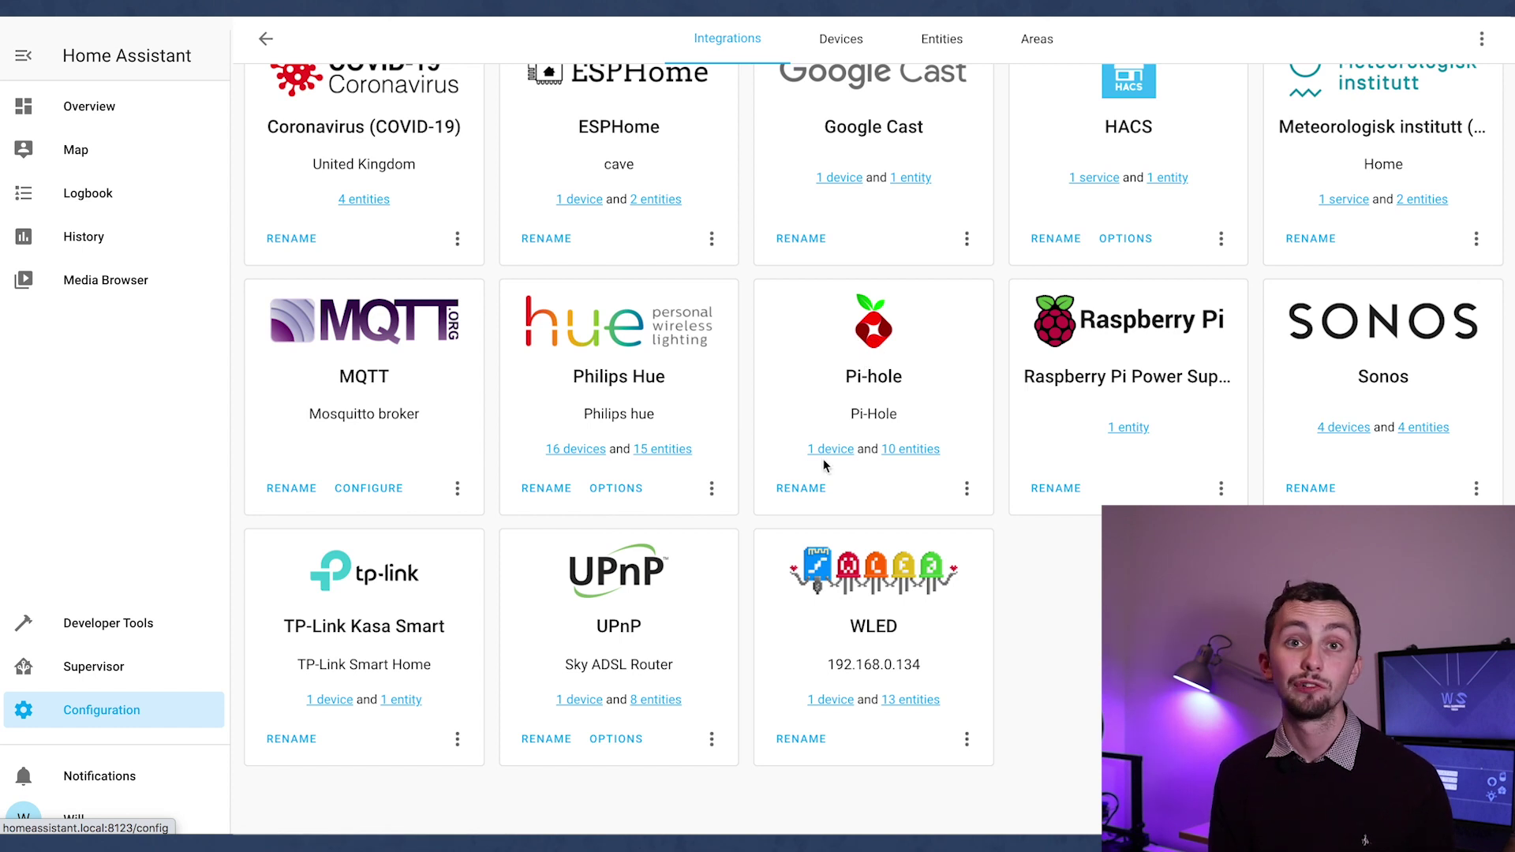
pyautogui.click(830, 448)
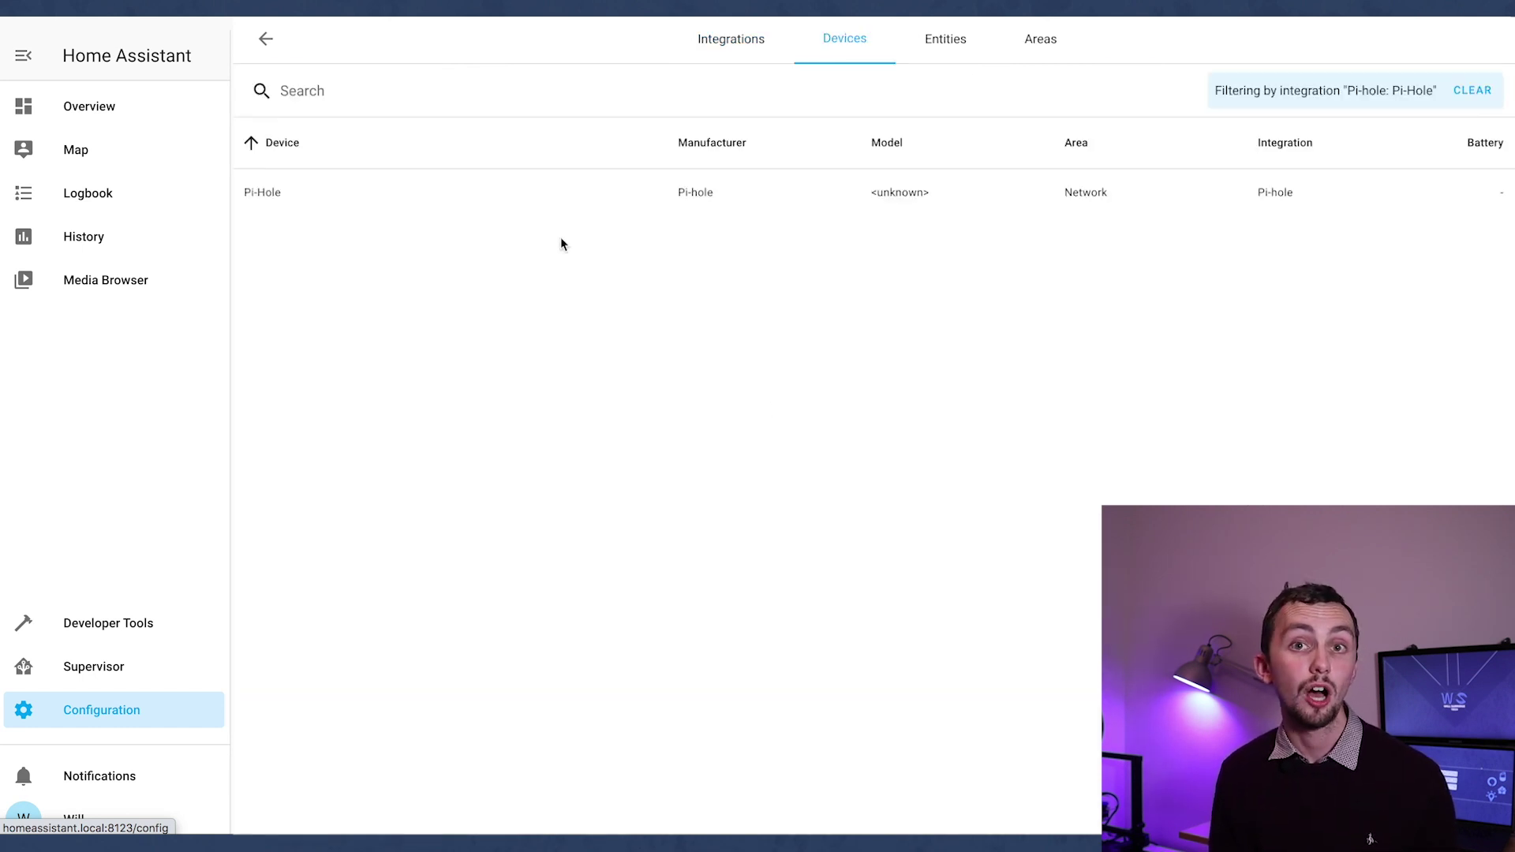
pyautogui.click(453, 192)
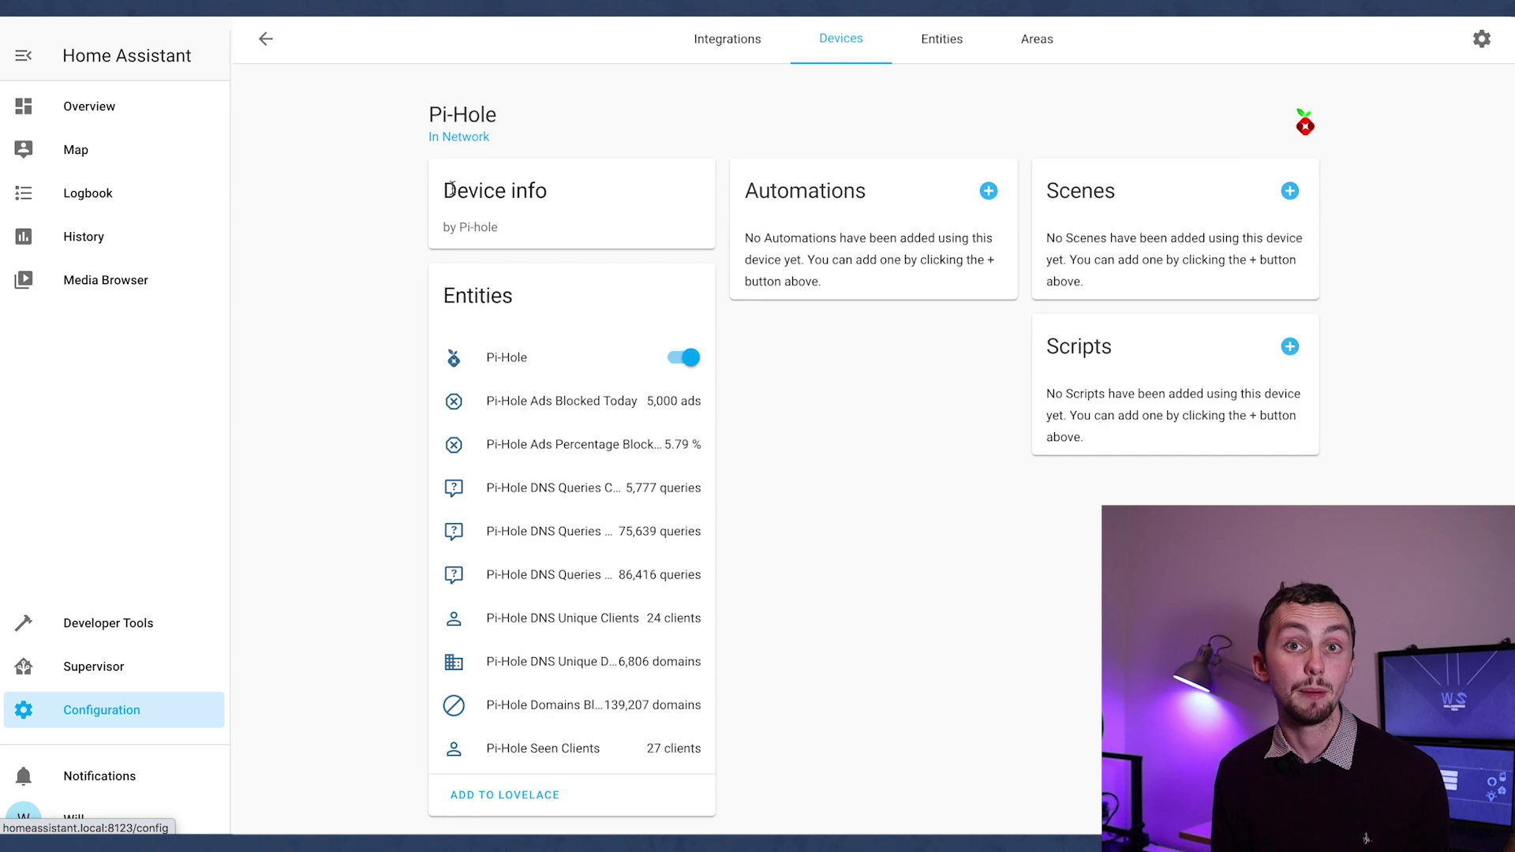
pyautogui.scroll(-1, 523, 391)
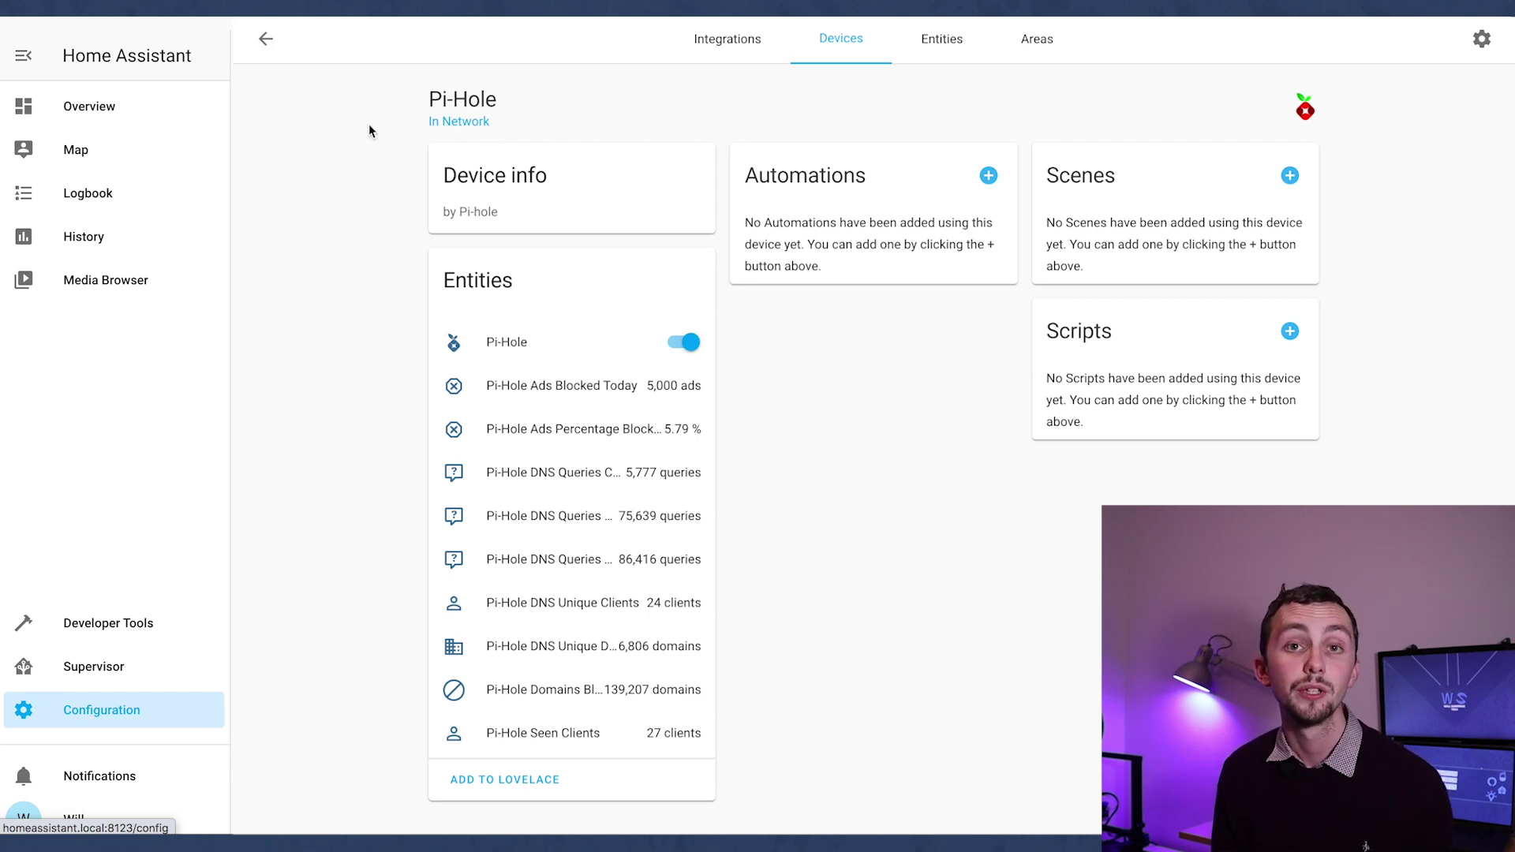
pyautogui.click(263, 44)
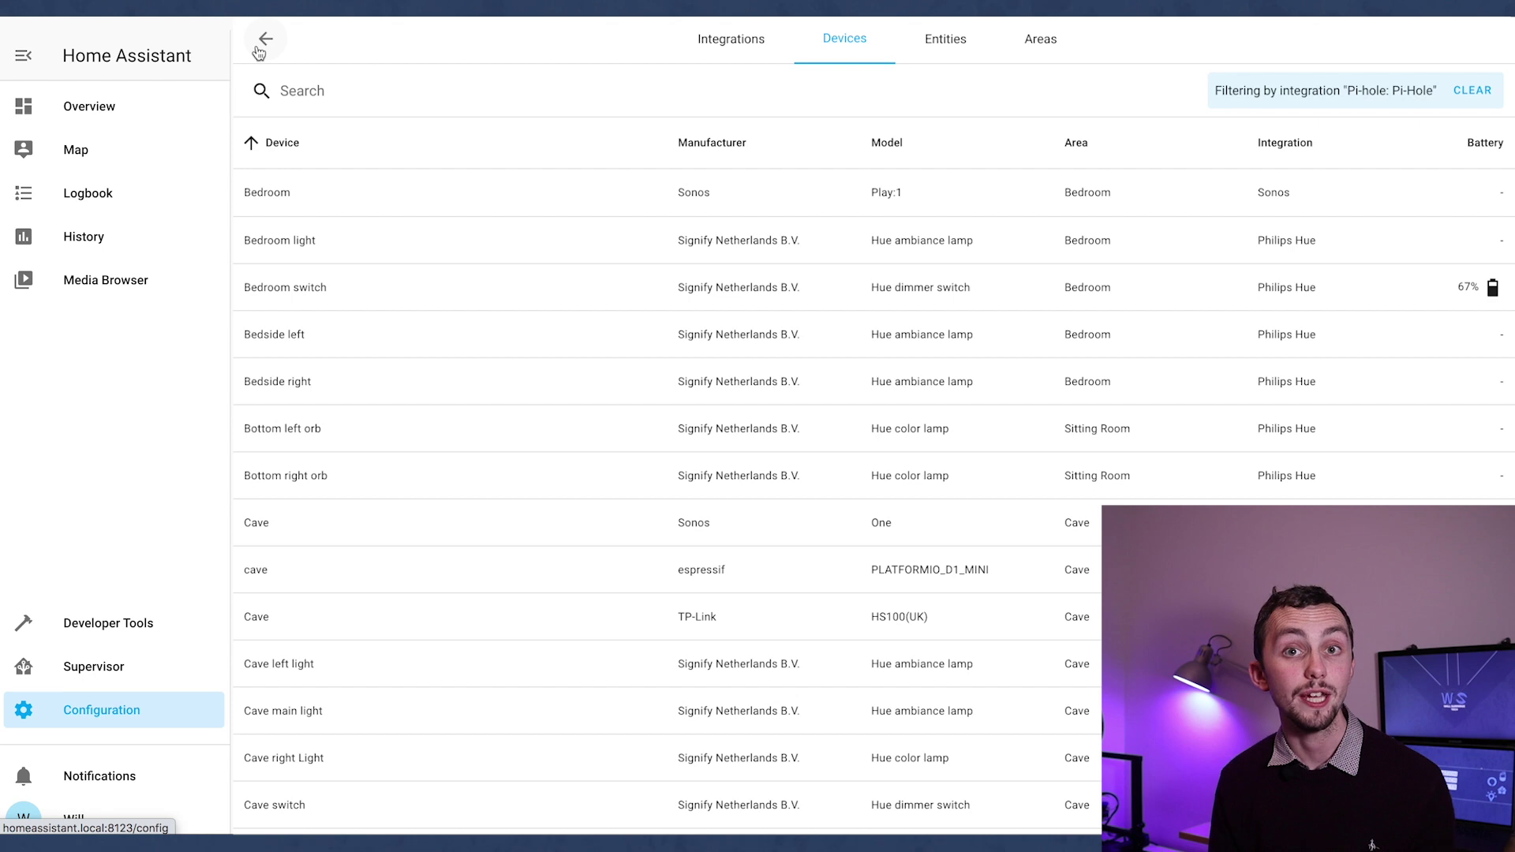
pyautogui.click(261, 45)
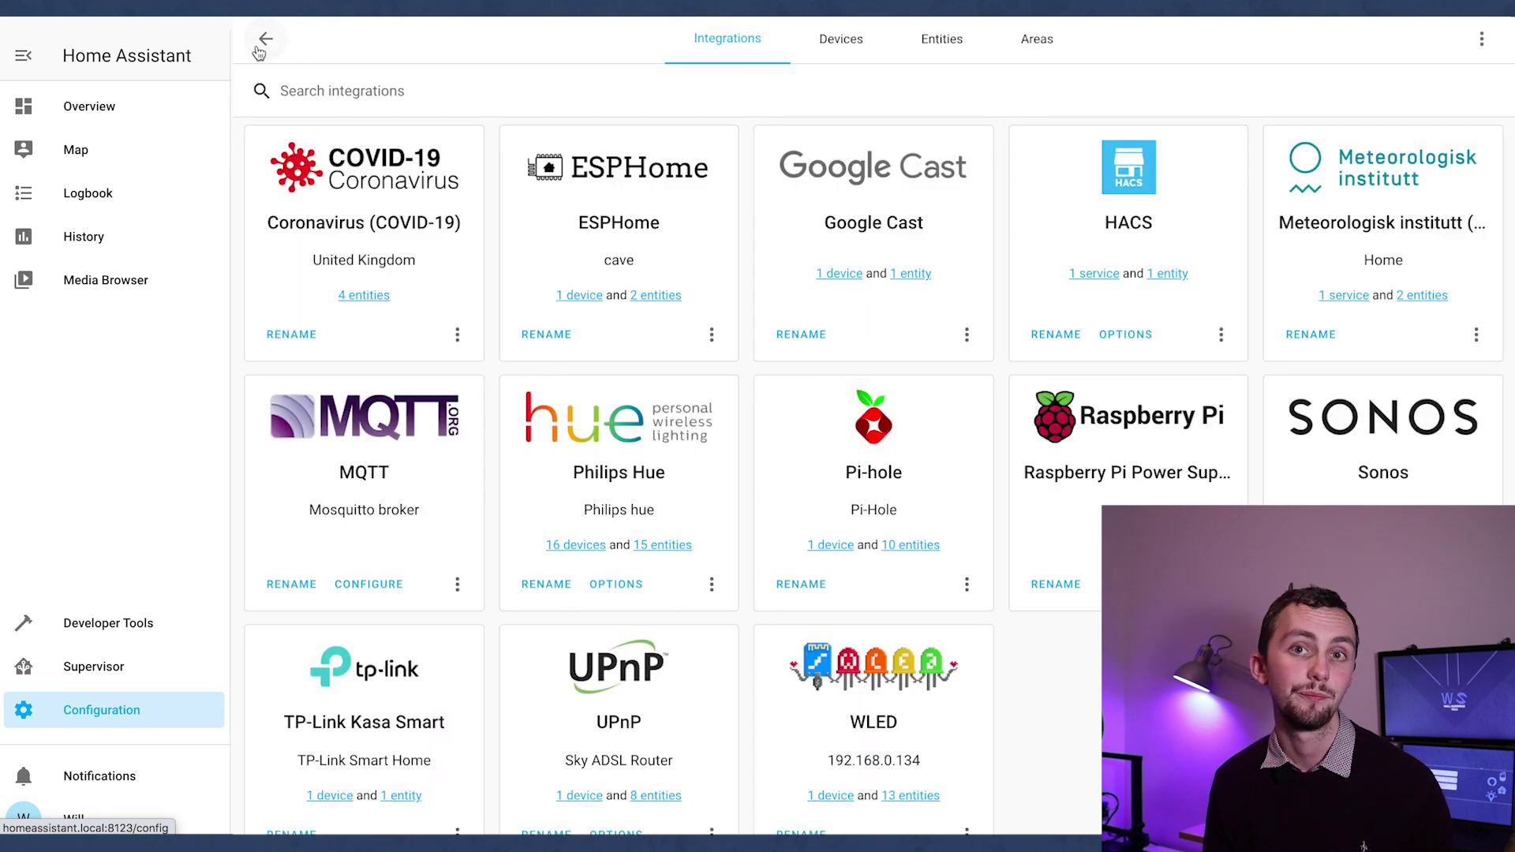